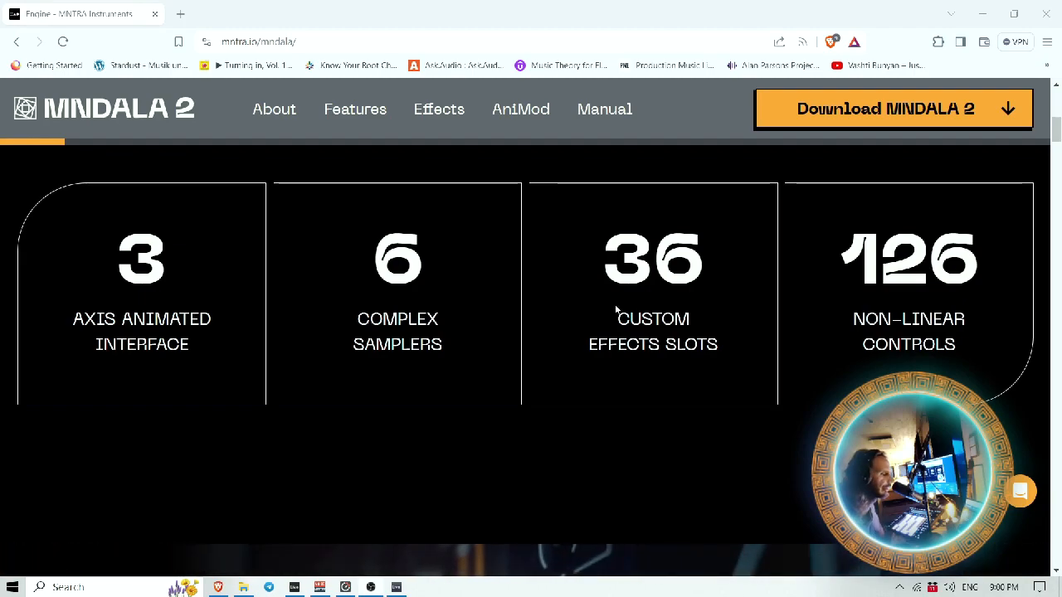
Step: Look through the MNDALA 2 product page from the feature figures to the Mirage, Tenebrae-LE and Tenebrae instrument cards
{"action": "scroll", "coordinate": [560, 287], "scroll_direction": "down", "scroll_amount": 10}
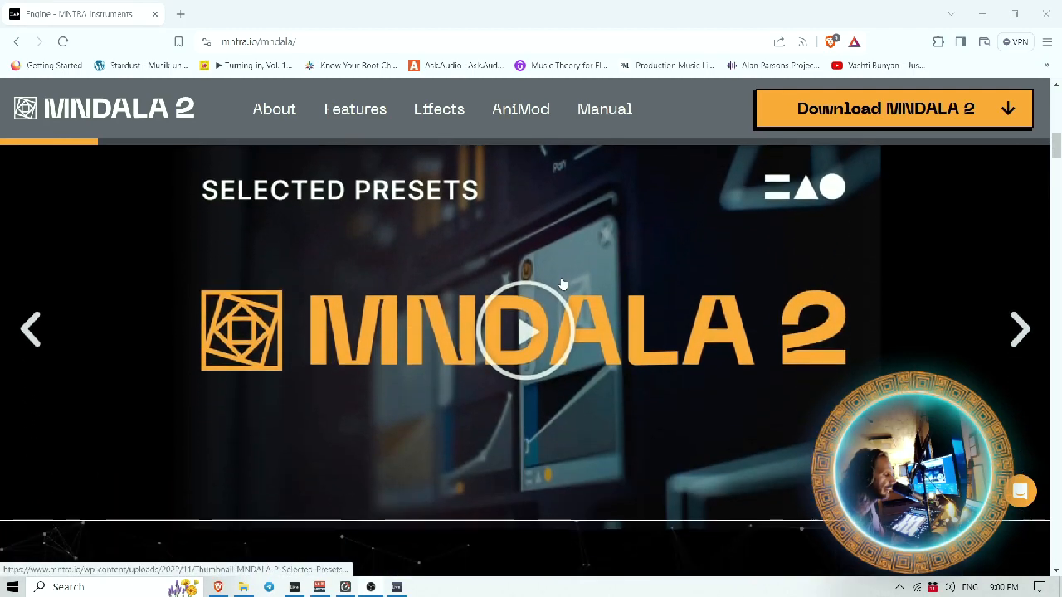
{"action": "scroll", "coordinate": [561, 277], "scroll_direction": "down", "scroll_amount": 3}
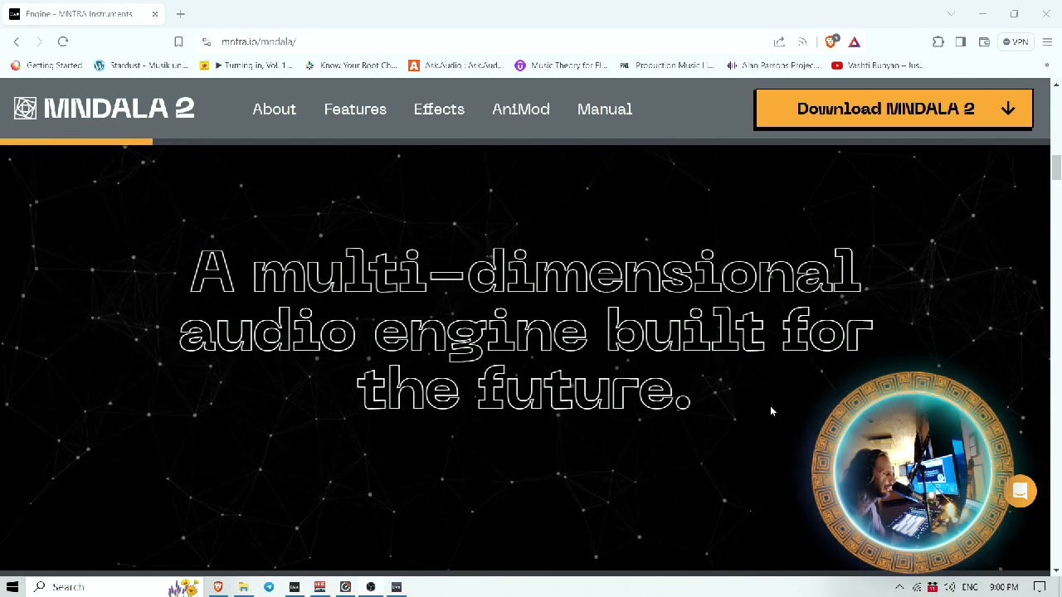
{"action": "scroll", "coordinate": [770, 411], "scroll_direction": "down", "scroll_amount": 3}
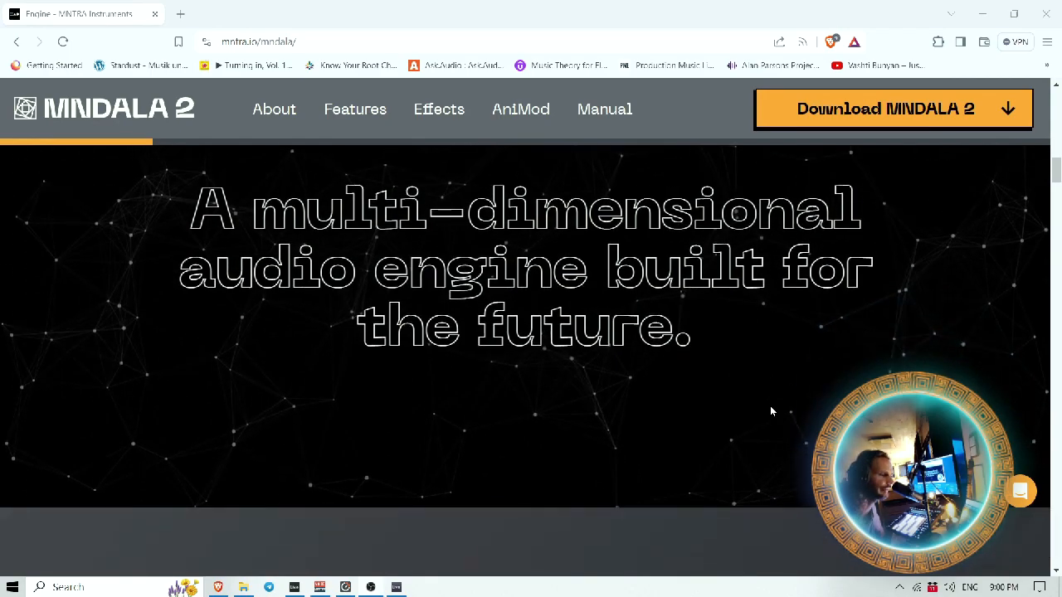
{"action": "scroll", "coordinate": [770, 410], "scroll_direction": "down", "scroll_amount": 4}
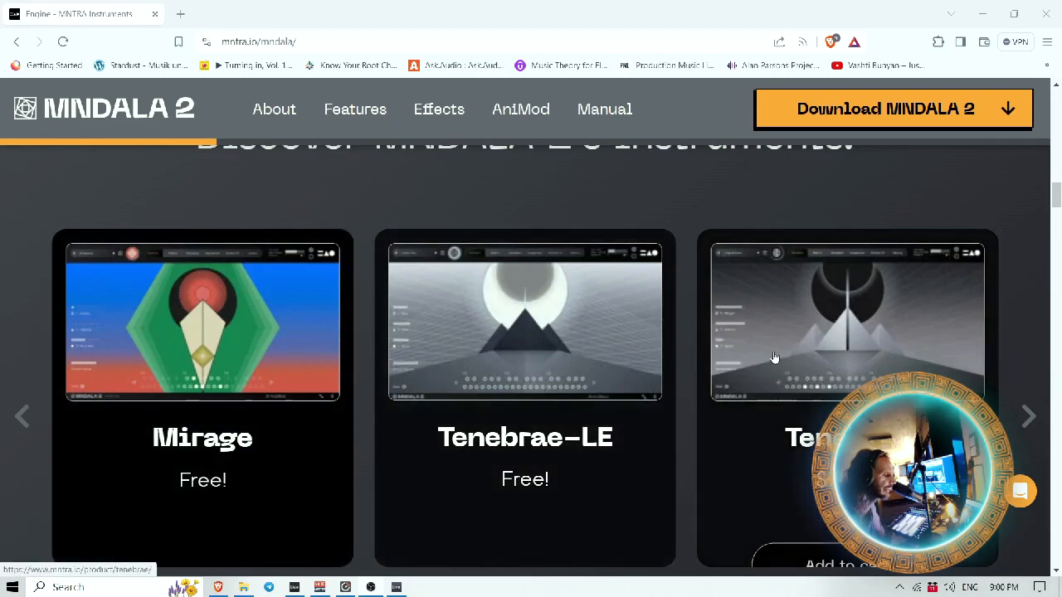
{"action": "scroll", "coordinate": [652, 336], "scroll_direction": "down", "scroll_amount": 1}
{"action": "scroll", "coordinate": [718, 287], "scroll_direction": "down", "scroll_amount": 1}
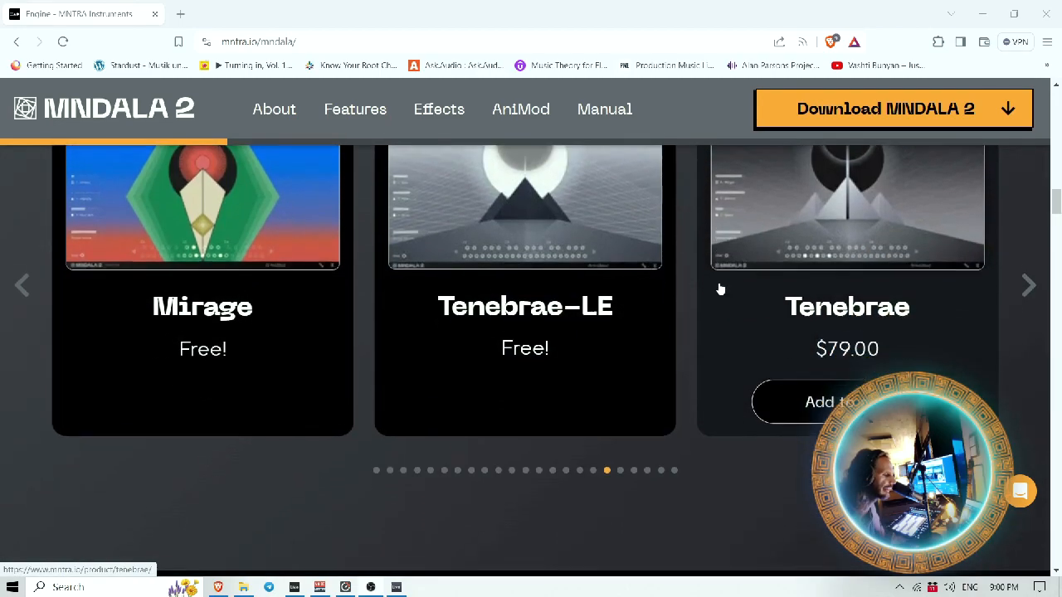
Step: Read the About section "The future's sampler", highlighting the passage on MNDALA 2's sonic range and sound design possibilities
{"action": "scroll", "coordinate": [719, 286], "scroll_direction": "down", "scroll_amount": 5}
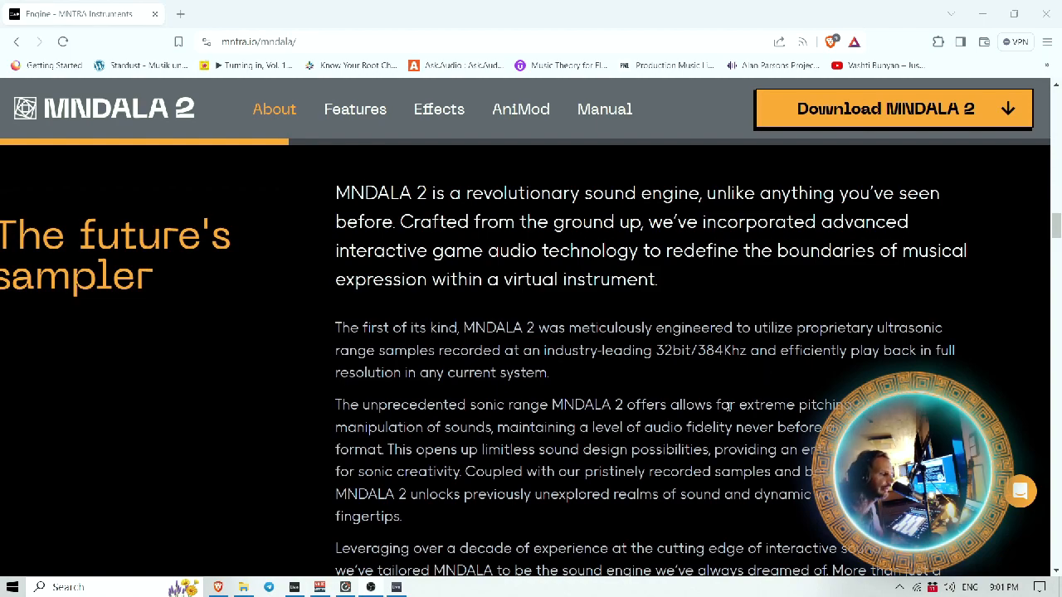
{"action": "scroll", "coordinate": [632, 276], "scroll_direction": "down", "scroll_amount": 1}
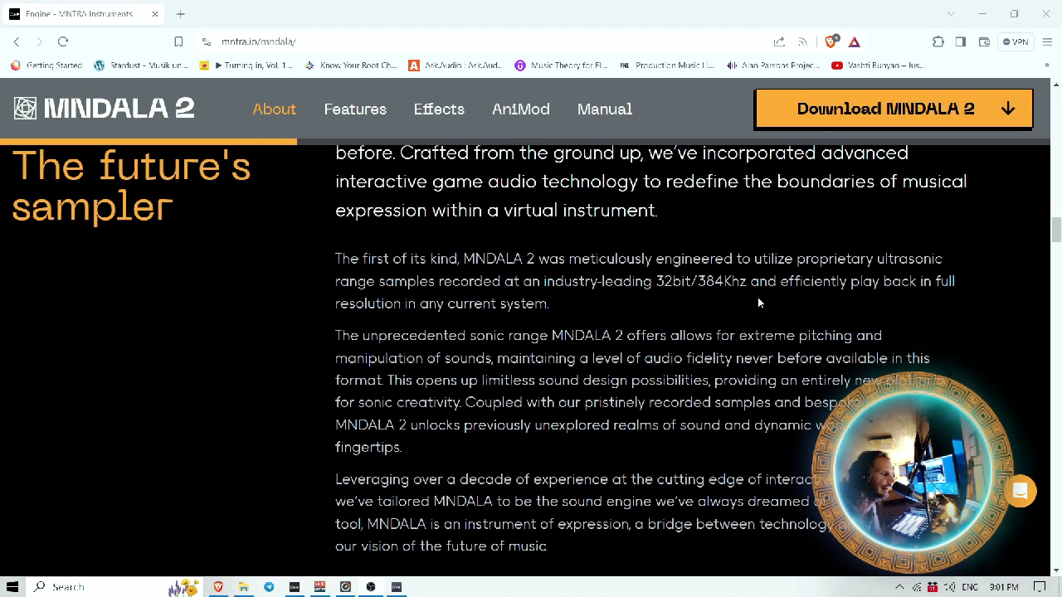
{"action": "scroll", "coordinate": [757, 303], "scroll_direction": "down", "scroll_amount": 1}
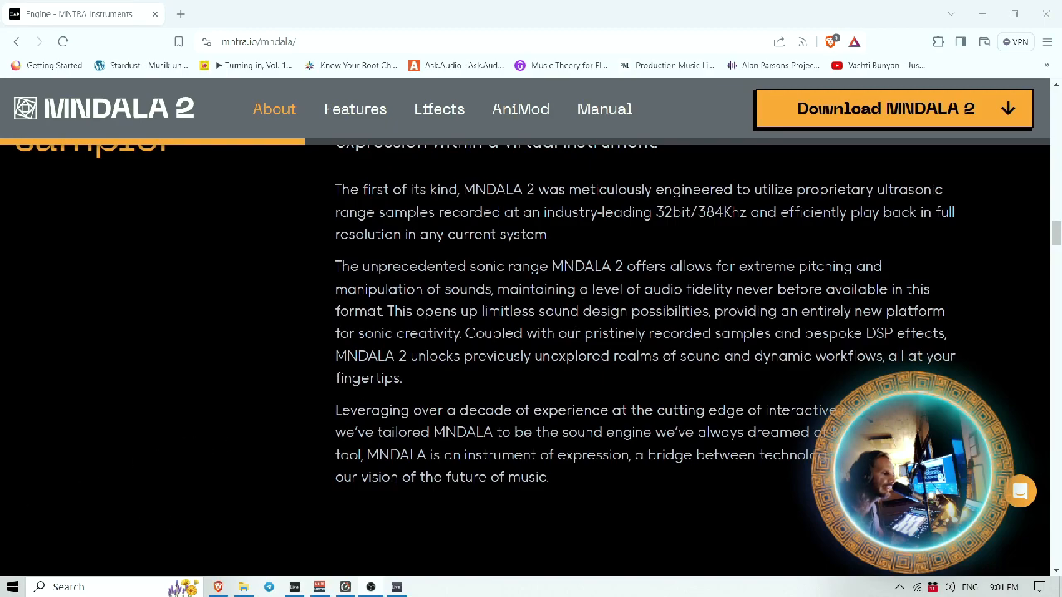
{"action": "left_click_drag", "start_coordinate": [734, 290], "coordinate": [414, 411]}
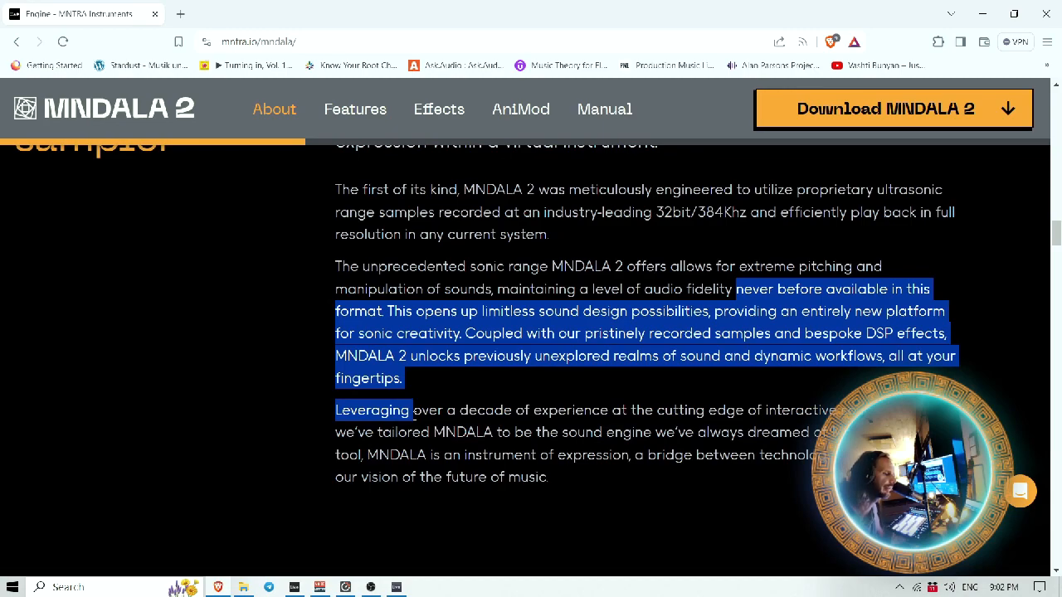
{"action": "left_click", "coordinate": [498, 381]}
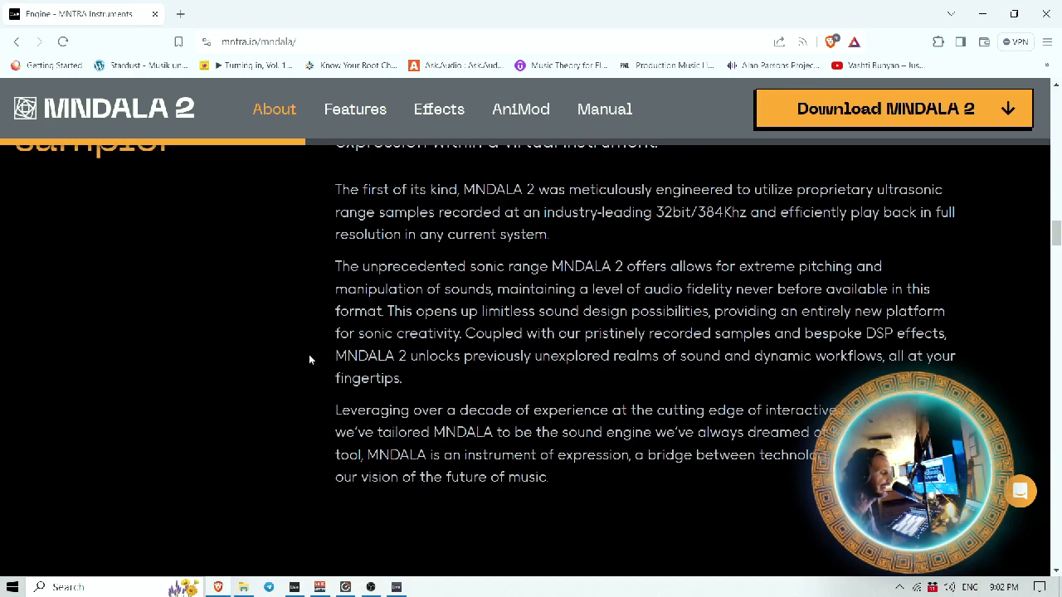
Step: Switch to Ableton Live and look across the sound journey project's Session View tracks during playback
{"action": "left_click", "coordinate": [294, 586]}
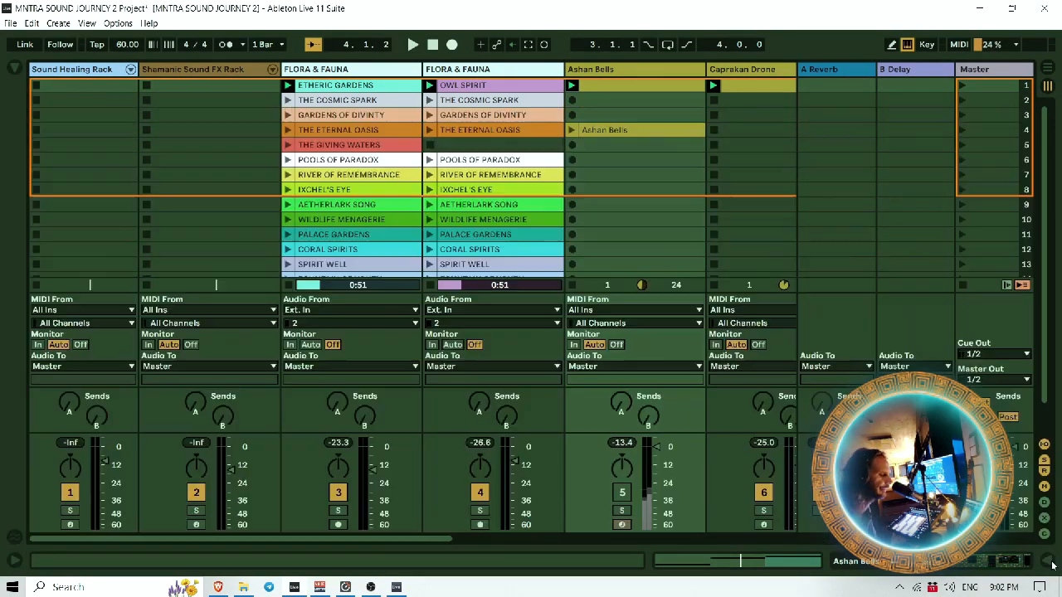
{"action": "left_click", "coordinate": [1051, 562]}
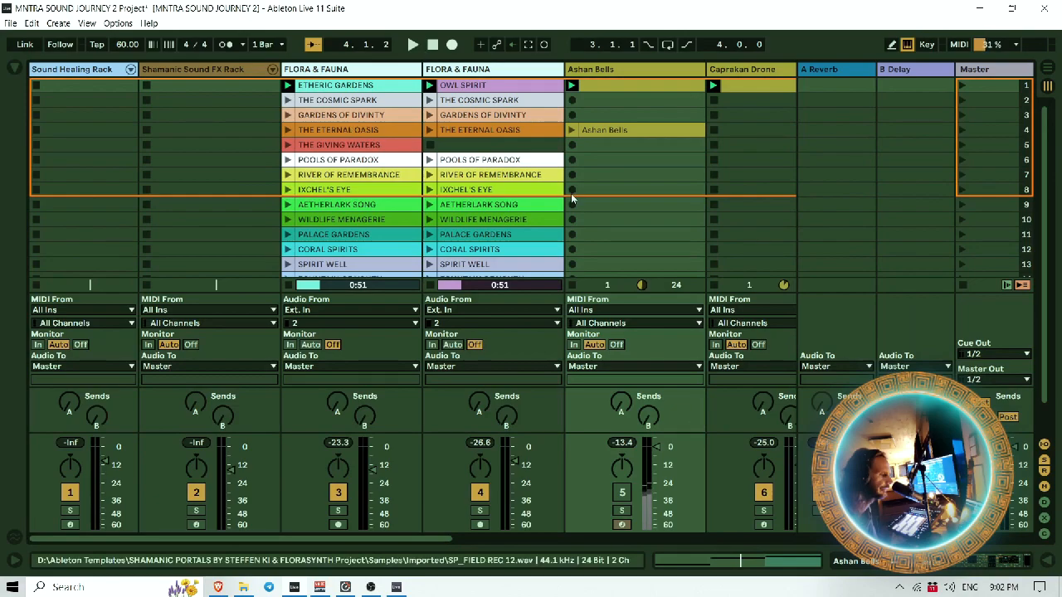
{"action": "left_click_drag", "start_coordinate": [421, 535], "coordinate": [459, 536]}
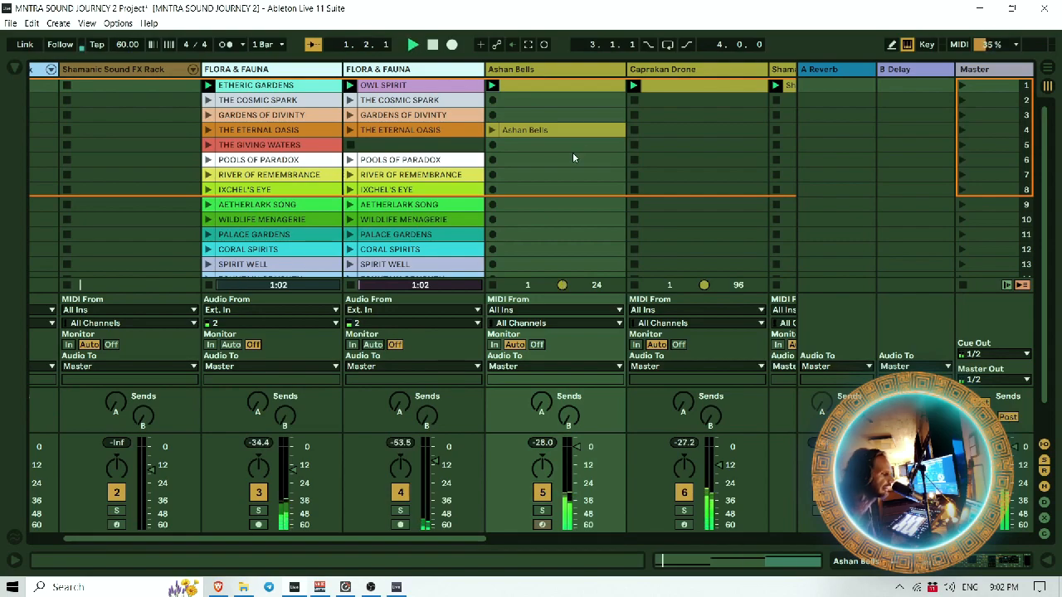
{"action": "left_click_drag", "start_coordinate": [450, 542], "coordinate": [347, 551]}
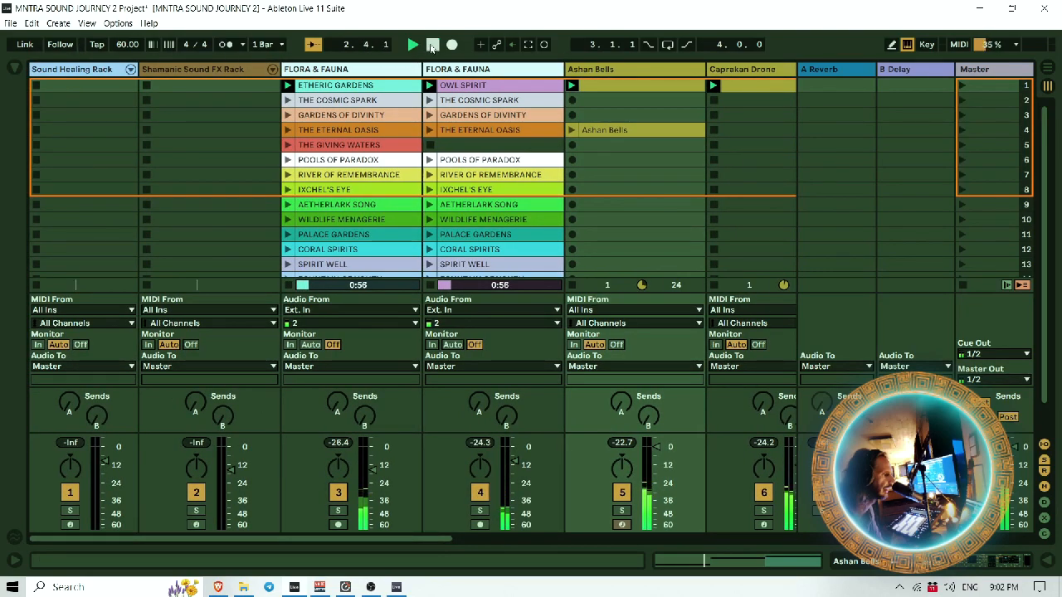
Step: Stop playback, release all launched clips back to the arrangement and deactivate the Ashan Bells track
{"action": "left_click", "coordinate": [431, 47]}
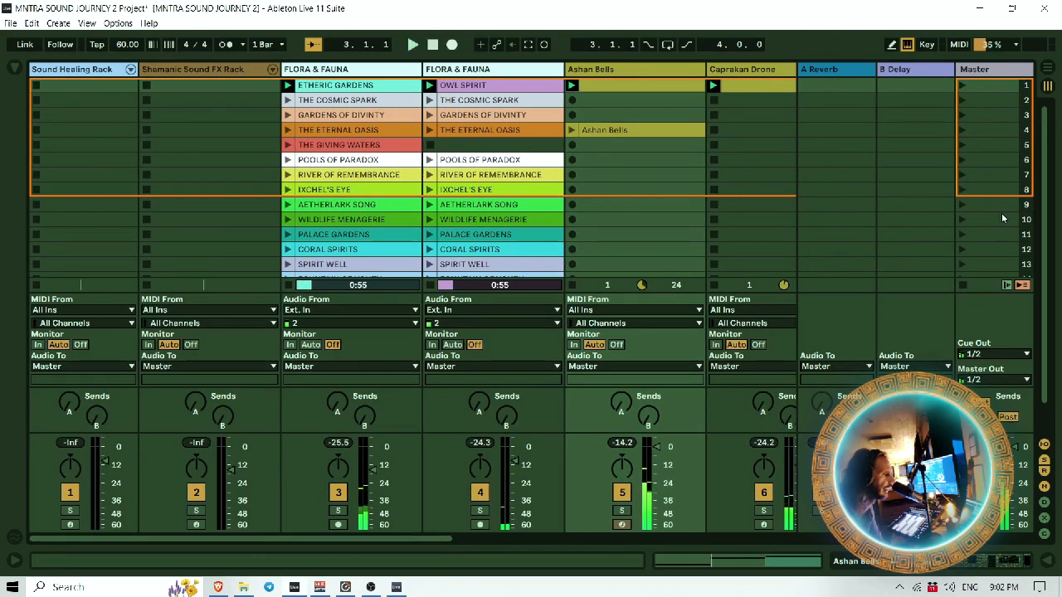
{"action": "left_click", "coordinate": [1022, 287]}
{"action": "left_click", "coordinate": [624, 493]}
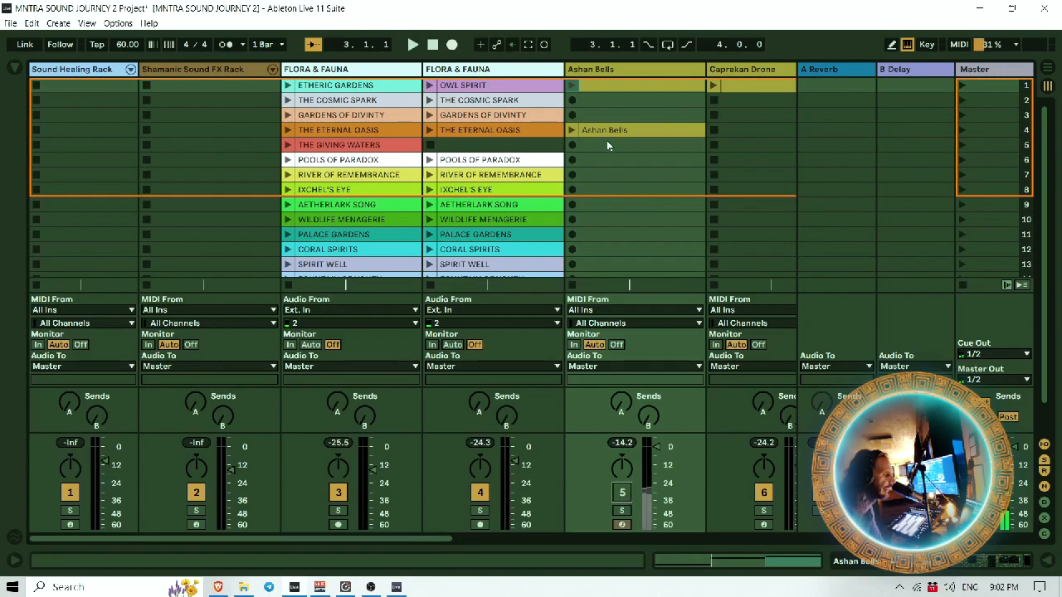
Step: Go through the Ashan Bells, Shamanic Sound FX Rack and both FLORA & FAUNA tracks, ending on the second FLORA & FAUNA track
{"action": "left_click", "coordinate": [639, 71]}
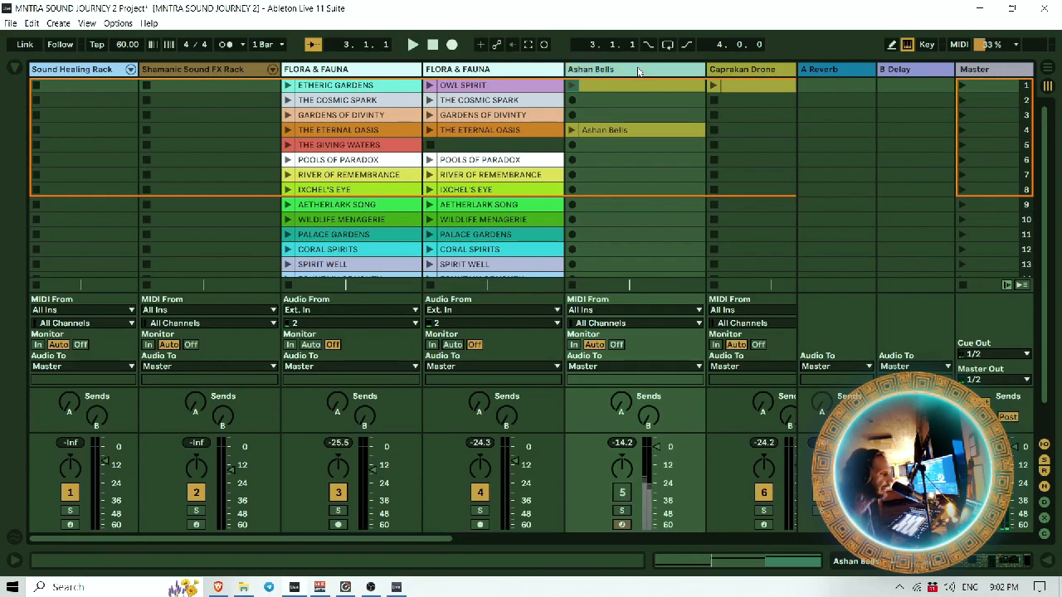
{"action": "left_click", "coordinate": [349, 70]}
{"action": "left_click", "coordinate": [458, 73]}
{"action": "left_click", "coordinate": [345, 73]}
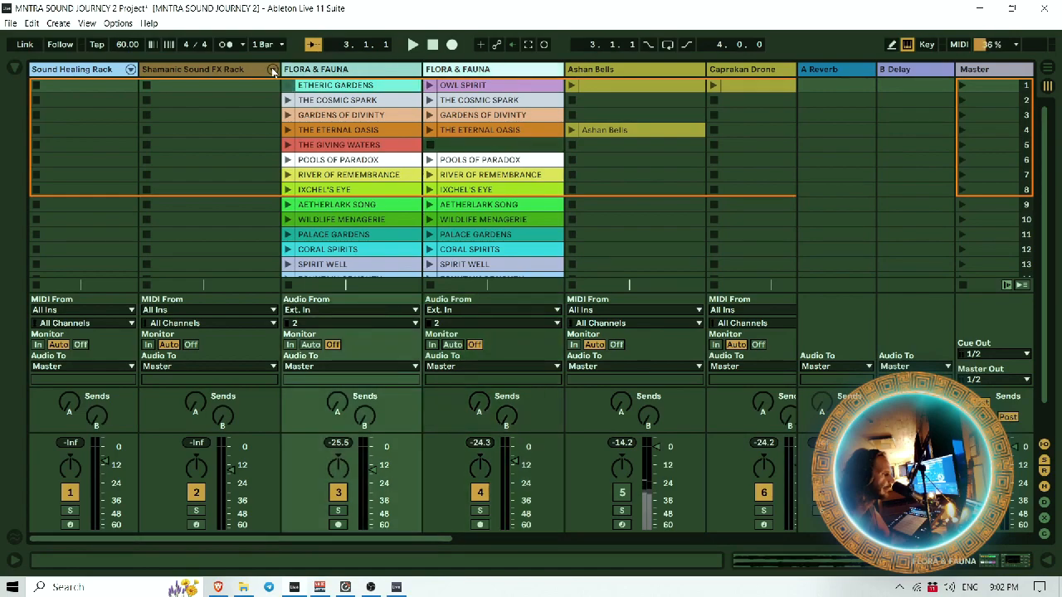
{"action": "left_click", "coordinate": [239, 71]}
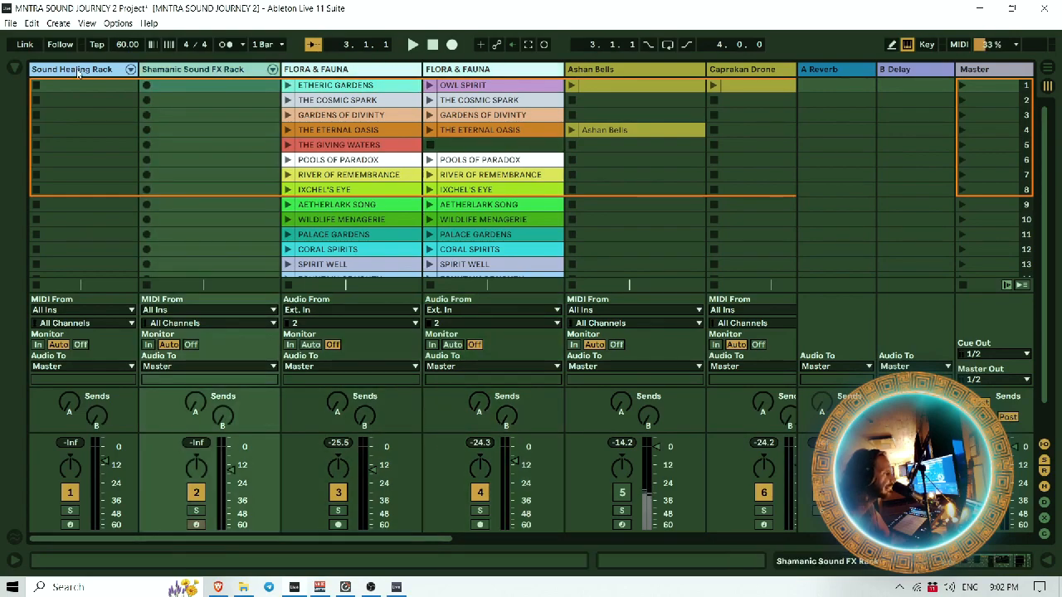
{"action": "left_click", "coordinate": [342, 71]}
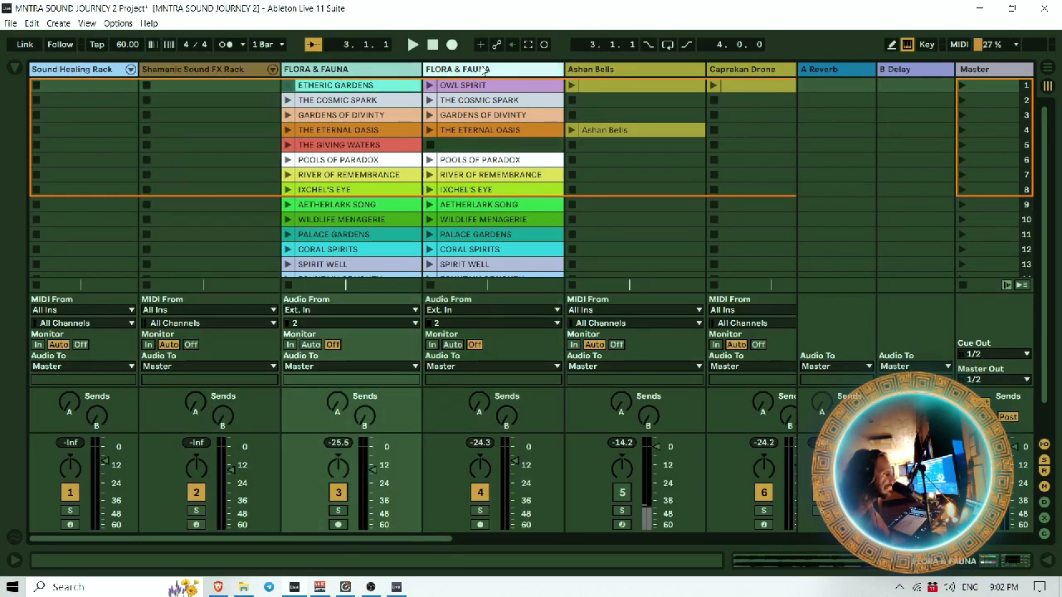
{"action": "left_click", "coordinate": [485, 70]}
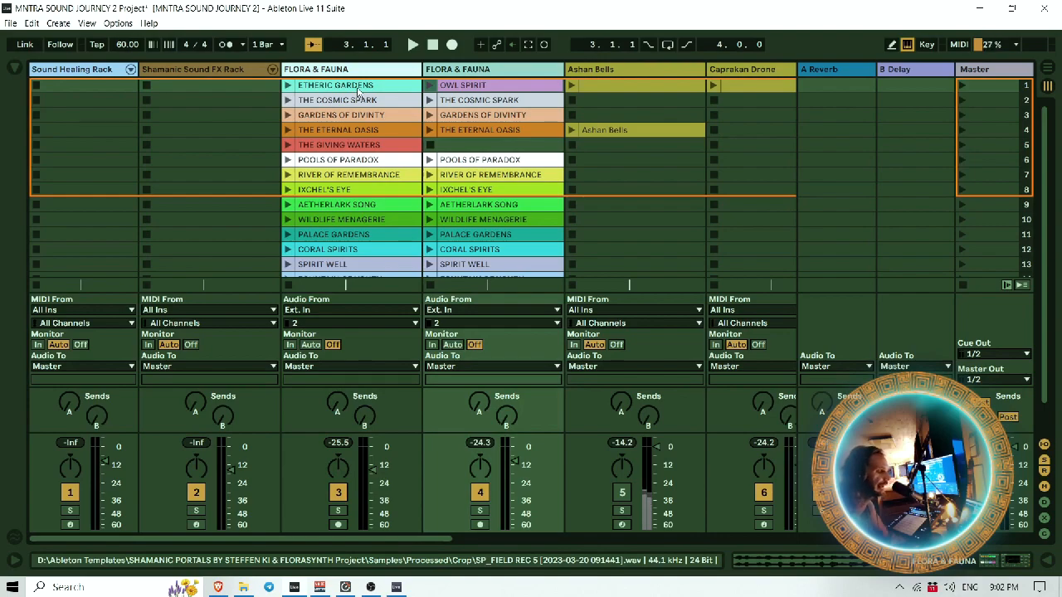
Step: Launch the ETHERIC GARDENS clip on the first FLORA & FAUNA track and OWL SPIRIT on the second
{"action": "left_click", "coordinate": [288, 87]}
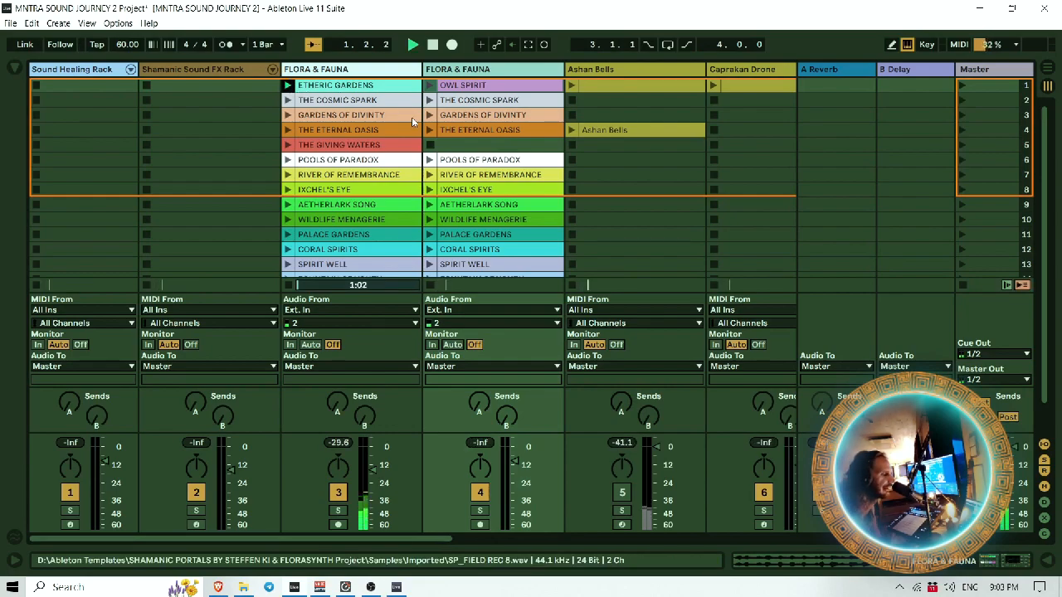
{"action": "left_click", "coordinate": [429, 85]}
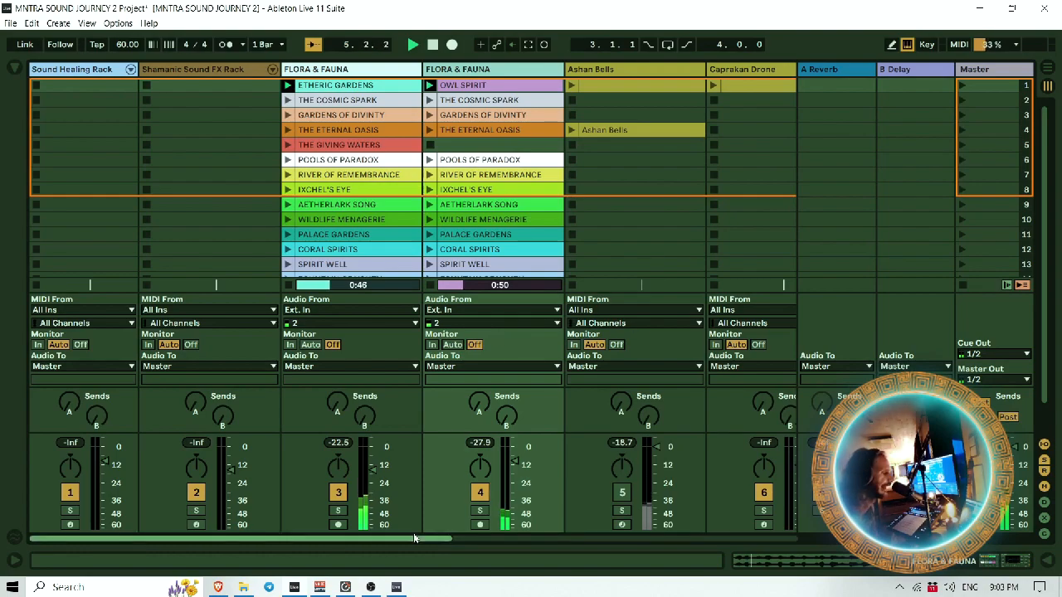
Step: Compare the Ashan Bells and Caprakan Drone tracks, and reactivate the Ashan Bells track
{"action": "left_click_drag", "start_coordinate": [409, 538], "coordinate": [522, 507]}
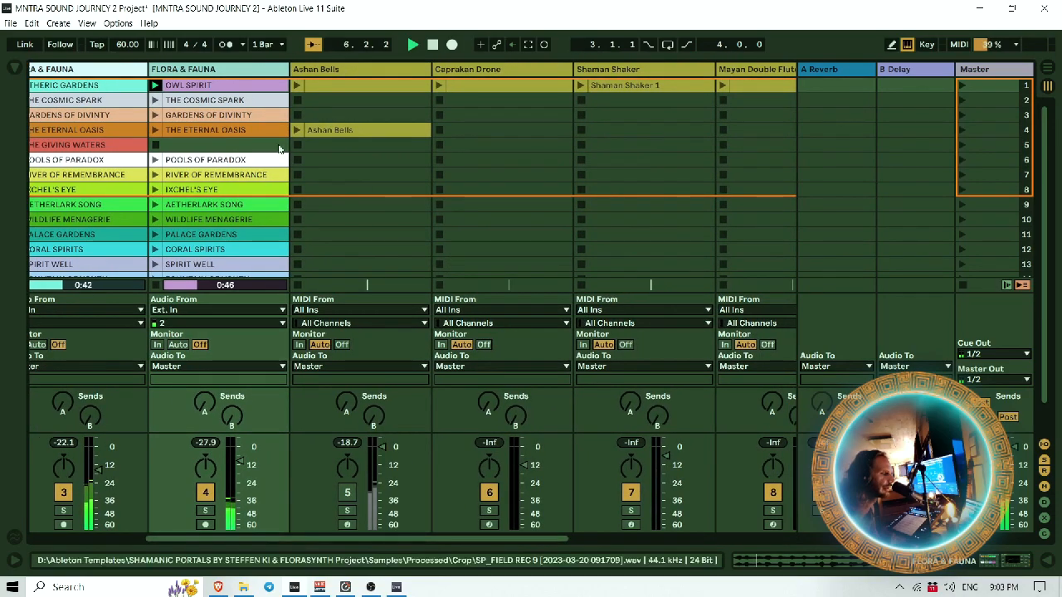
{"action": "left_click", "coordinate": [404, 71]}
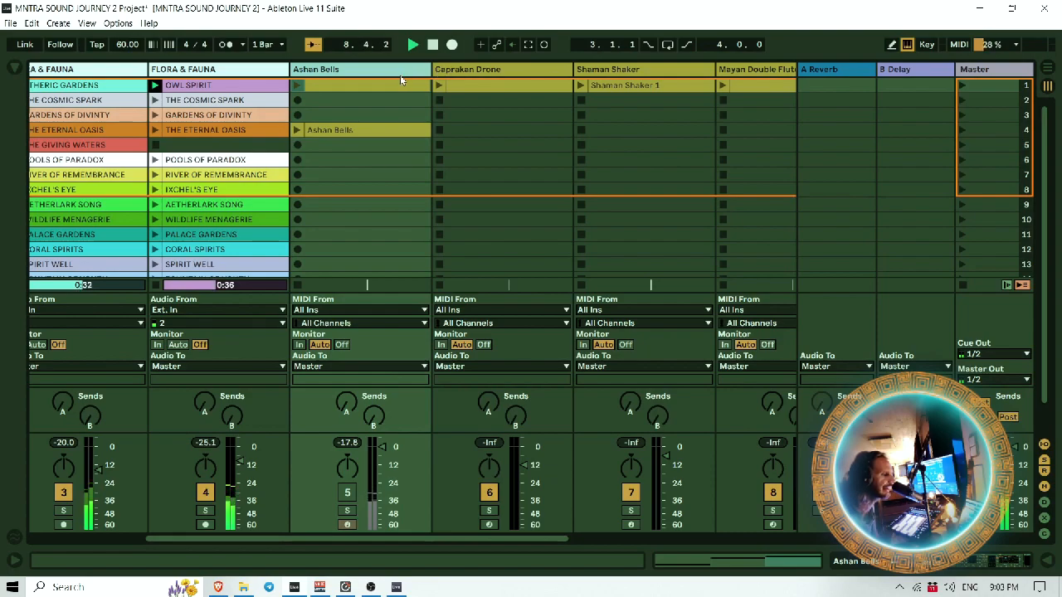
{"action": "left_click", "coordinate": [501, 70]}
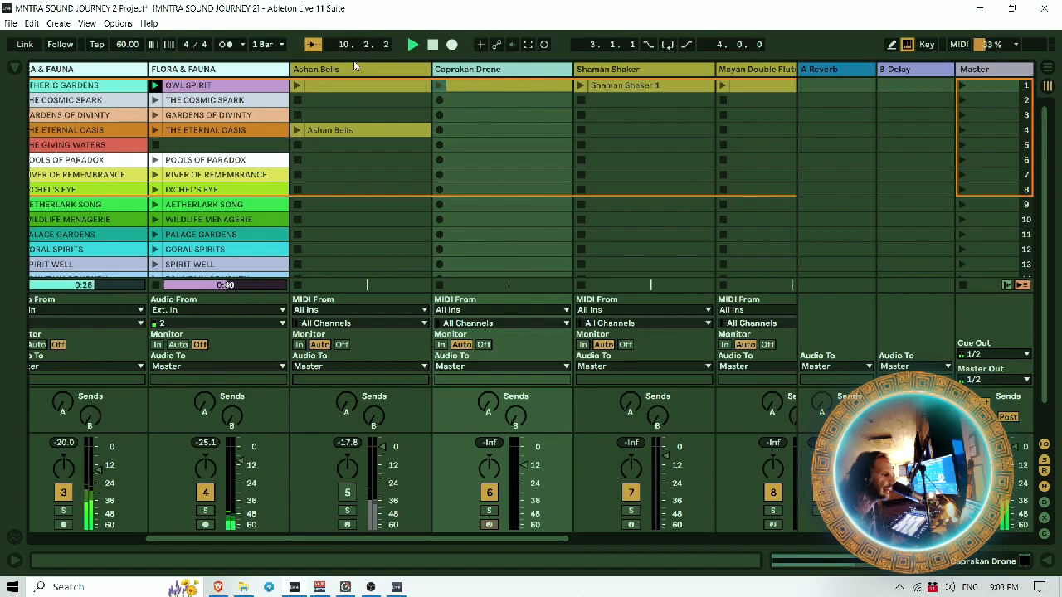
{"action": "key", "text": "Left"}
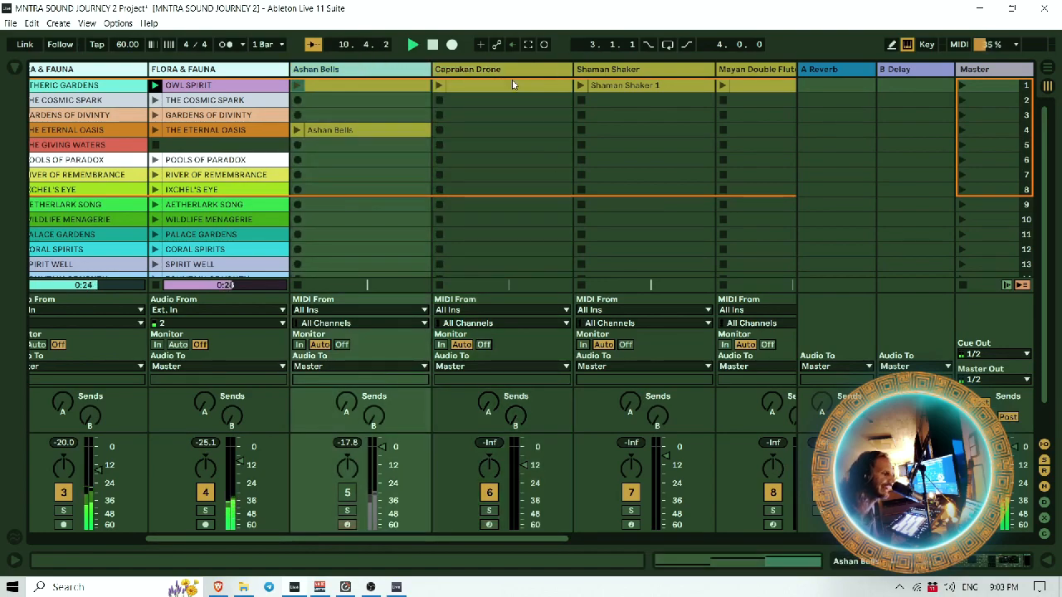
{"action": "left_click", "coordinate": [349, 493]}
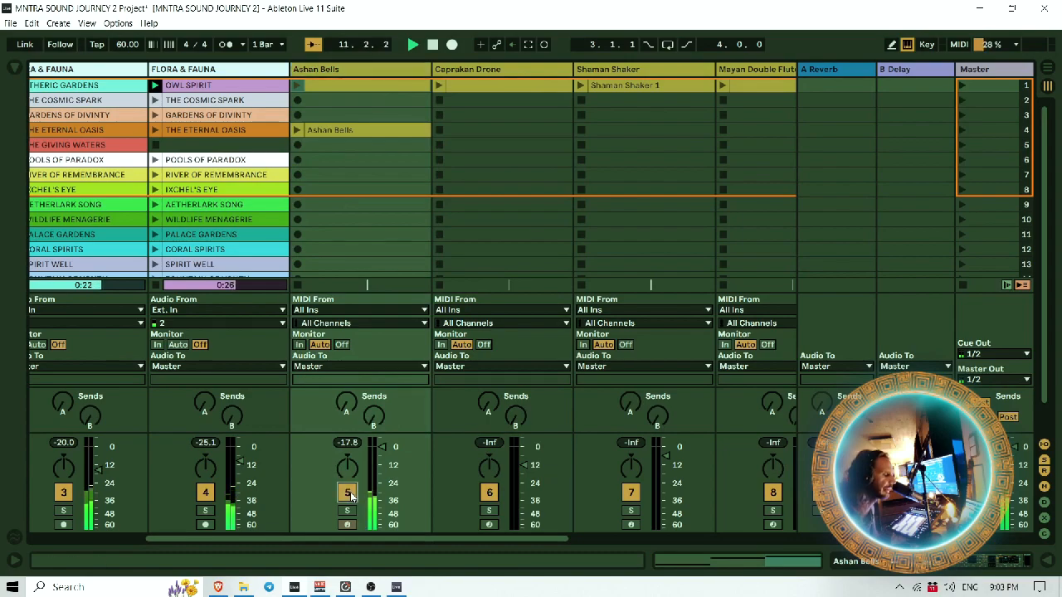
Step: Show the Ashan Bells device chain from its first device and open the MNDALA 2 plug-in window
{"action": "double_click", "coordinate": [362, 71]}
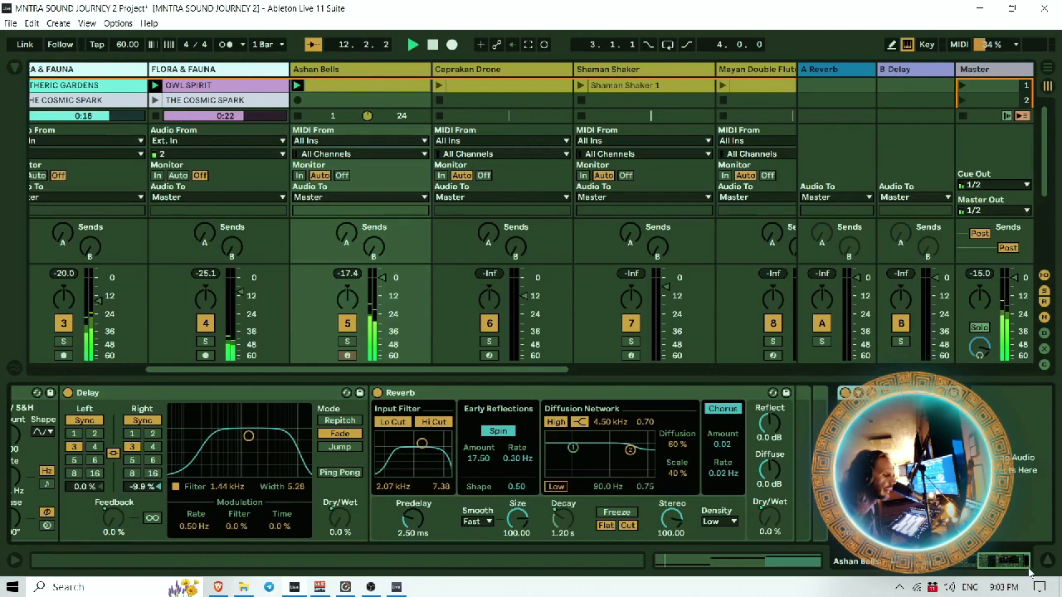
{"action": "left_click", "coordinate": [839, 561]}
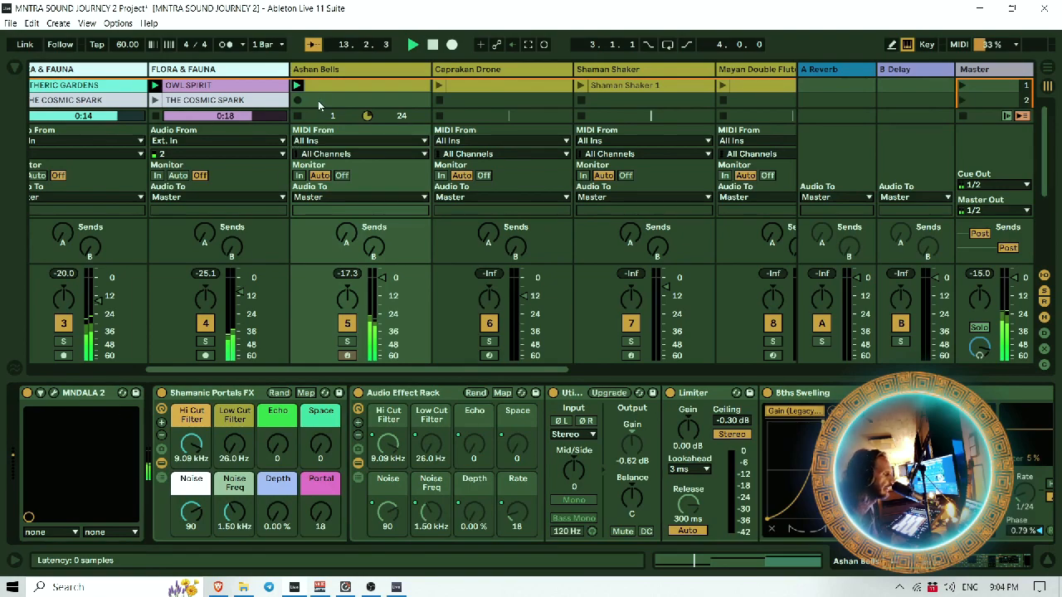
{"action": "key", "text": "ctrl+alt+p"}
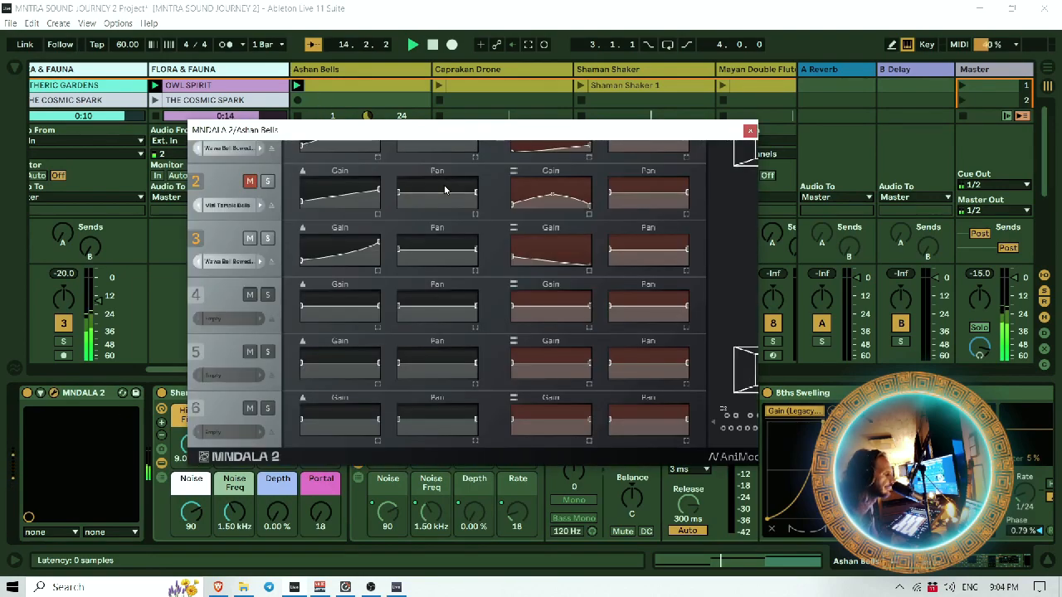
Step: Show the Perform page of MNDALA 2 and move its window clear of the Ashan Bells track
{"action": "left_click_drag", "start_coordinate": [257, 131], "coordinate": [317, 97]}
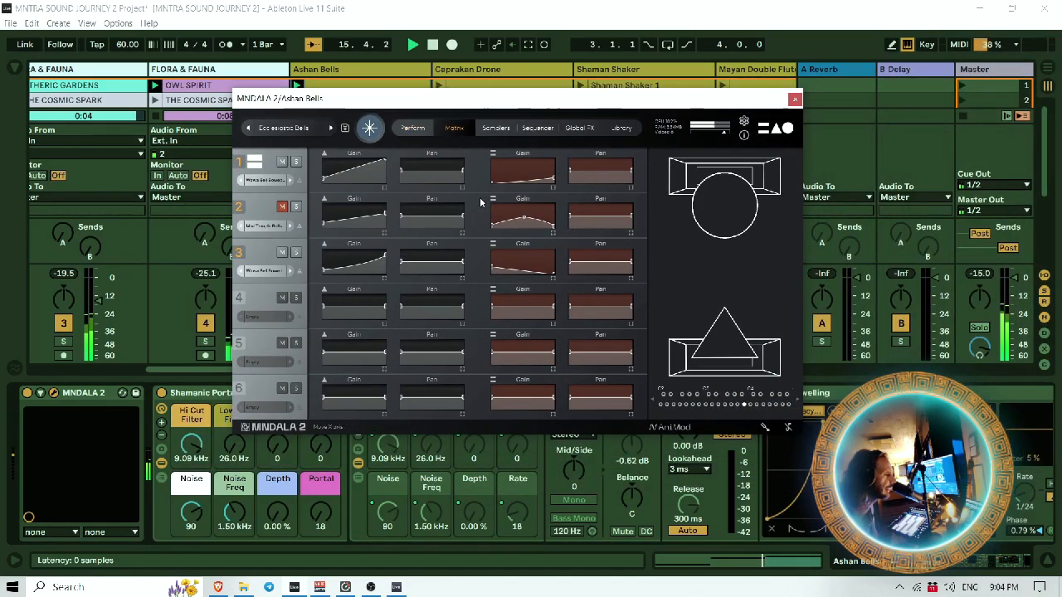
{"action": "left_click", "coordinate": [412, 128]}
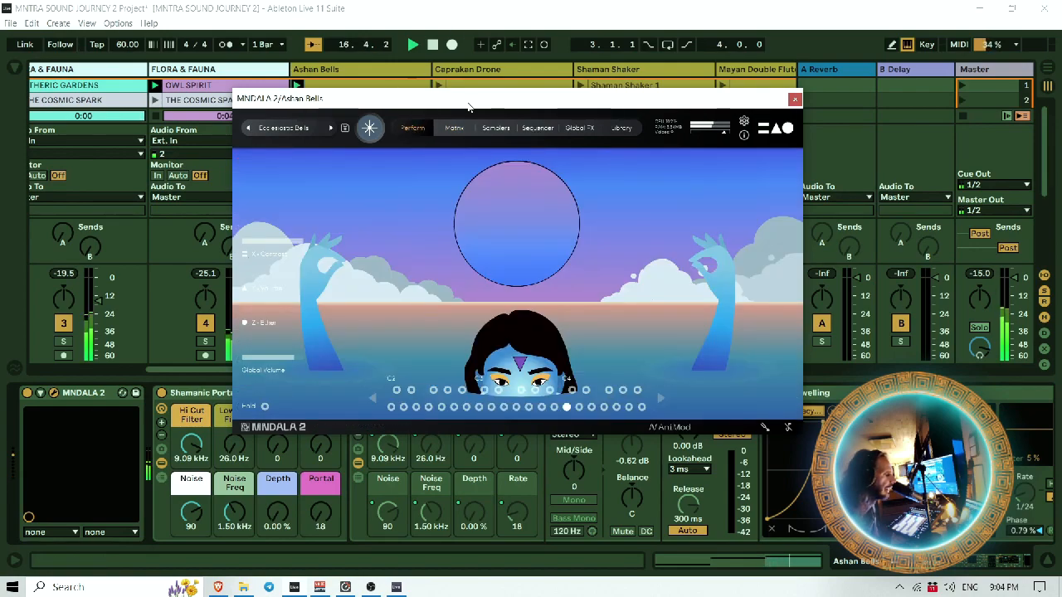
{"action": "left_click_drag", "start_coordinate": [468, 106], "coordinate": [640, 120]}
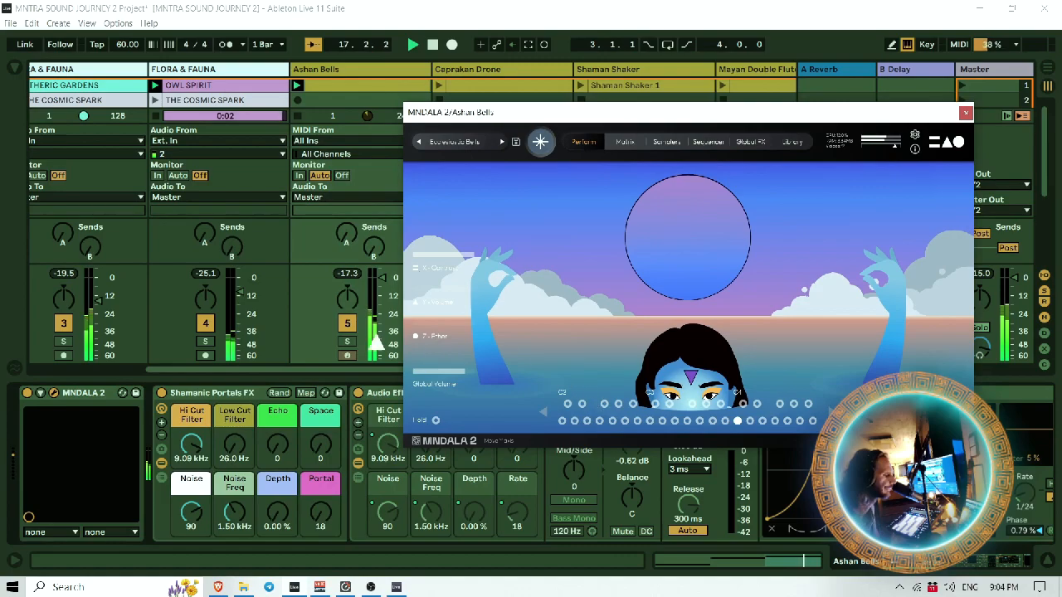
Step: Switch to RME TotalMix FX, adjust the level of the third hardware output, and return to Ableton Live
{"action": "left_click", "coordinate": [348, 588]}
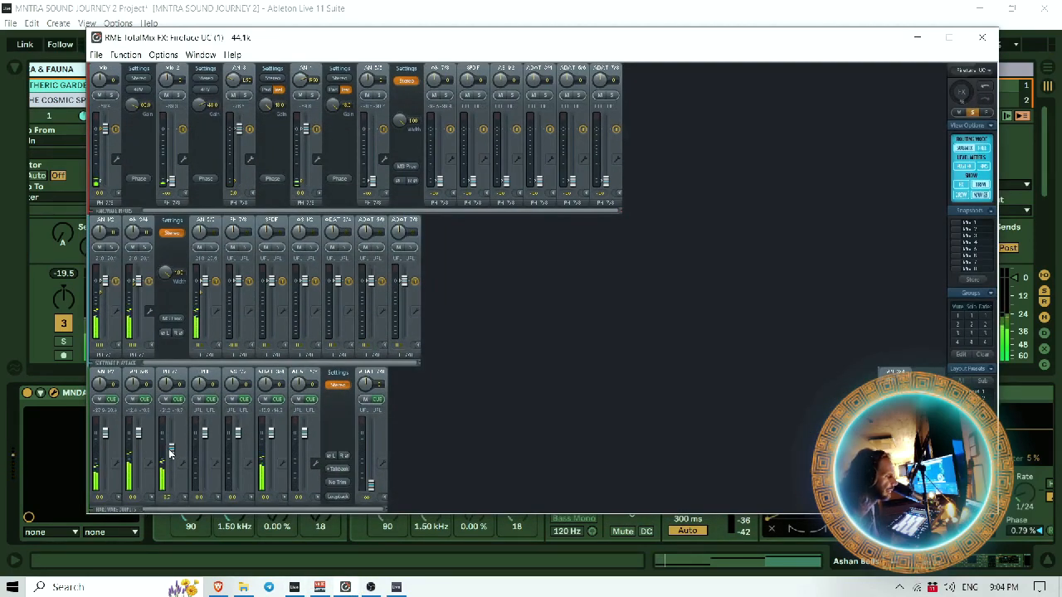
{"action": "left_click_drag", "start_coordinate": [172, 455], "coordinate": [176, 458]}
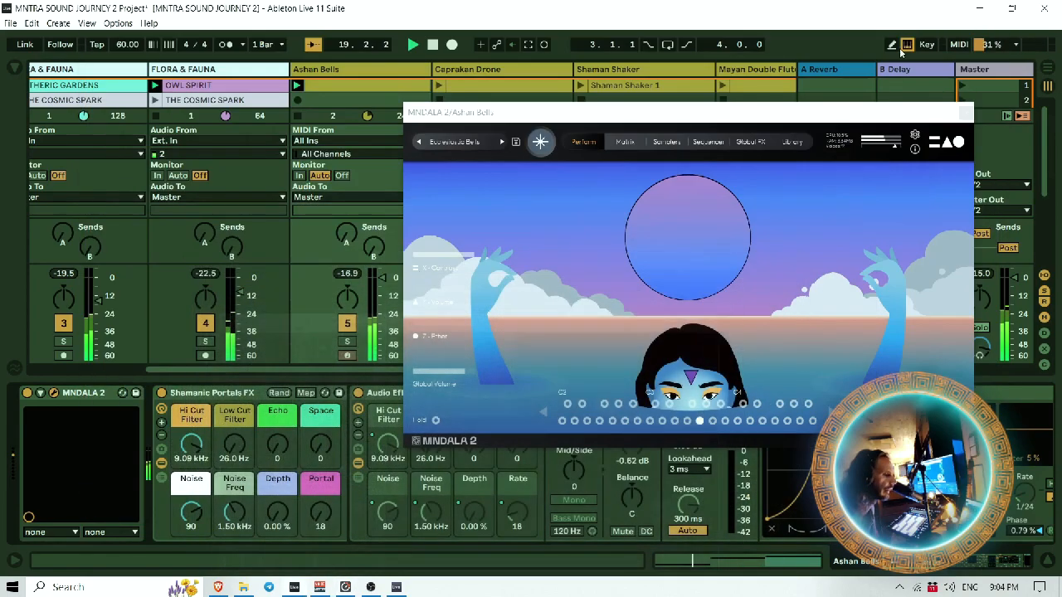
{"action": "left_click", "coordinate": [916, 38]}
Step: Move the MNDALA 2 window clear of the Master track and adjust its Perform page axes
{"action": "left_click_drag", "start_coordinate": [618, 106], "coordinate": [540, 86]}
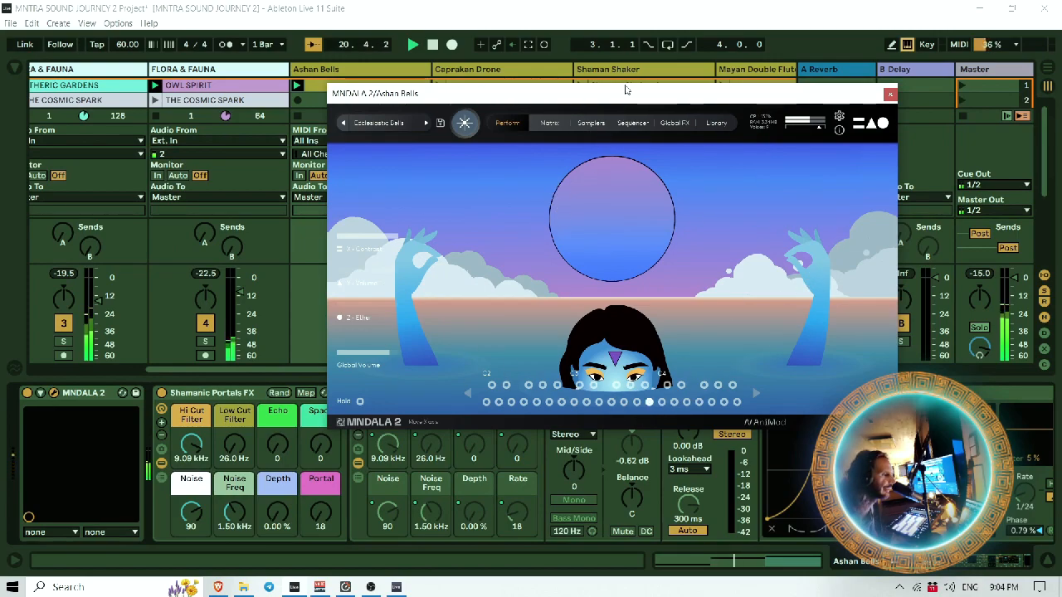
{"action": "left_click_drag", "start_coordinate": [581, 91], "coordinate": [534, 83]}
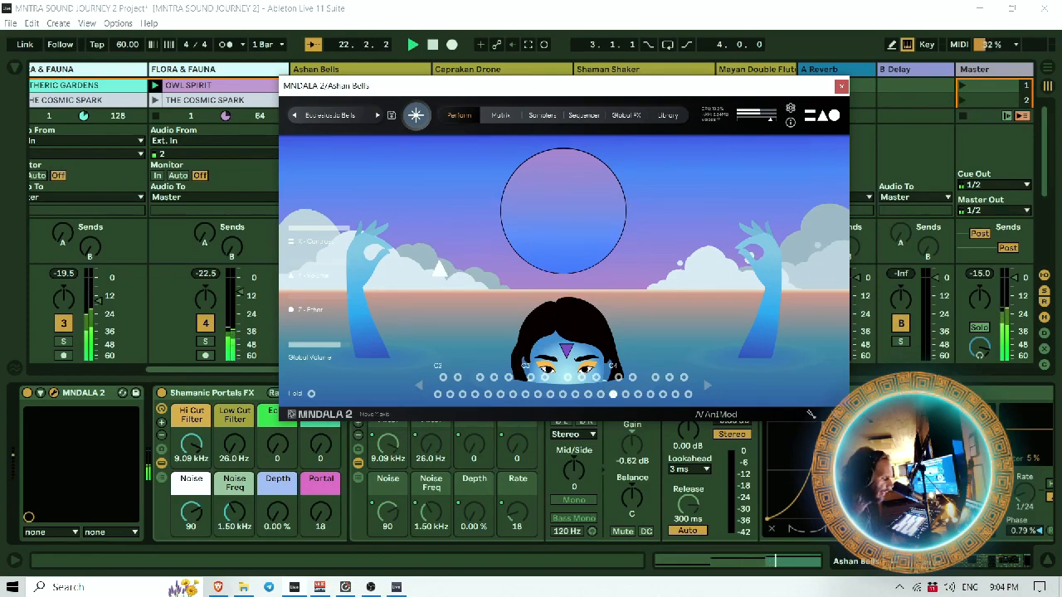
{"action": "left_click", "coordinate": [349, 235]}
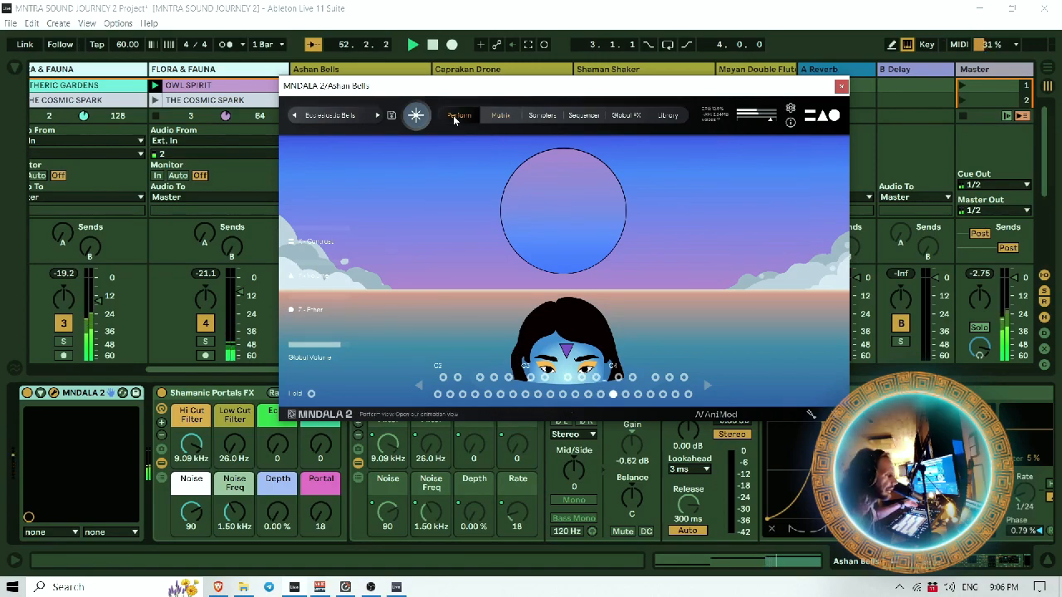
Step: Browse the Atma instrument's bell presets in the MNDALA 2 preset browser
{"action": "left_click", "coordinate": [342, 116]}
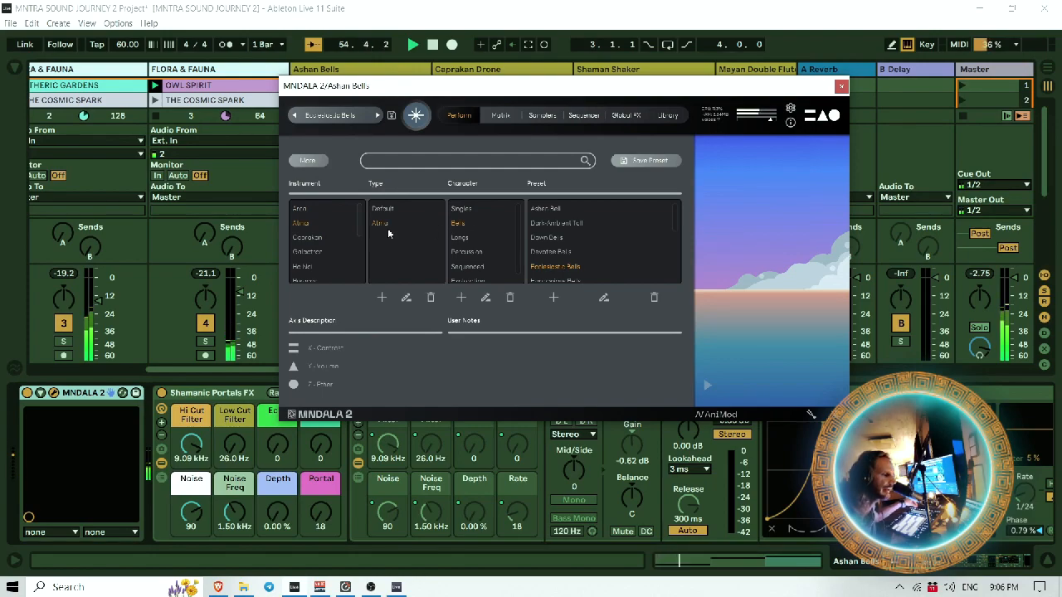
{"action": "left_click", "coordinate": [468, 238]}
{"action": "left_click", "coordinate": [576, 267]}
Step: Show the Matrix page of the Ashan Bells plug-in, unmute sampler 2 and check the samplers' loaded sample maps
{"action": "left_click", "coordinate": [499, 119]}
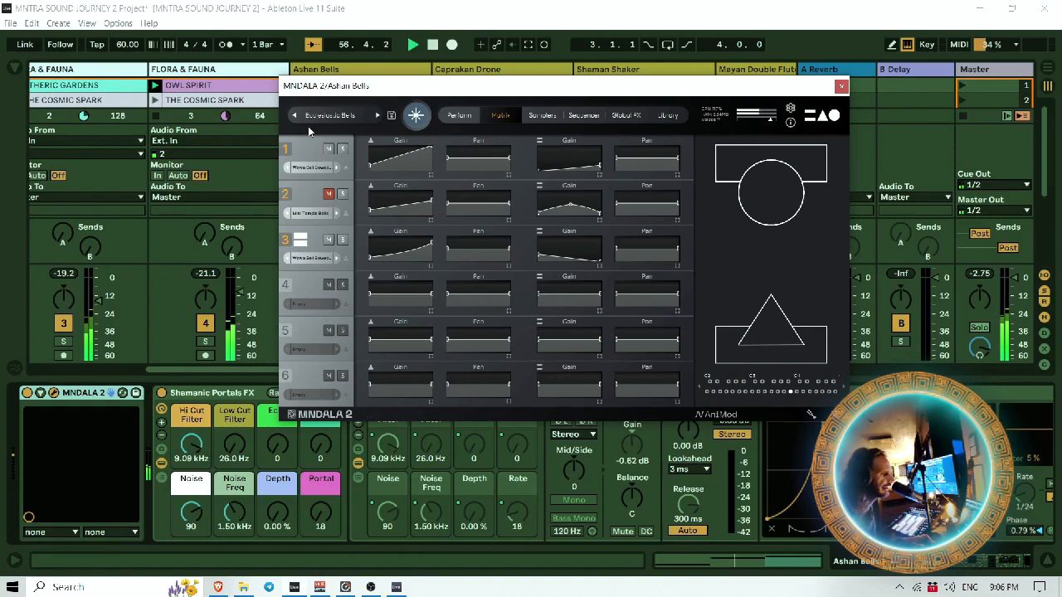
{"action": "left_click", "coordinate": [342, 155]}
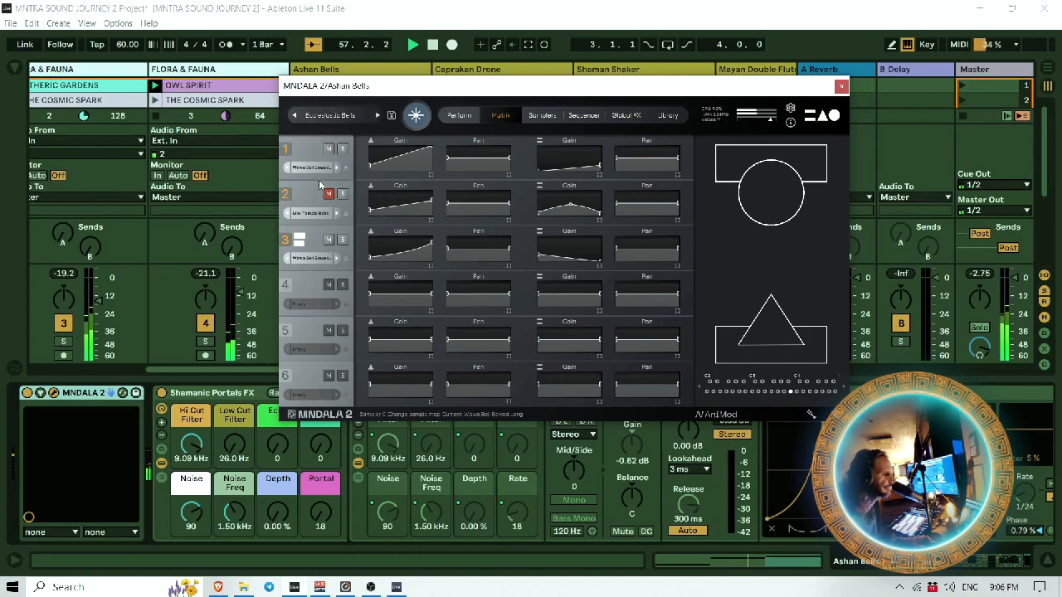
{"action": "left_click", "coordinate": [303, 169]}
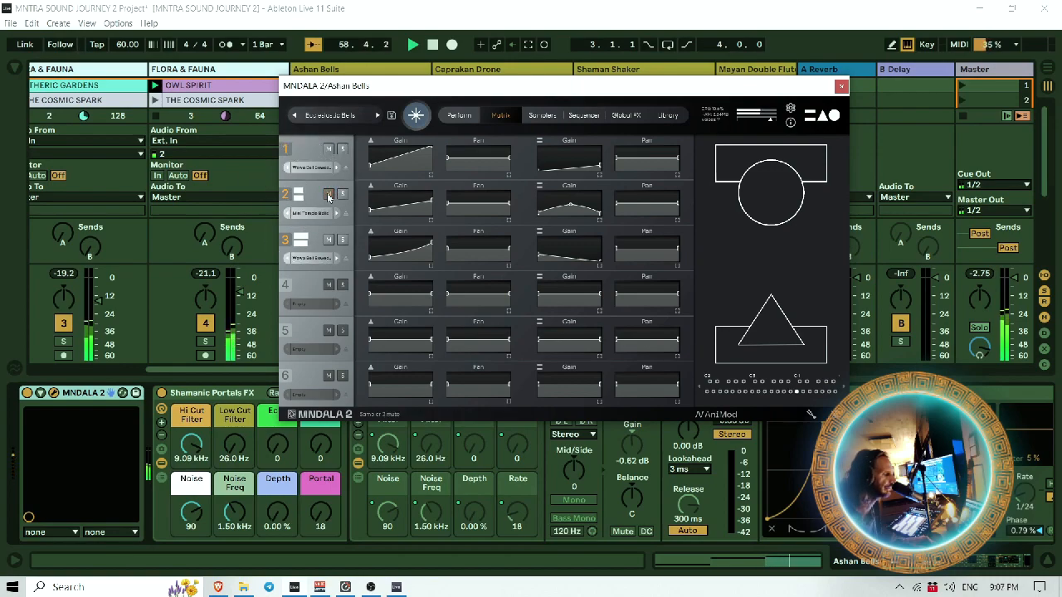
{"action": "left_click", "coordinate": [315, 258]}
{"action": "left_click", "coordinate": [315, 257]}
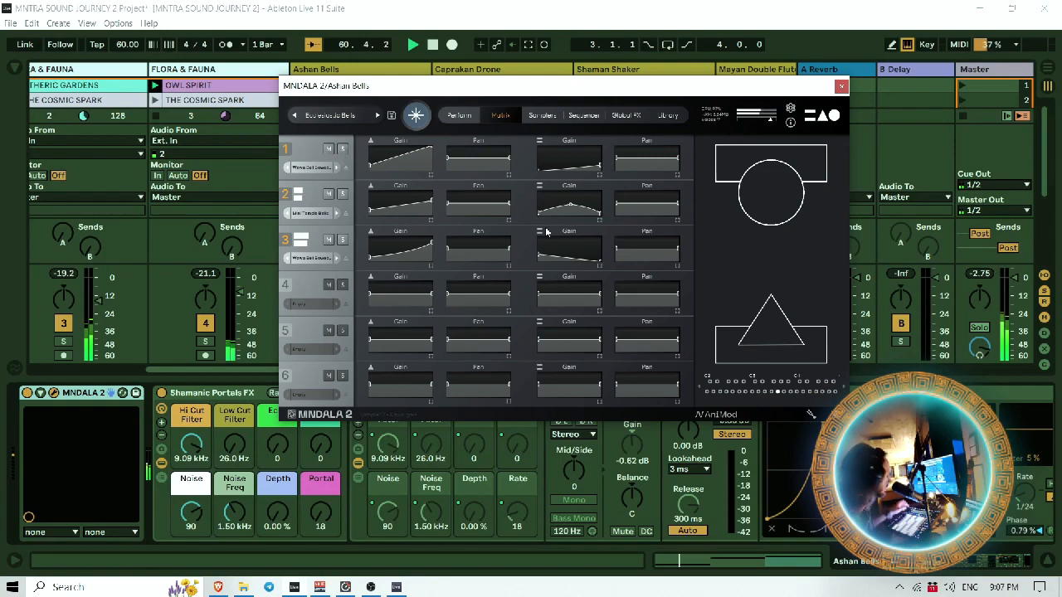
Step: Examine the X-axis gain and pan curves, and audition sampler 2 in solo before clearing the solo
{"action": "left_click", "coordinate": [585, 187]}
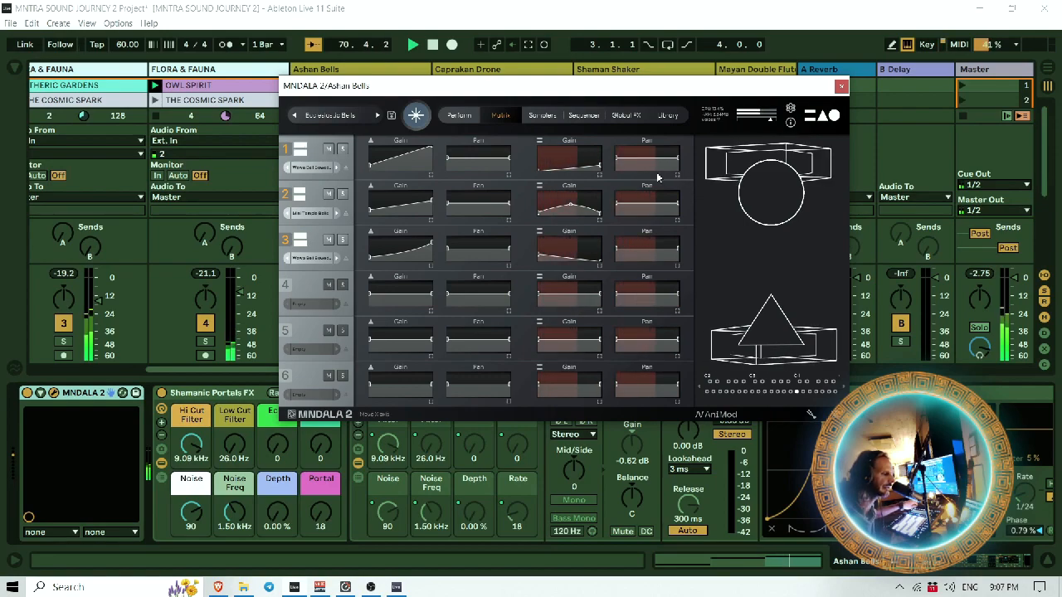
{"action": "left_click", "coordinate": [342, 195]}
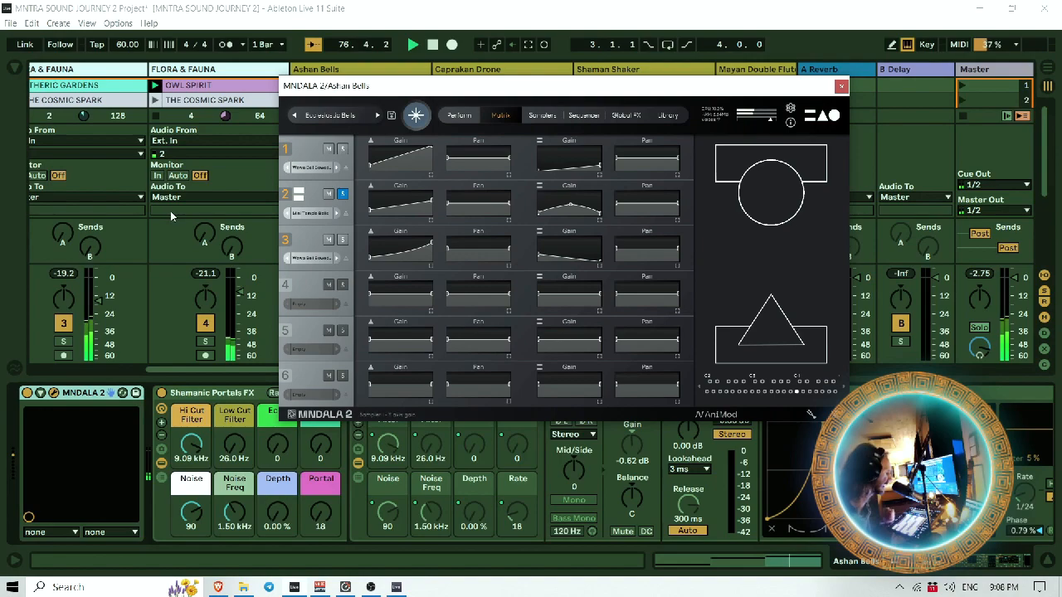
{"action": "left_click", "coordinate": [342, 194]}
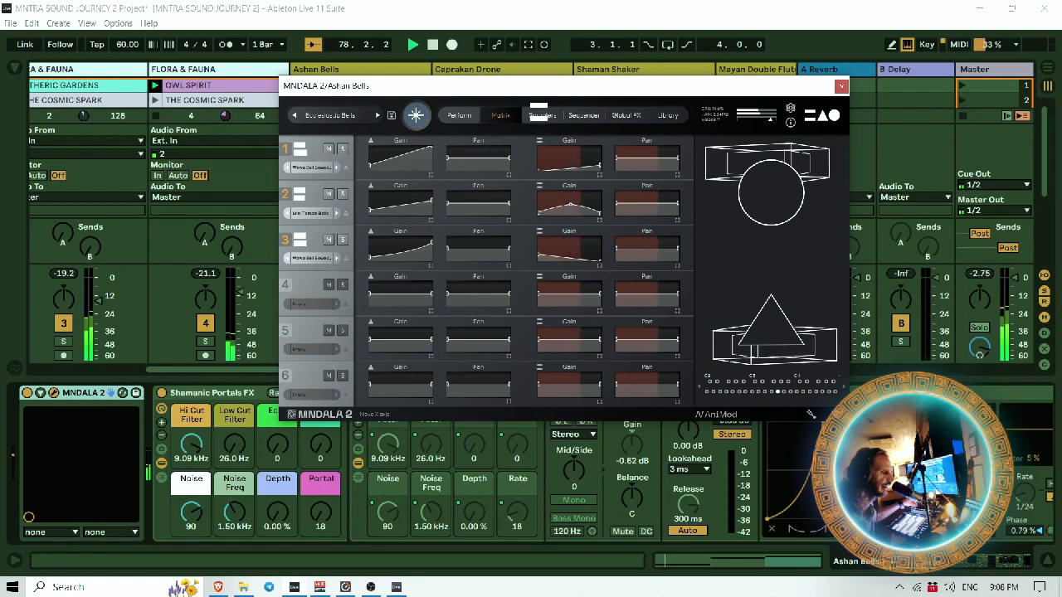
Step: Review the Samplers, Sequencer, Global FX and Library pages of the Ashan Bells plug-in, including the list of installed instruments
{"action": "left_click", "coordinate": [543, 116]}
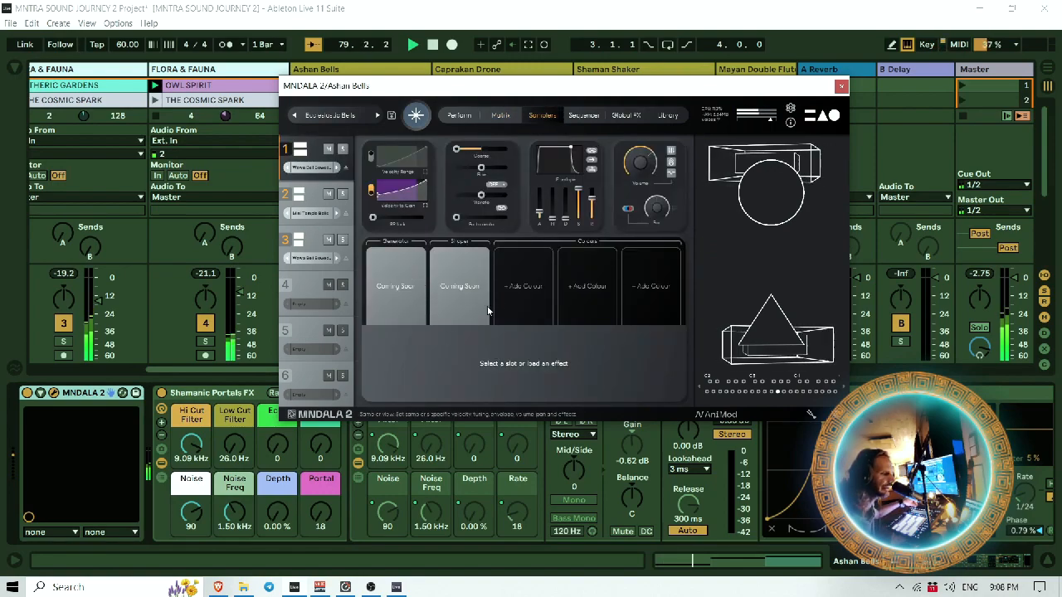
{"action": "left_click", "coordinate": [584, 117]}
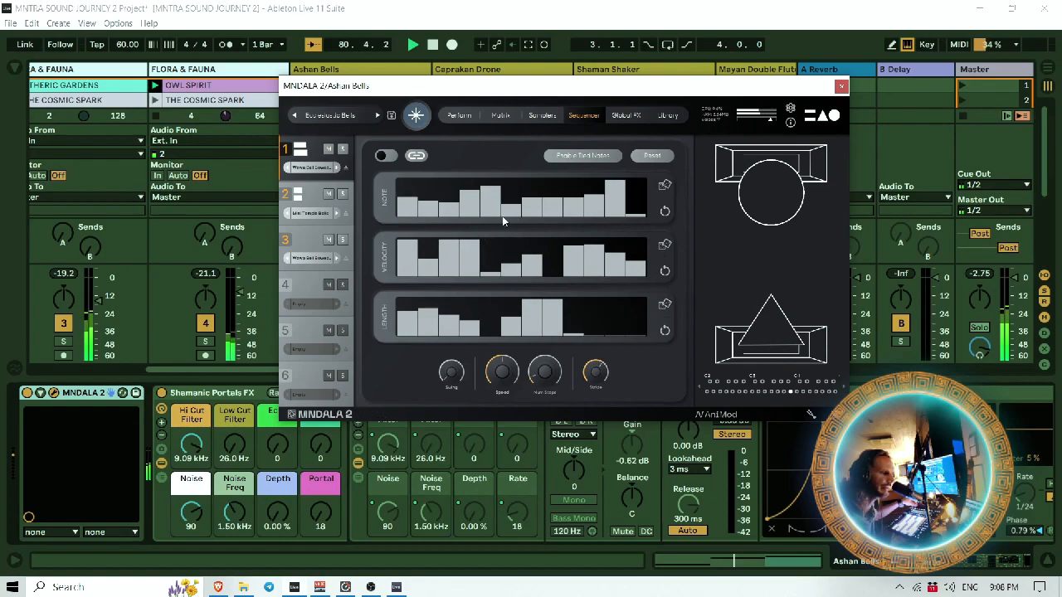
{"action": "left_click", "coordinate": [628, 116]}
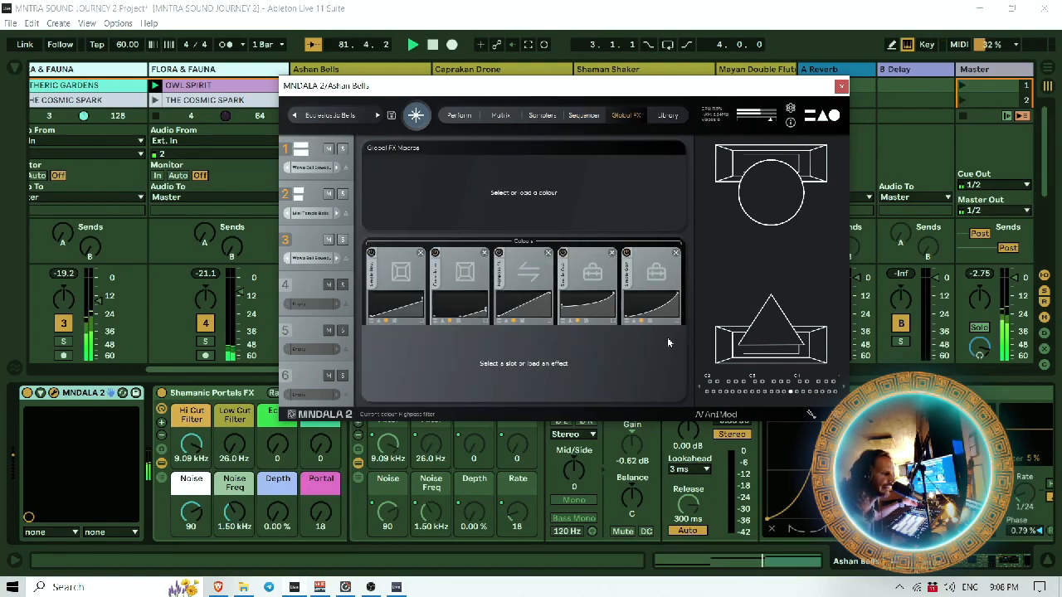
{"action": "left_click", "coordinate": [666, 116]}
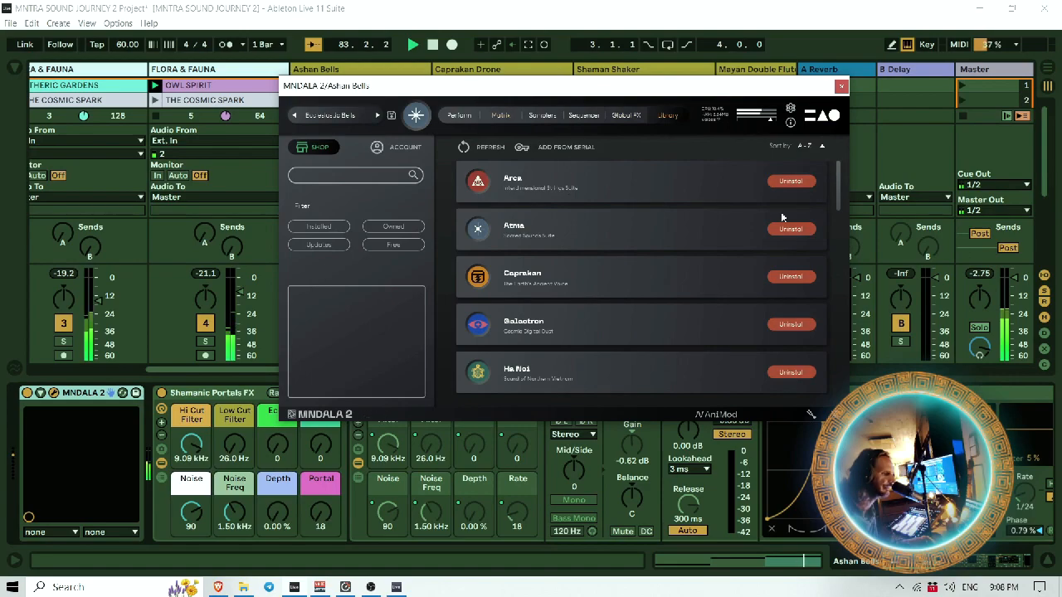
{"action": "mouse_move", "coordinate": [840, 173]}
{"action": "left_mouse_down"}
{"action": "mouse_move", "coordinate": [818, 344]}
{"action": "mouse_move", "coordinate": [823, 373]}
{"action": "mouse_move", "coordinate": [843, 337]}
{"action": "mouse_move", "coordinate": [857, 171]}
{"action": "left_mouse_up"}
{"action": "scroll", "coordinate": [841, 344], "scroll_direction": "up", "scroll_amount": 2}
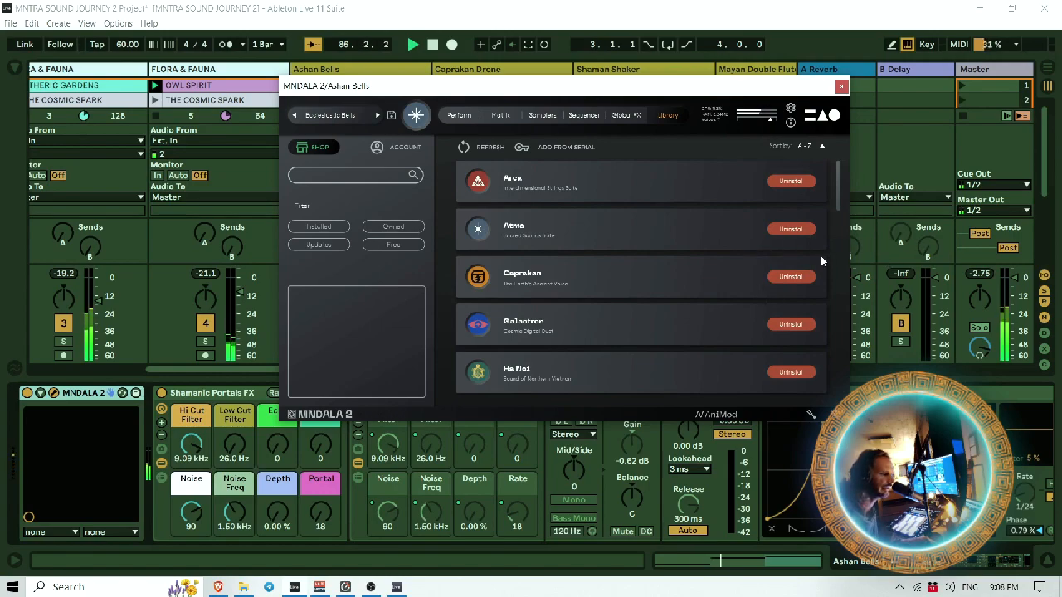
Step: Return to the Perform page, sweep the axes to animate the Ashan Bells sound, and close the plug-in window
{"action": "left_click", "coordinate": [459, 115]}
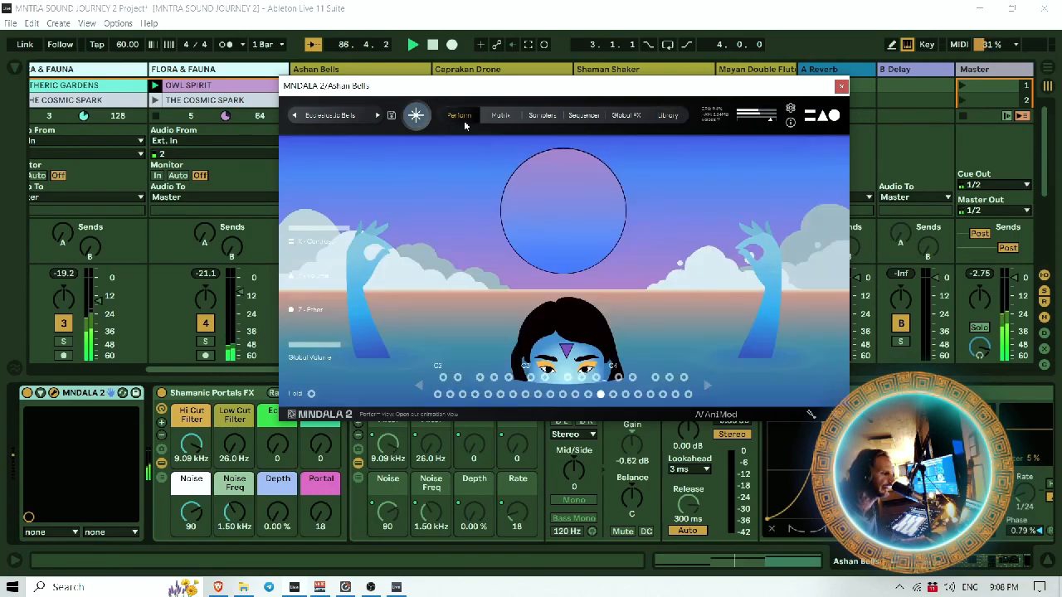
{"action": "left_click_drag", "start_coordinate": [599, 167], "coordinate": [535, 184]}
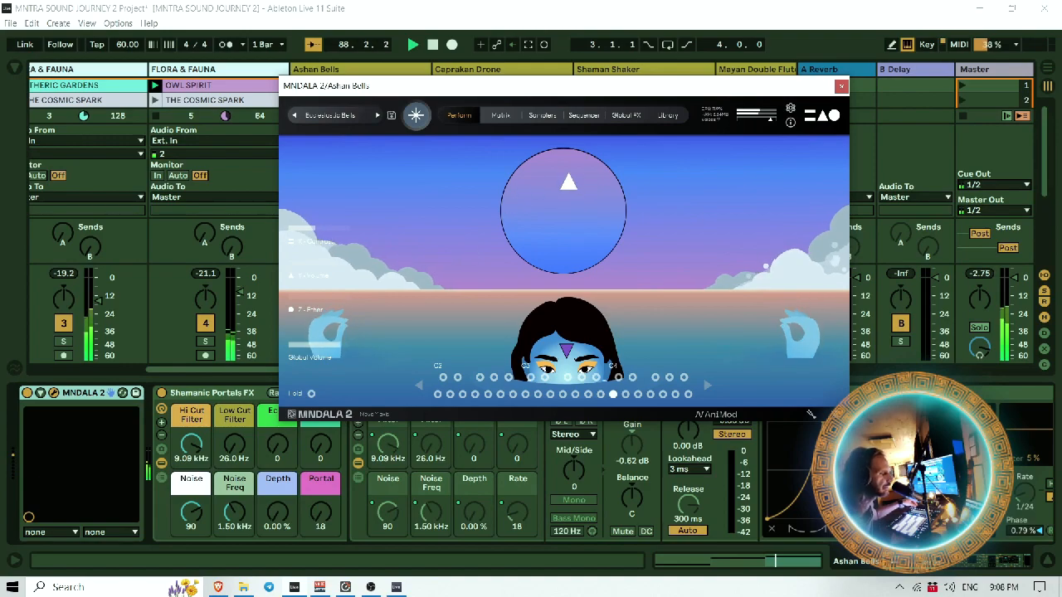
{"action": "left_click", "coordinate": [842, 87]}
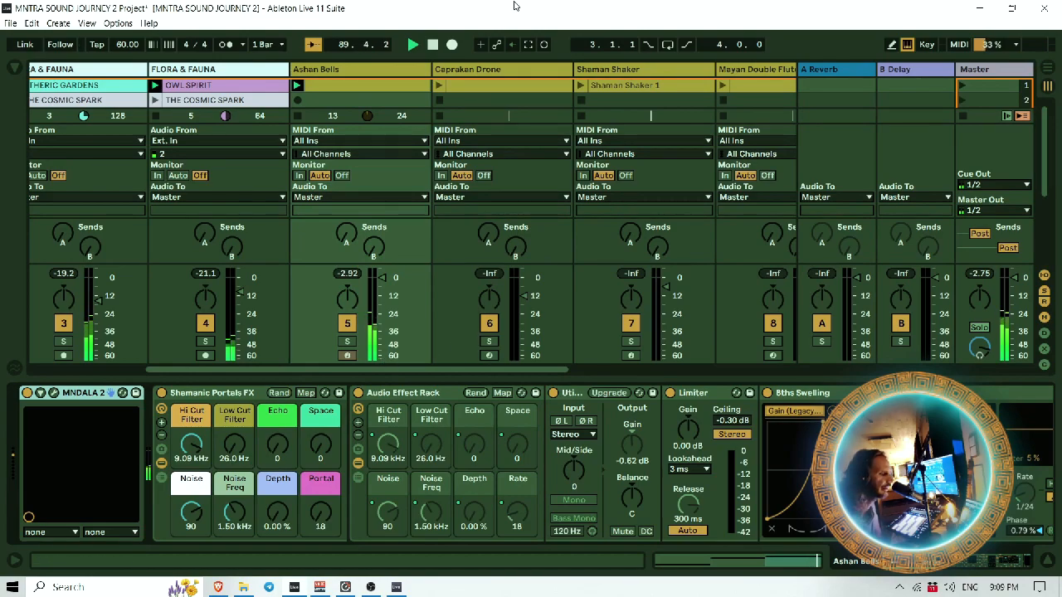
Step: Launch the first Caprakan Drone clip and solo its track
{"action": "left_click", "coordinate": [438, 86]}
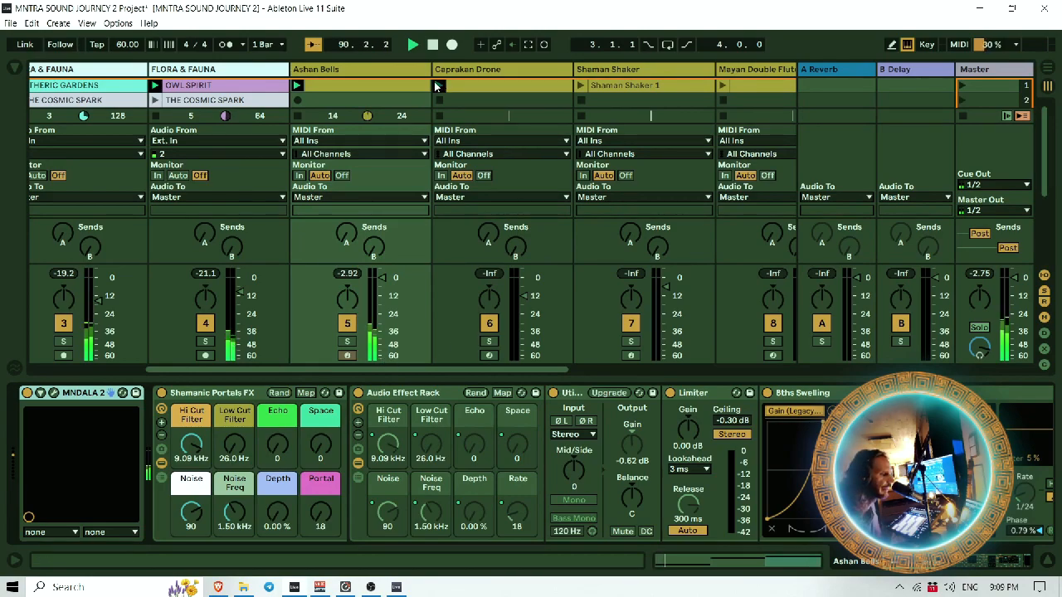
{"action": "left_click", "coordinate": [490, 343]}
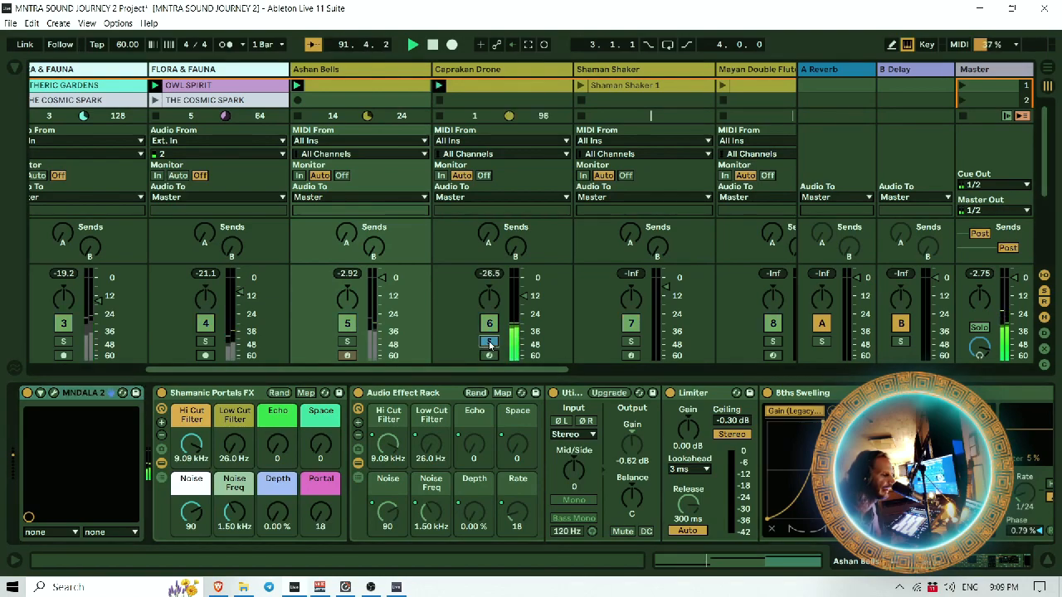
Step: Open the Caprakan Drone track's MNDALA 2 window and move it clear of the device chain
{"action": "left_click", "coordinate": [523, 70]}
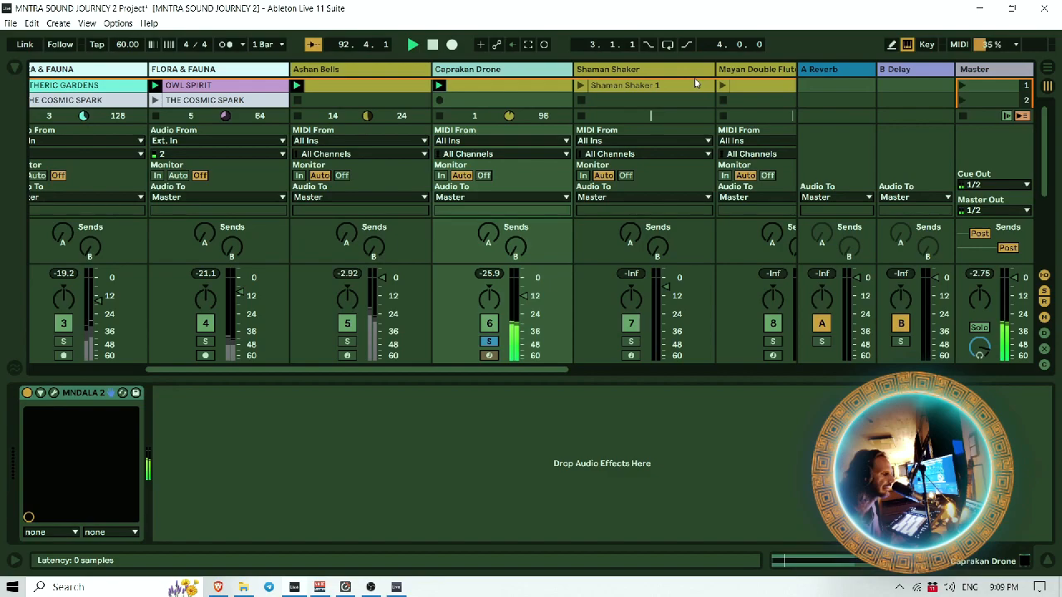
{"action": "key", "text": "ctrl+alt+p"}
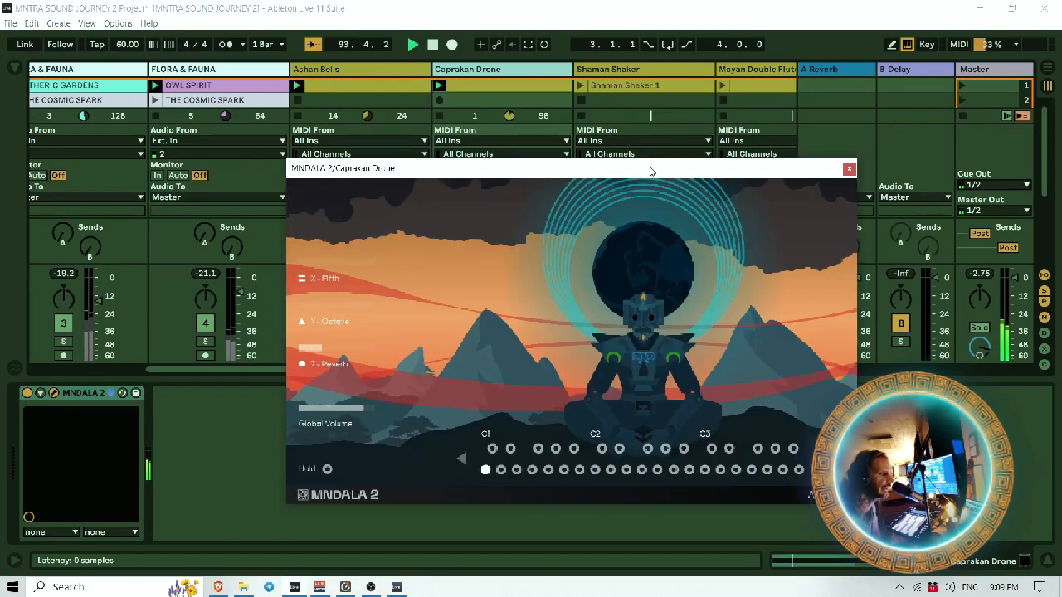
{"action": "left_click_drag", "start_coordinate": [601, 178], "coordinate": [569, 91]}
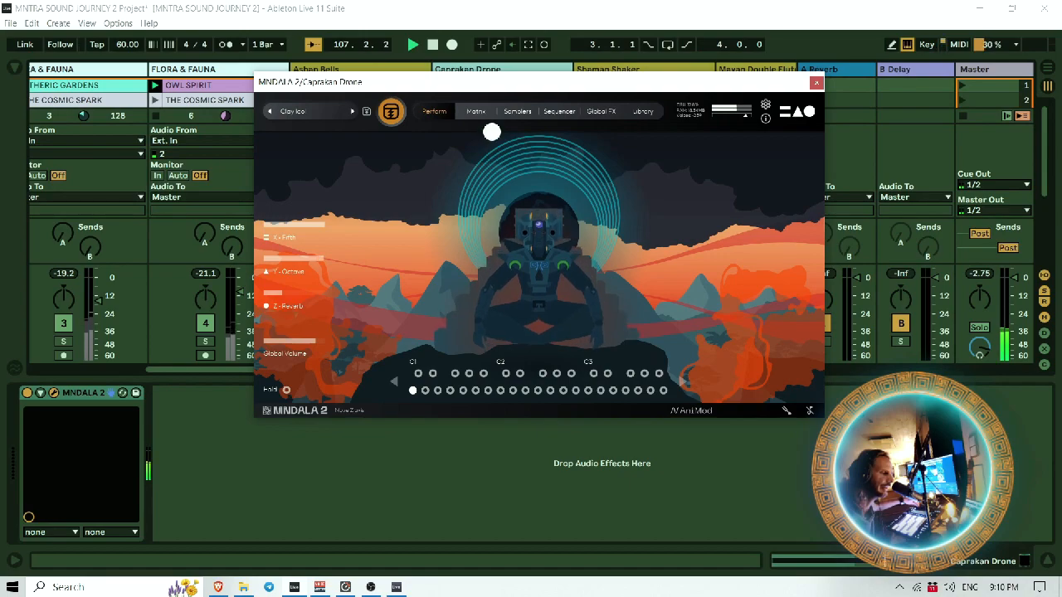
Step: Check the Caprakan Drone's Matrix page, sweep its Fifth and Octave axes on the Perform page, and close the plug-in window
{"action": "left_click", "coordinate": [474, 111]}
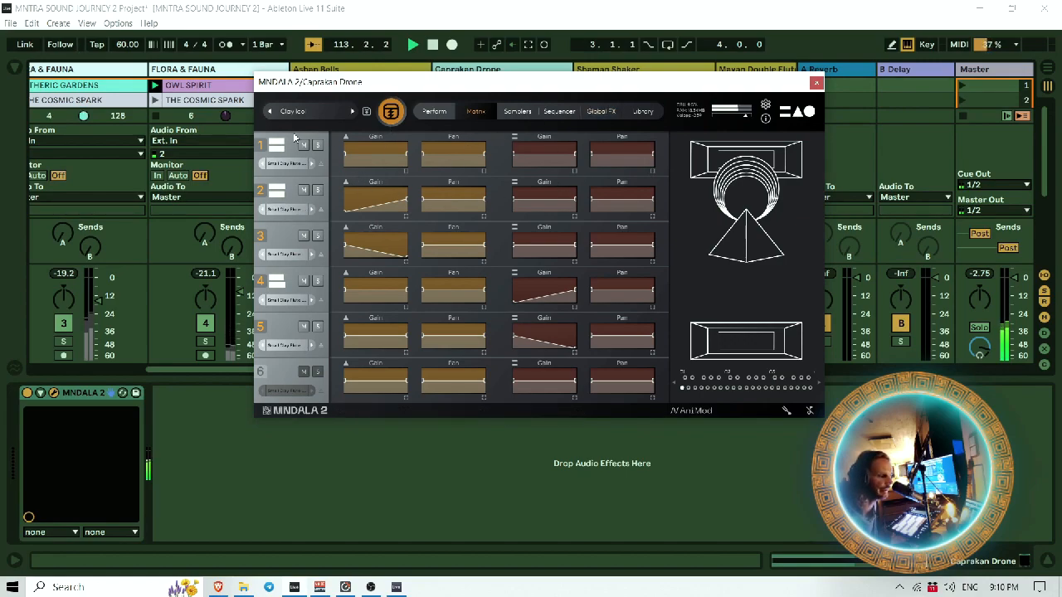
{"action": "left_click", "coordinate": [433, 112]}
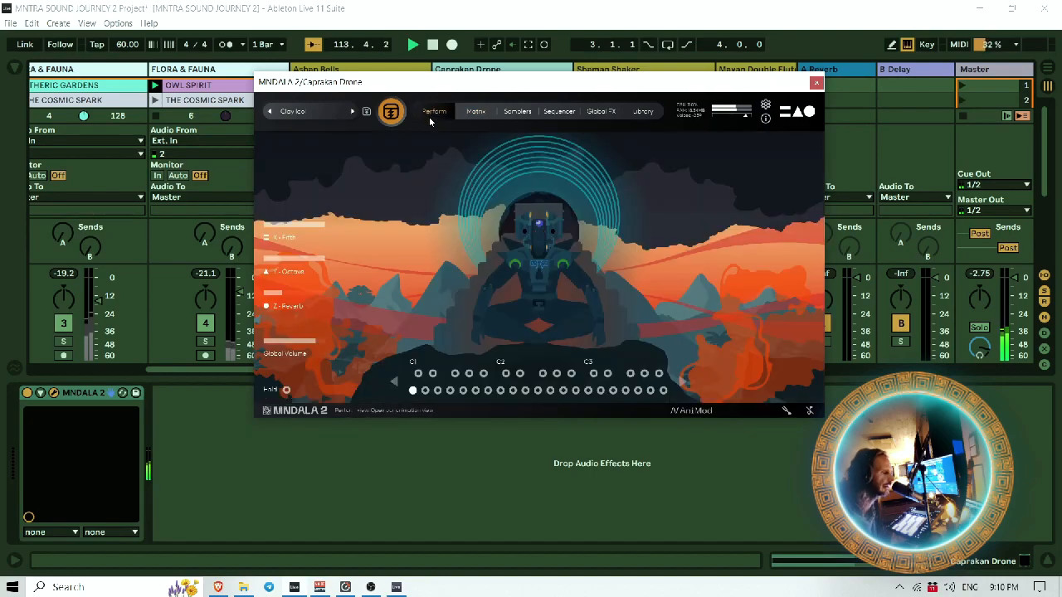
{"action": "left_click_drag", "start_coordinate": [387, 159], "coordinate": [389, 191]}
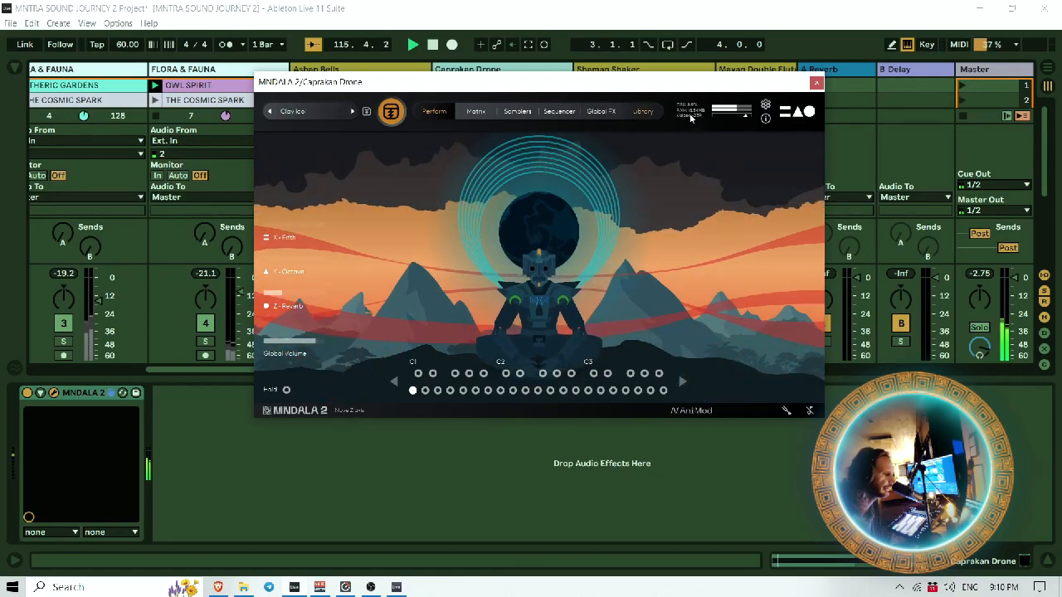
{"action": "left_click", "coordinate": [816, 82]}
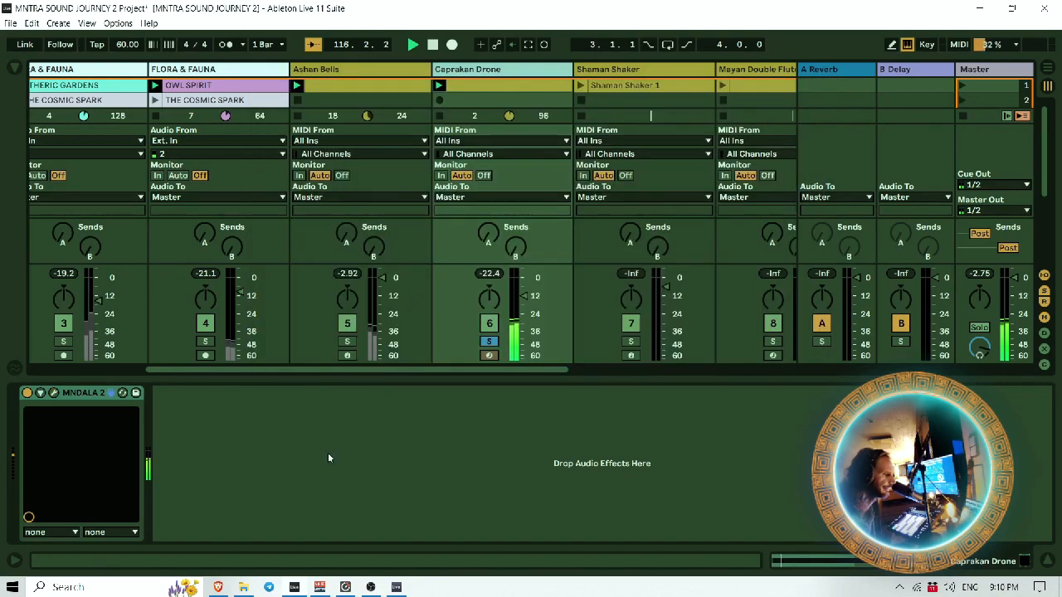
Step: Unsolo the Caprakan Drone track and launch the Shaman Shaker 1 clip
{"action": "left_click", "coordinate": [494, 342]}
{"action": "left_click", "coordinate": [494, 342]}
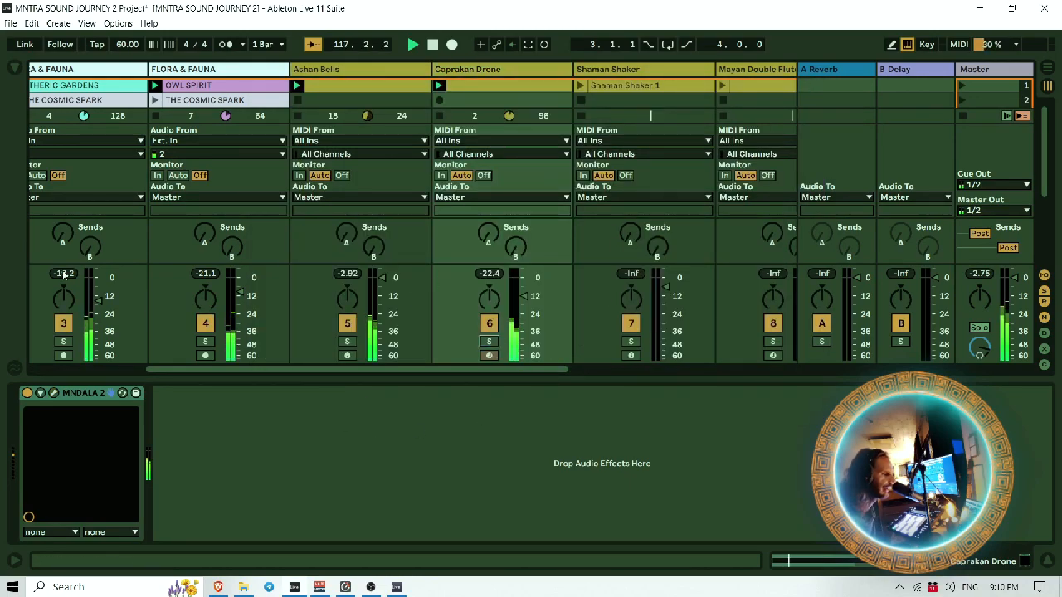
{"action": "left_click", "coordinate": [583, 87]}
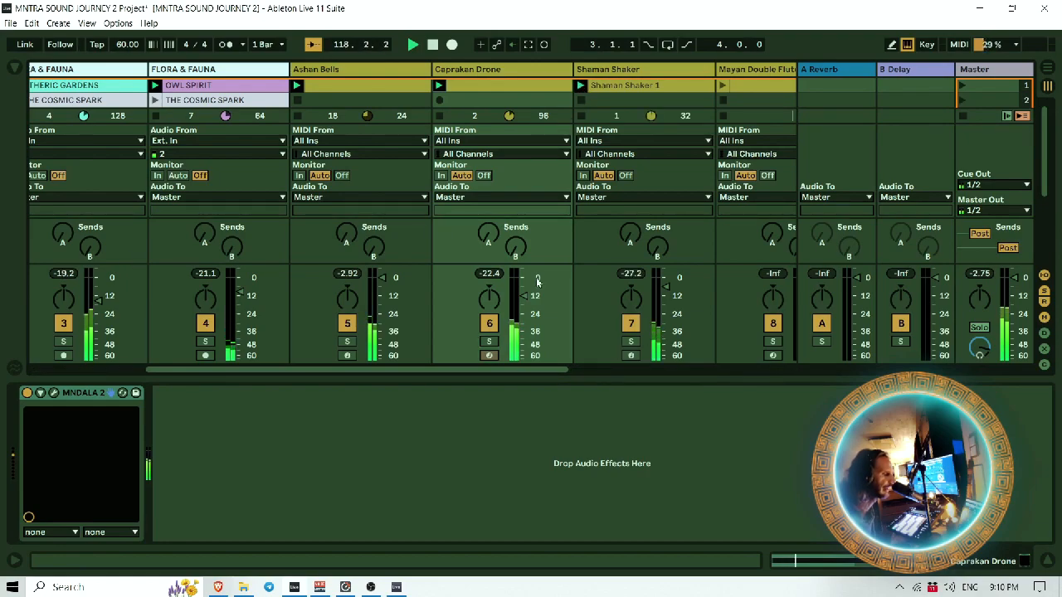
Step: Inspect the Caprakan Drone clip's notes, stop playback, and return to the track's device chain
{"action": "double_click", "coordinate": [469, 86]}
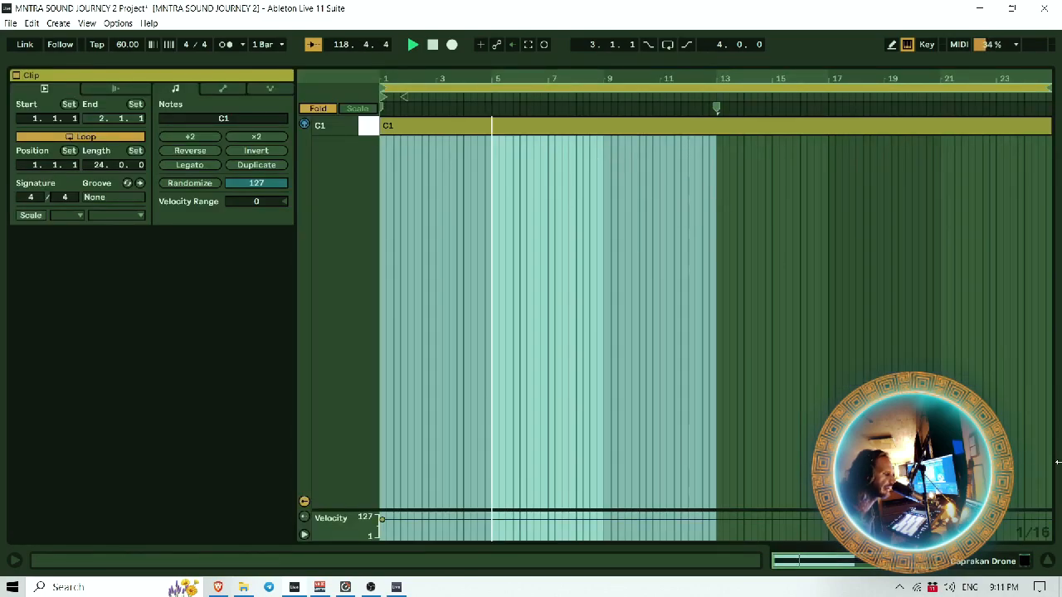
{"action": "left_click", "coordinate": [1048, 561]}
{"action": "left_click", "coordinate": [435, 45]}
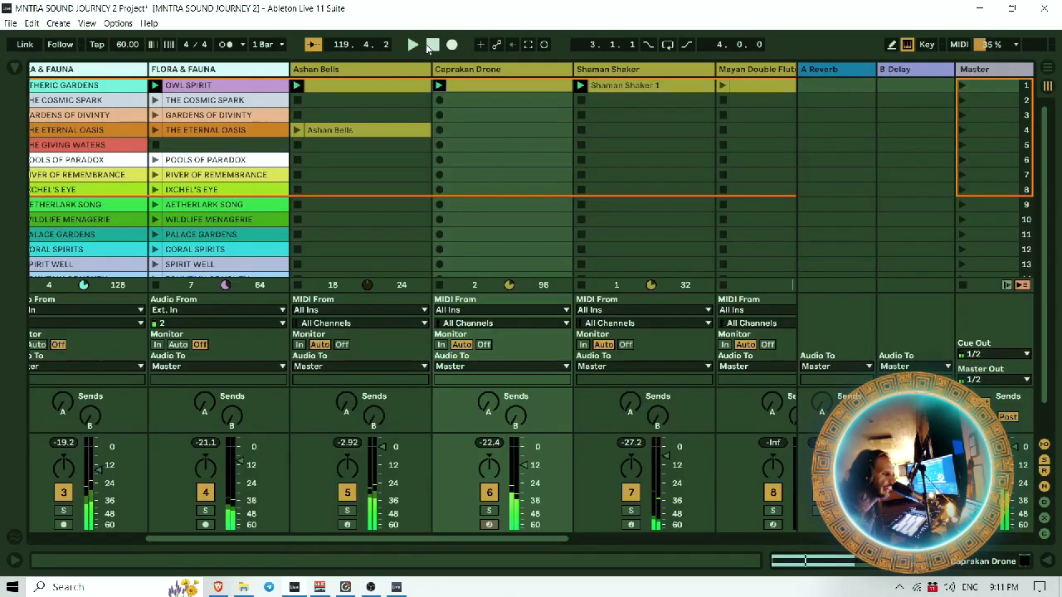
{"action": "double_click", "coordinate": [541, 74]}
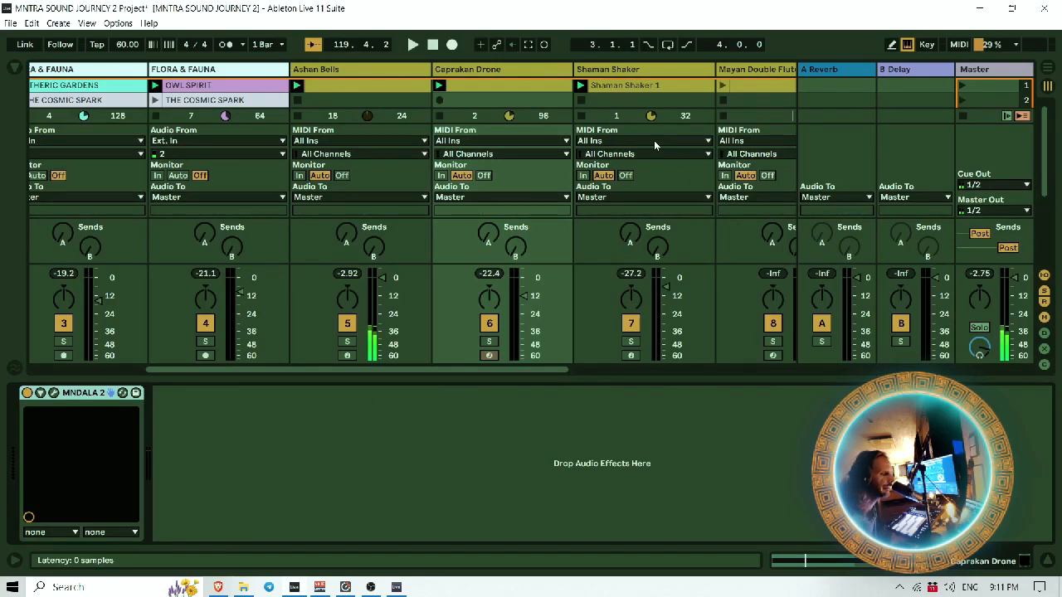
Step: Open the Caprakan Drone's MNDALA 2 window, move it clear of the mixer's edge, and bring up the Tuning System editor
{"action": "key", "text": "ctrl+alt+p"}
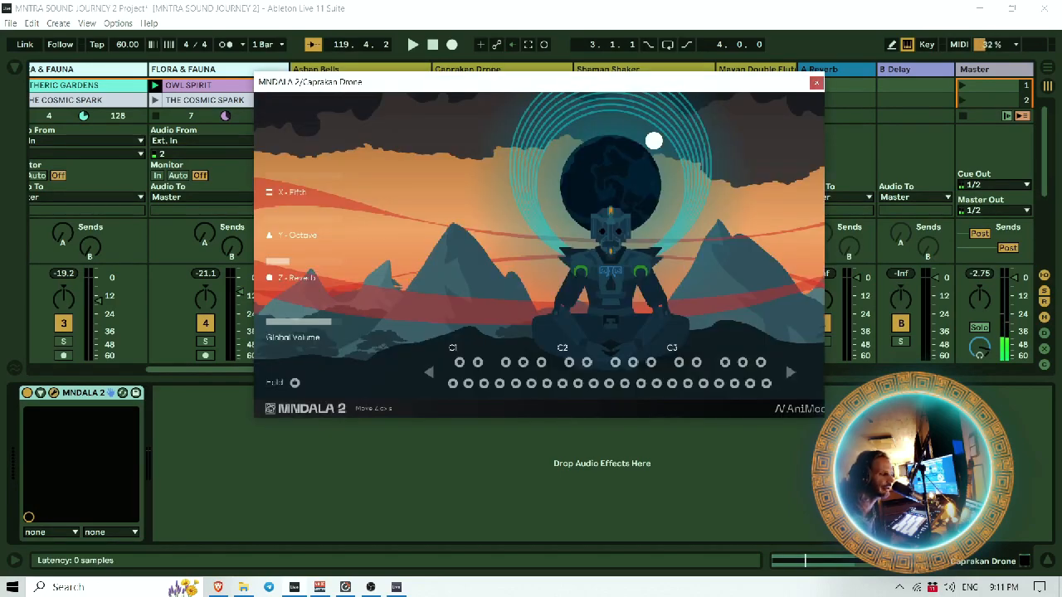
{"action": "left_click_drag", "start_coordinate": [681, 86], "coordinate": [632, 83]}
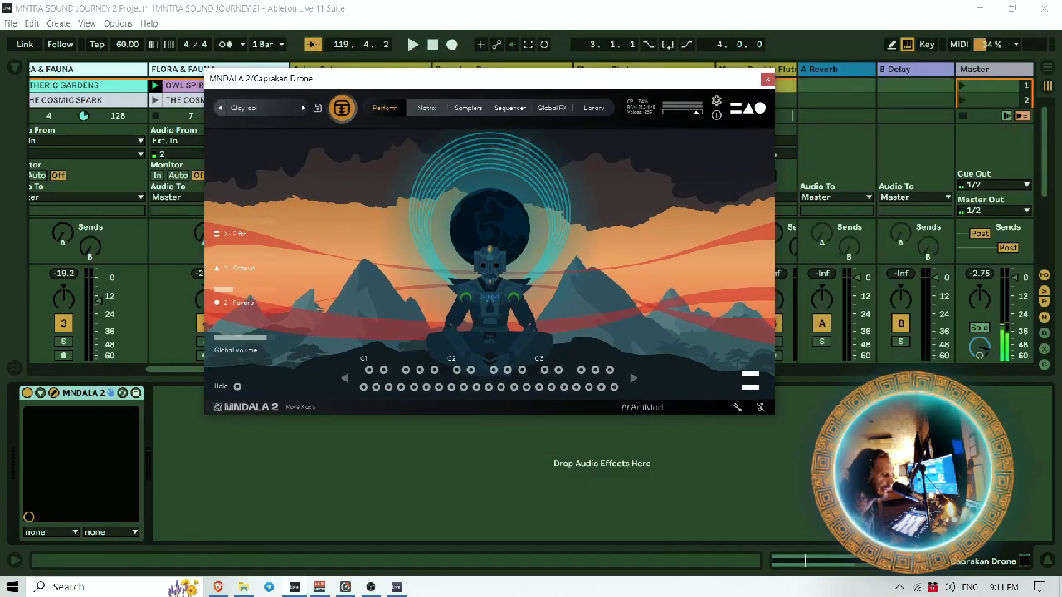
{"action": "left_click", "coordinate": [751, 380]}
{"action": "left_click", "coordinate": [732, 405]}
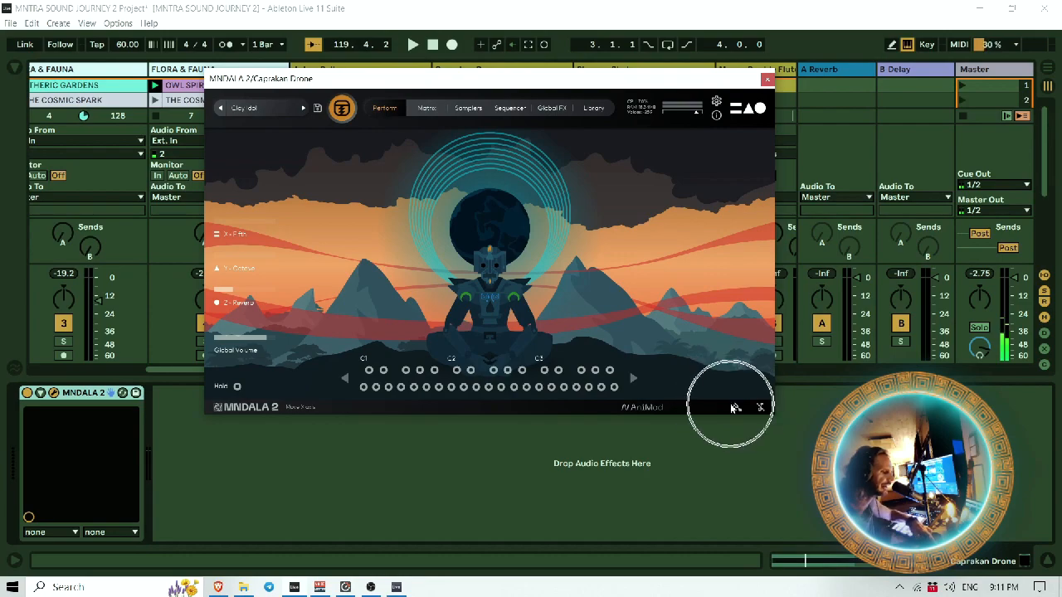
{"action": "left_click", "coordinate": [736, 407]}
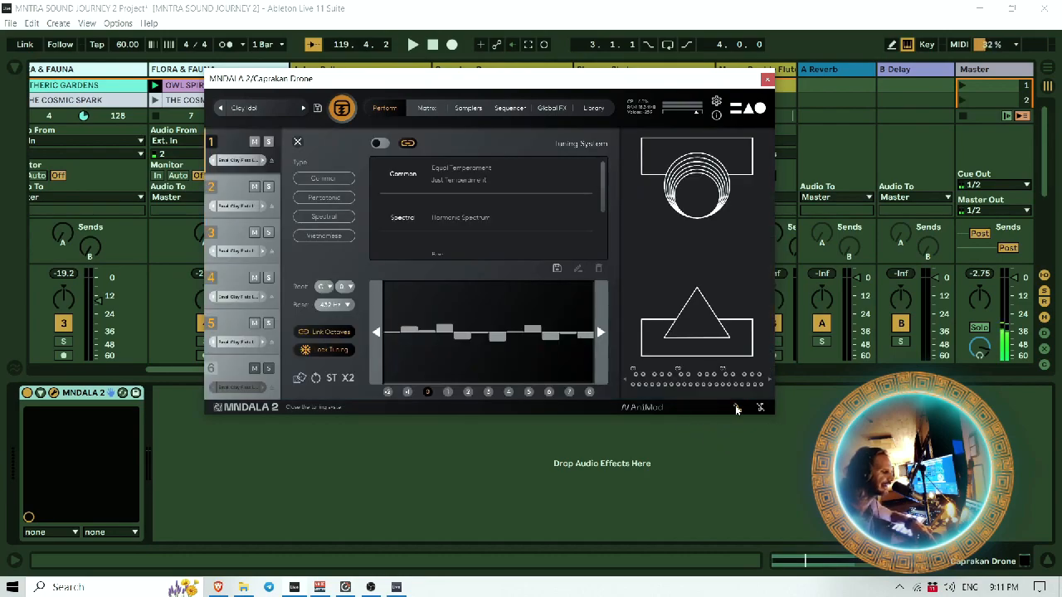
Step: Review the tuning's base frequency, root note choices and temperament list, and close the tuning editor and the plug-in window
{"action": "left_click", "coordinate": [330, 304]}
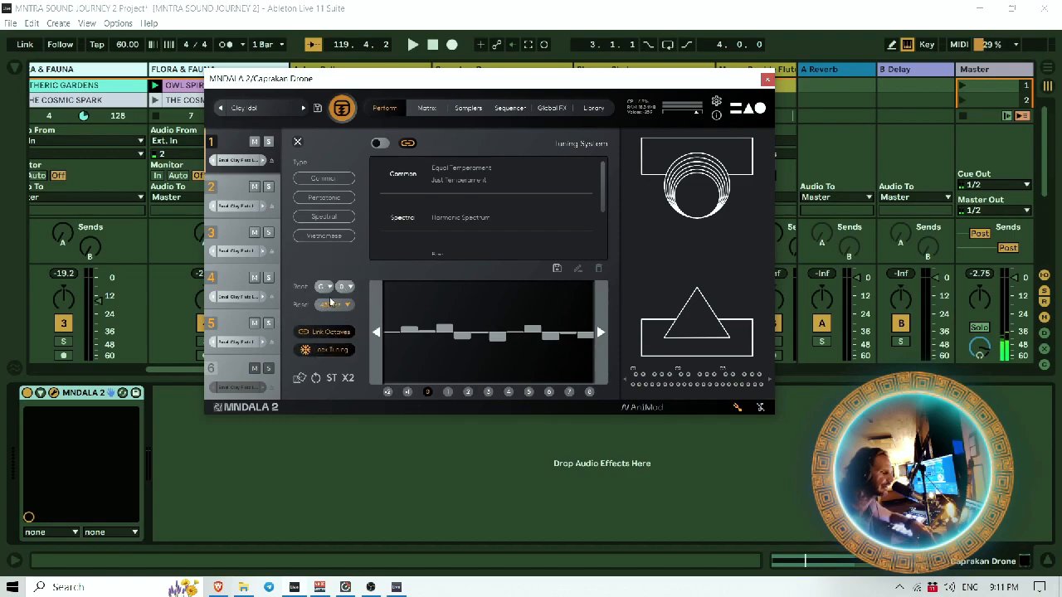
{"action": "left_click", "coordinate": [322, 290]}
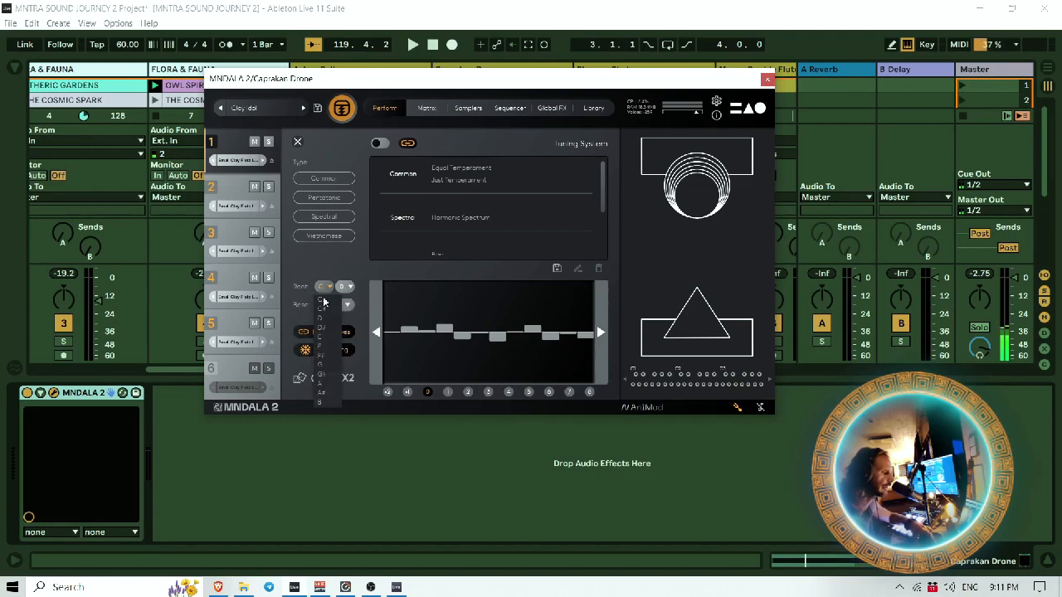
{"action": "left_click", "coordinate": [324, 302]}
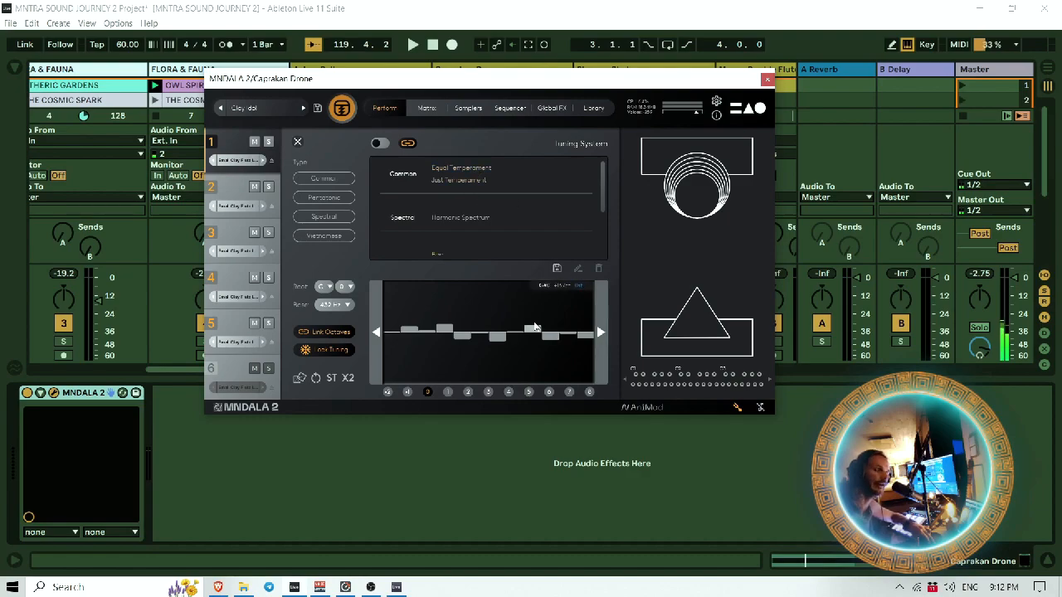
{"action": "left_click", "coordinate": [490, 181]}
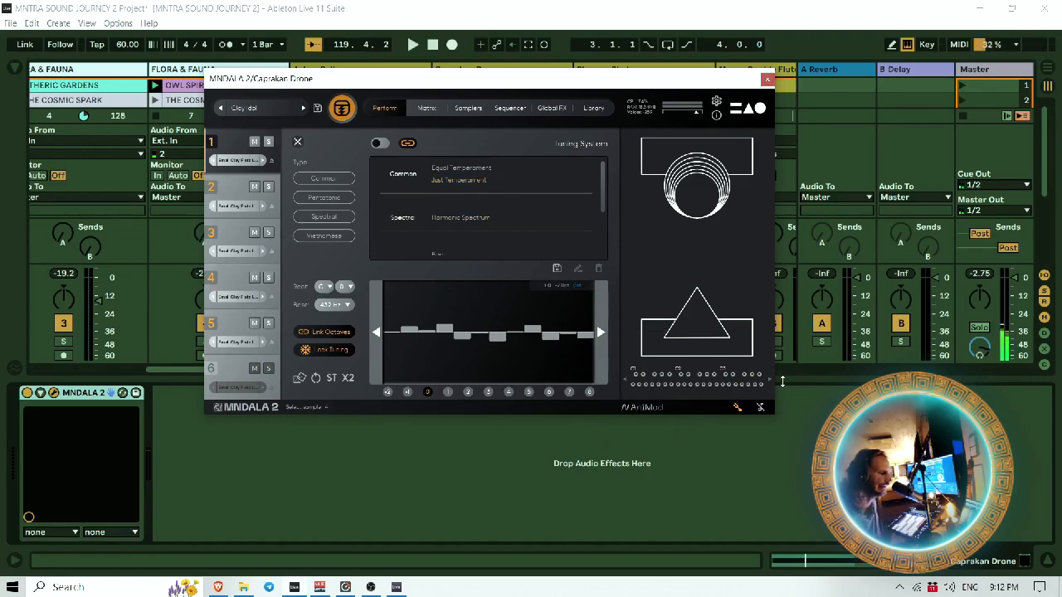
{"action": "left_click", "coordinate": [737, 406]}
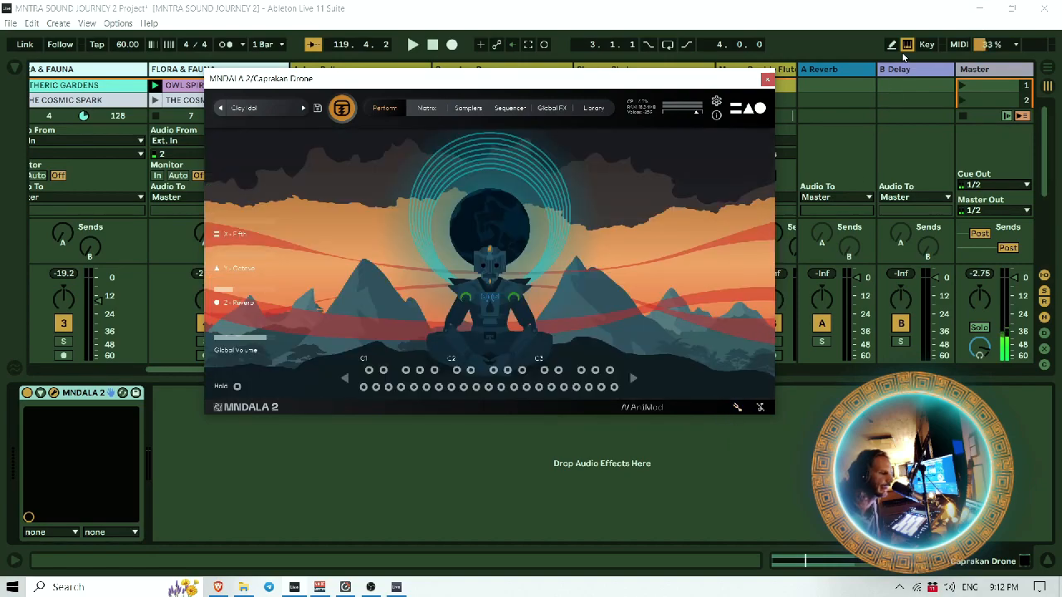
{"action": "left_click", "coordinate": [768, 79]}
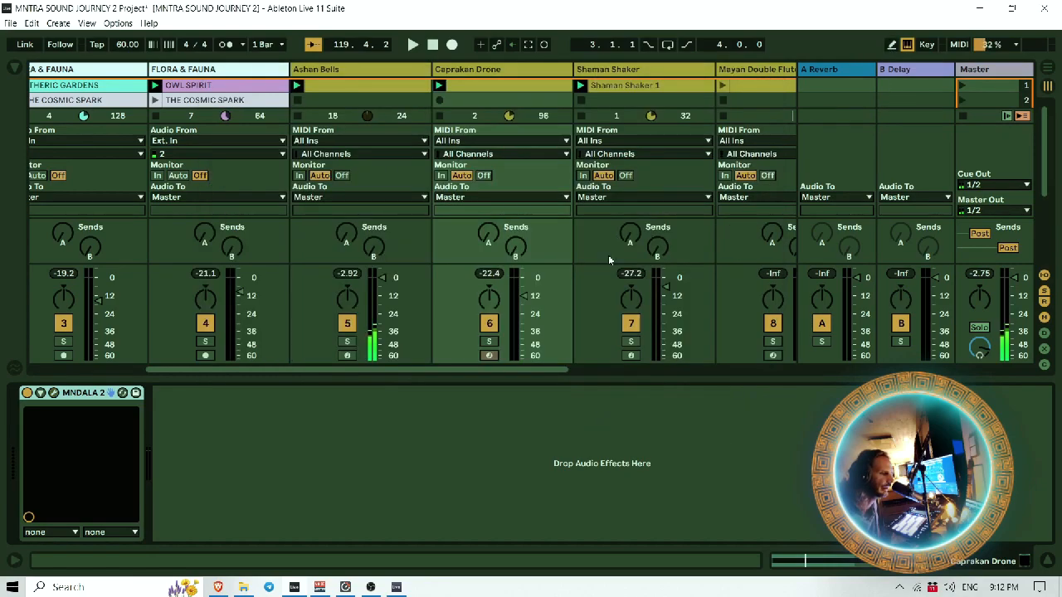
Step: Restart playback from the Shaman Shaker 1 clip, solo the Shaman Shaker track, and switch to its device chain
{"action": "left_click", "coordinate": [581, 86]}
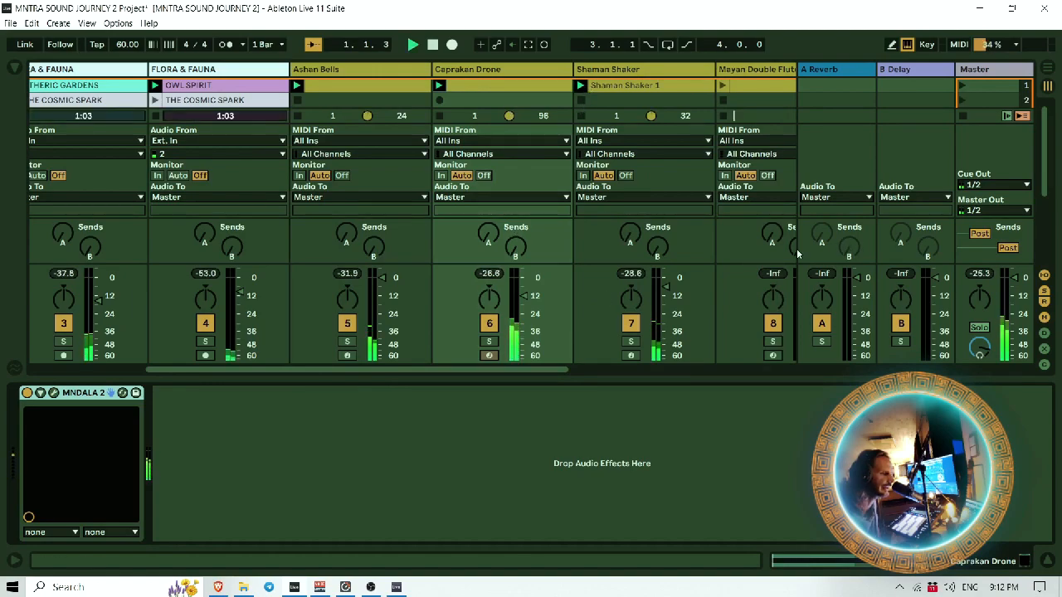
{"action": "left_click", "coordinate": [630, 342]}
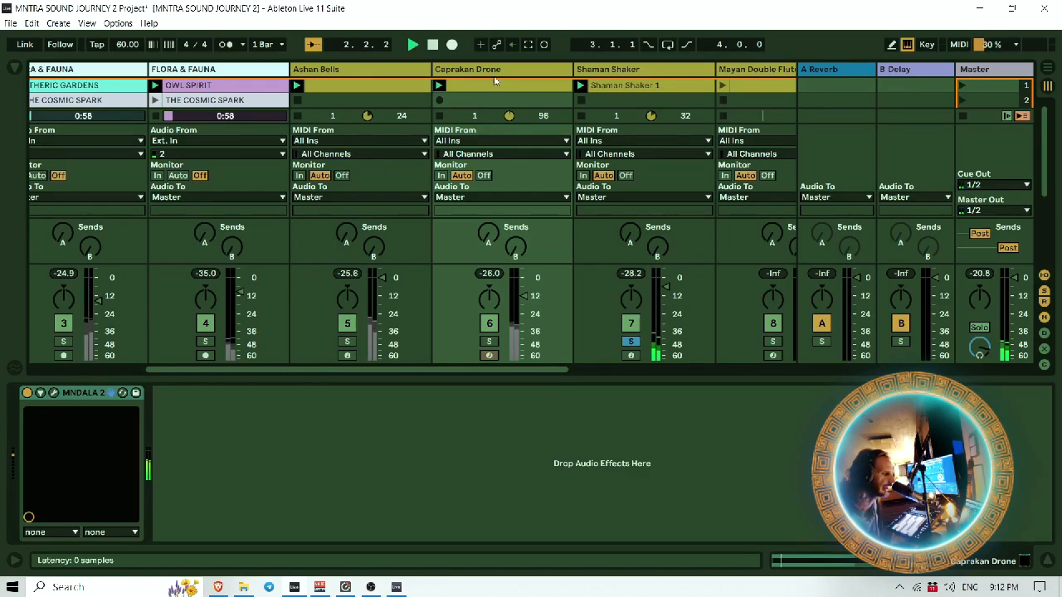
{"action": "left_click", "coordinate": [563, 75]}
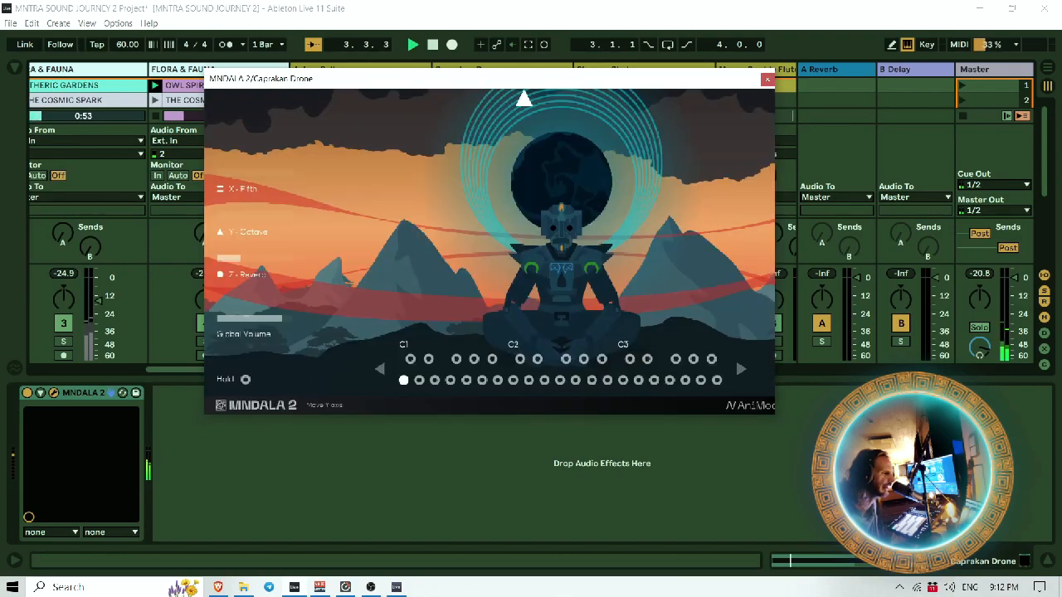
{"action": "left_click_drag", "start_coordinate": [539, 86], "coordinate": [392, 167]}
{"action": "left_click", "coordinate": [621, 160]}
{"action": "key", "text": "Right"}
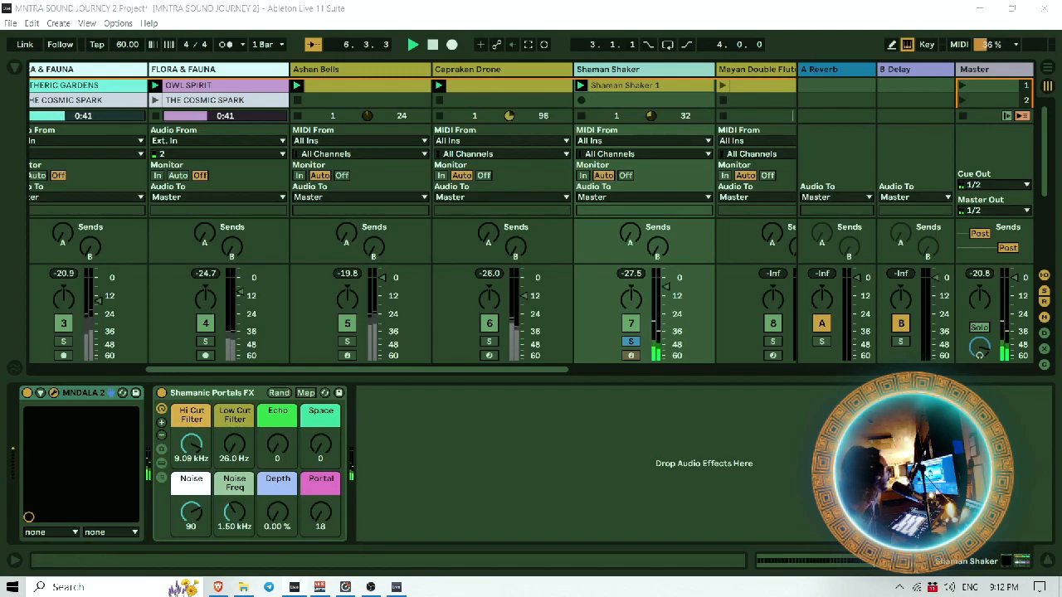
Step: Examine the Shaman Shaker's MNDALA 2 Perform page and Shamanic Portals FX rack, and check the notes of the Shaman Shaker 1 clip
{"action": "key", "text": "ctrl+alt+p"}
{"action": "left_click_drag", "start_coordinate": [471, 277], "coordinate": [745, 152]}
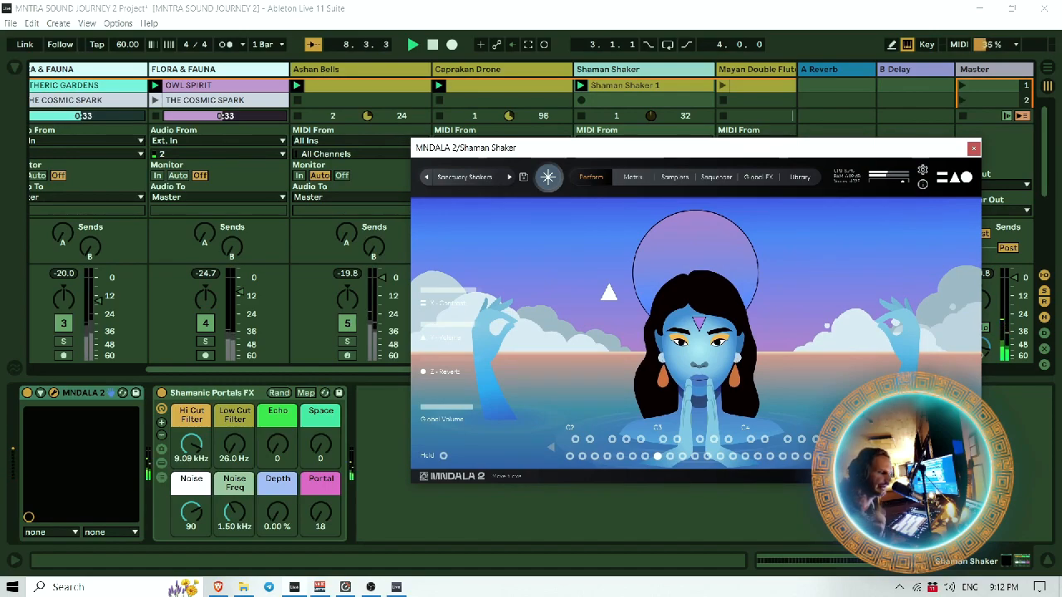
{"action": "left_click", "coordinate": [243, 393]}
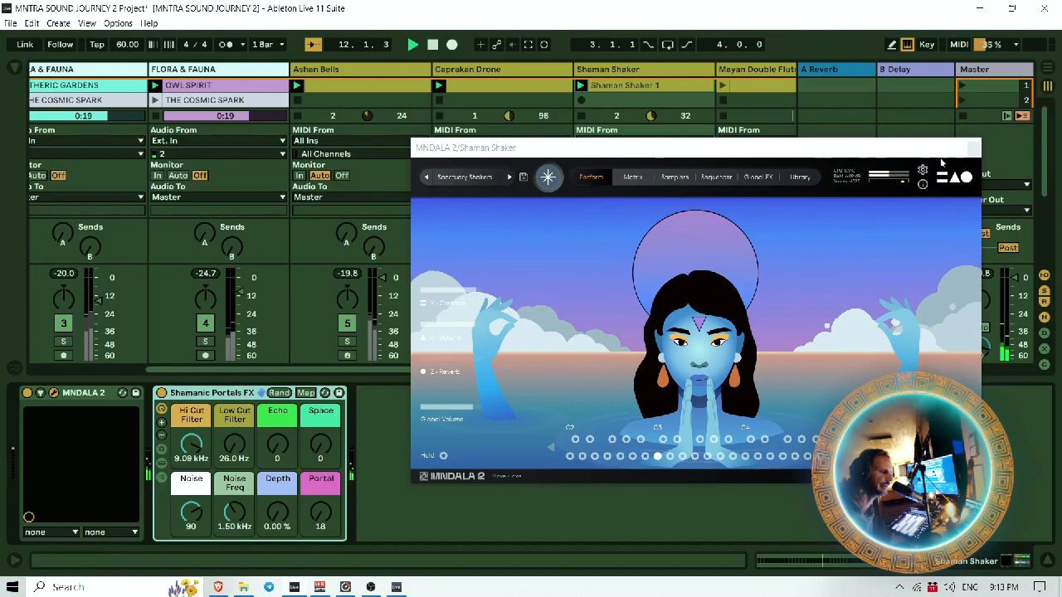
{"action": "left_click", "coordinate": [974, 151]}
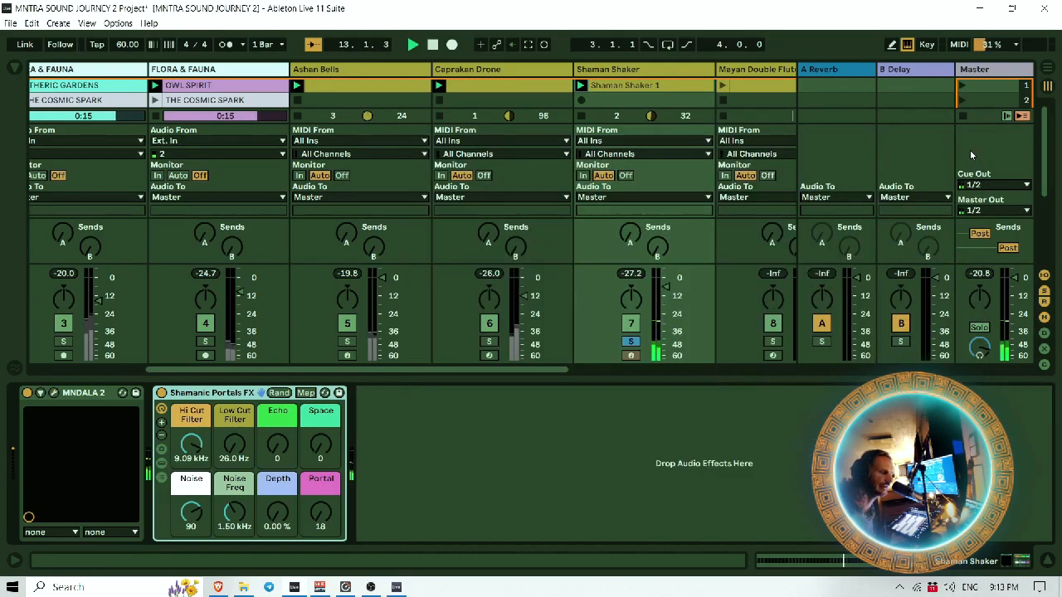
{"action": "double_click", "coordinate": [665, 85]}
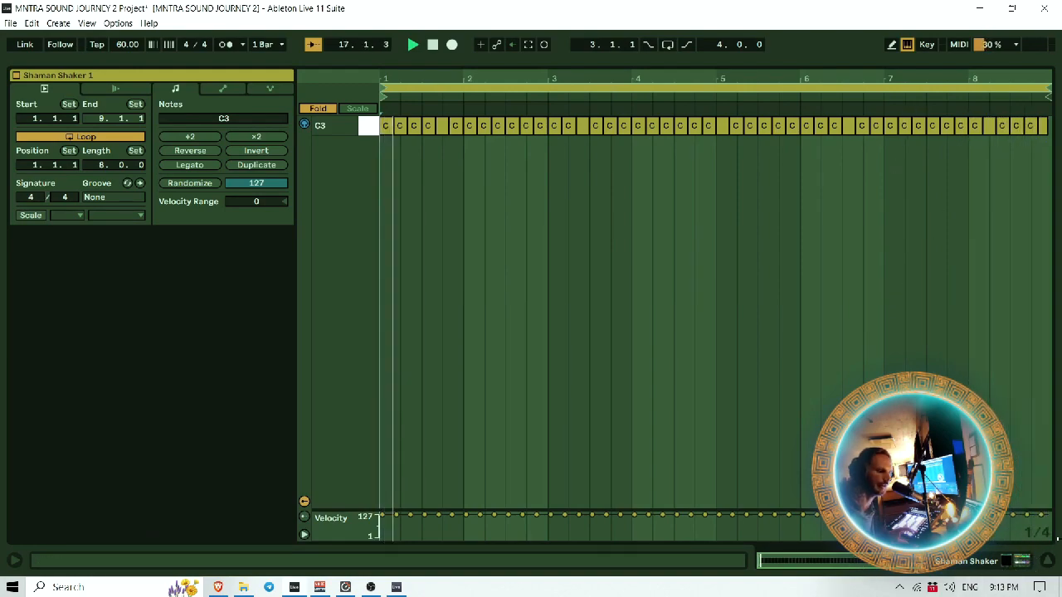
{"action": "key", "text": "Tab"}
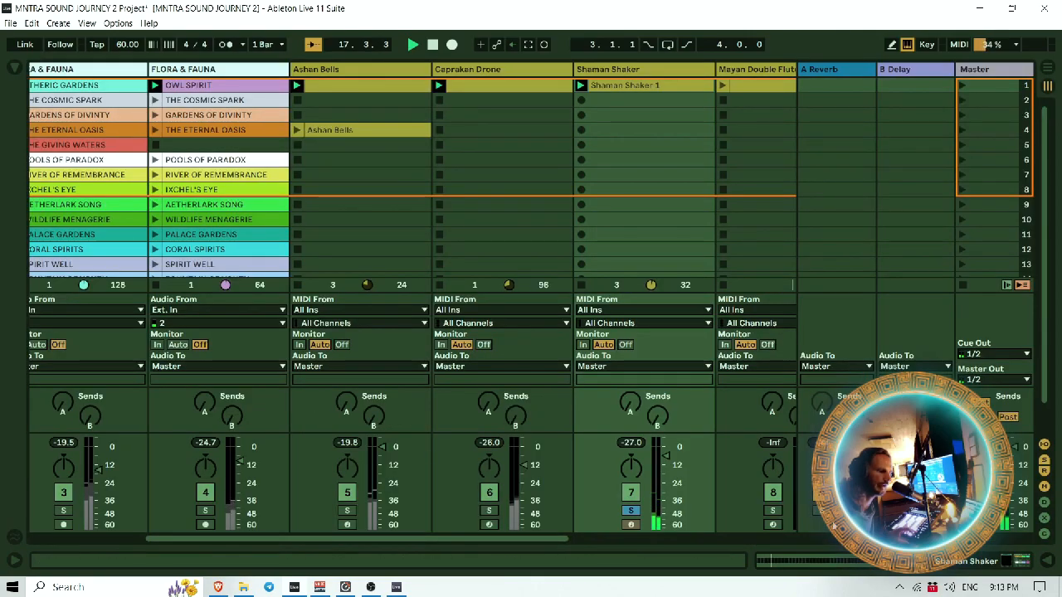
Step: Move the solo from the Shaman Shaker track to Mayan Double Flute Flutter and launch the flute track's first clip
{"action": "left_click", "coordinate": [629, 511]}
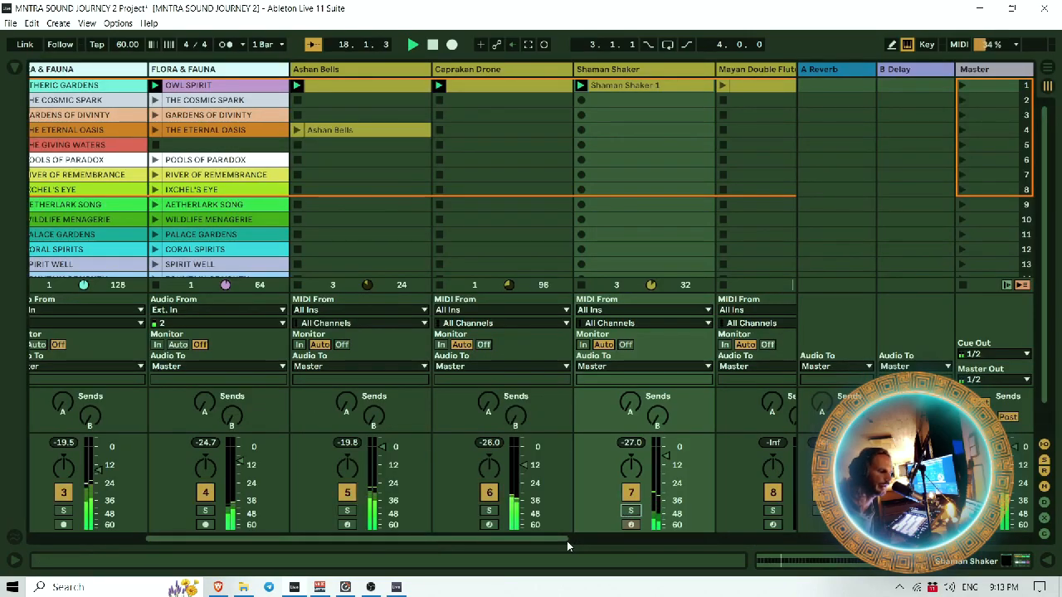
{"action": "left_click_drag", "start_coordinate": [554, 538], "coordinate": [645, 539]}
{"action": "left_click", "coordinate": [508, 89]}
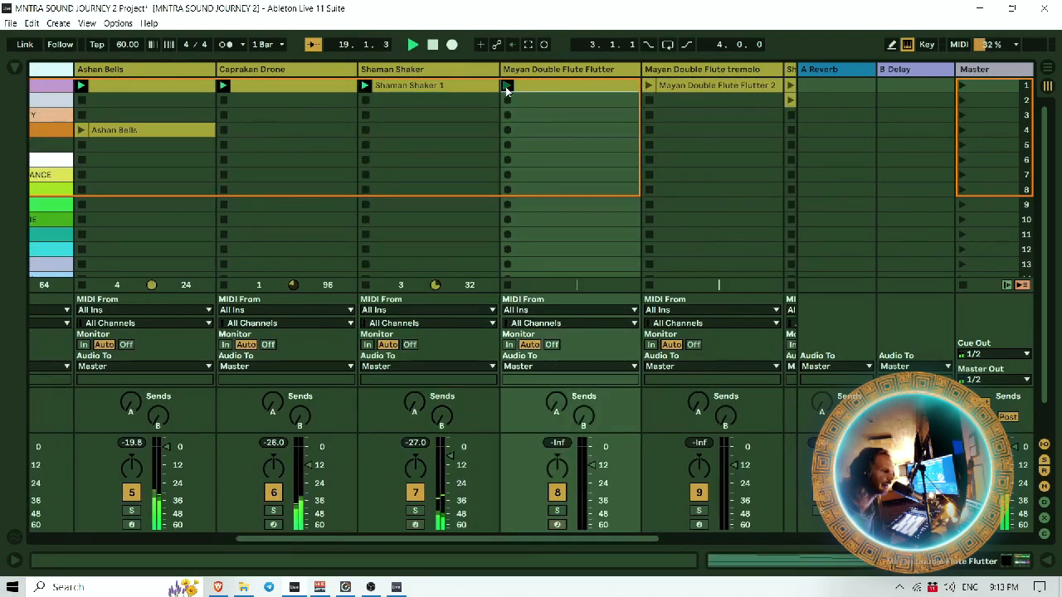
{"action": "left_click", "coordinate": [556, 512]}
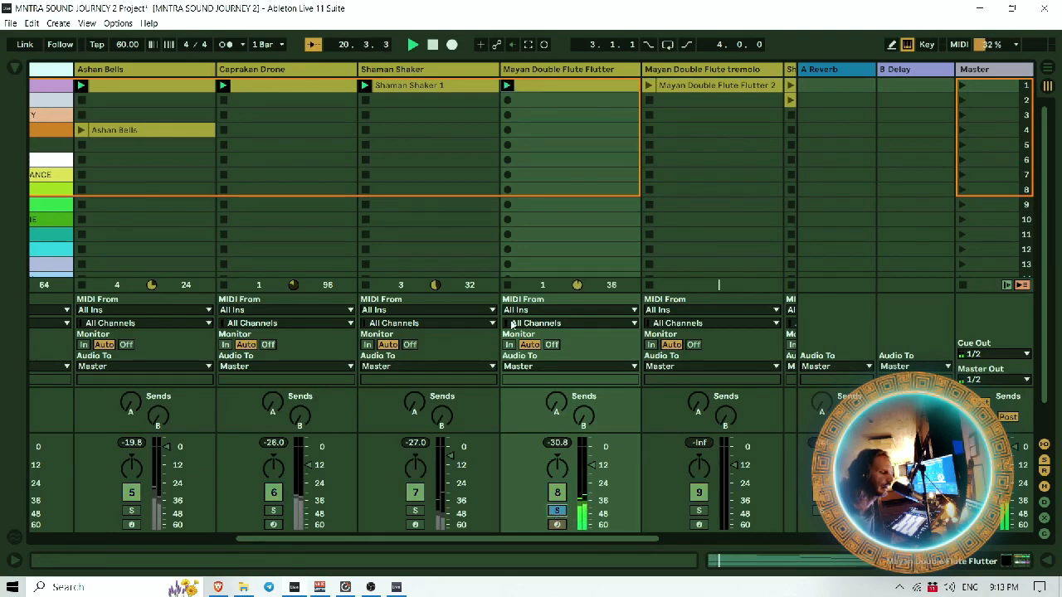
Step: Examine the Mayan Double Flute Flutter's MNDALA 2 Perform page, and check the notes of its playing clip
{"action": "double_click", "coordinate": [562, 72]}
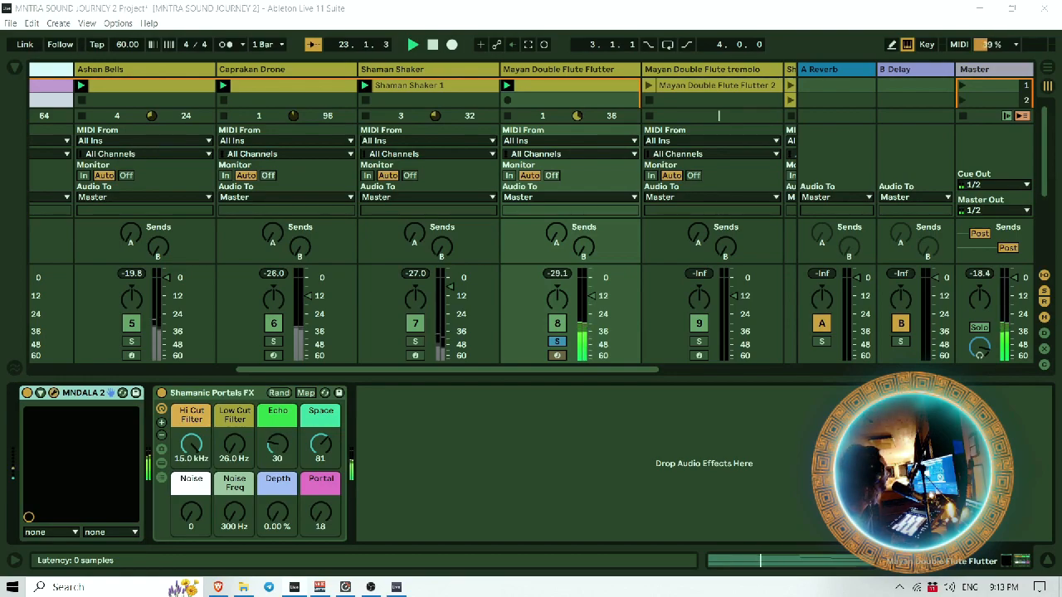
{"action": "left_click_drag", "start_coordinate": [371, 248], "coordinate": [266, 240]}
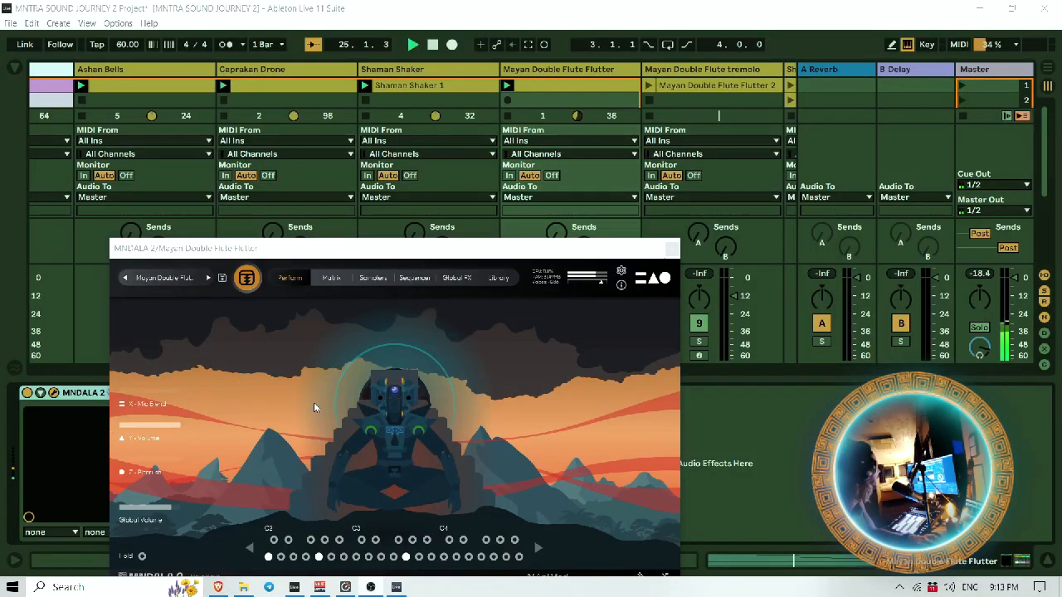
{"action": "left_click", "coordinate": [434, 254]}
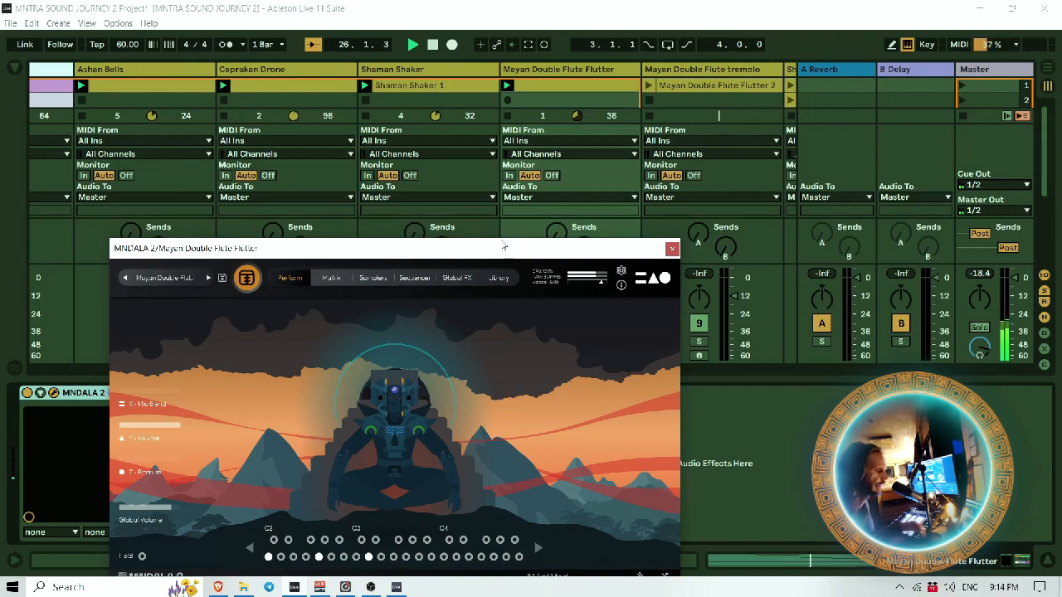
{"action": "left_click_drag", "start_coordinate": [480, 251], "coordinate": [585, 181]}
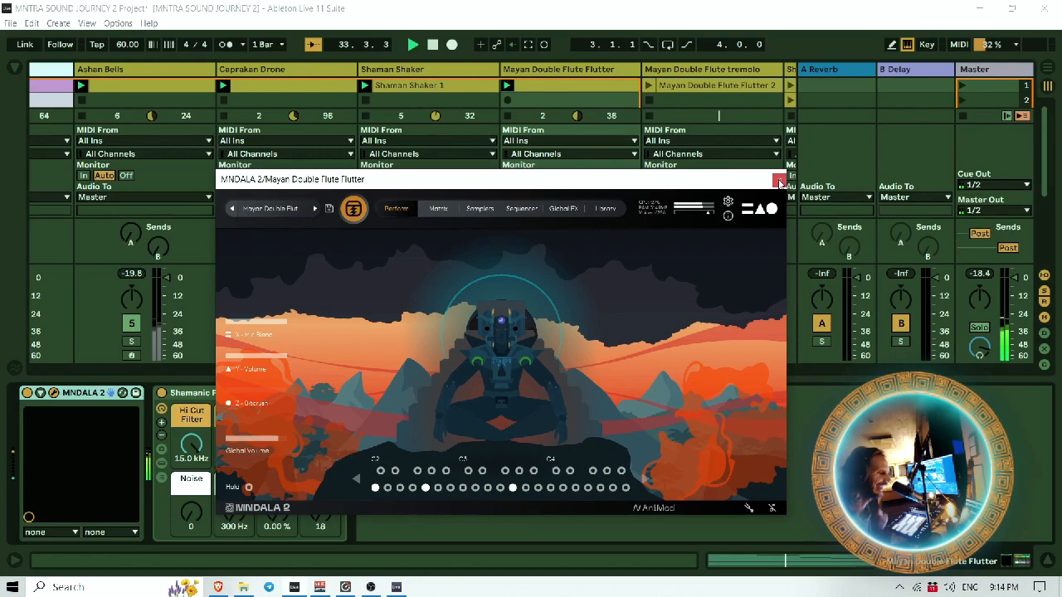
{"action": "left_click", "coordinate": [780, 181]}
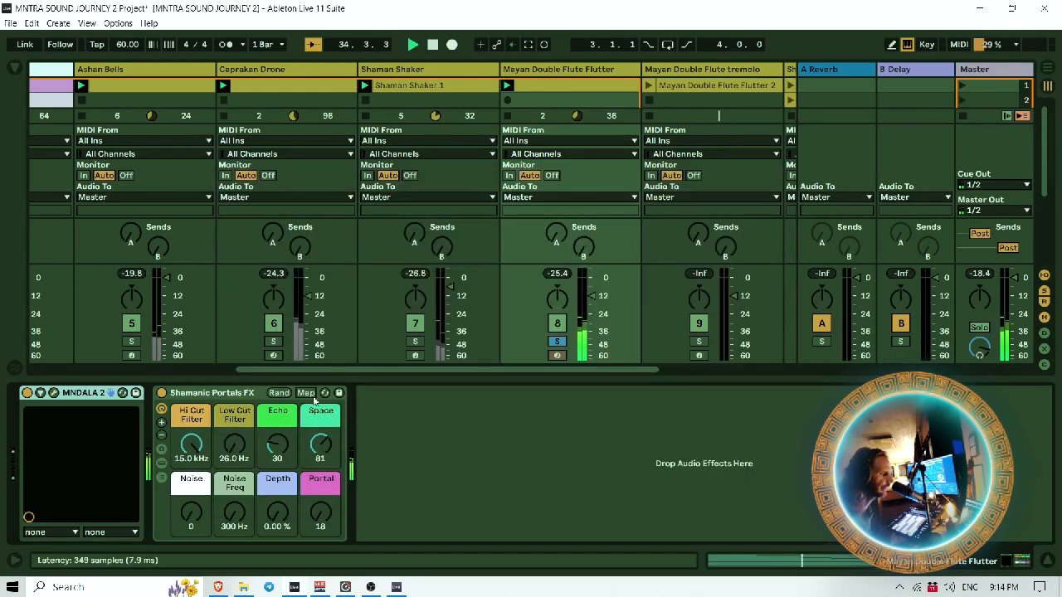
{"action": "double_click", "coordinate": [584, 86]}
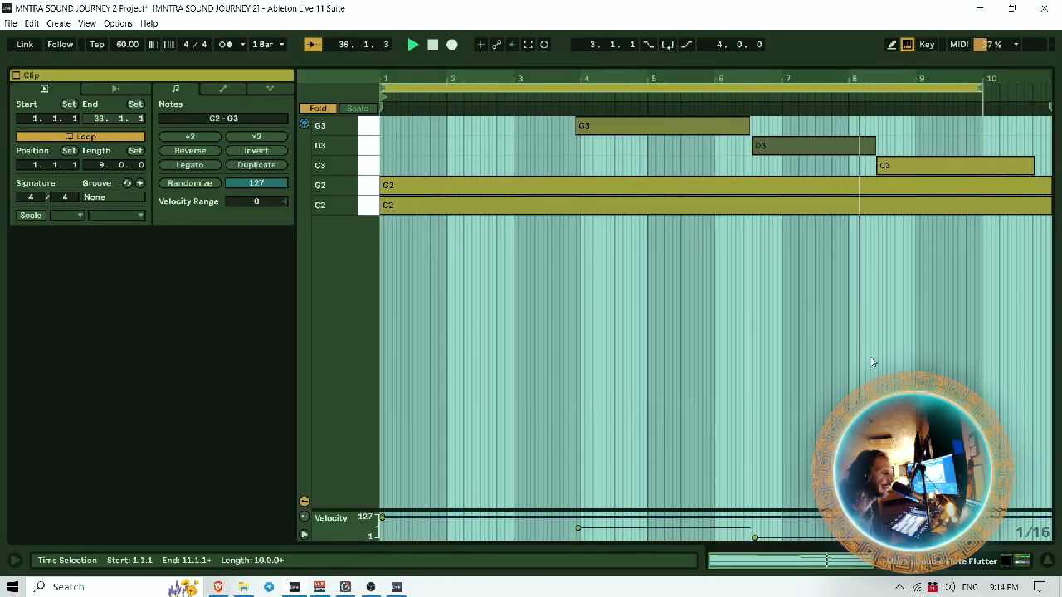
{"action": "left_click", "coordinate": [1045, 562]}
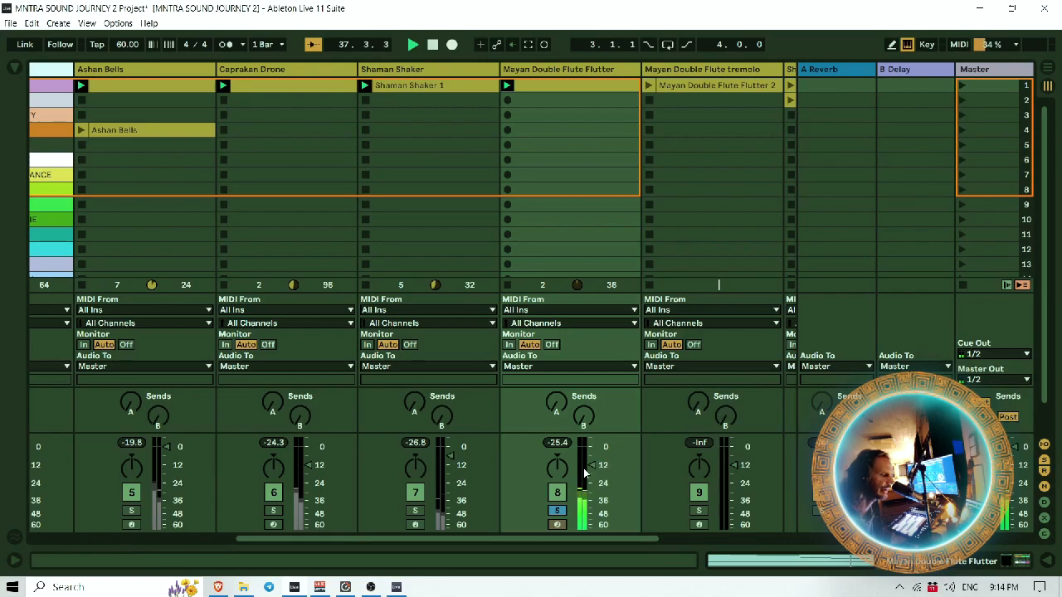
Step: Set the Mayan Double Flute Flutter track's volume to -7.0 dB and unsolo the track
{"action": "left_click_drag", "start_coordinate": [581, 477], "coordinate": [581, 468]}
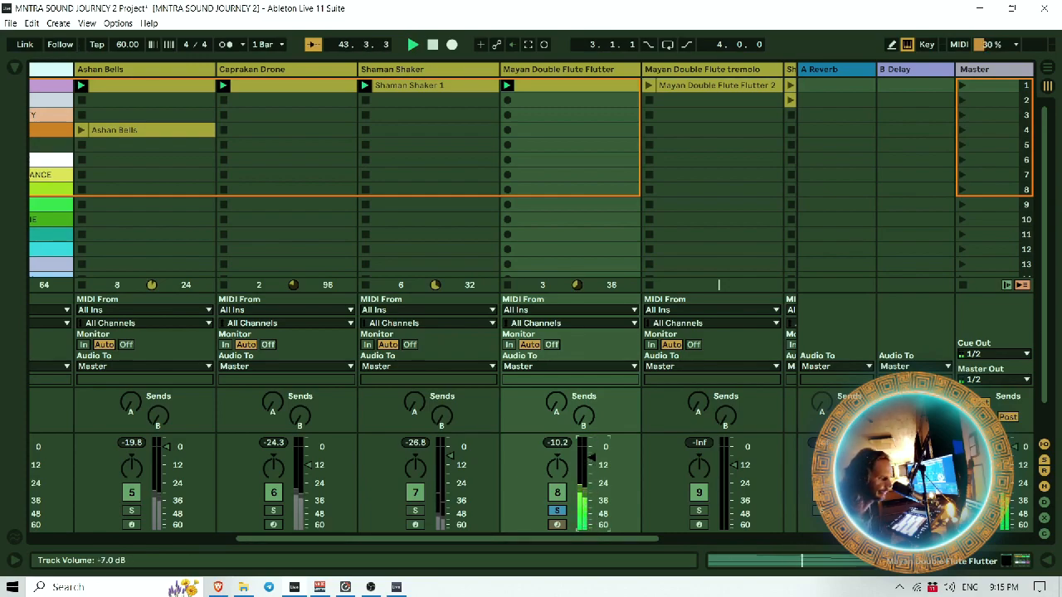
{"action": "left_click", "coordinate": [555, 511]}
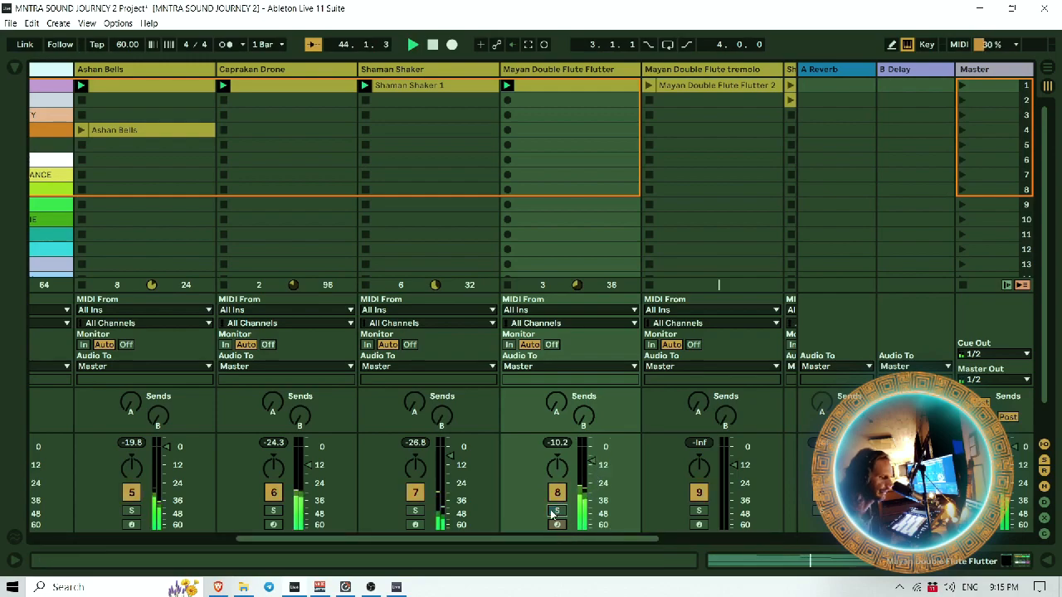
Step: Launch the Mayan Double Flute Flutter 2 clip on the Mayan Double Flute tremolo track and solo that track
{"action": "left_click_drag", "start_coordinate": [577, 535], "coordinate": [661, 524]}
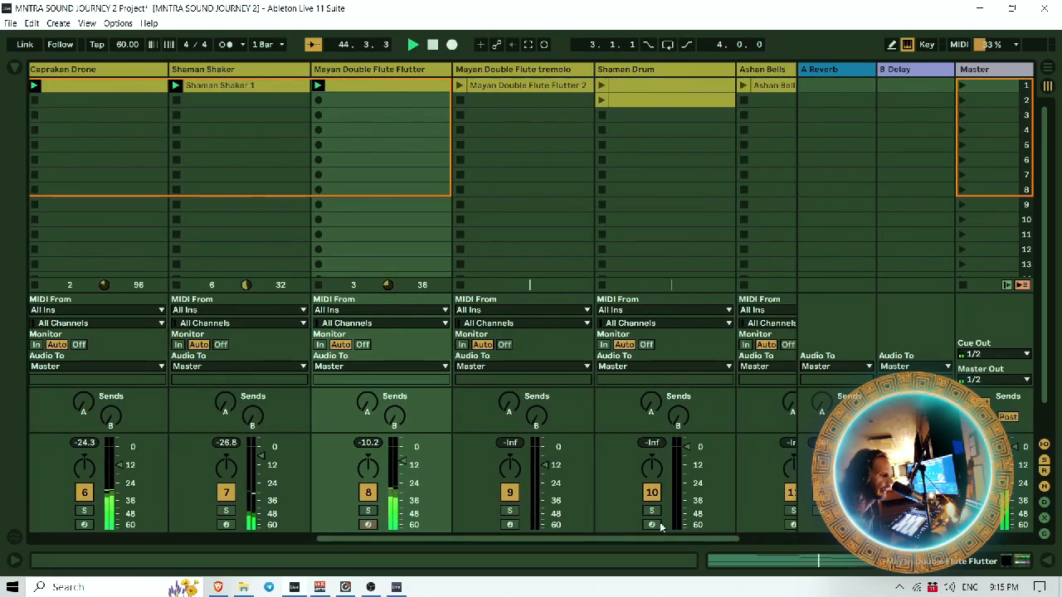
{"action": "left_click", "coordinate": [460, 86]}
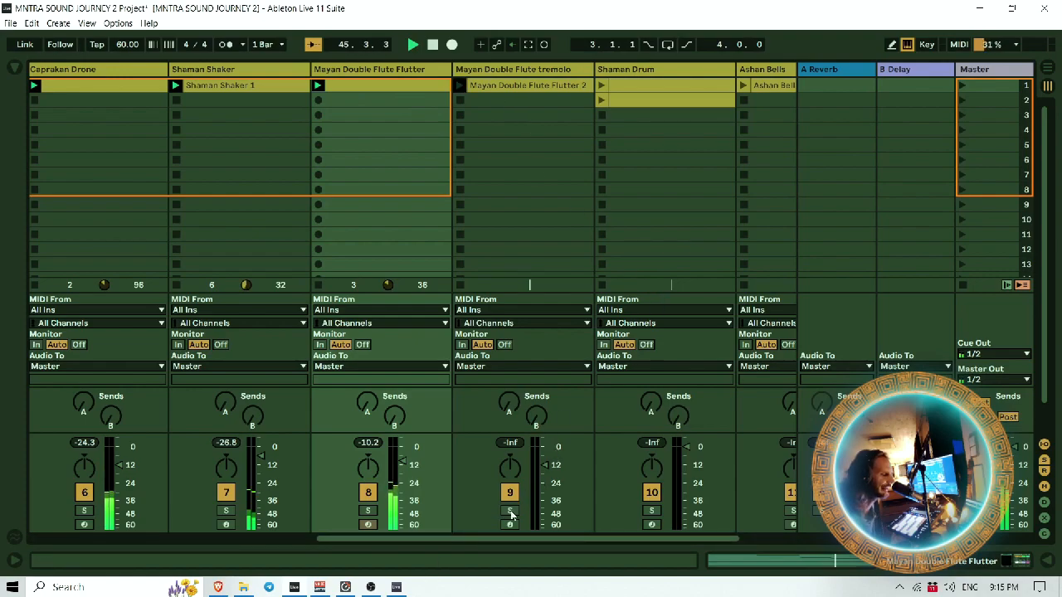
{"action": "double_click", "coordinate": [393, 75]}
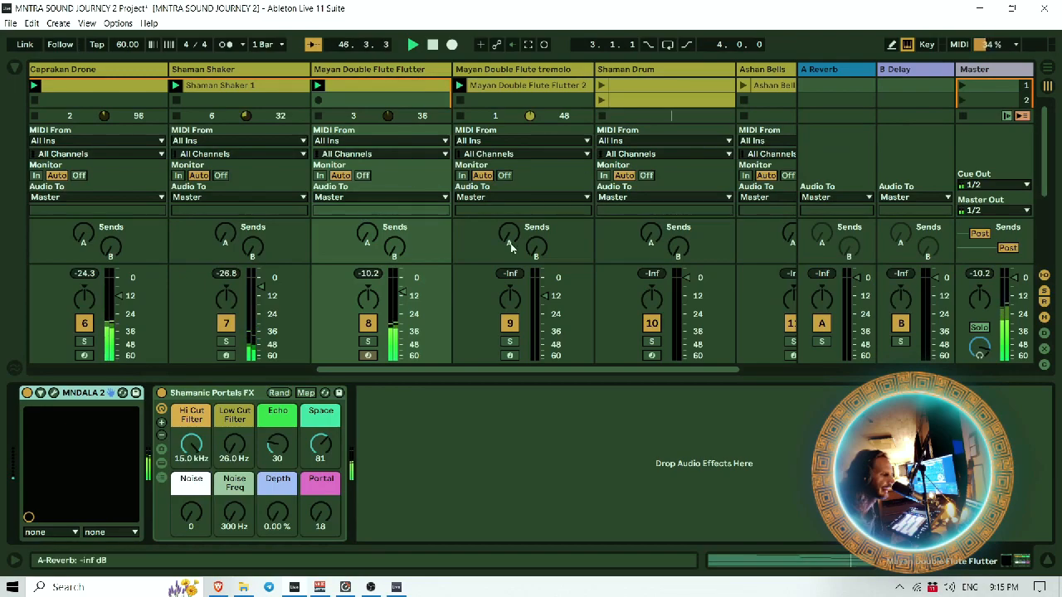
{"action": "left_click", "coordinate": [509, 341]}
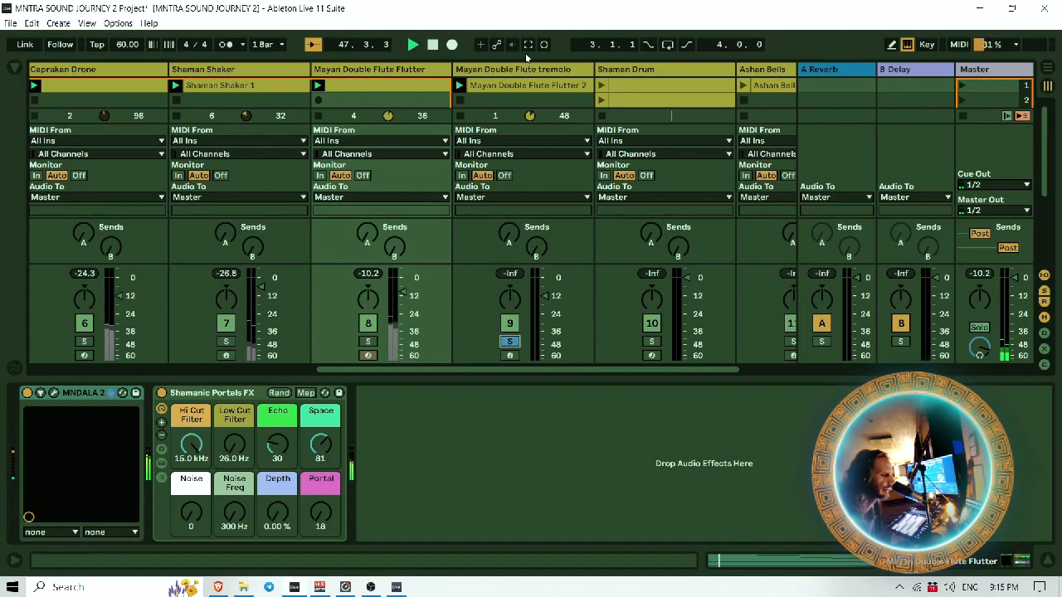
Step: Examine the Mayan Double Flute tremolo track's MNDALA 2 Perform page, preset browser and Matrix page, and close the plug-in window
{"action": "left_click", "coordinate": [523, 72]}
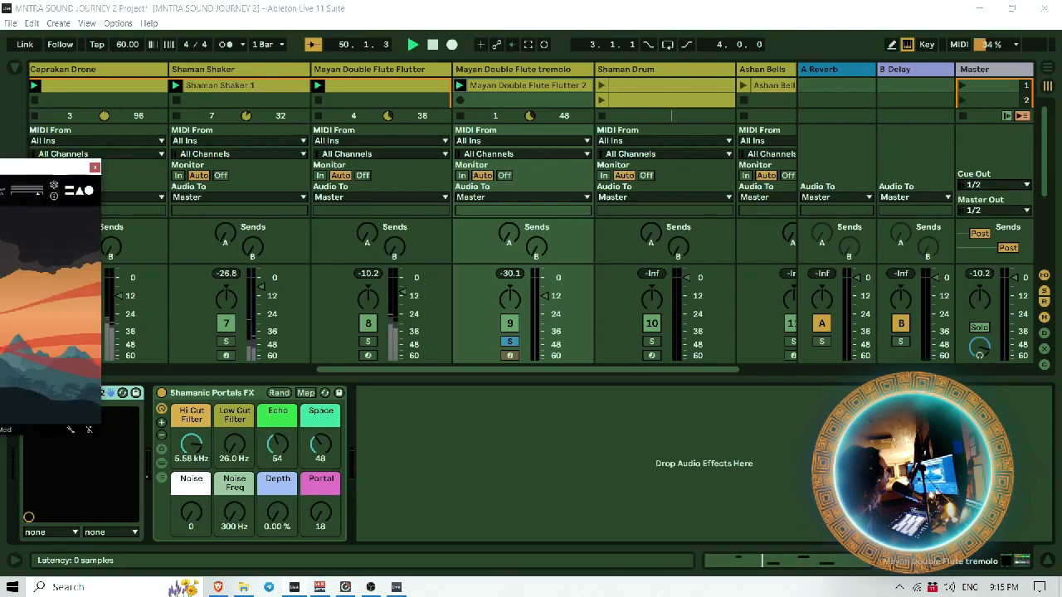
{"action": "left_click_drag", "start_coordinate": [535, 451], "coordinate": [490, 177]}
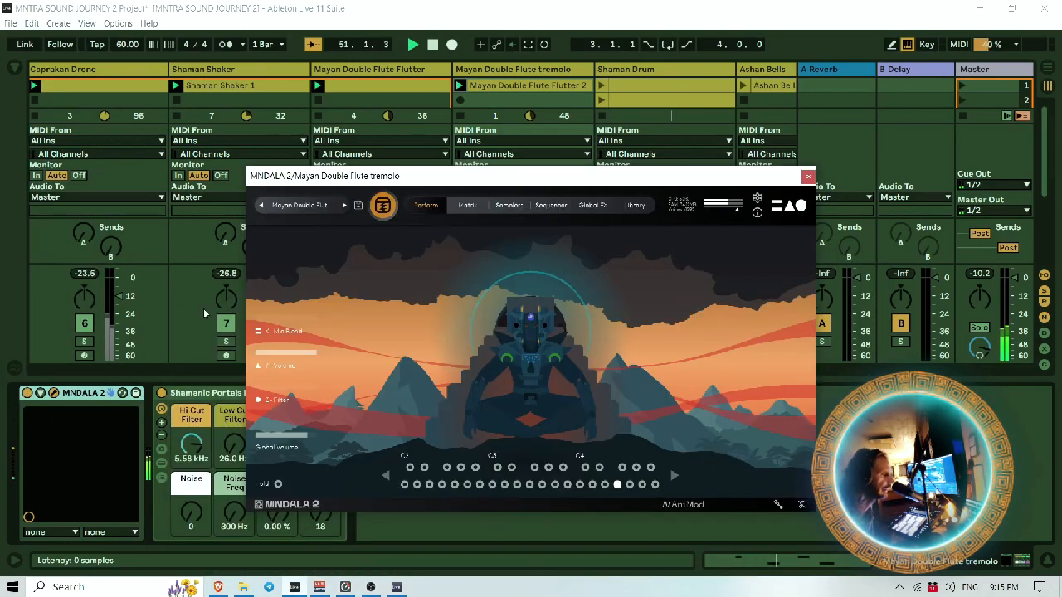
{"action": "left_click", "coordinate": [299, 206]}
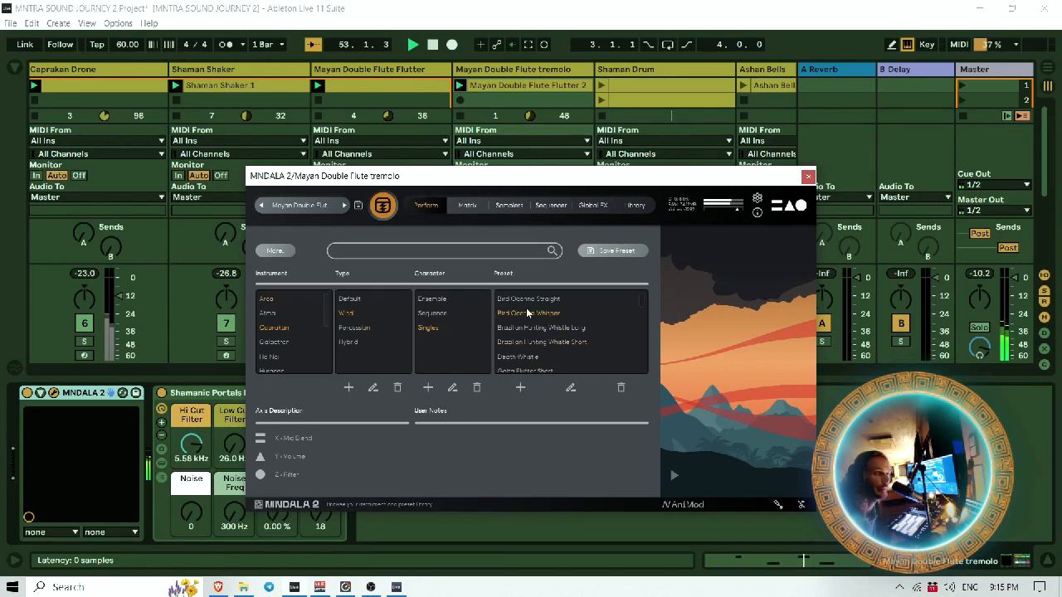
{"action": "left_click", "coordinate": [469, 206]}
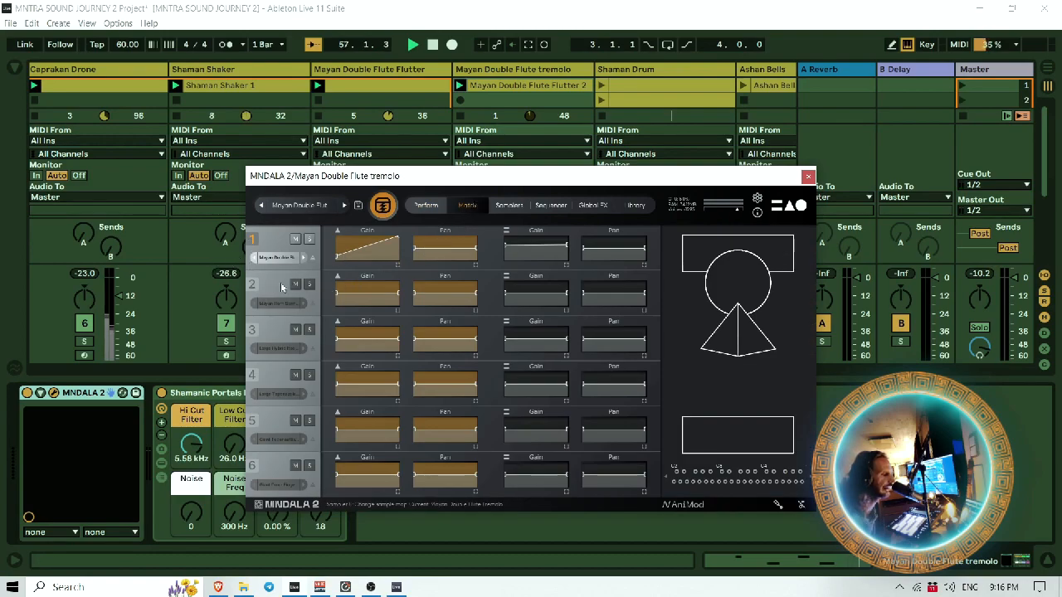
{"action": "left_click", "coordinate": [809, 177]}
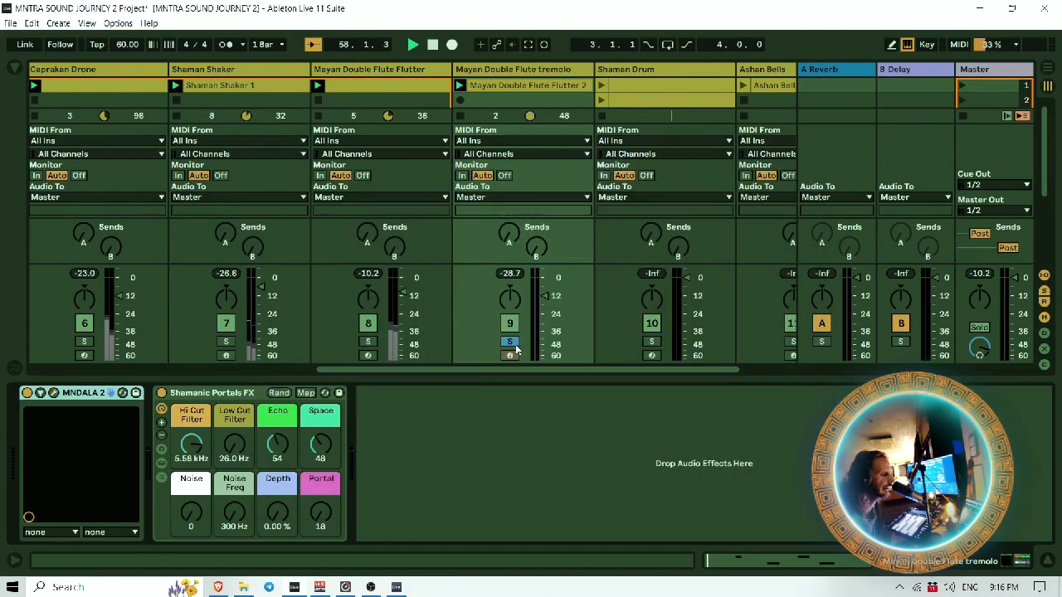
Step: Check the notes of the Mayan Double Flute Flutter 2 clip with the track unsoloed, and stop playback
{"action": "double_click", "coordinate": [496, 83]}
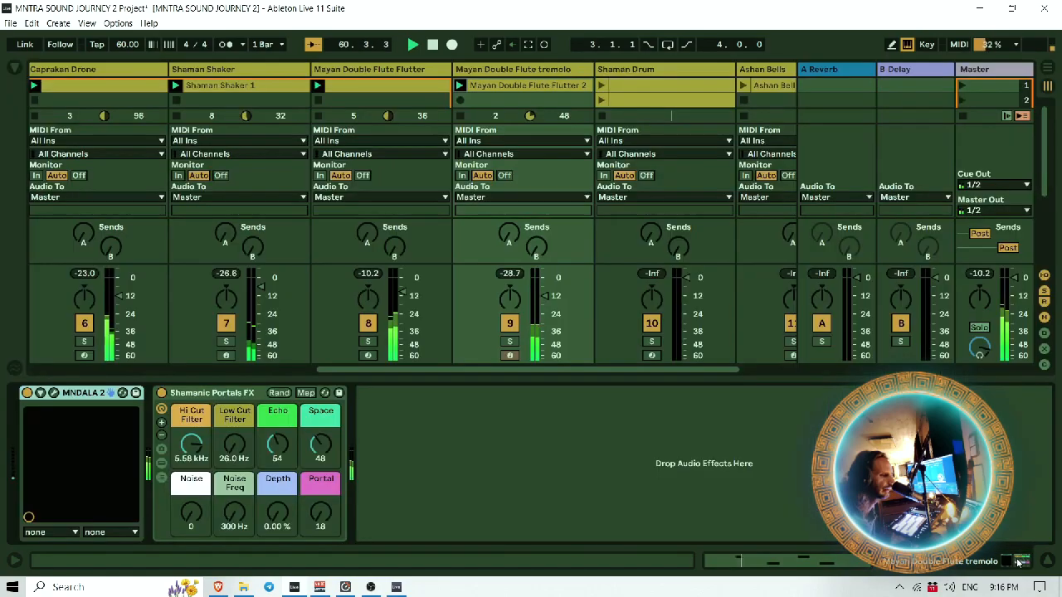
{"action": "left_click", "coordinate": [1020, 562]}
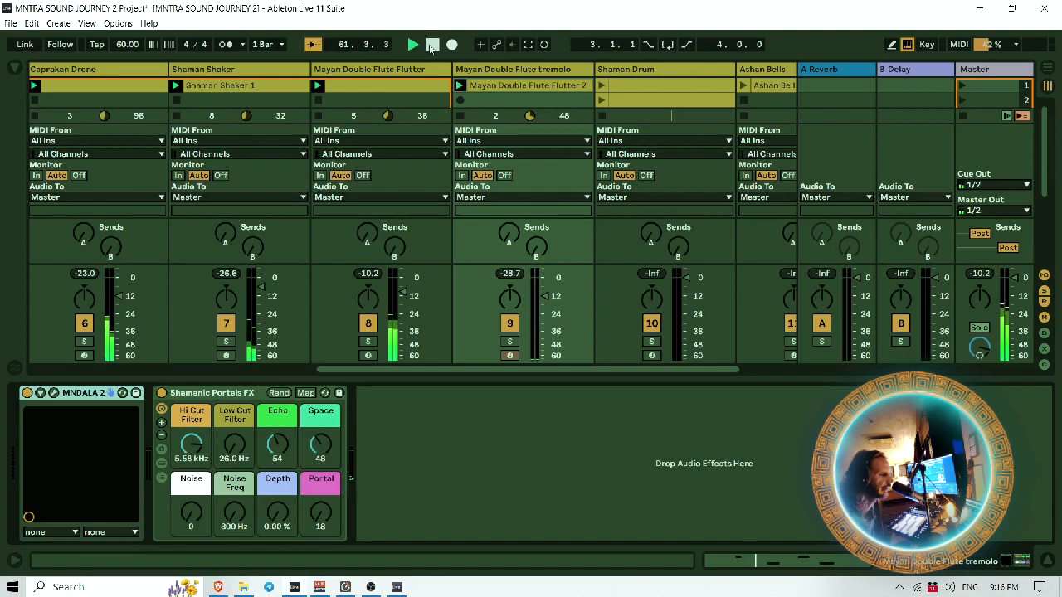
{"action": "left_click", "coordinate": [432, 46]}
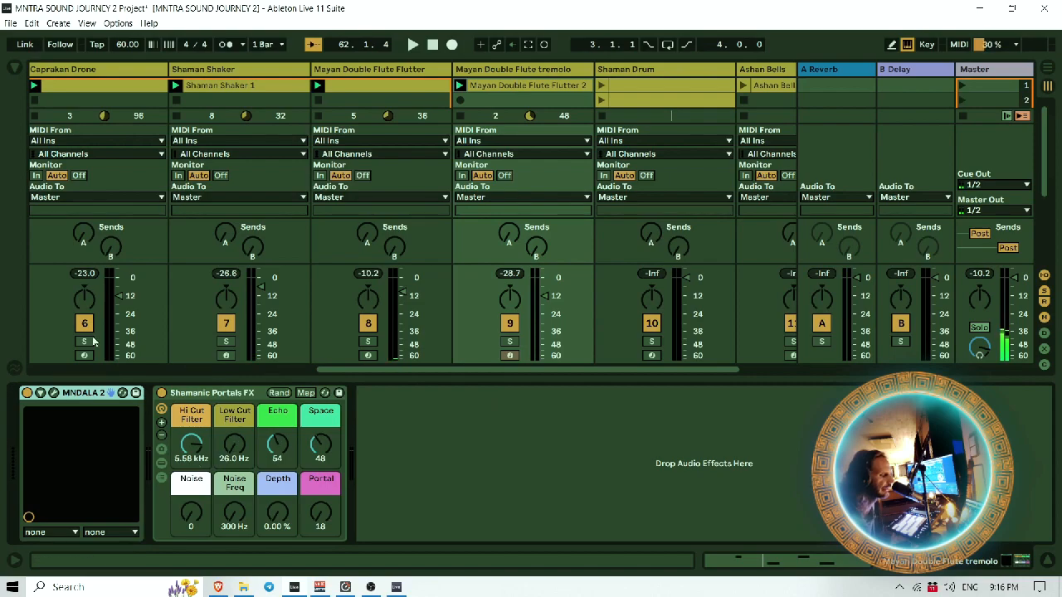
Step: Restart playback of the layers with the Shaman Drum track's first clip launched
{"action": "left_click", "coordinate": [397, 73]}
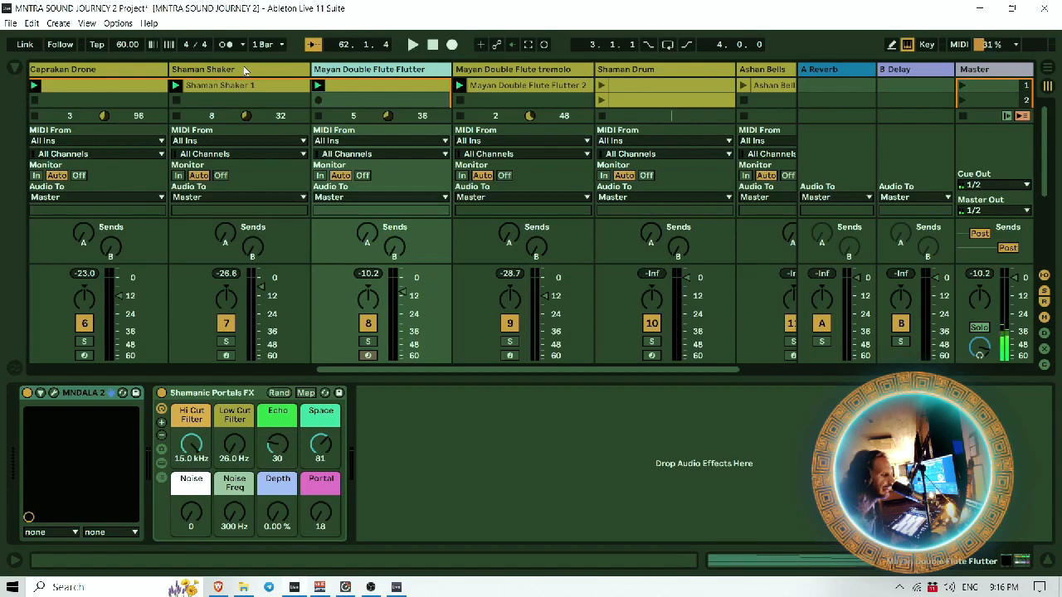
{"action": "left_click", "coordinate": [246, 70]}
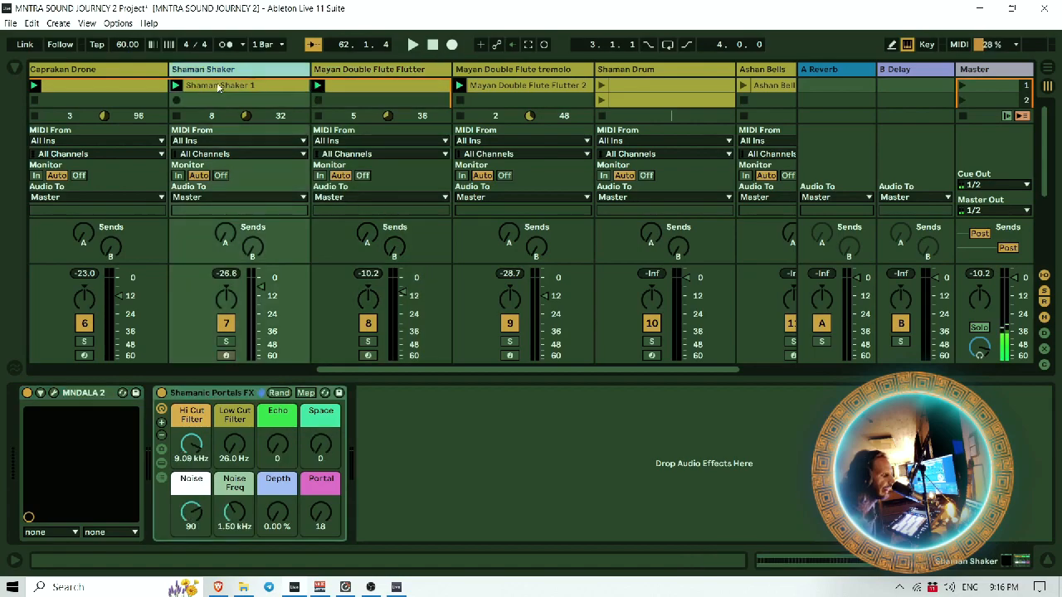
{"action": "left_click", "coordinate": [551, 69]}
{"action": "left_click", "coordinate": [624, 73]}
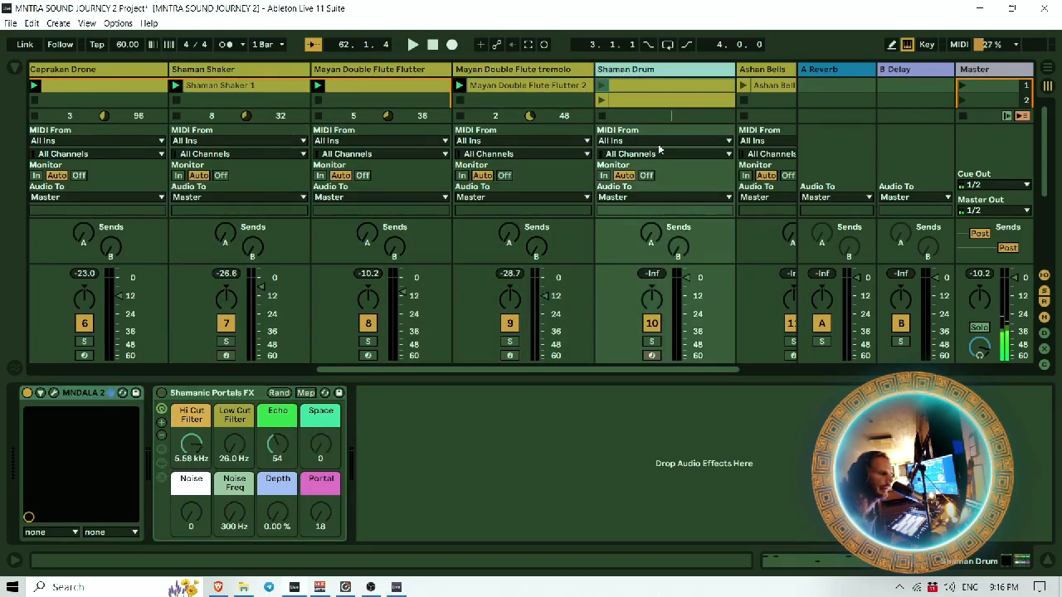
{"action": "scroll", "coordinate": [842, 371], "scroll_direction": "right", "scroll_amount": 1}
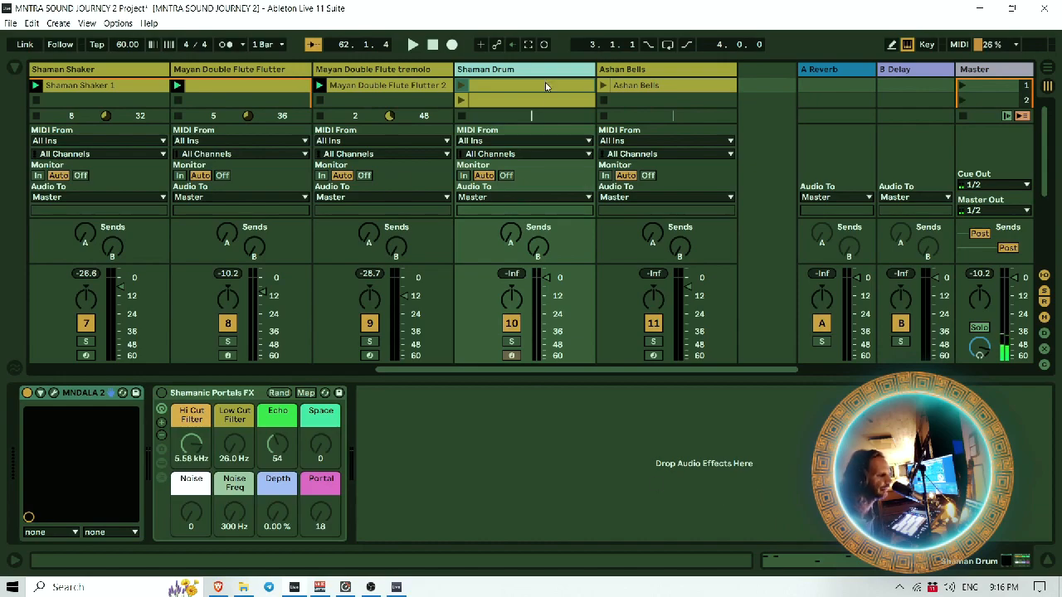
{"action": "left_click", "coordinate": [413, 45]}
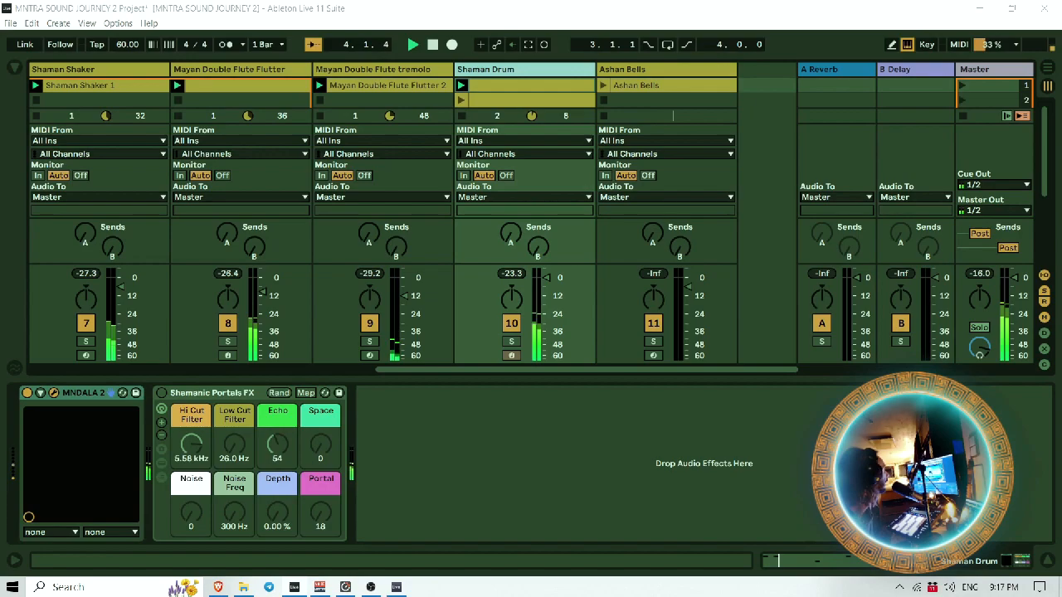
Step: Examine the Shaman Drum track's MNDALA 2 Perform page and the Atma percussion presets in its preset browser
{"action": "key", "text": "ctrl+alt+p"}
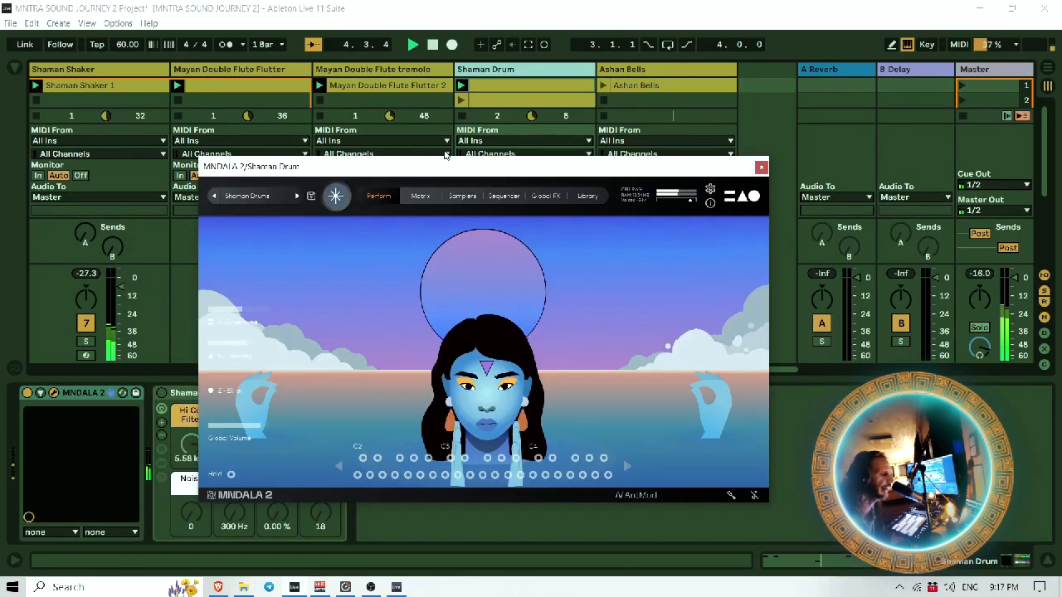
{"action": "left_click", "coordinate": [274, 180]}
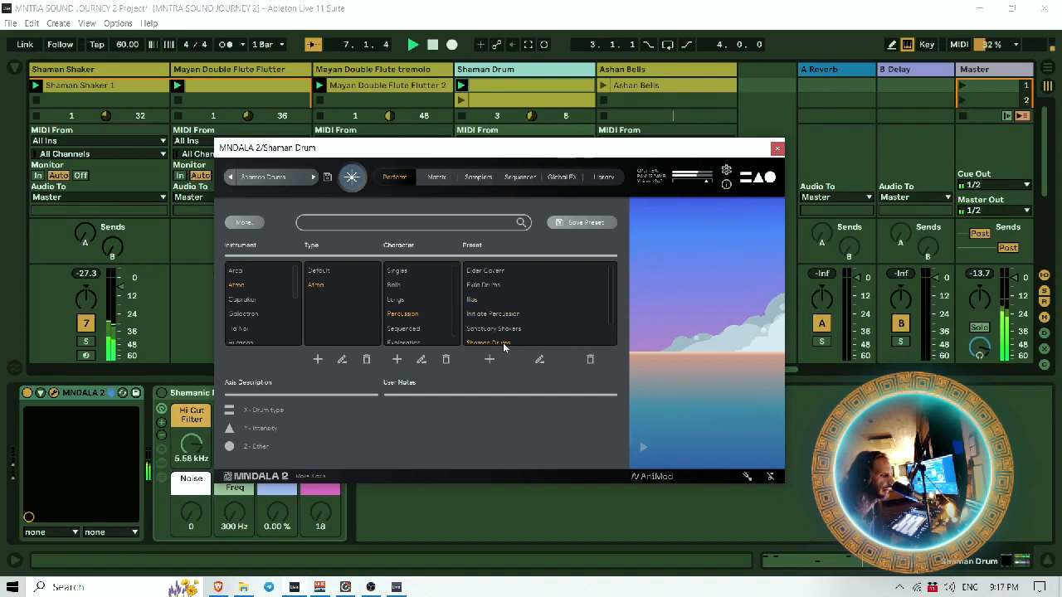
{"action": "scroll", "coordinate": [507, 324], "scroll_direction": "down", "scroll_amount": 1}
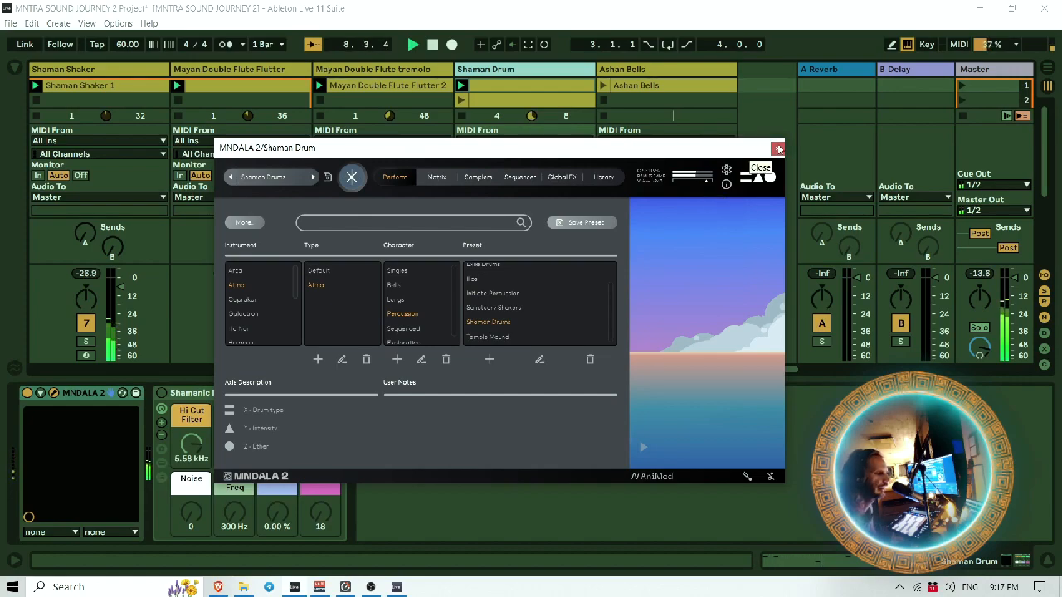
{"action": "left_click", "coordinate": [778, 150]}
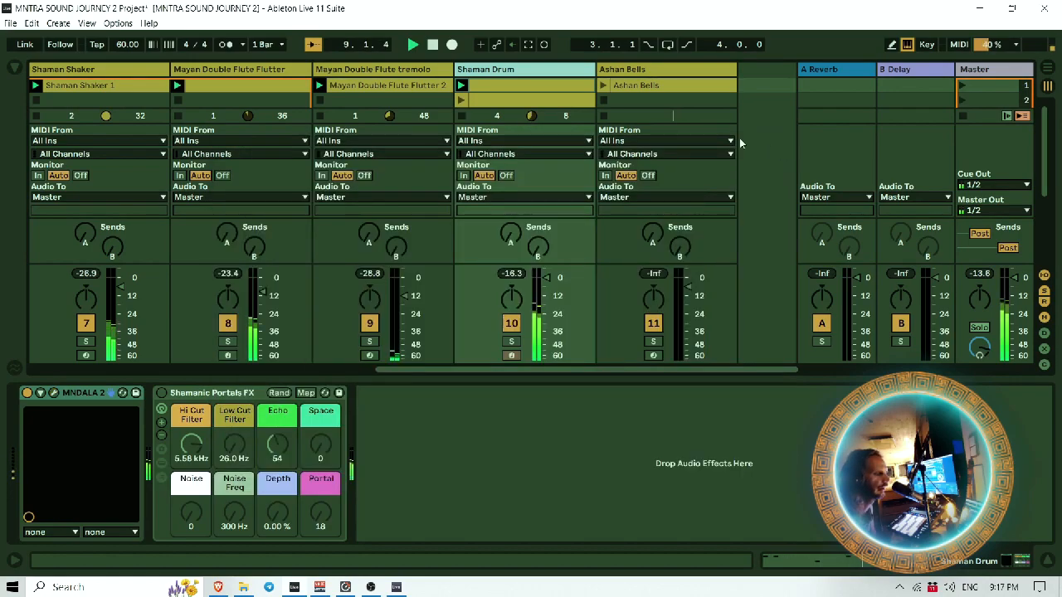
Step: Check the notes of the playing Shaman Drum clip, and audition the drum track in solo
{"action": "double_click", "coordinate": [528, 85]}
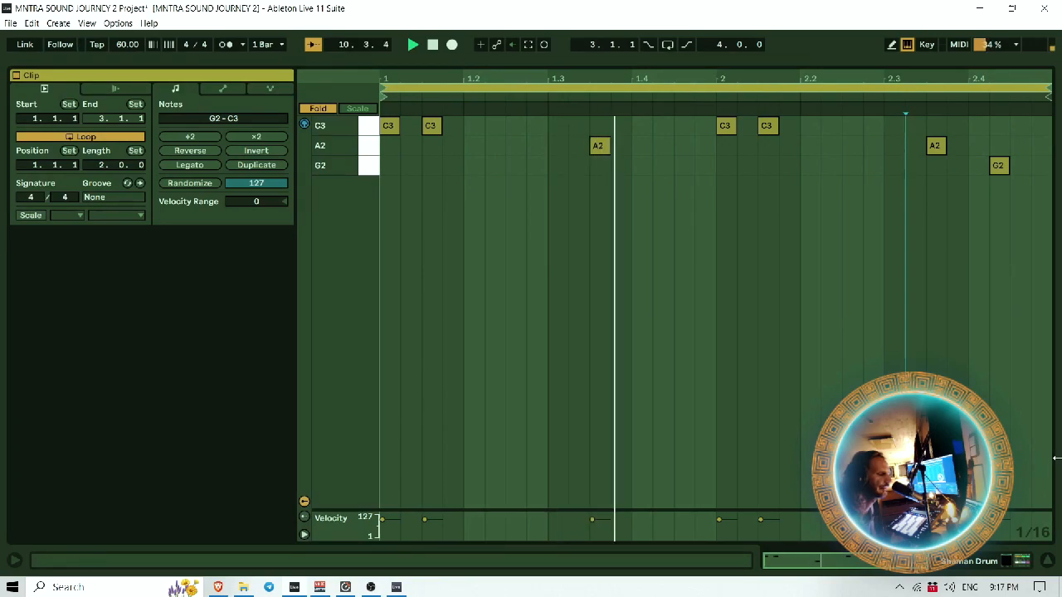
{"action": "left_click", "coordinate": [1021, 563]}
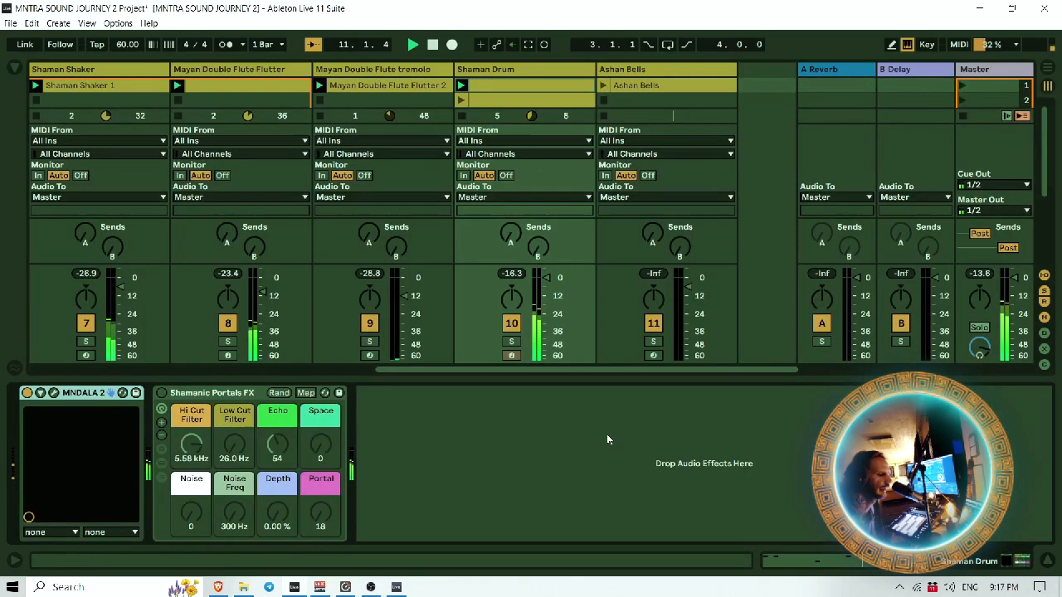
{"action": "left_click", "coordinate": [511, 342]}
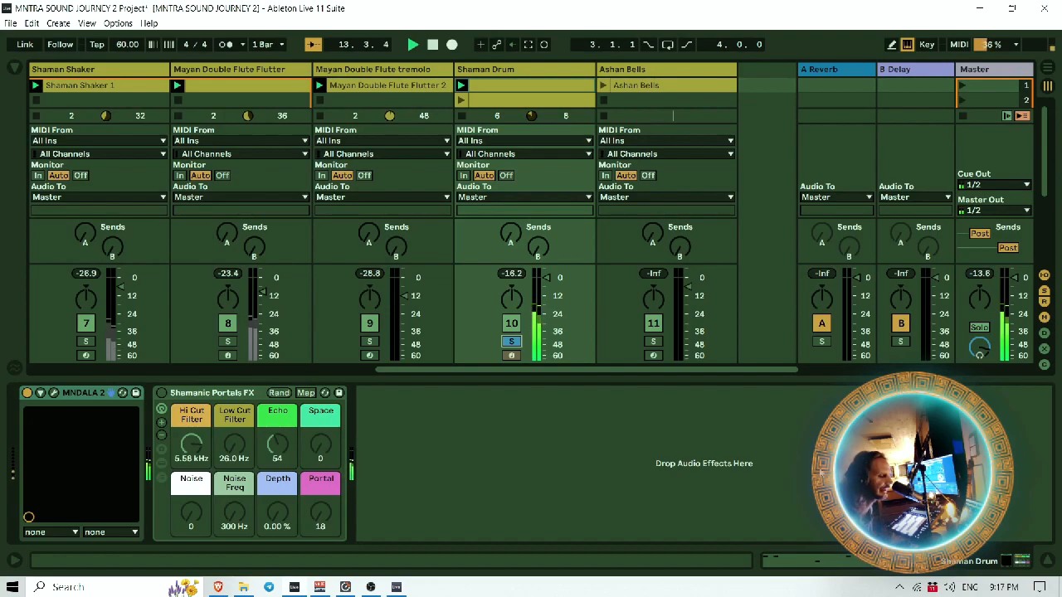
{"action": "left_click", "coordinate": [508, 341]}
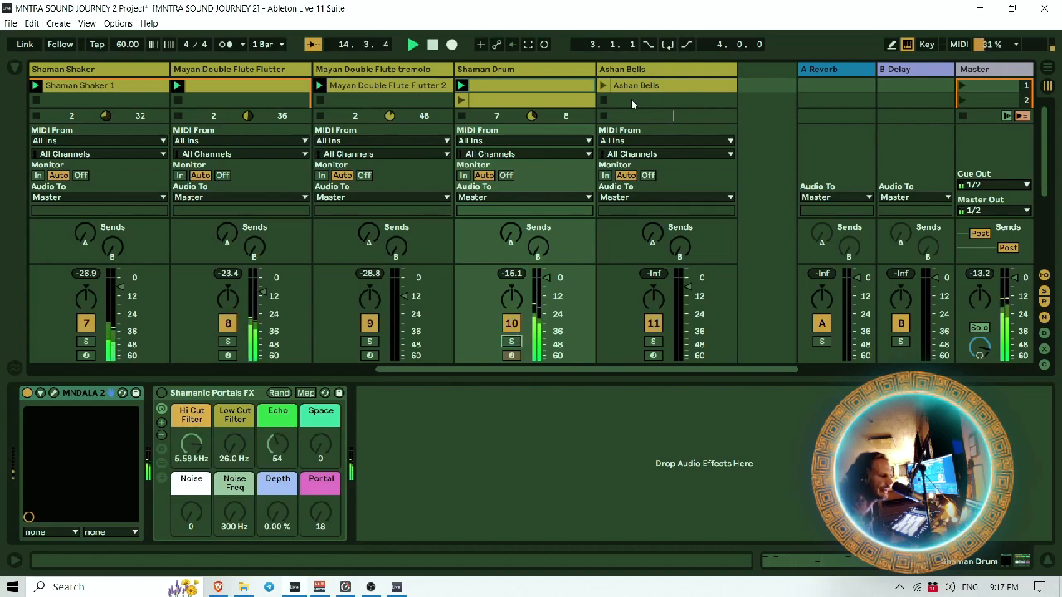
Step: Launch the Ashan Bells clip on the last Ashan Bells track and solo that track
{"action": "left_click", "coordinate": [604, 85]}
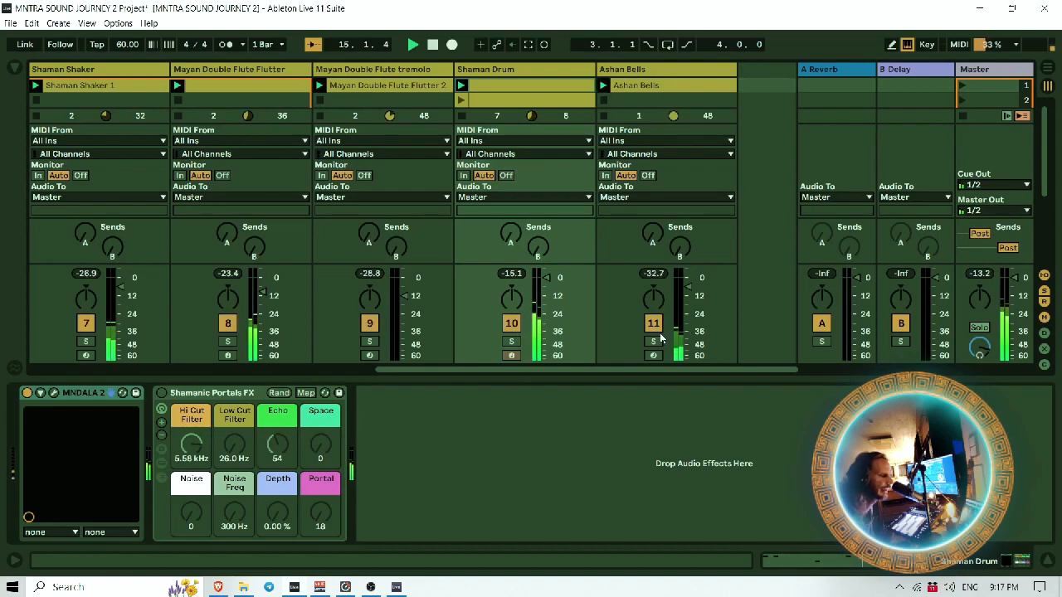
{"action": "left_click", "coordinate": [665, 73]}
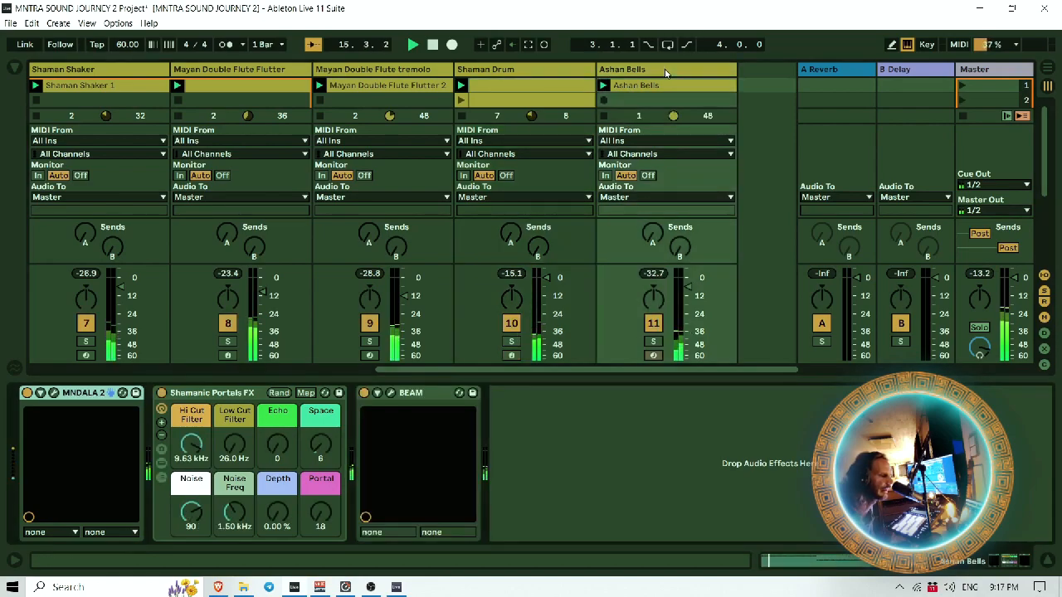
{"action": "left_click", "coordinate": [654, 342]}
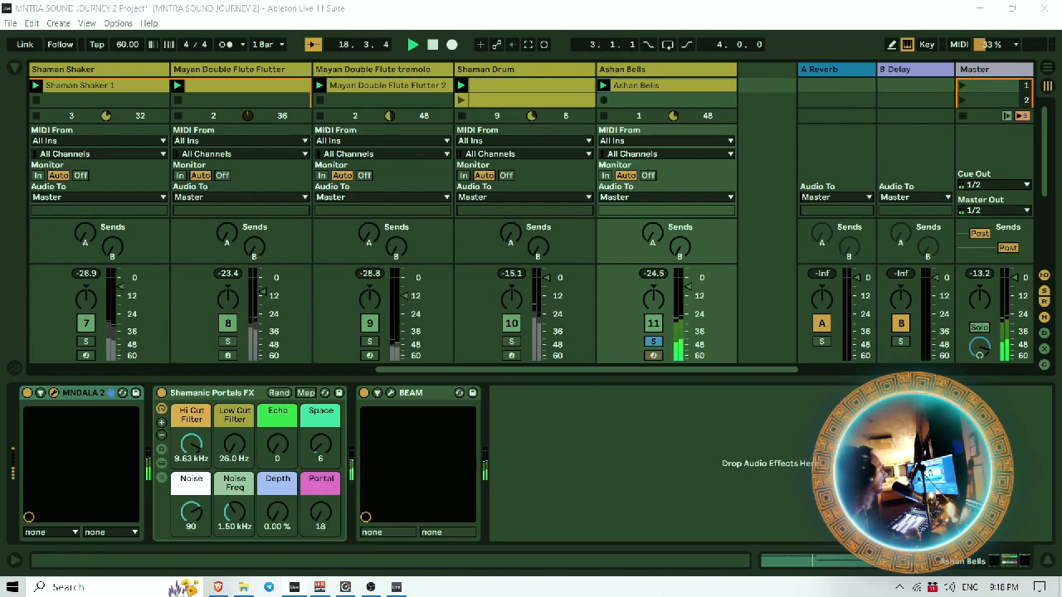
Step: Examine the Perform page of MNDALA 2 on the soloed Ashan Bells track, and close its window
{"action": "key", "text": "ctrl+alt+p"}
{"action": "left_click_drag", "start_coordinate": [707, 240], "coordinate": [651, 146]}
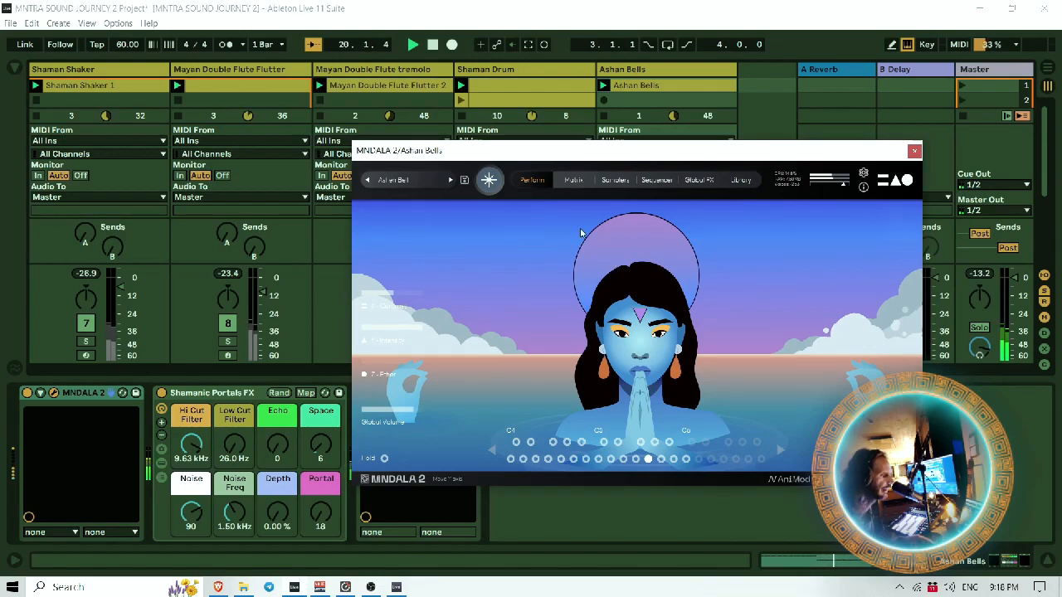
{"action": "left_click", "coordinate": [913, 153]}
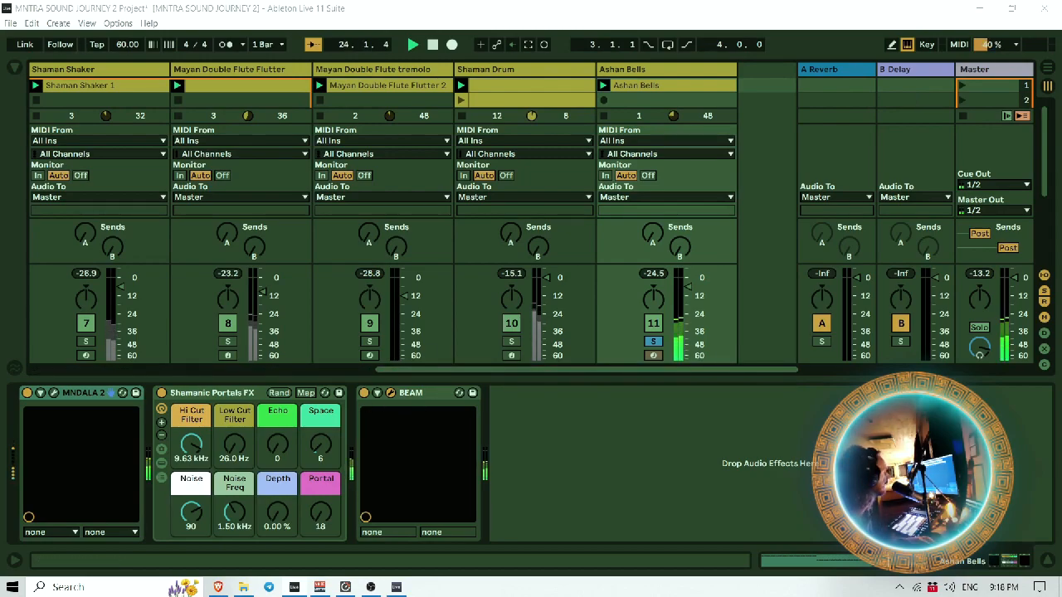
Step: Examine the BEAM effect on the Ashan Bells track, and compare the sound with the effect switched off and on
{"action": "left_click", "coordinate": [377, 392]}
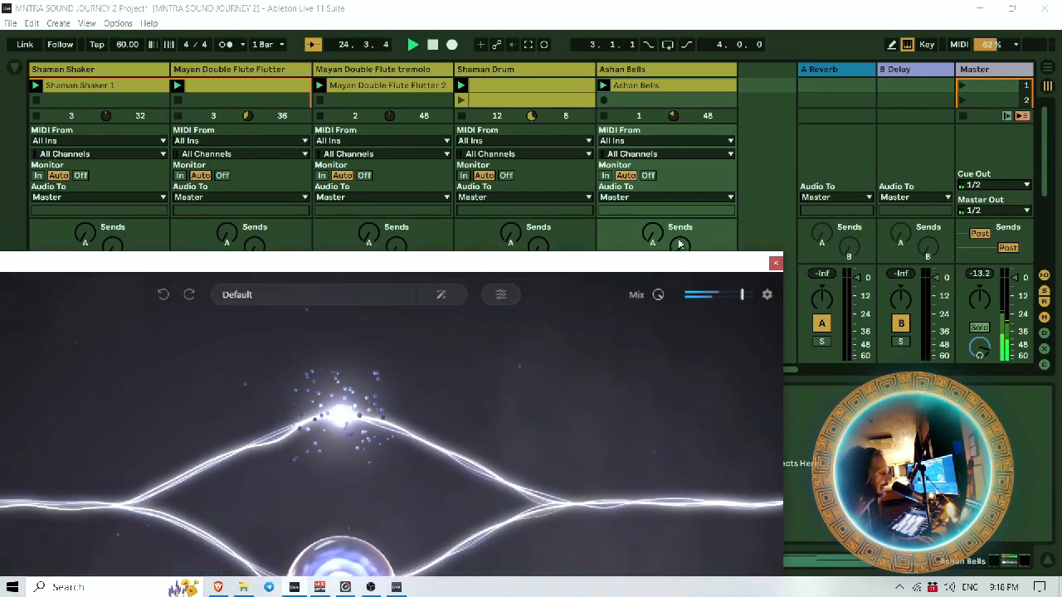
{"action": "left_click_drag", "start_coordinate": [896, 66], "coordinate": [863, 64]}
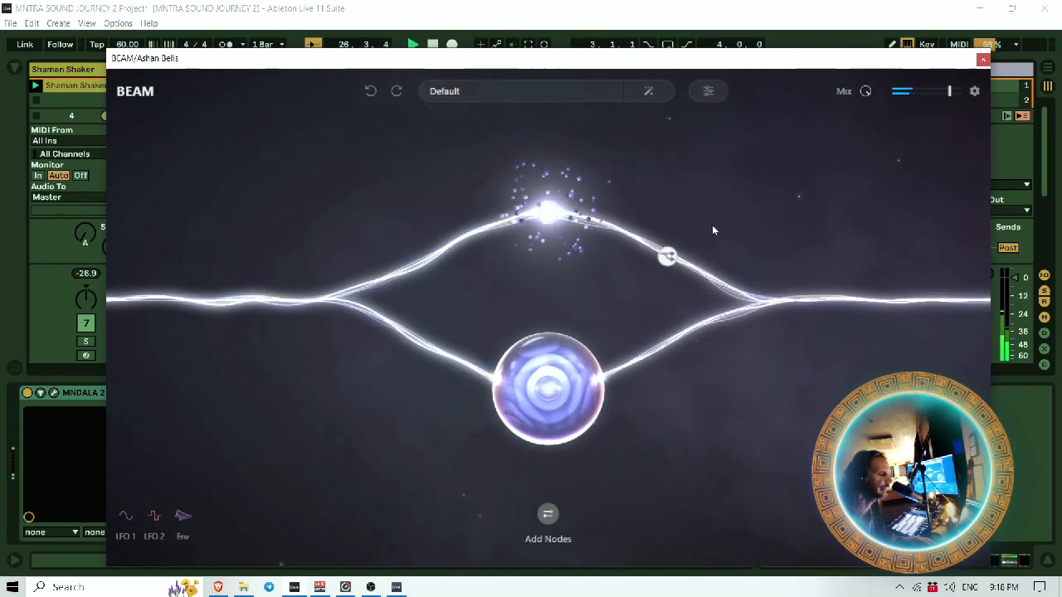
{"action": "left_click", "coordinate": [982, 59]}
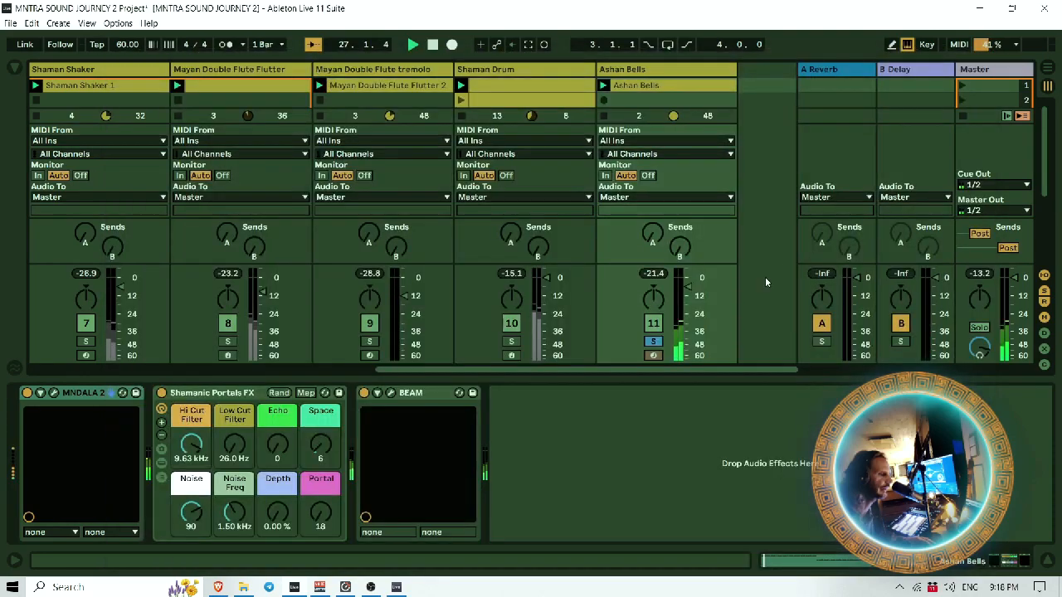
{"action": "left_click", "coordinate": [364, 396]}
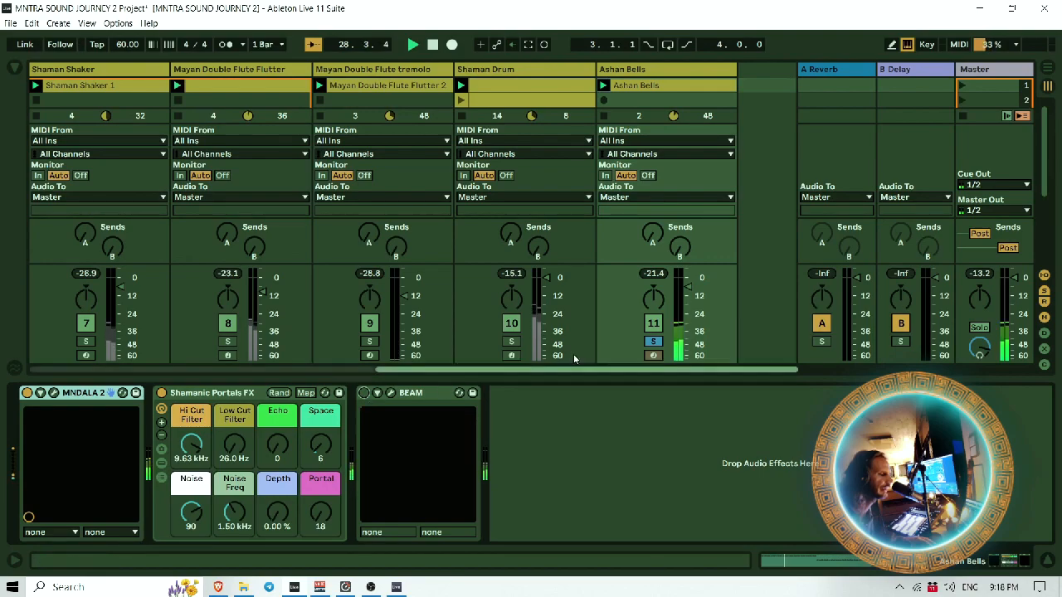
{"action": "left_click", "coordinate": [364, 394]}
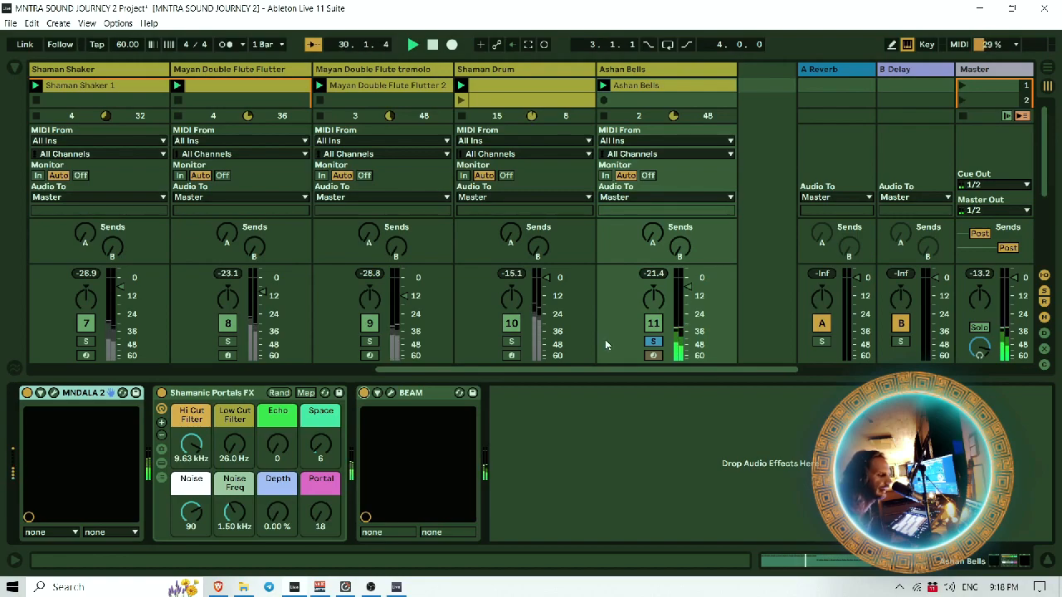
Step: Unsolo the Ashan Bells track and stop playback of the full arrangement of layers
{"action": "left_click", "coordinate": [656, 343]}
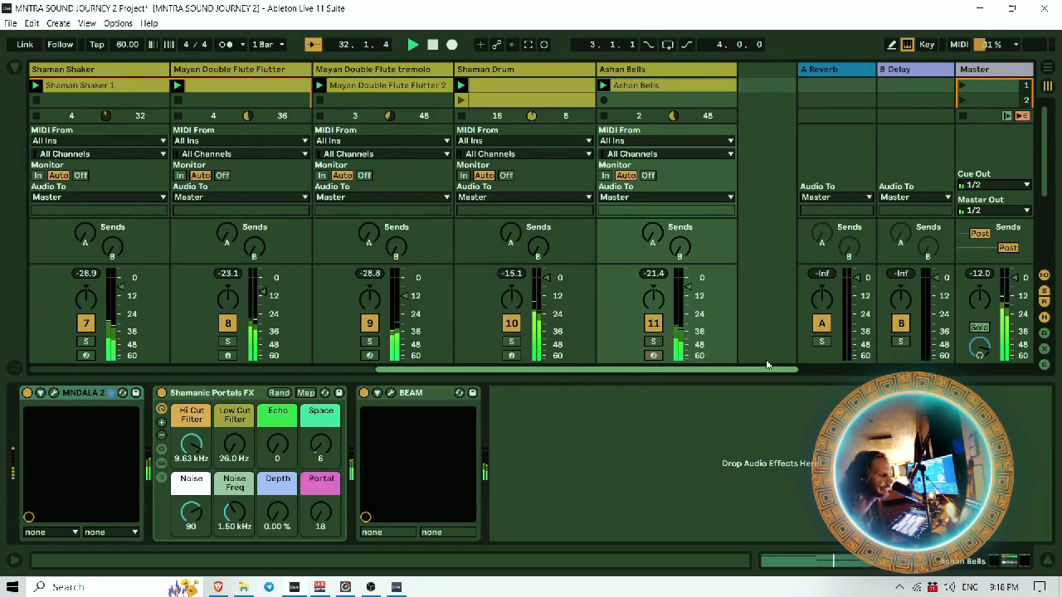
{"action": "left_click_drag", "start_coordinate": [760, 369], "coordinate": [102, 371]}
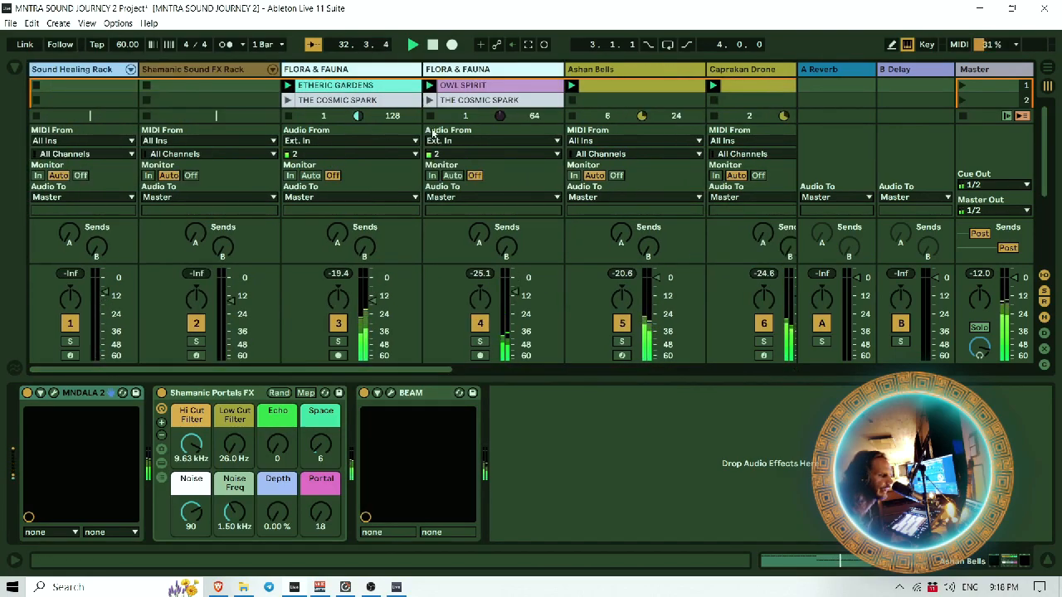
{"action": "left_click", "coordinate": [433, 45]}
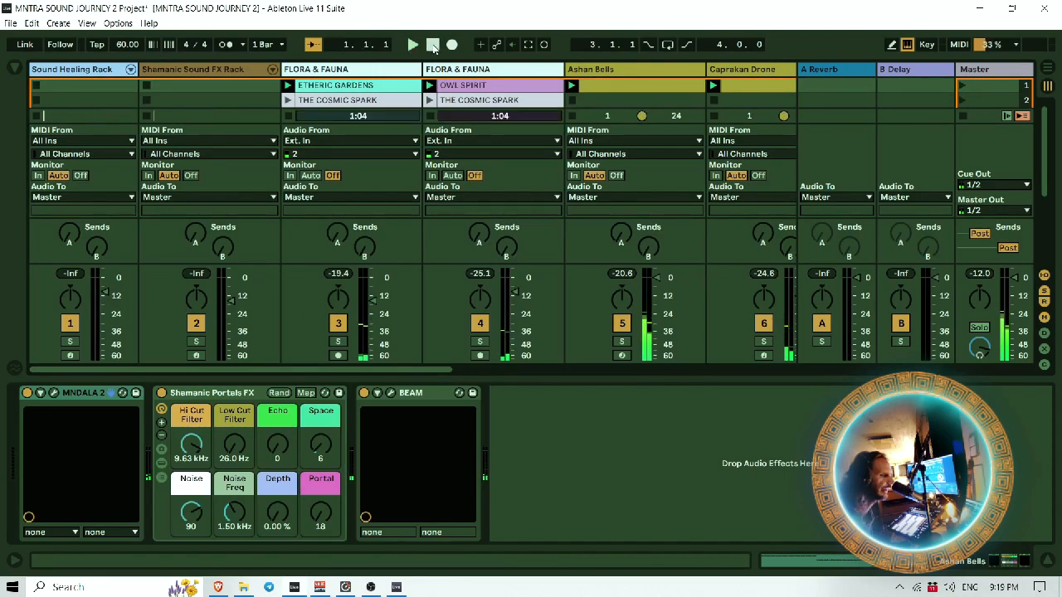
Step: Audition sounds on the Shamanic Sound FX Rack track and on the Sound Healing Rack track
{"action": "left_click", "coordinate": [180, 70]}
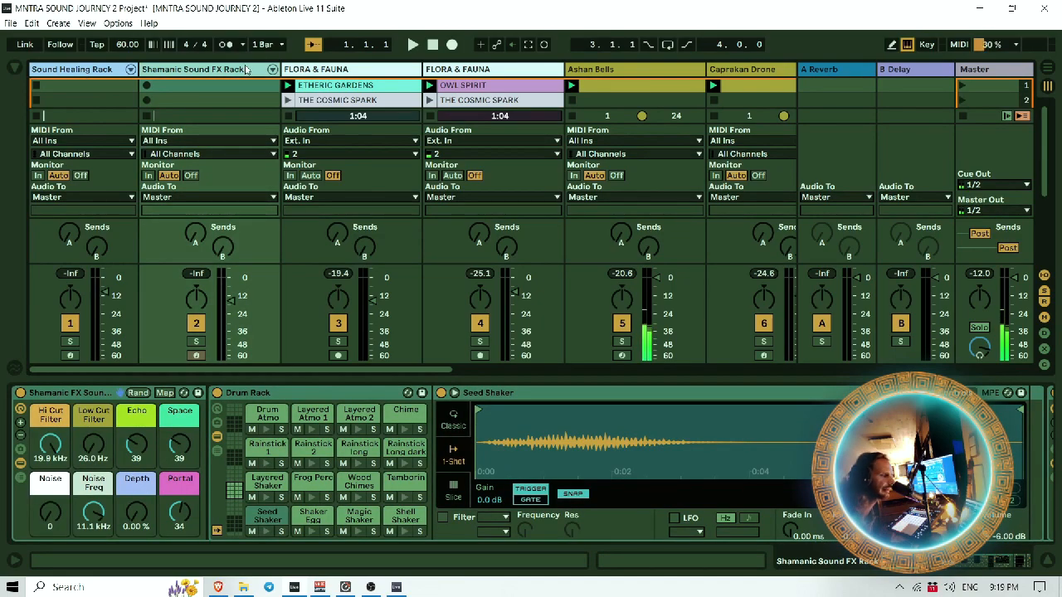
{"action": "left_click", "coordinate": [360, 429]}
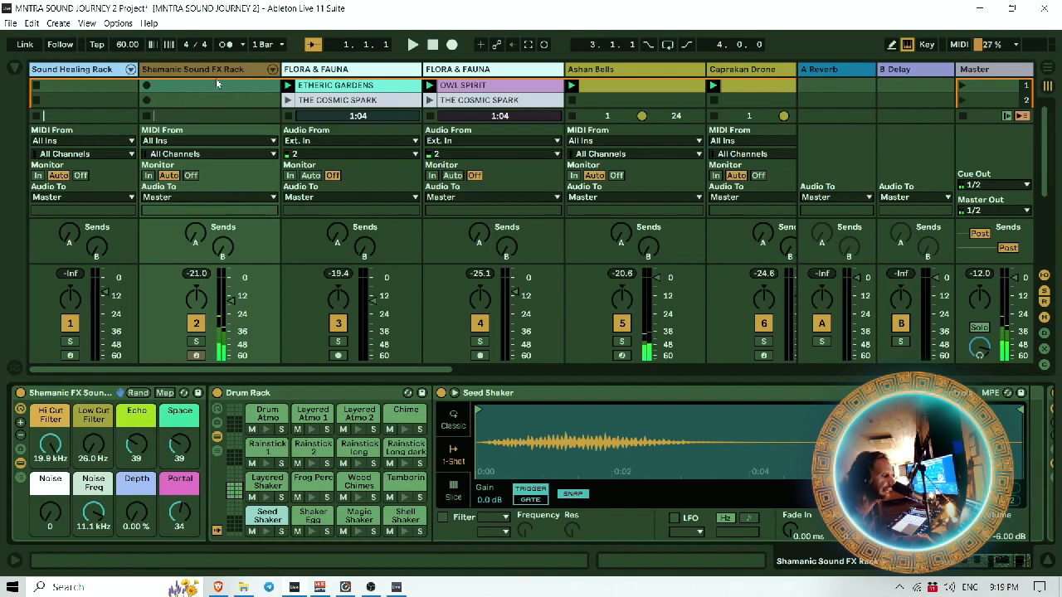
{"action": "left_click", "coordinate": [97, 70]}
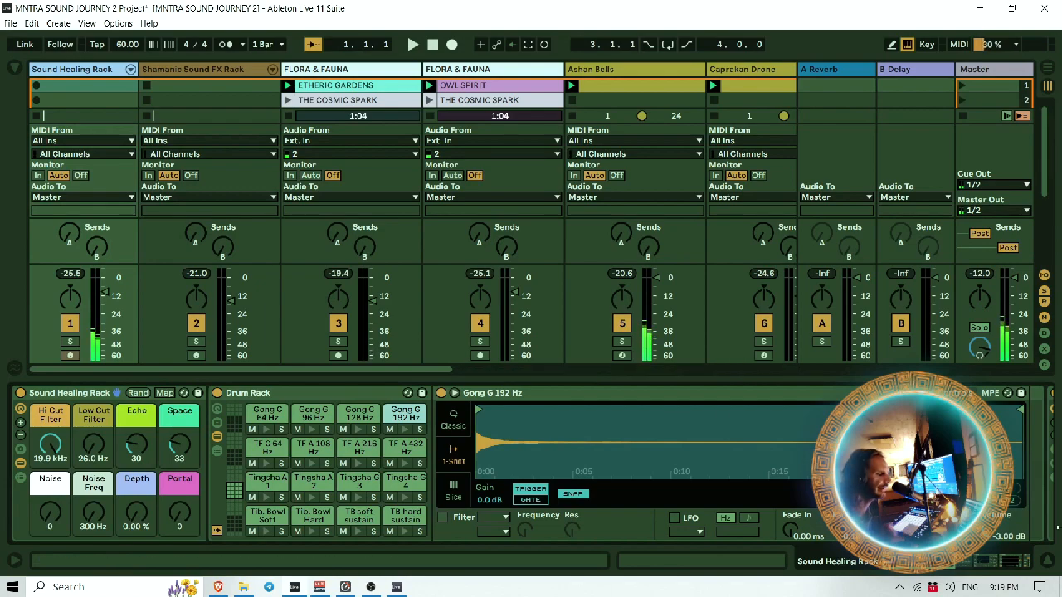
Step: Hide the device view, start recording the session clips into the arrangement, and switch to the Arrangement View
{"action": "left_click", "coordinate": [1047, 567]}
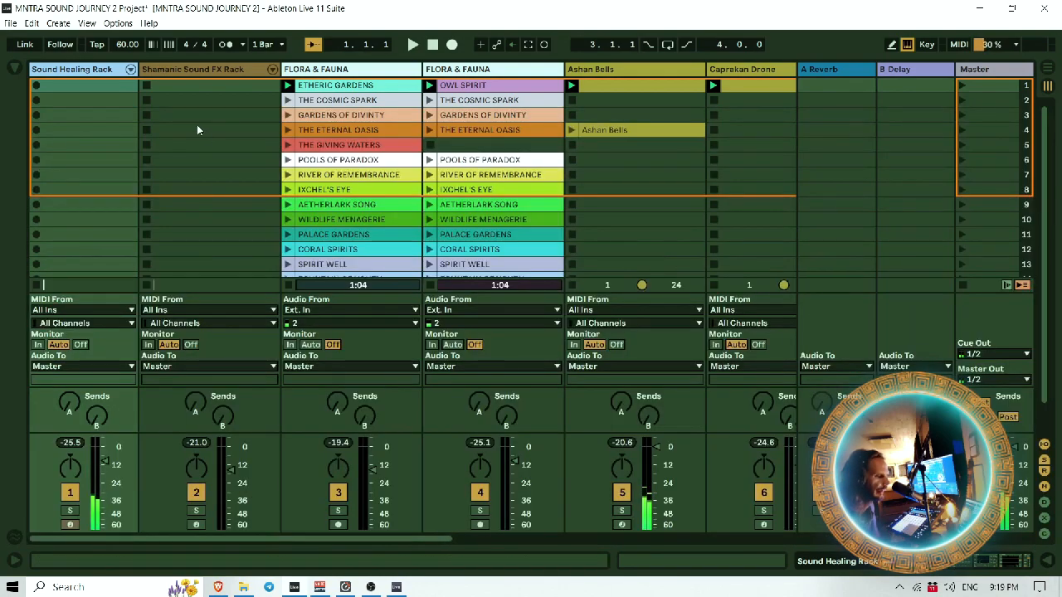
{"action": "left_click", "coordinate": [452, 45]}
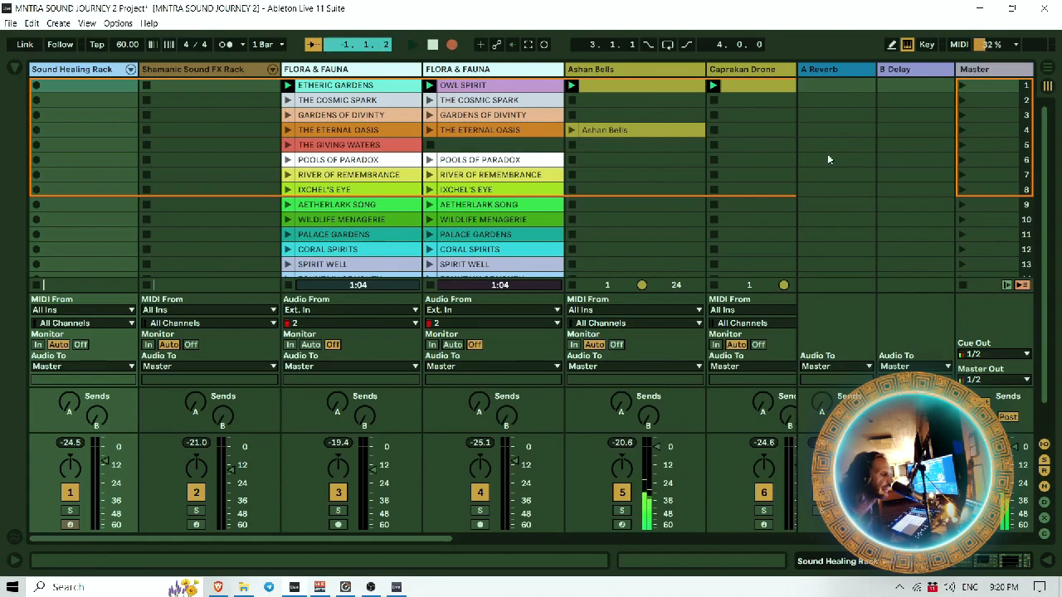
{"action": "left_click", "coordinate": [1048, 69]}
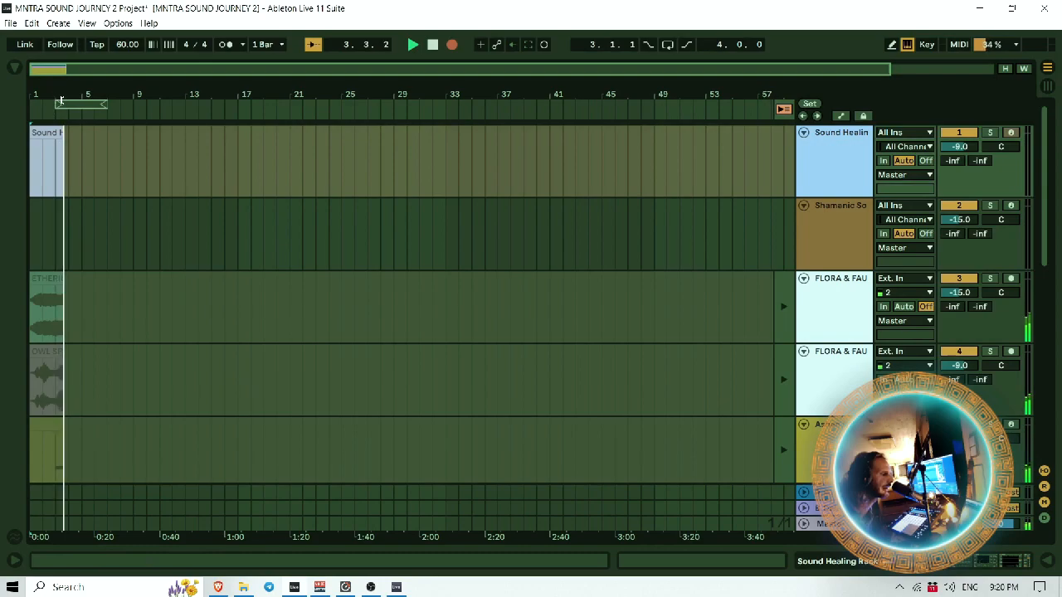
Step: Set the arrangement loop region to start at bar 1 with a length of 24 bars
{"action": "left_click_drag", "start_coordinate": [58, 104], "coordinate": [33, 104]}
{"action": "left_click_drag", "start_coordinate": [105, 103], "coordinate": [341, 112]}
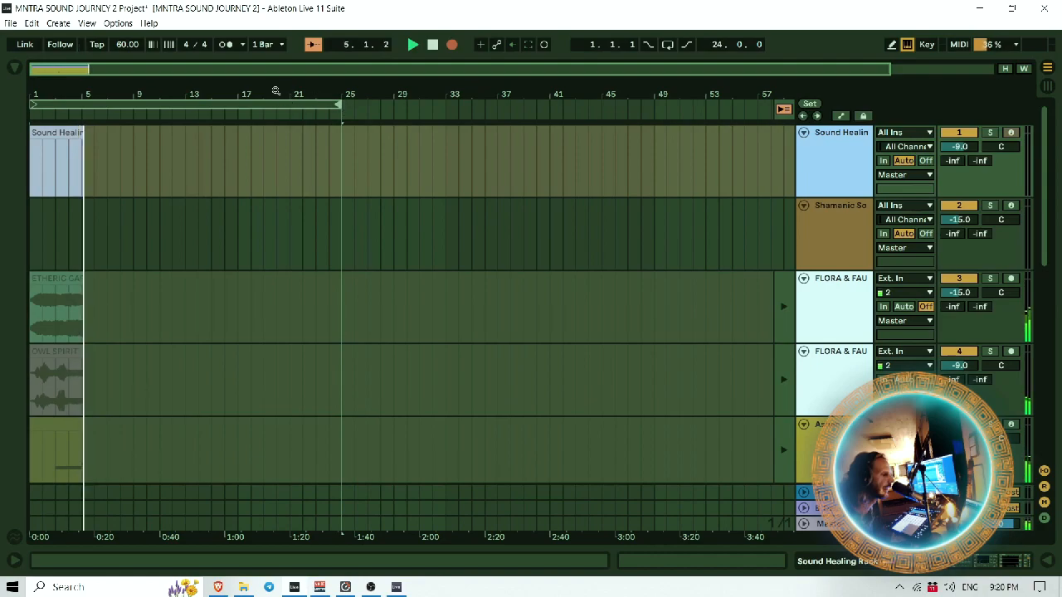
{"action": "left_click_drag", "start_coordinate": [267, 90], "coordinate": [265, 83]}
Step: Examine the clips being recorded on all tracks from the Sound Healing Rack down to the last Ashan Bells track
{"action": "scroll", "coordinate": [189, 332], "scroll_direction": "down", "scroll_amount": 8}
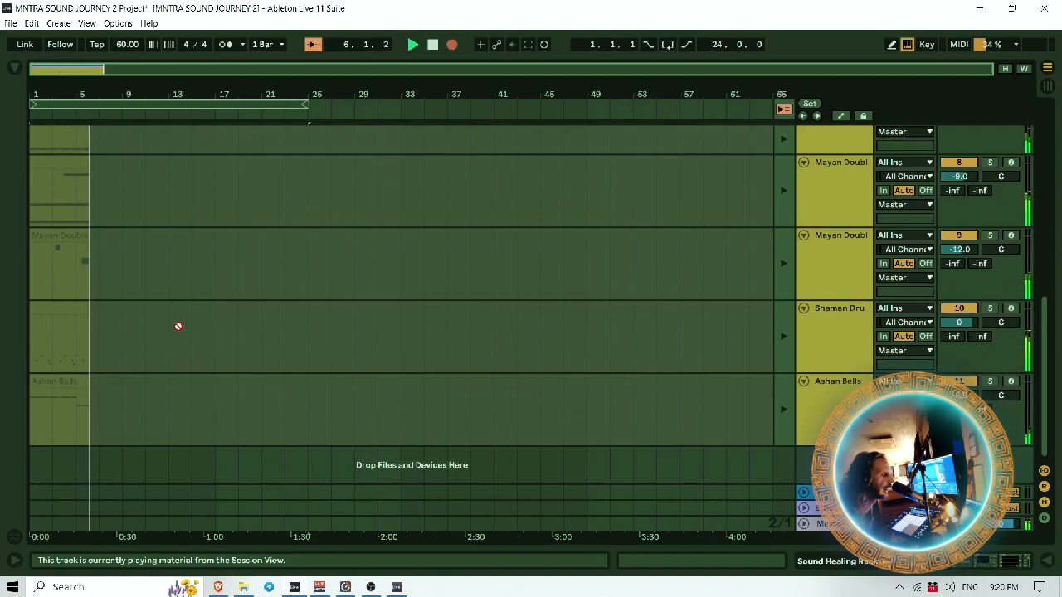
{"action": "scroll", "coordinate": [177, 326], "scroll_direction": "up", "scroll_amount": 1}
{"action": "scroll", "coordinate": [177, 326], "scroll_direction": "up", "scroll_amount": 8}
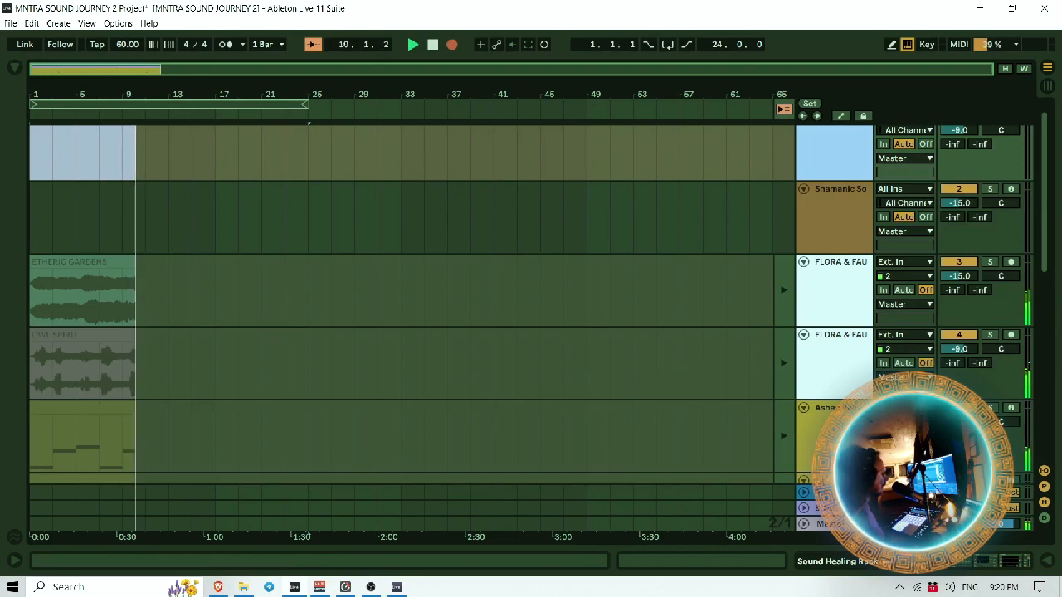
{"action": "scroll", "coordinate": [270, 292], "scroll_direction": "down", "scroll_amount": 2}
{"action": "scroll", "coordinate": [270, 292], "scroll_direction": "down", "scroll_amount": 8}
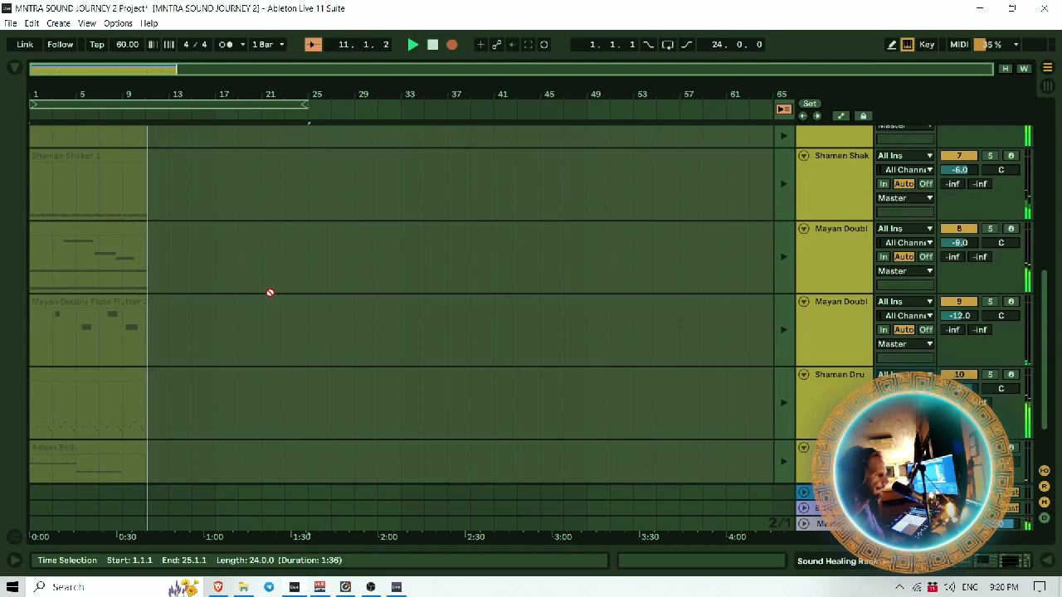
{"action": "scroll", "coordinate": [269, 297], "scroll_direction": "down", "scroll_amount": 3}
{"action": "scroll", "coordinate": [270, 292], "scroll_direction": "up", "scroll_amount": 5}
{"action": "scroll", "coordinate": [270, 292], "scroll_direction": "up", "scroll_amount": 8}
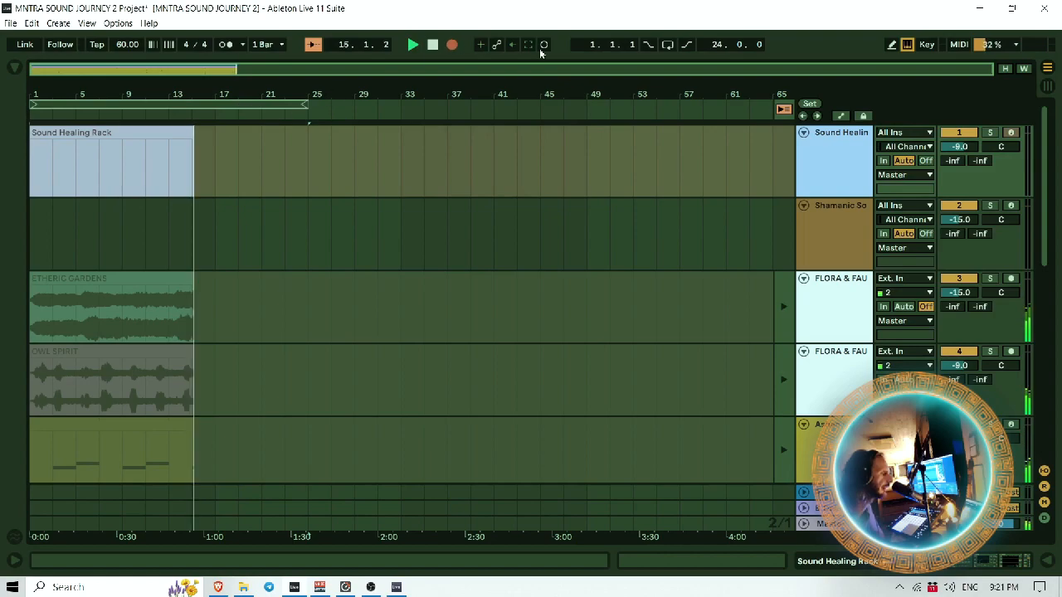
Step: Turn on punch-out at the end of the loop region and check the tracks while they record
{"action": "left_click", "coordinate": [684, 45]}
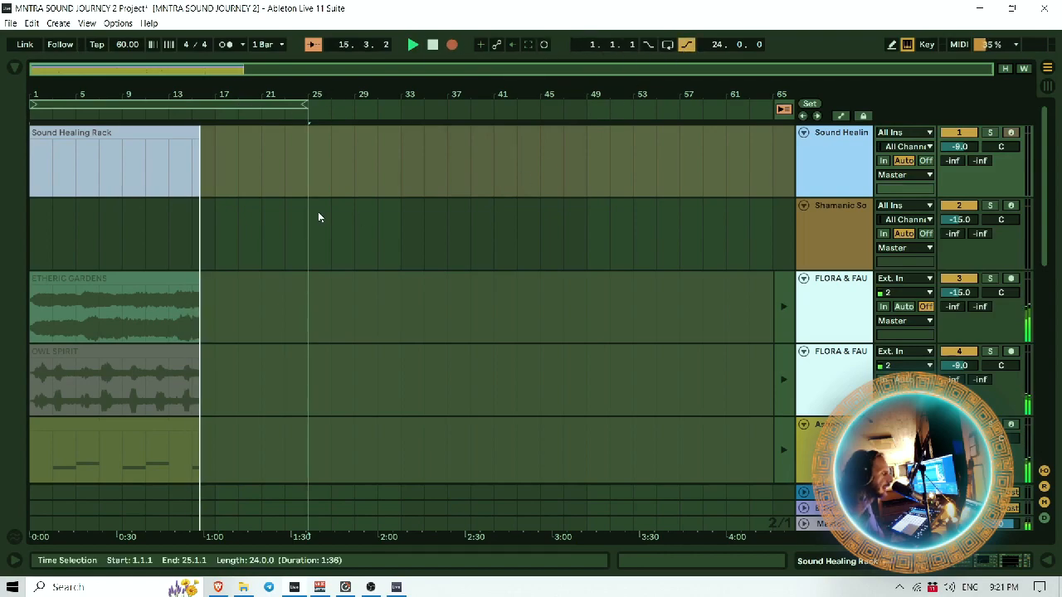
{"action": "scroll", "coordinate": [232, 196], "scroll_direction": "down", "scroll_amount": 4}
{"action": "scroll", "coordinate": [245, 204], "scroll_direction": "down", "scroll_amount": 5}
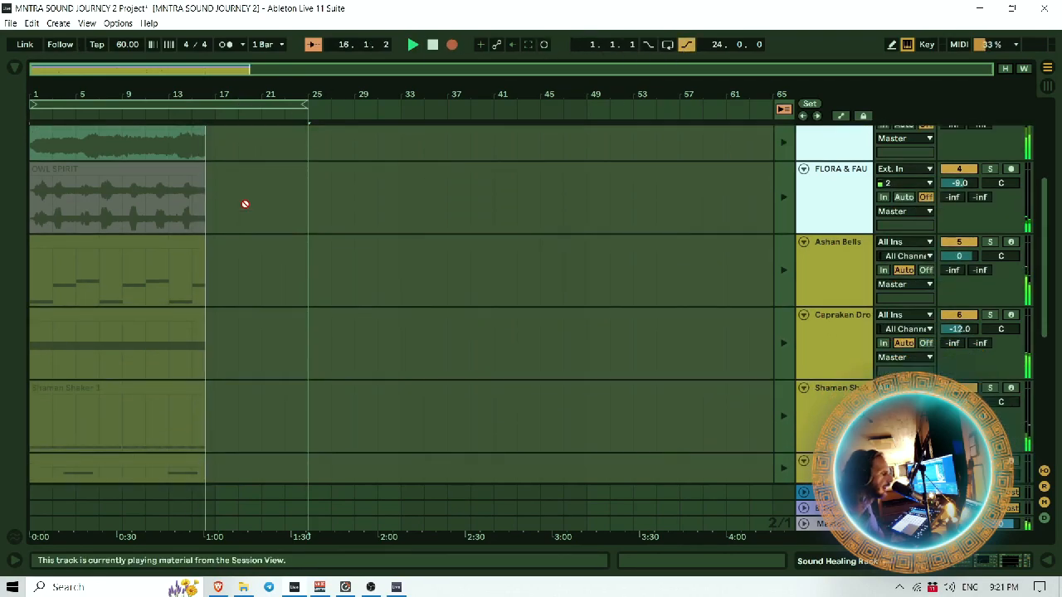
{"action": "scroll", "coordinate": [245, 204], "scroll_direction": "down", "scroll_amount": 6}
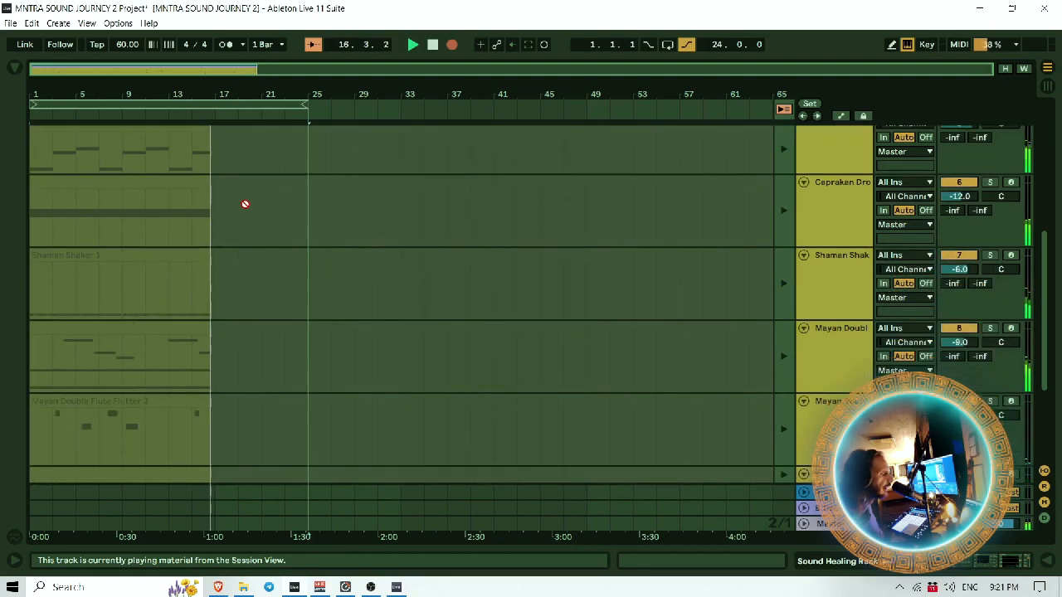
{"action": "scroll", "coordinate": [245, 204], "scroll_direction": "up", "scroll_amount": 5}
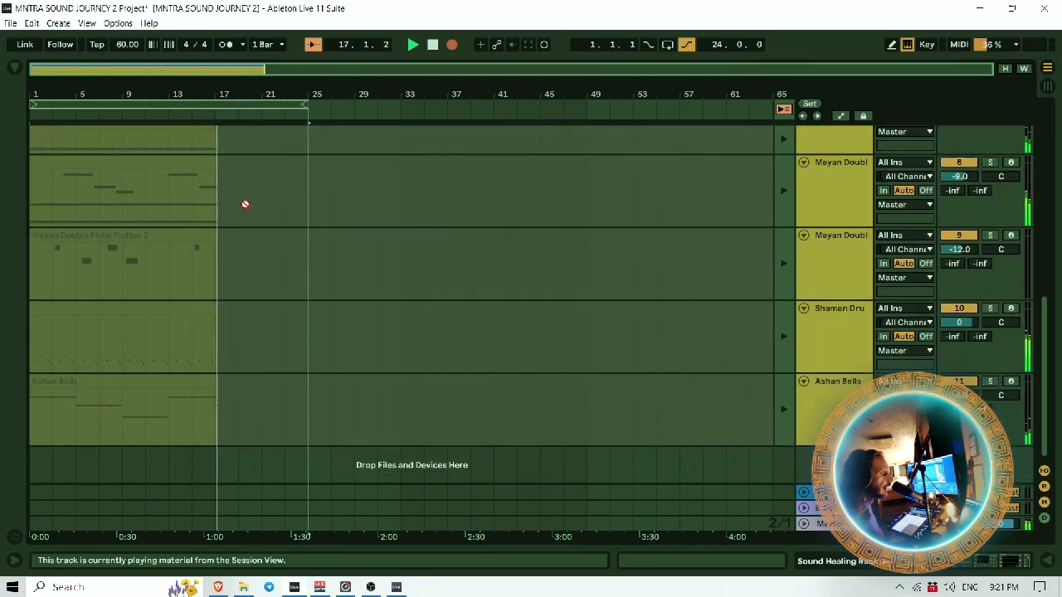
{"action": "scroll", "coordinate": [245, 203], "scroll_direction": "up", "scroll_amount": 3}
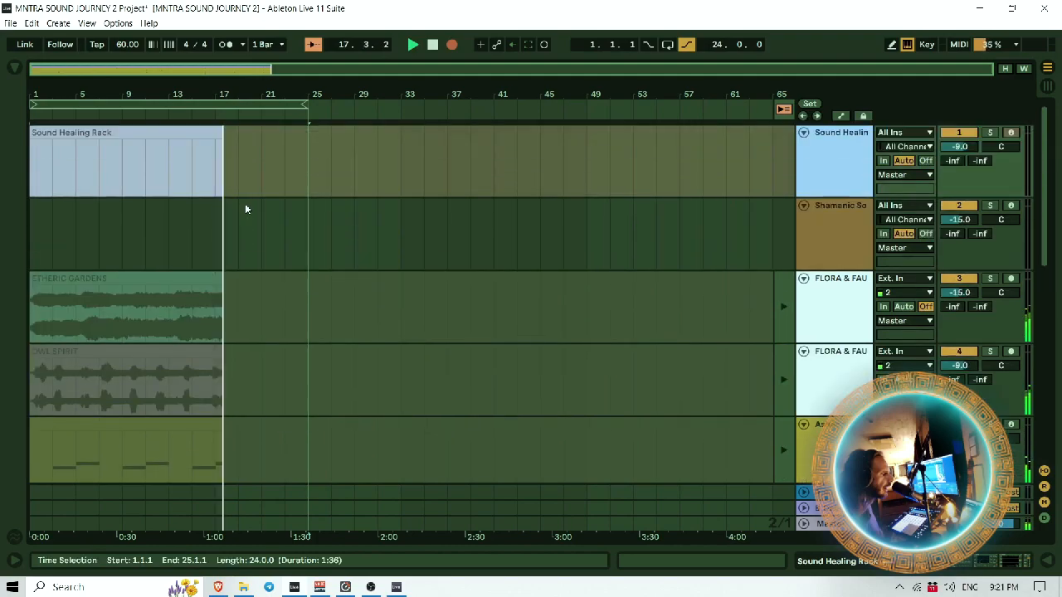
Step: Stop recording, select the loop range across all tracks, and extend the recorded clips to end at bar 37
{"action": "left_click", "coordinate": [433, 44]}
{"action": "mouse_move", "coordinate": [226, 141]}
{"action": "left_mouse_down"}
{"action": "mouse_move", "coordinate": [262, 131]}
{"action": "mouse_move", "coordinate": [230, 131]}
{"action": "left_mouse_up"}
{"action": "left_click", "coordinate": [190, 116]}
{"action": "left_click", "coordinate": [194, 106]}
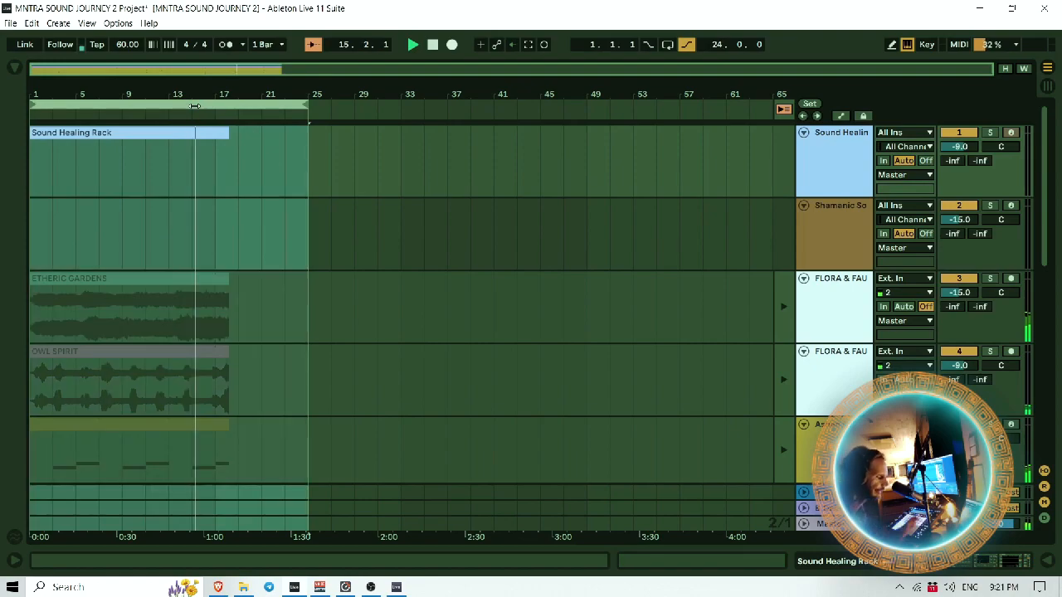
{"action": "left_click_drag", "start_coordinate": [225, 132], "coordinate": [452, 123]}
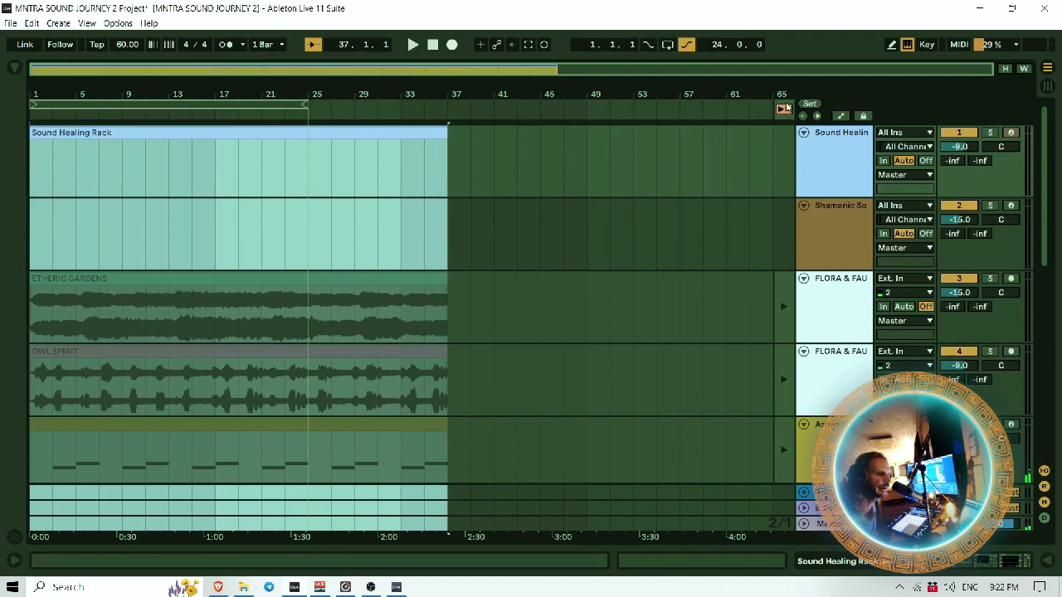
Step: Return all tracks to arrangement playback and deactivate the first Ashan Bells track
{"action": "scroll", "coordinate": [619, 249], "scroll_direction": "down", "scroll_amount": 8}
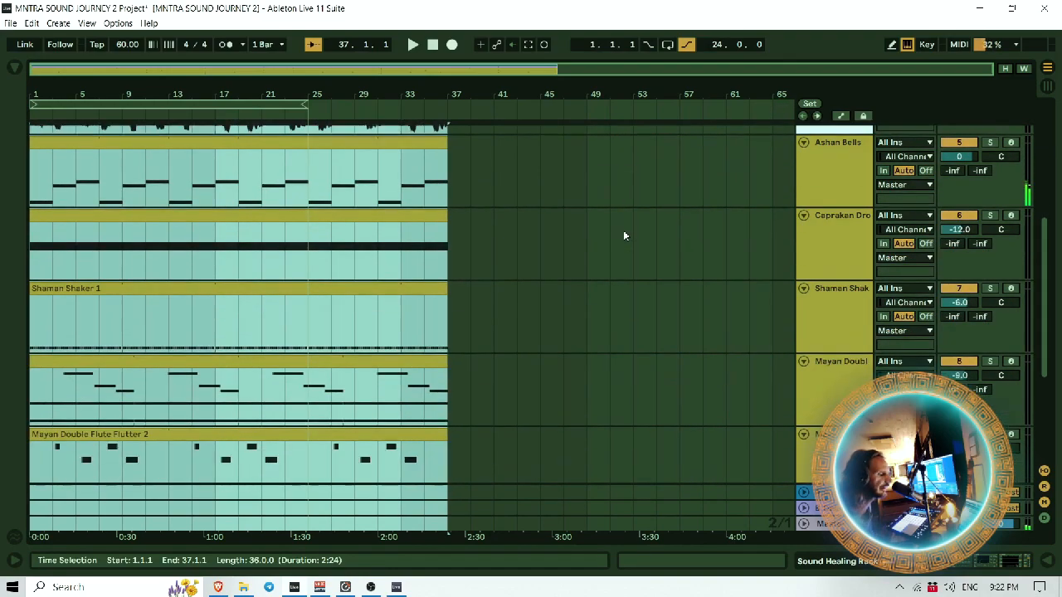
{"action": "scroll", "coordinate": [629, 220], "scroll_direction": "down", "scroll_amount": 3}
{"action": "scroll", "coordinate": [618, 230], "scroll_direction": "up", "scroll_amount": 10}
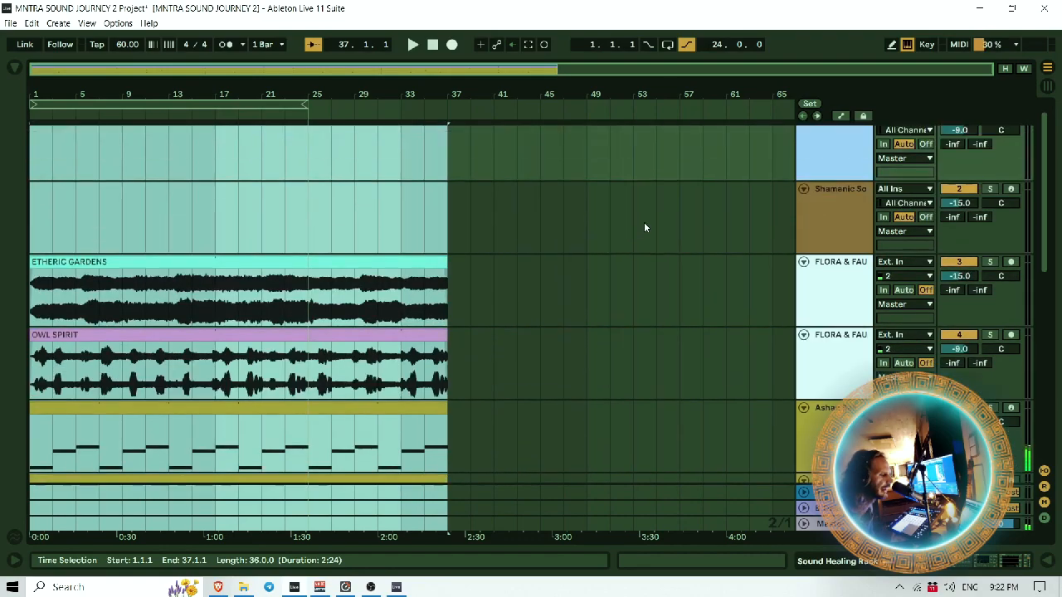
{"action": "scroll", "coordinate": [640, 239], "scroll_direction": "down", "scroll_amount": 2}
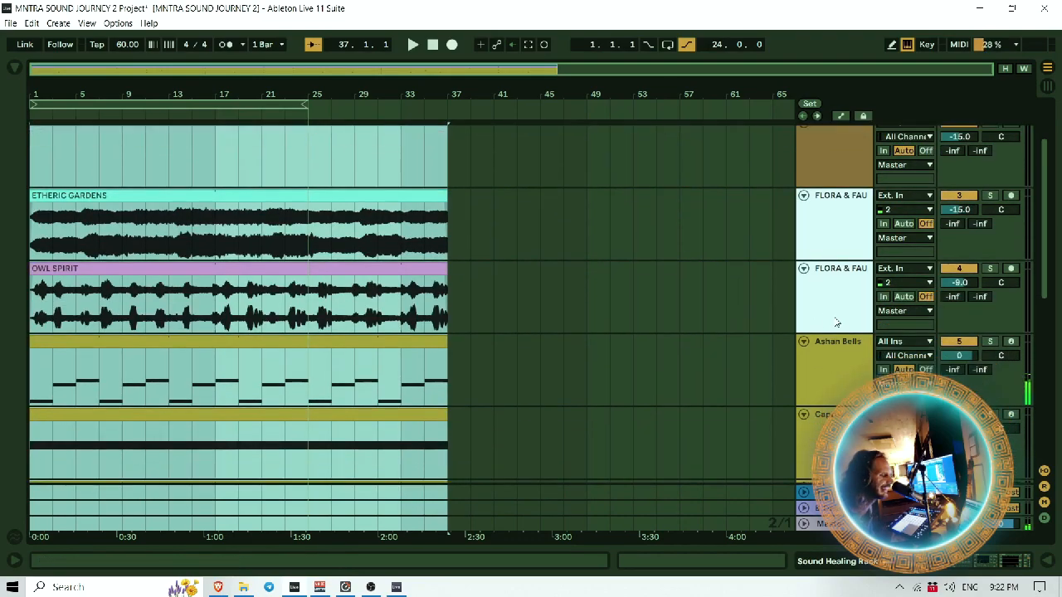
{"action": "left_click", "coordinate": [961, 342]}
{"action": "scroll", "coordinate": [841, 332], "scroll_direction": "down", "scroll_amount": 1}
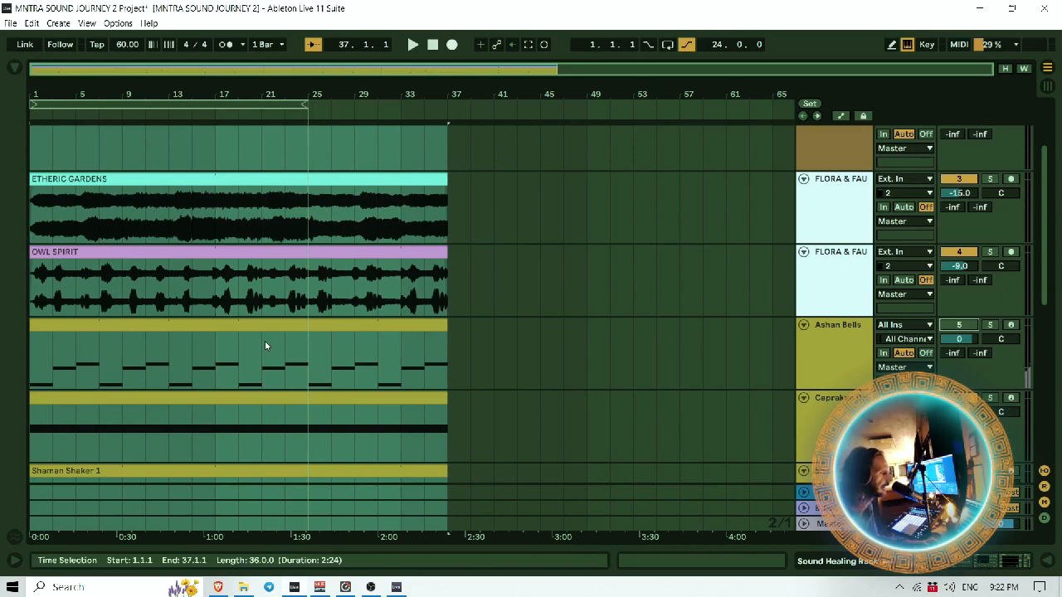
Step: Examine the recorded clips across the arrangement, including the Ashan Bells and Sound Healing Rack clips
{"action": "left_click", "coordinate": [232, 89]}
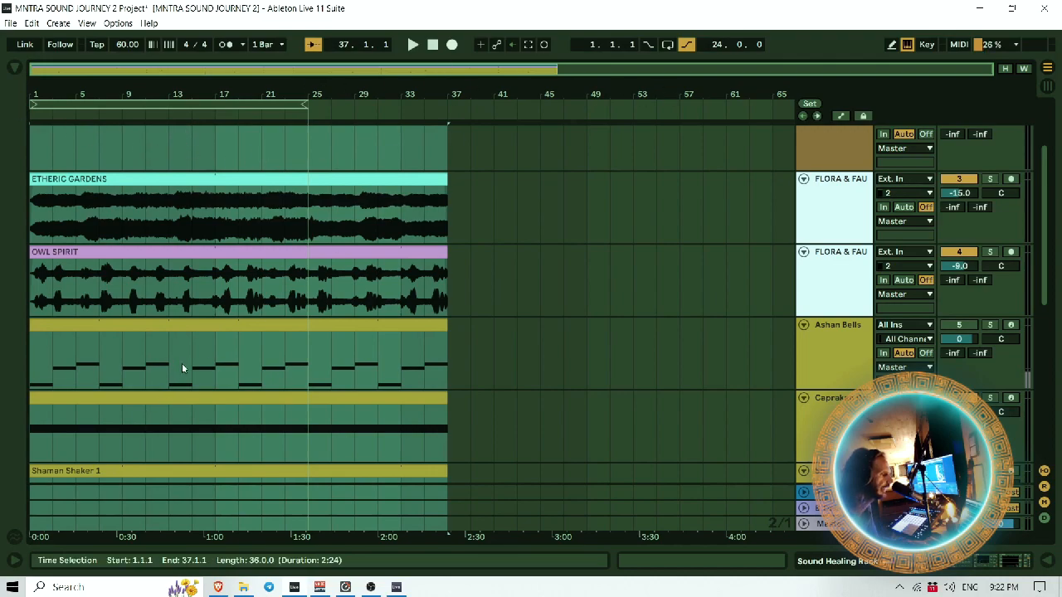
{"action": "left_click", "coordinate": [204, 324]}
{"action": "scroll", "coordinate": [208, 341], "scroll_direction": "down", "scroll_amount": 4}
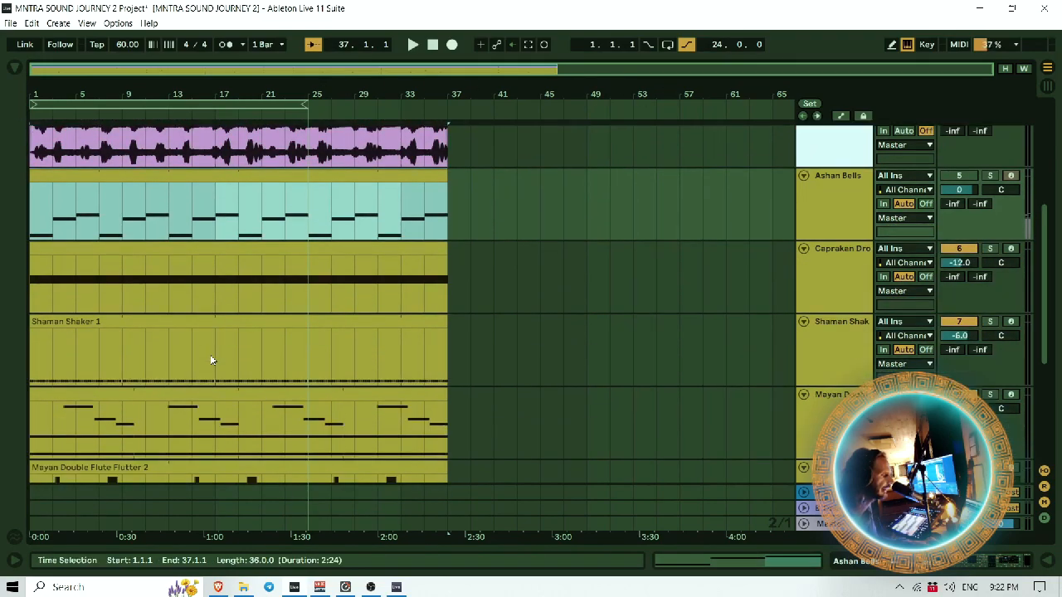
{"action": "scroll", "coordinate": [211, 360], "scroll_direction": "up", "scroll_amount": 5}
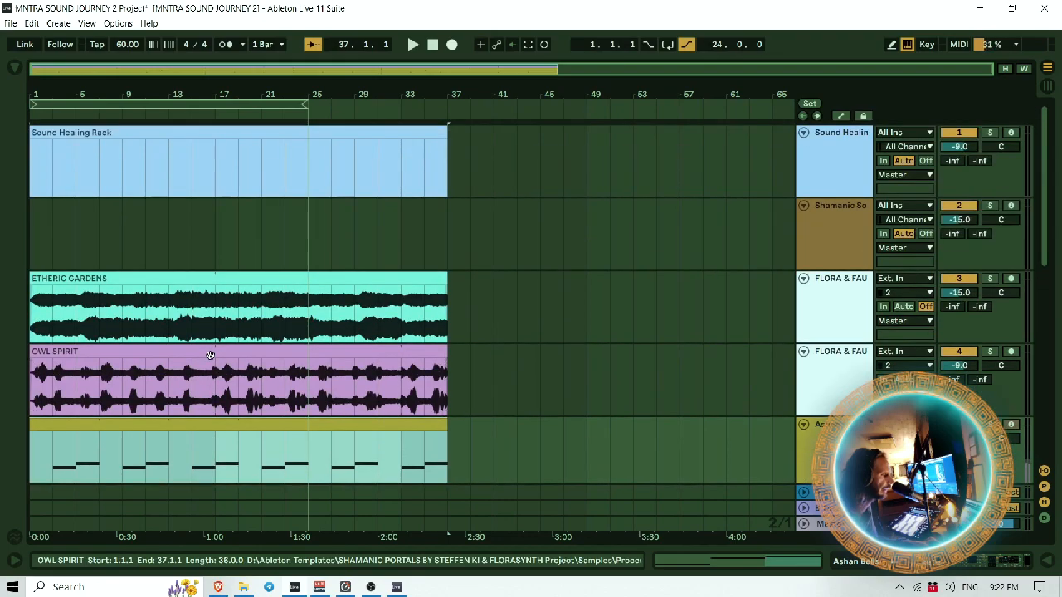
{"action": "left_click", "coordinate": [143, 133]}
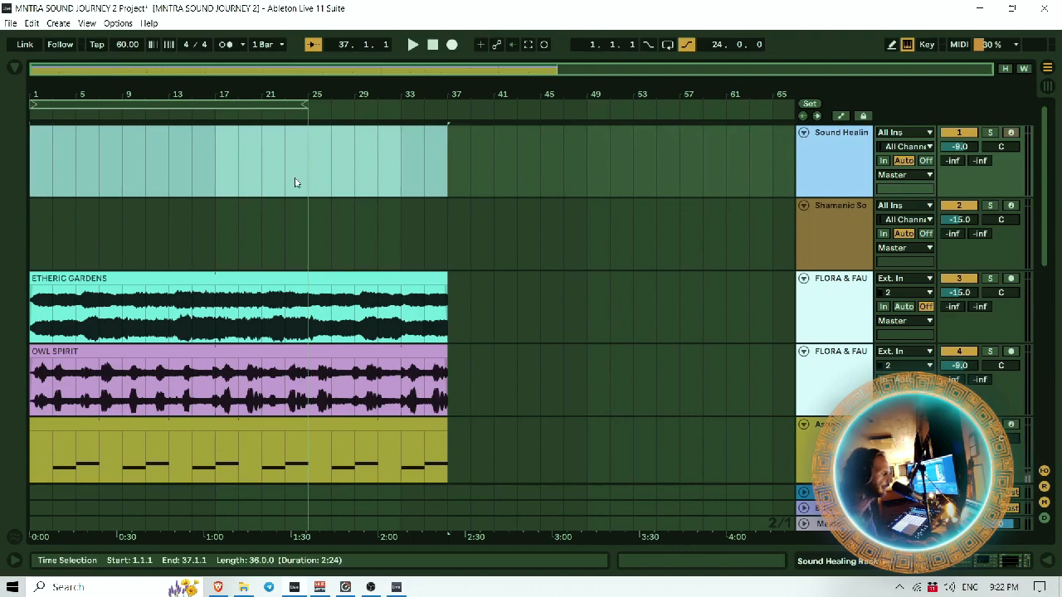
{"action": "scroll", "coordinate": [270, 178], "scroll_direction": "down", "scroll_amount": 2}
{"action": "scroll", "coordinate": [332, 223], "scroll_direction": "down", "scroll_amount": 1}
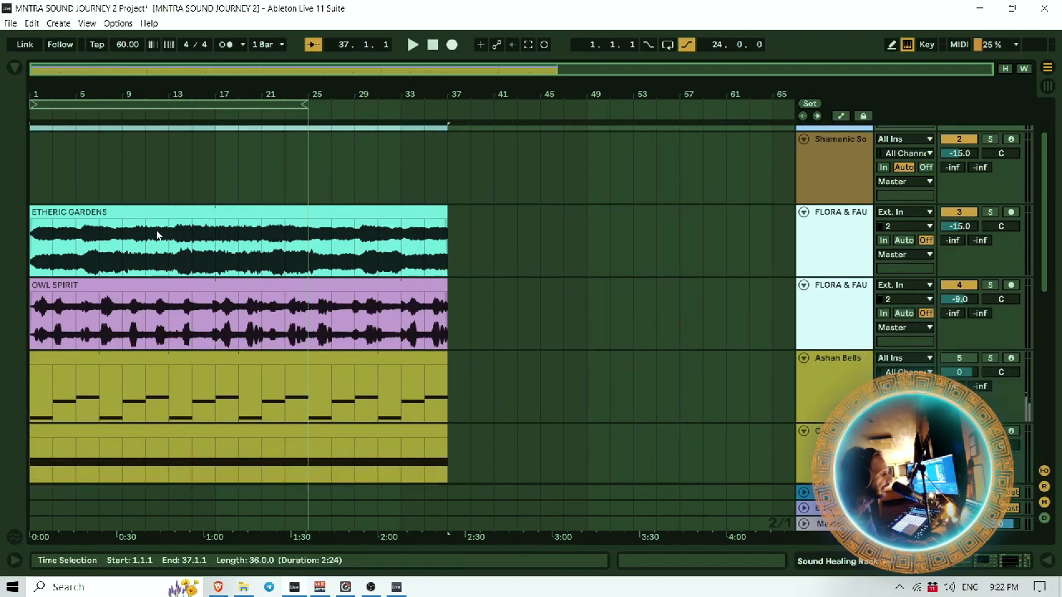
{"action": "scroll", "coordinate": [139, 280], "scroll_direction": "down", "scroll_amount": 4}
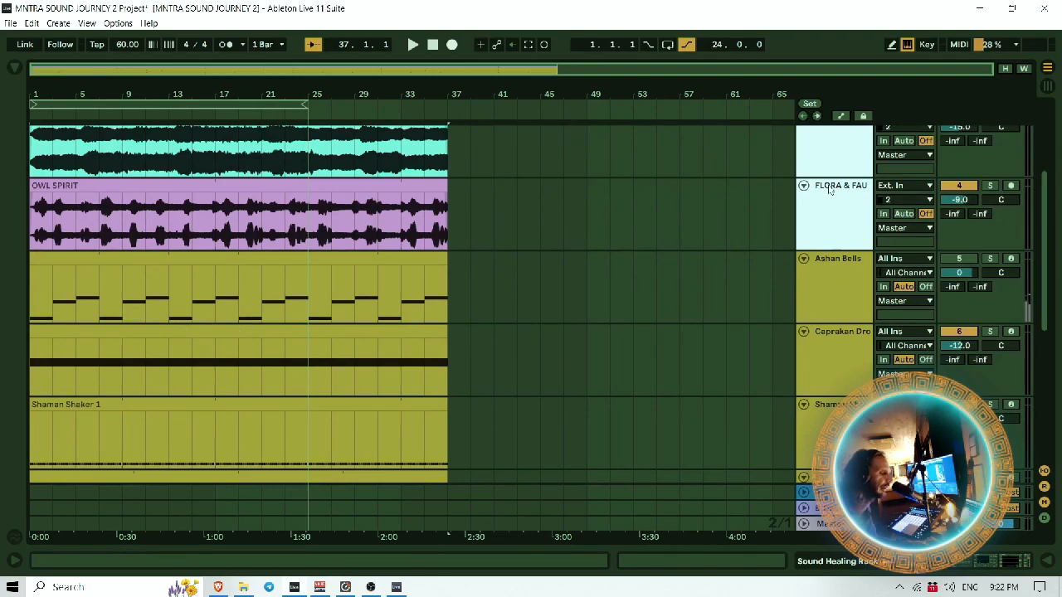
{"action": "scroll", "coordinate": [807, 221], "scroll_direction": "up", "scroll_amount": 5}
{"action": "scroll", "coordinate": [870, 220], "scroll_direction": "down", "scroll_amount": 5}
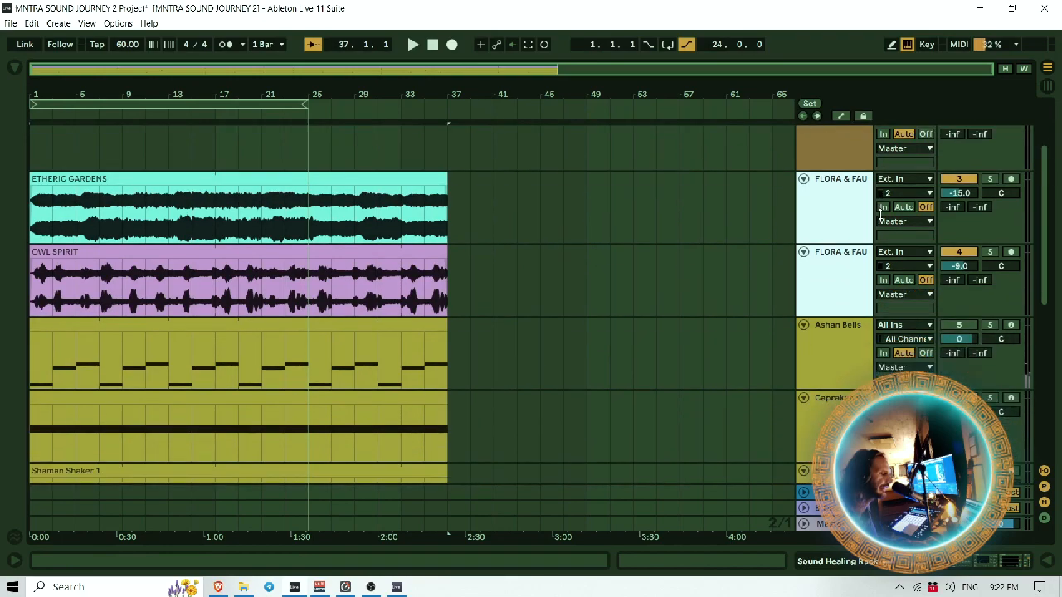
Step: Move the Caprakan Drone clip to start at bar 13
{"action": "left_click", "coordinate": [267, 256]}
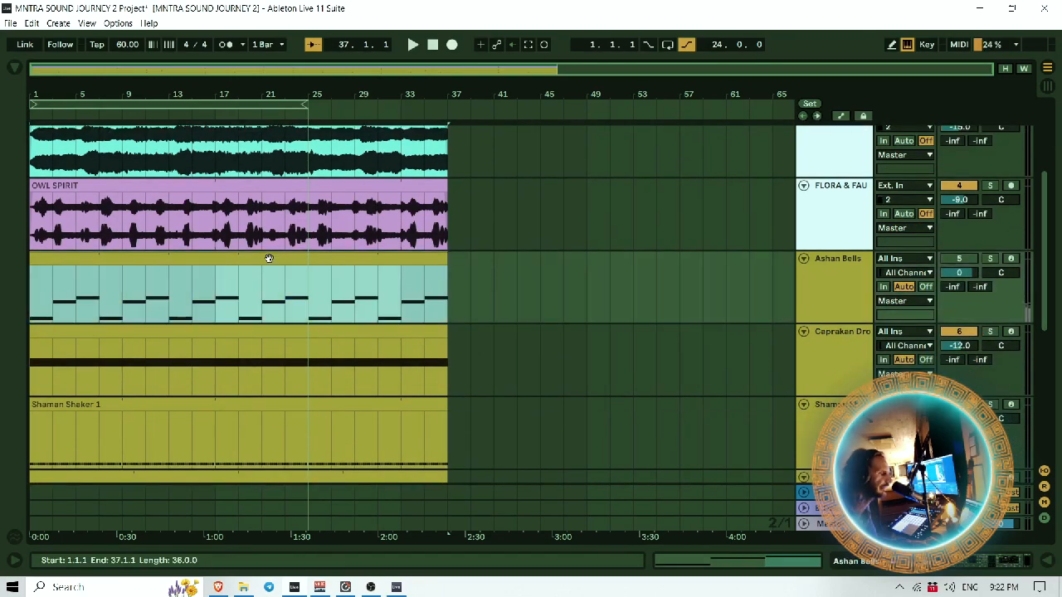
{"action": "left_click", "coordinate": [206, 334]}
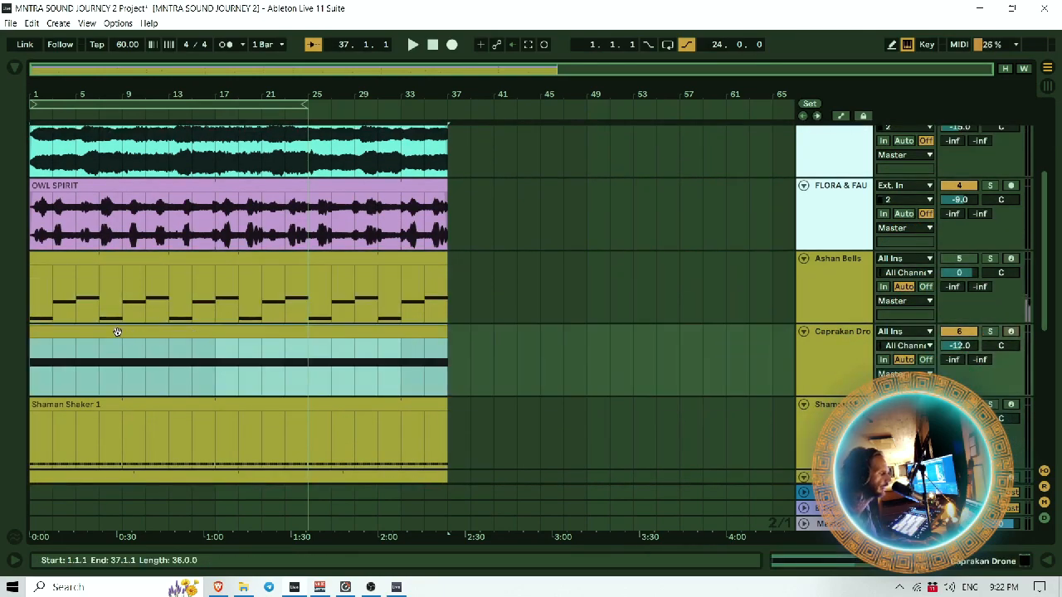
{"action": "left_click_drag", "start_coordinate": [114, 332], "coordinate": [254, 340]}
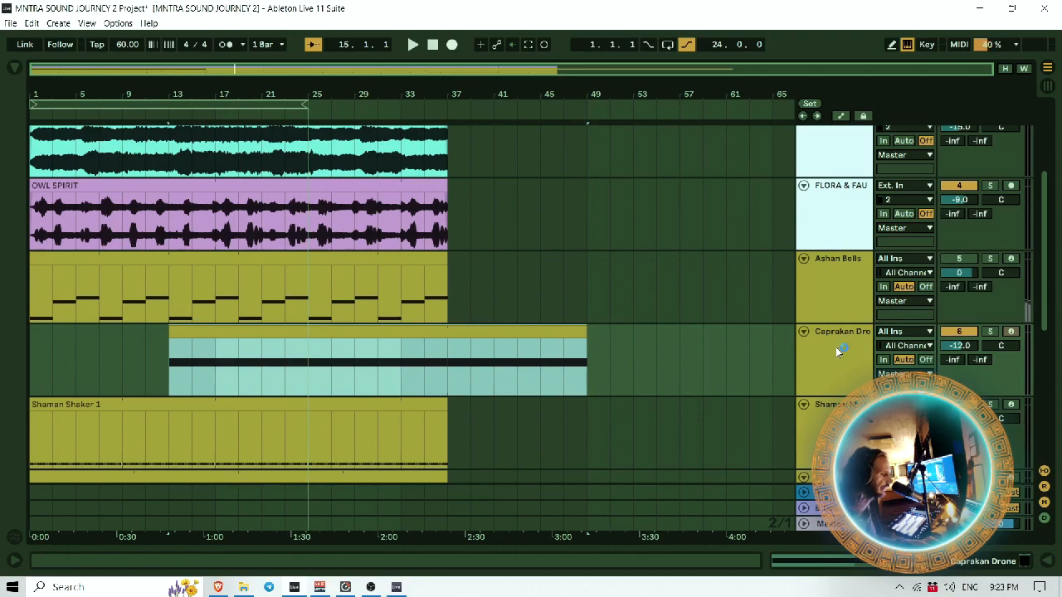
Step: Move the Shaman Shaker 1 clip and the clip on the first Mayan Double Flute track to start at bar 25
{"action": "scroll", "coordinate": [380, 258], "scroll_direction": "down", "scroll_amount": 1}
{"action": "left_click_drag", "start_coordinate": [217, 355], "coordinate": [497, 370]}
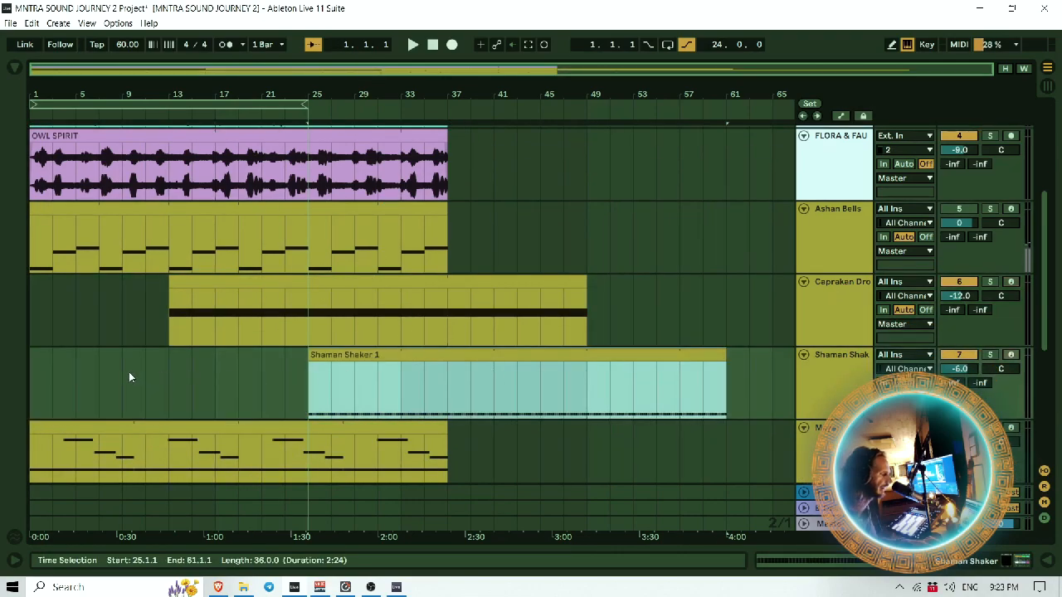
{"action": "scroll", "coordinate": [167, 287], "scroll_direction": "down", "scroll_amount": 3}
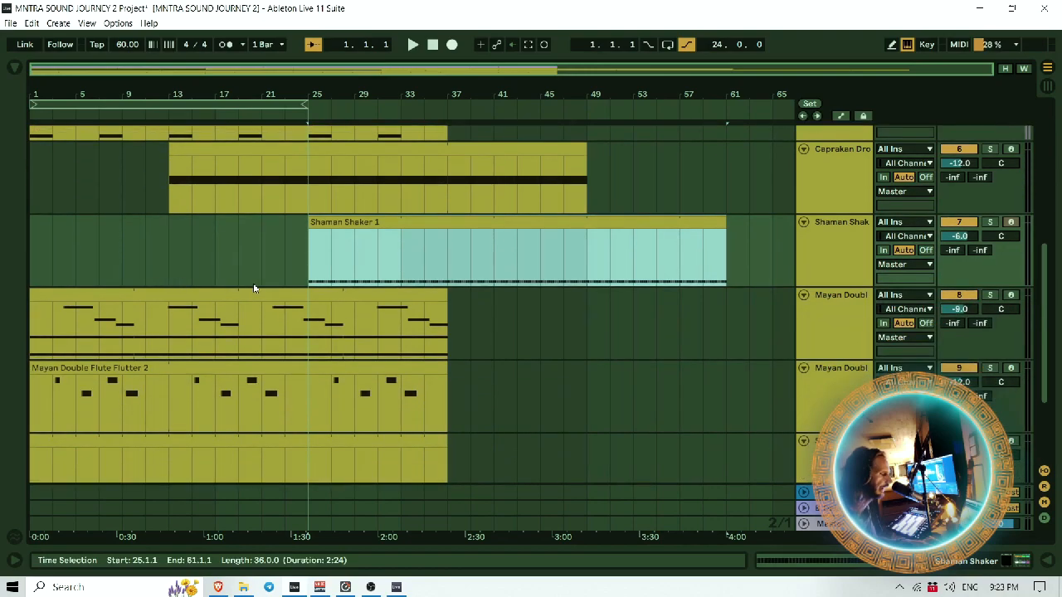
{"action": "left_click_drag", "start_coordinate": [230, 296], "coordinate": [522, 300]}
{"action": "scroll", "coordinate": [209, 248], "scroll_direction": "down", "scroll_amount": 1}
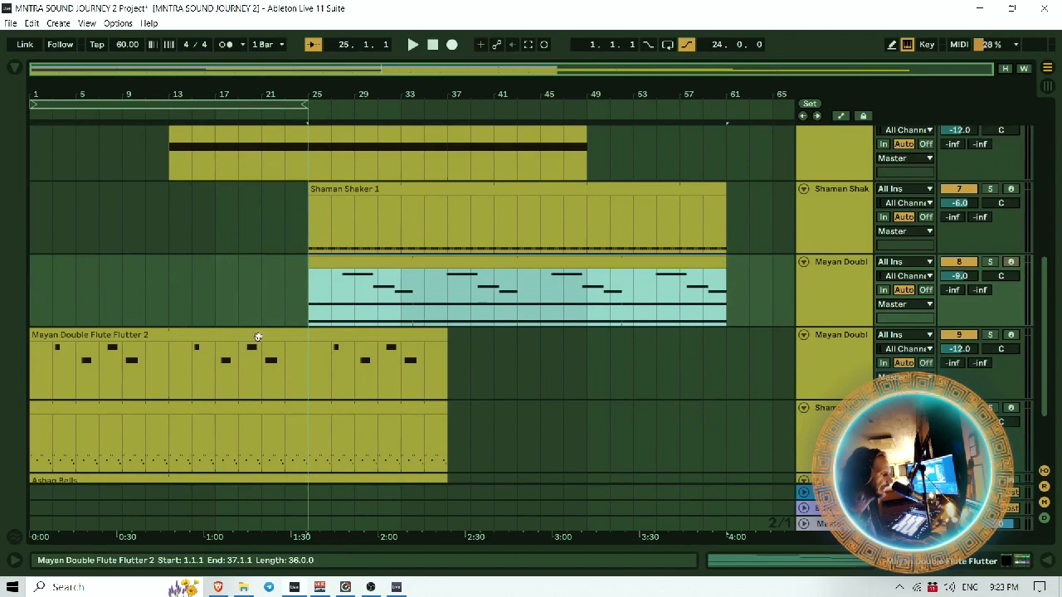
Step: Move the Mayan Double Flute Flutter 2 clip to start at bar 37
{"action": "left_click_drag", "start_coordinate": [232, 331], "coordinate": [650, 328]}
{"action": "scroll", "coordinate": [570, 315], "scroll_direction": "down", "scroll_amount": 3}
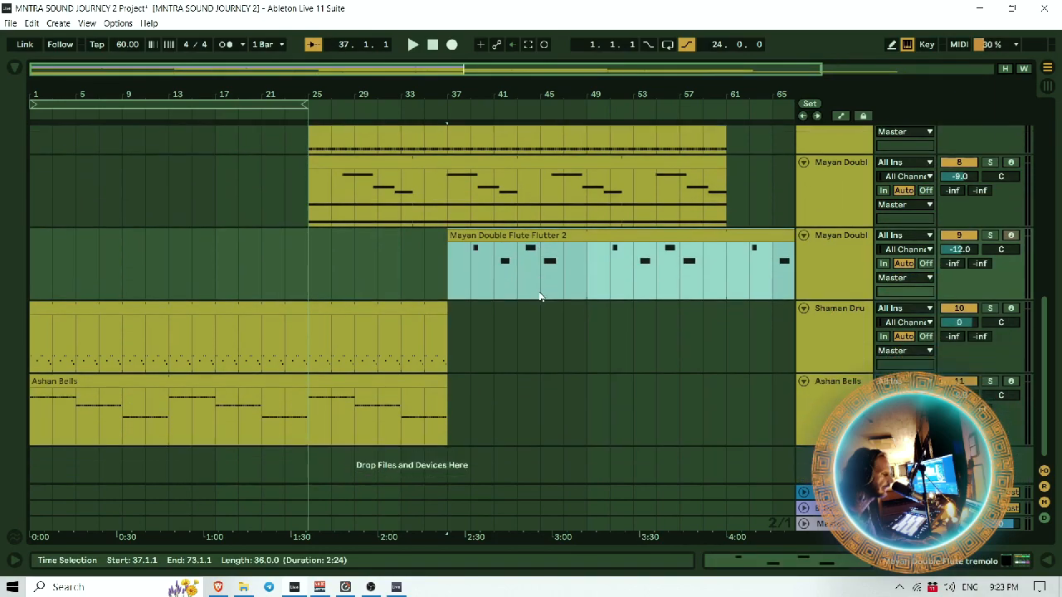
{"action": "left_click_drag", "start_coordinate": [458, 106], "coordinate": [420, 89]}
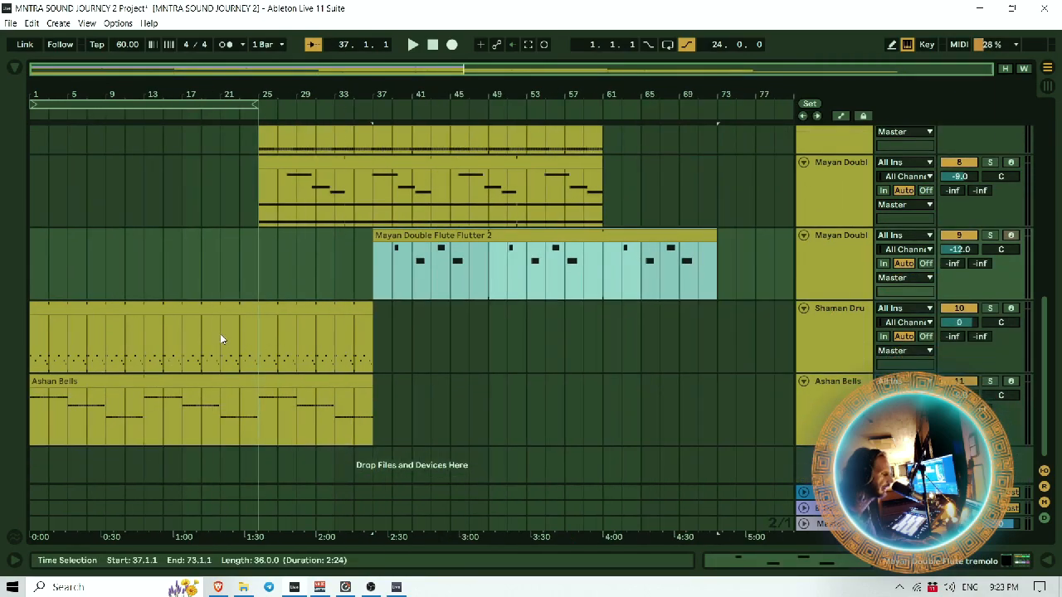
Step: Move the Shaman Drum clip to start at bar 37 and the second Ashan Bells track's clip to start at bar 49
{"action": "left_click_drag", "start_coordinate": [259, 332], "coordinate": [462, 336]}
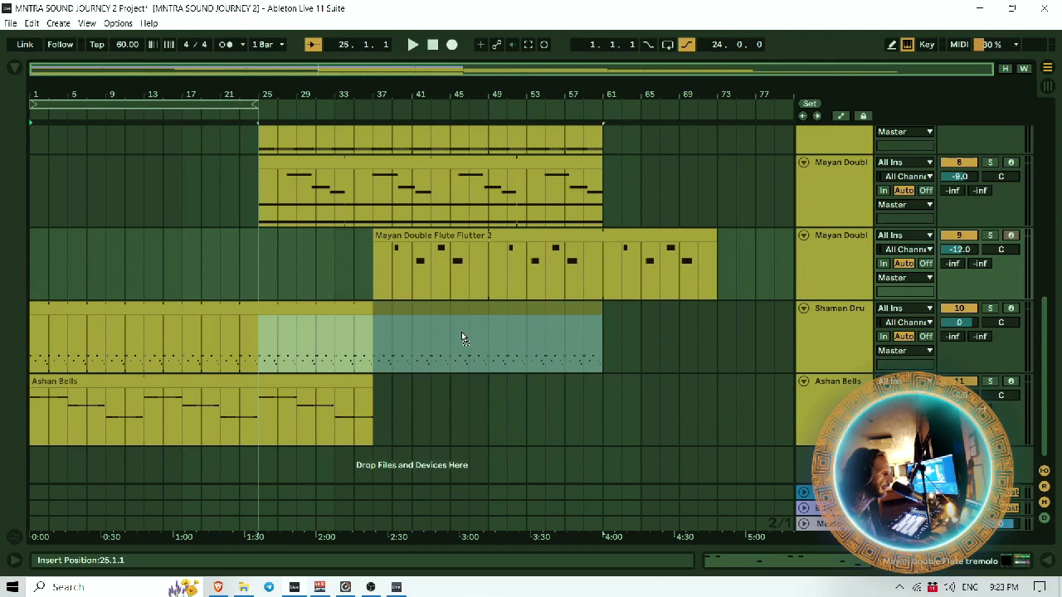
{"action": "left_click_drag", "start_coordinate": [461, 336], "coordinate": [589, 311]}
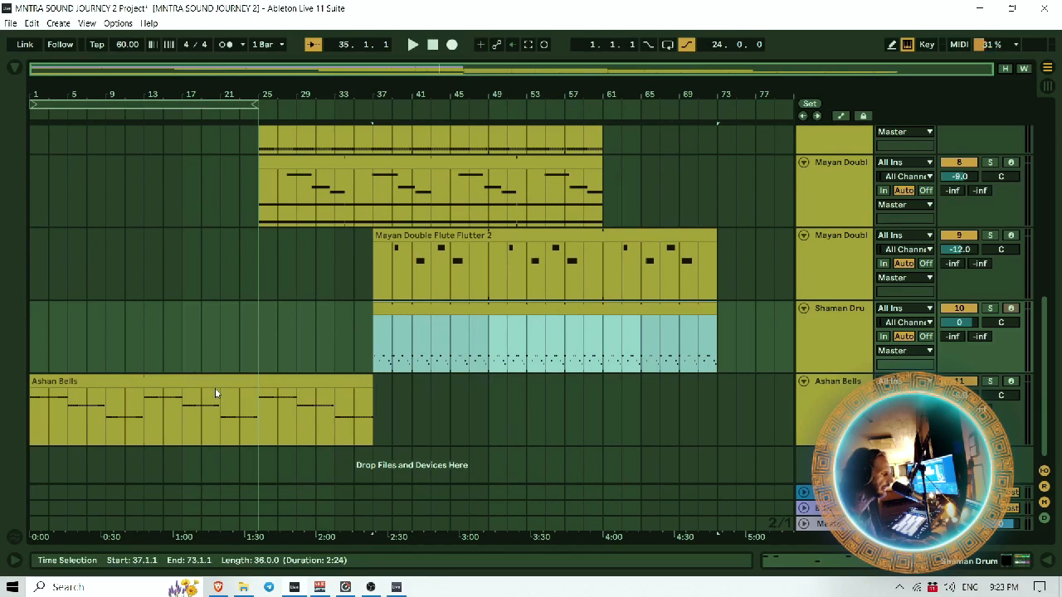
{"action": "left_click_drag", "start_coordinate": [199, 394], "coordinate": [661, 386]}
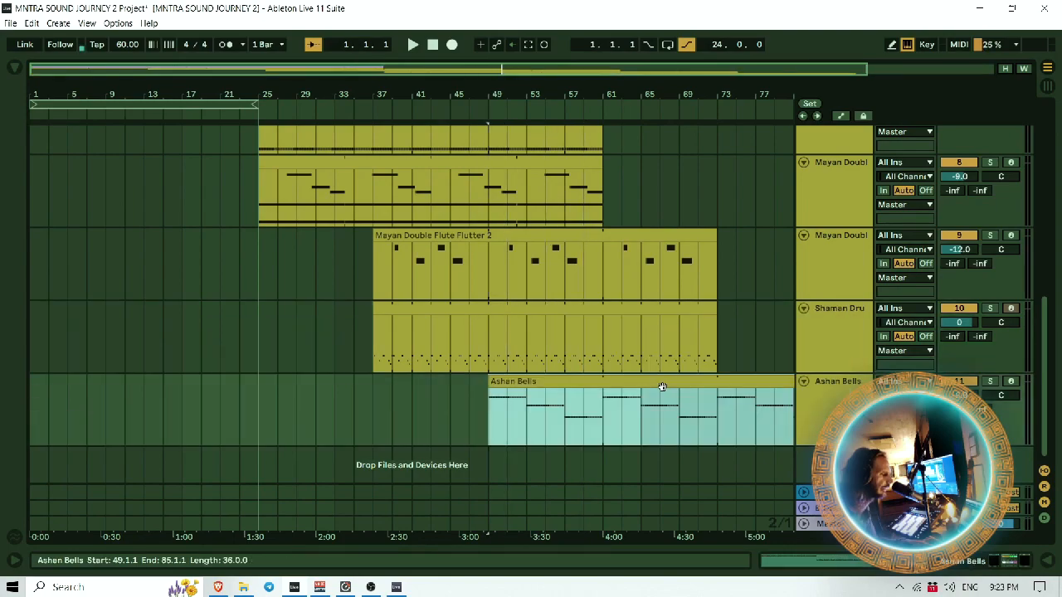
Step: Reactivate the first Ashan Bells track and show its device chain
{"action": "scroll", "coordinate": [648, 384], "scroll_direction": "up", "scroll_amount": 10}
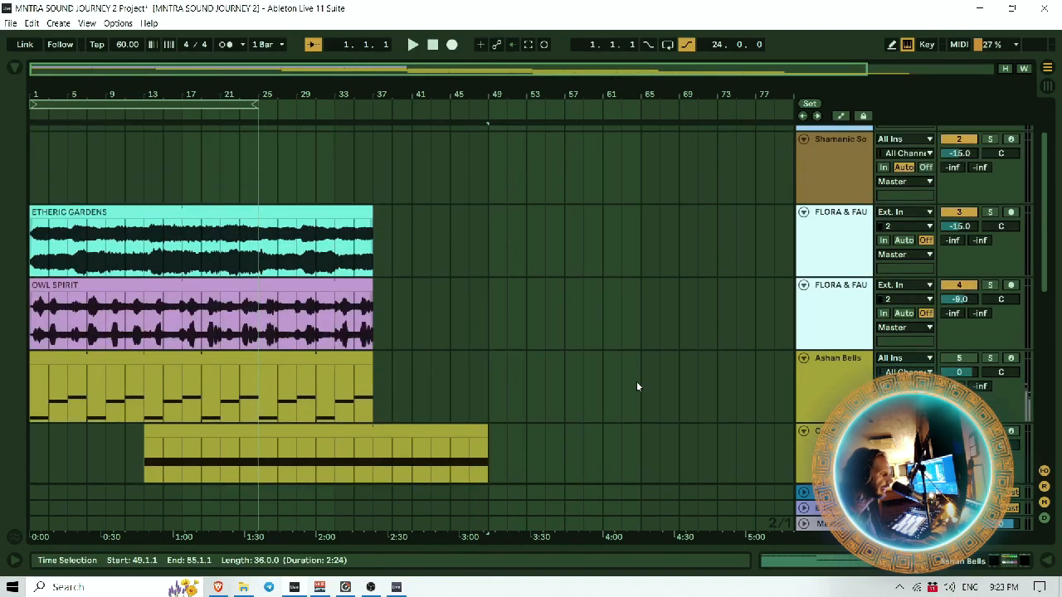
{"action": "scroll", "coordinate": [636, 386], "scroll_direction": "down", "scroll_amount": 3}
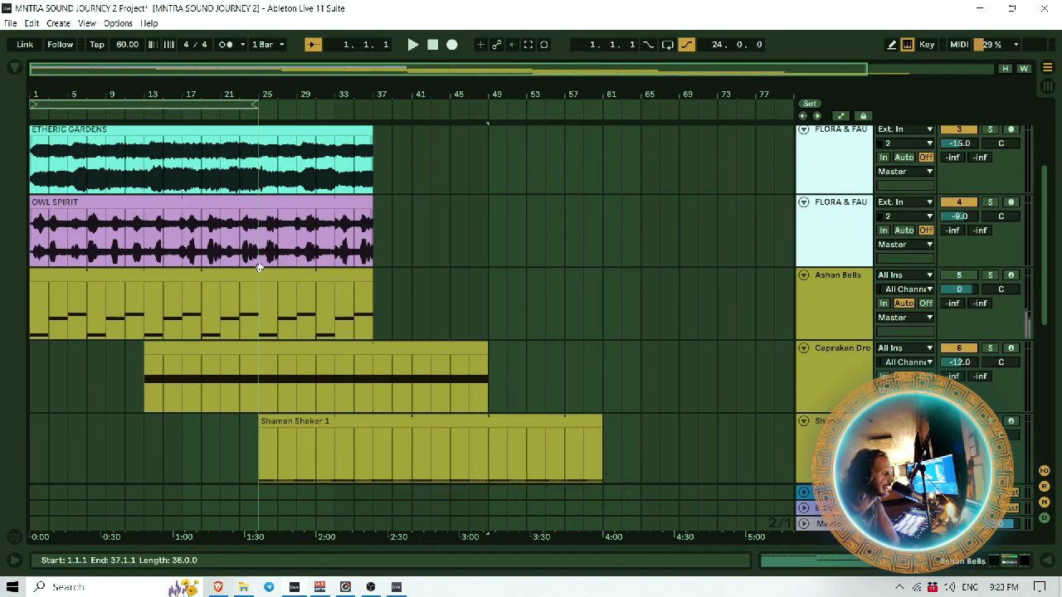
{"action": "scroll", "coordinate": [105, 207], "scroll_direction": "up", "scroll_amount": 2}
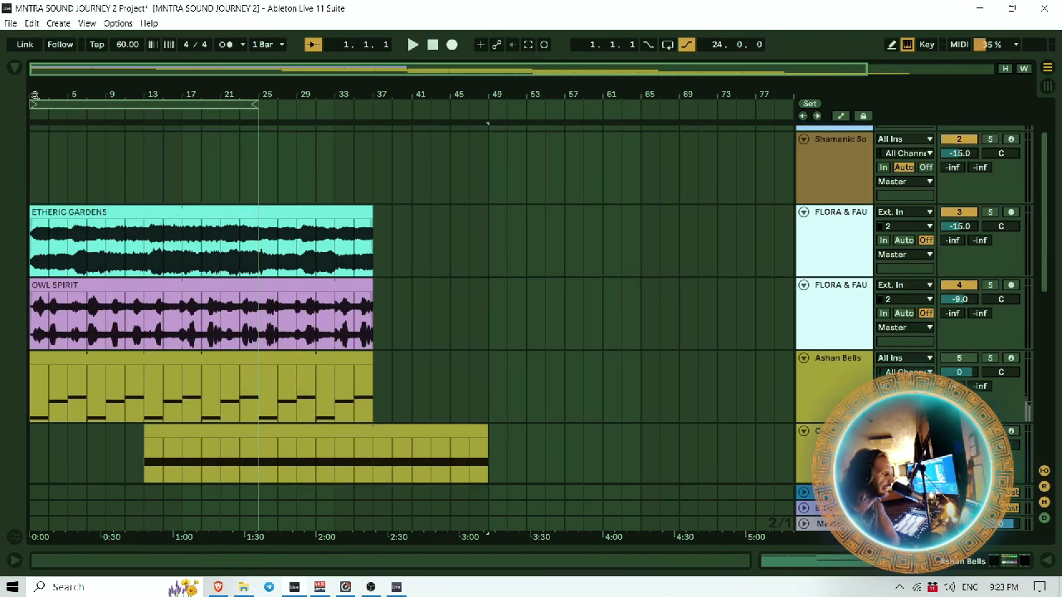
{"action": "scroll", "coordinate": [116, 201], "scroll_direction": "up", "scroll_amount": 1}
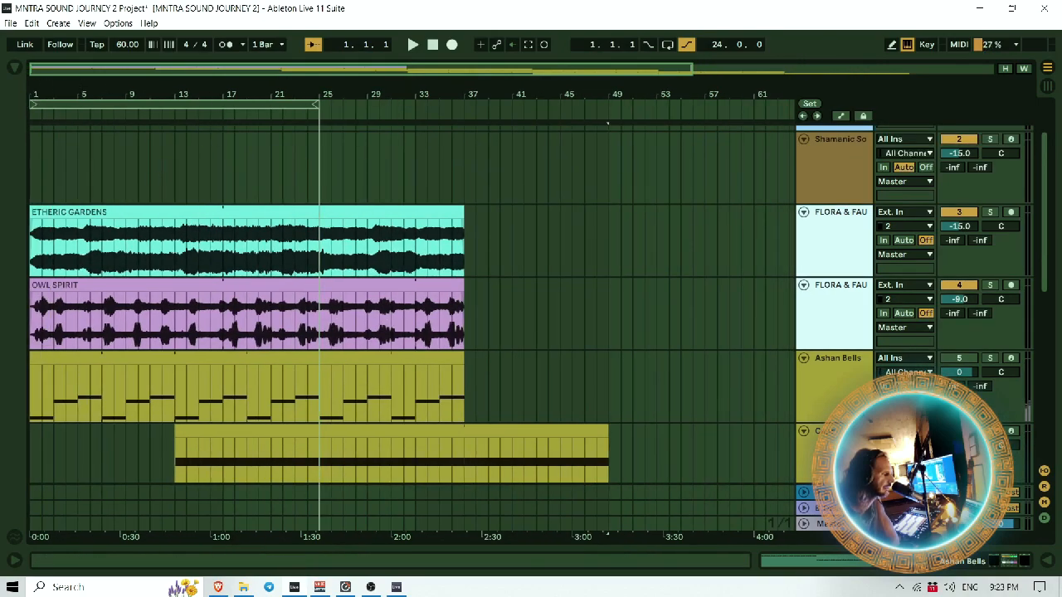
{"action": "left_click_drag", "start_coordinate": [44, 98], "coordinate": [43, 234]}
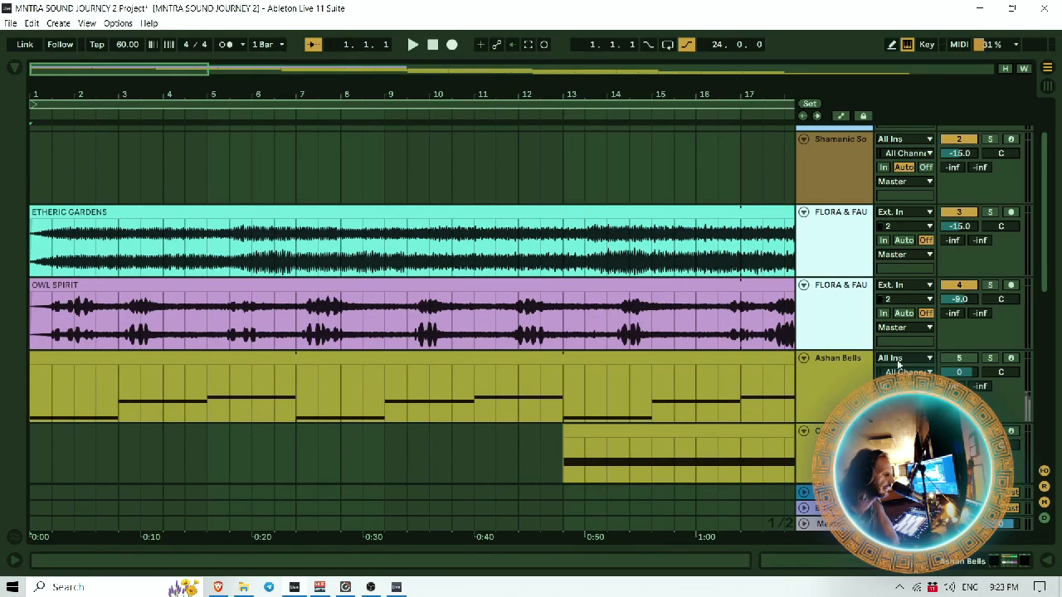
{"action": "left_click", "coordinate": [964, 358]}
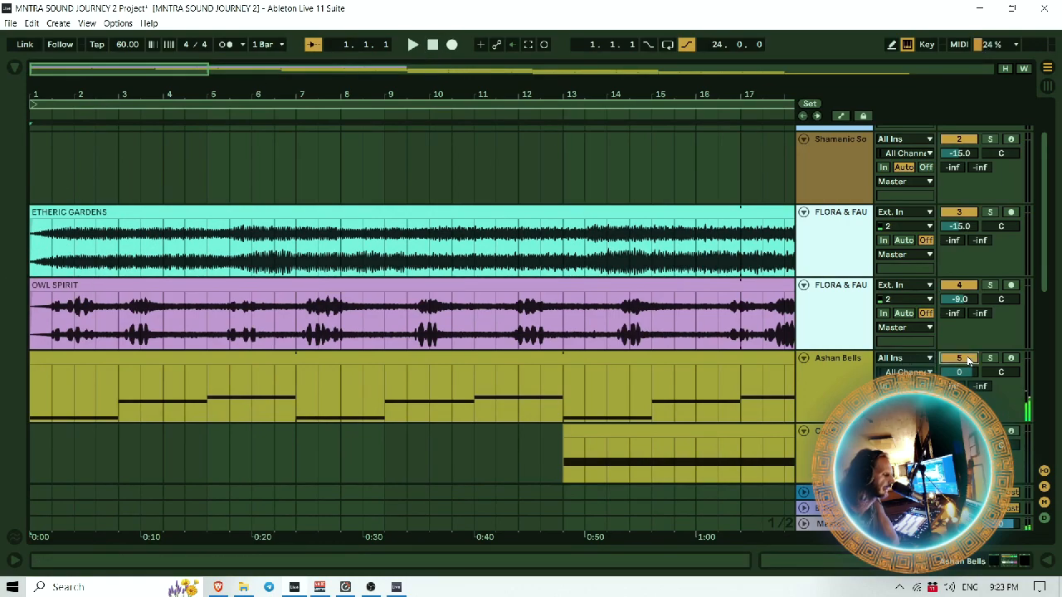
{"action": "left_click", "coordinate": [840, 367]}
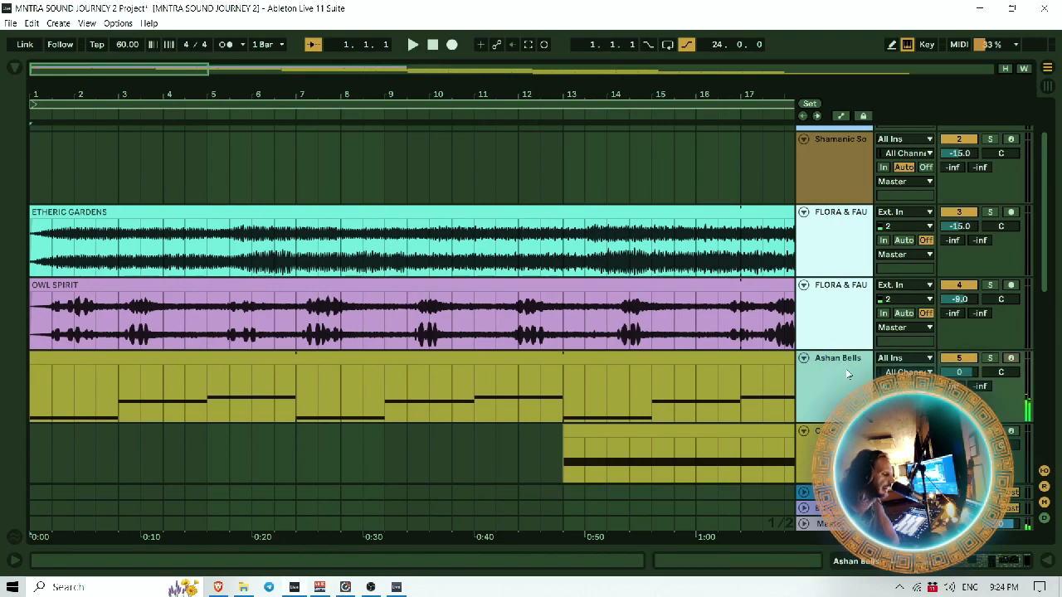
{"action": "double_click", "coordinate": [846, 375]}
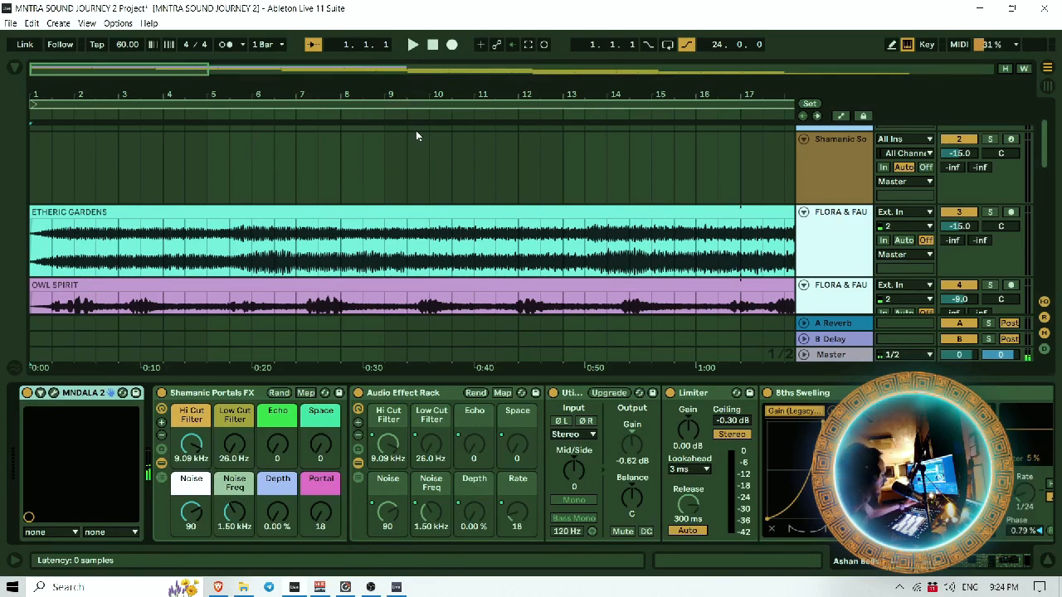
Step: Solo sampler 2 in the Matrix of the Ashan Bells track's MNDALA 2 and close the plug-in window
{"action": "key", "text": "ctrl+alt+p"}
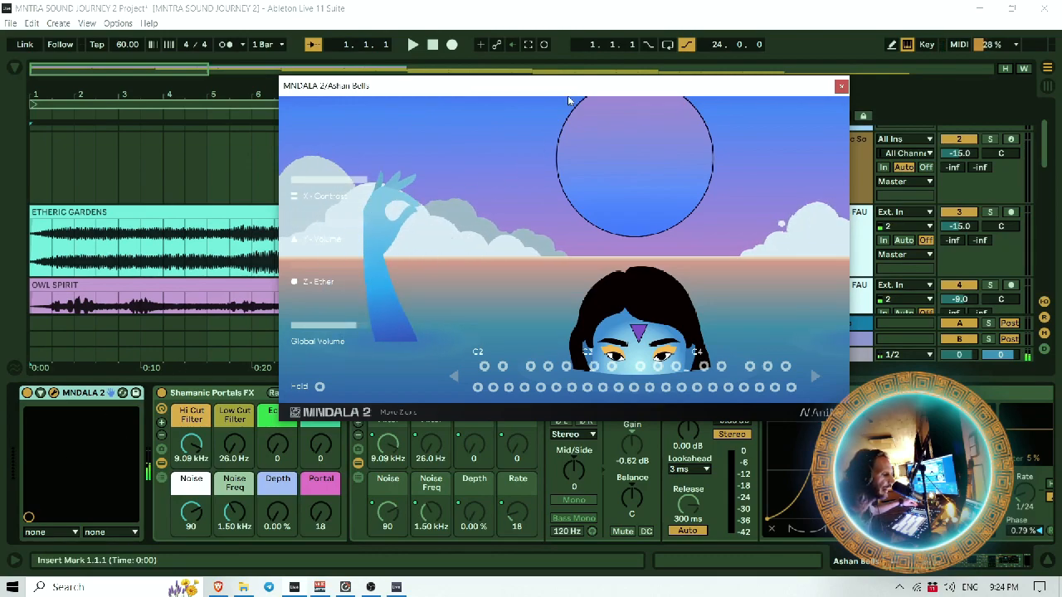
{"action": "left_click_drag", "start_coordinate": [567, 89], "coordinate": [483, 87]}
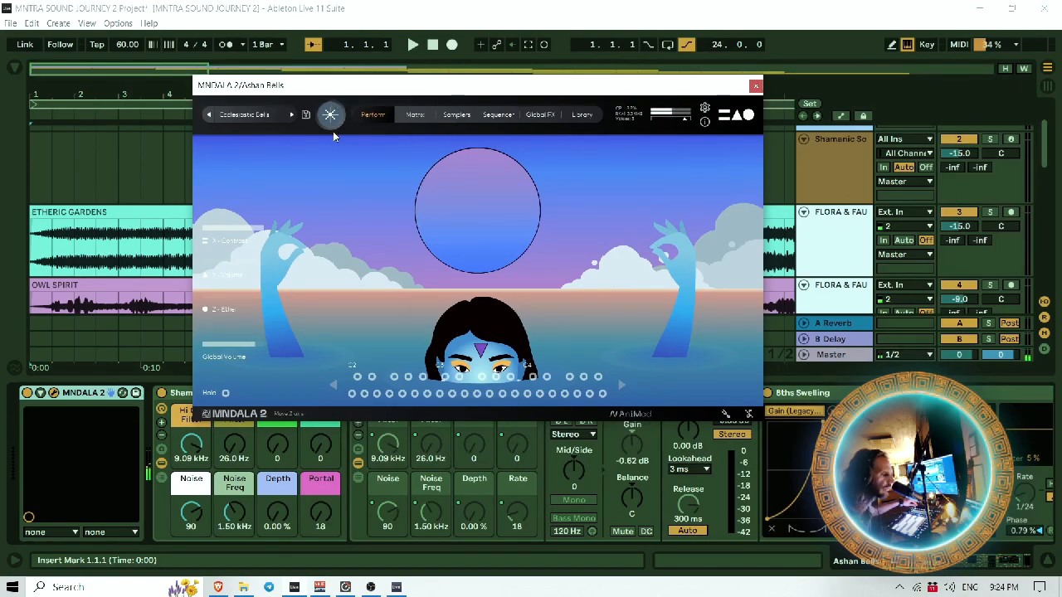
{"action": "left_click", "coordinate": [408, 115]}
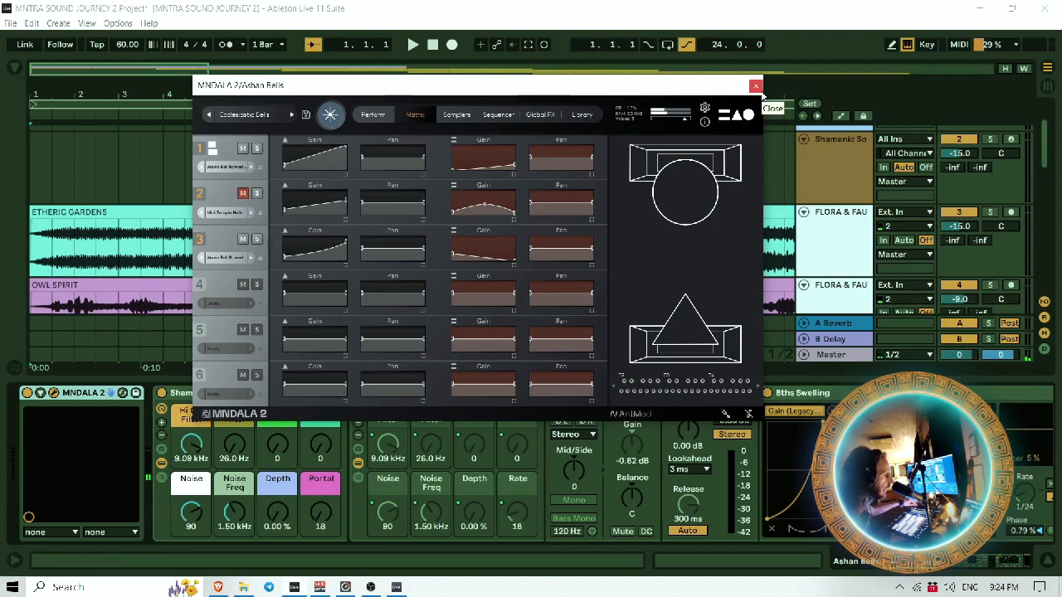
{"action": "left_click", "coordinate": [255, 197]}
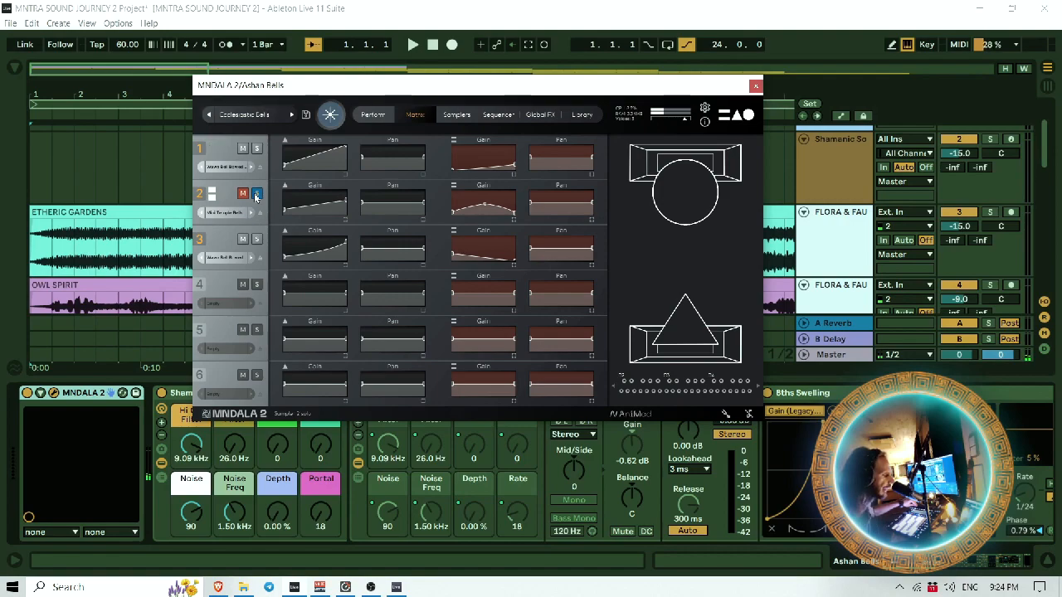
{"action": "left_click", "coordinate": [755, 86]}
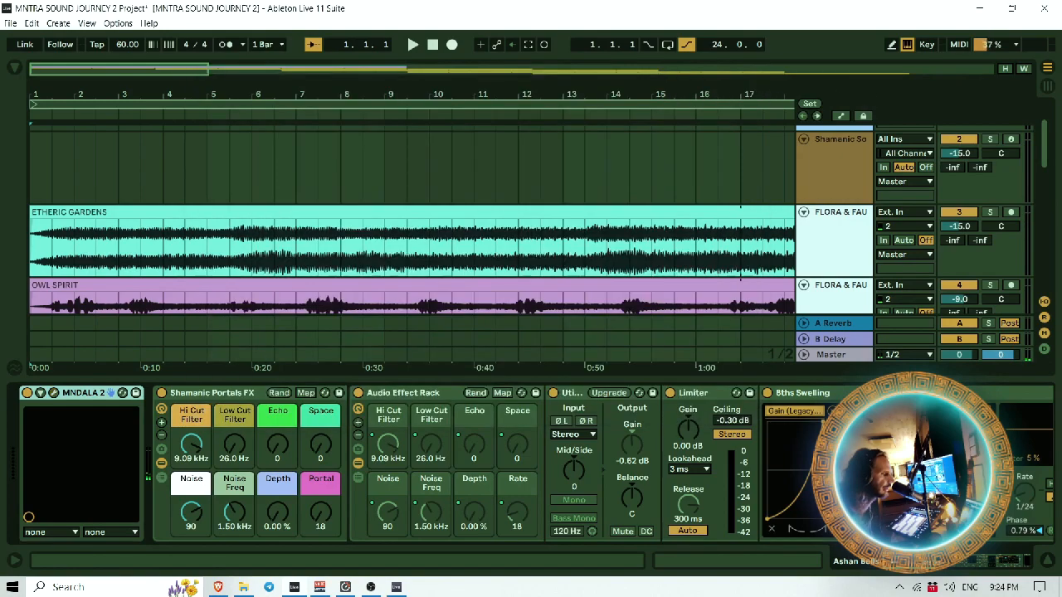
Step: Switch to Session View, launch the first Ashan Bells clip and solo its track
{"action": "left_click", "coordinate": [1046, 88]}
{"action": "left_click_drag", "start_coordinate": [400, 541], "coordinate": [454, 537]}
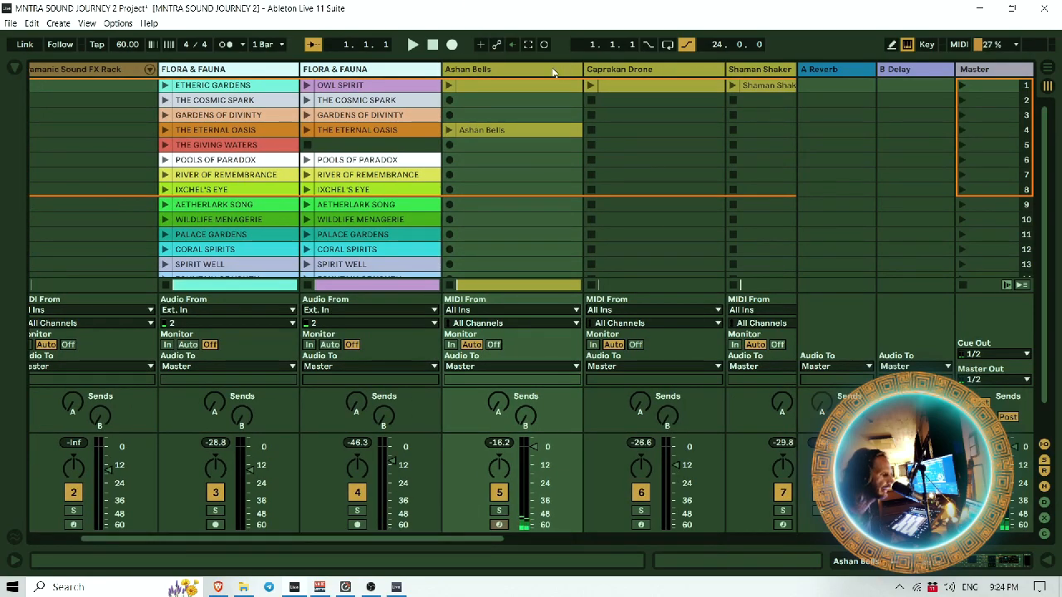
{"action": "left_click", "coordinate": [449, 86]}
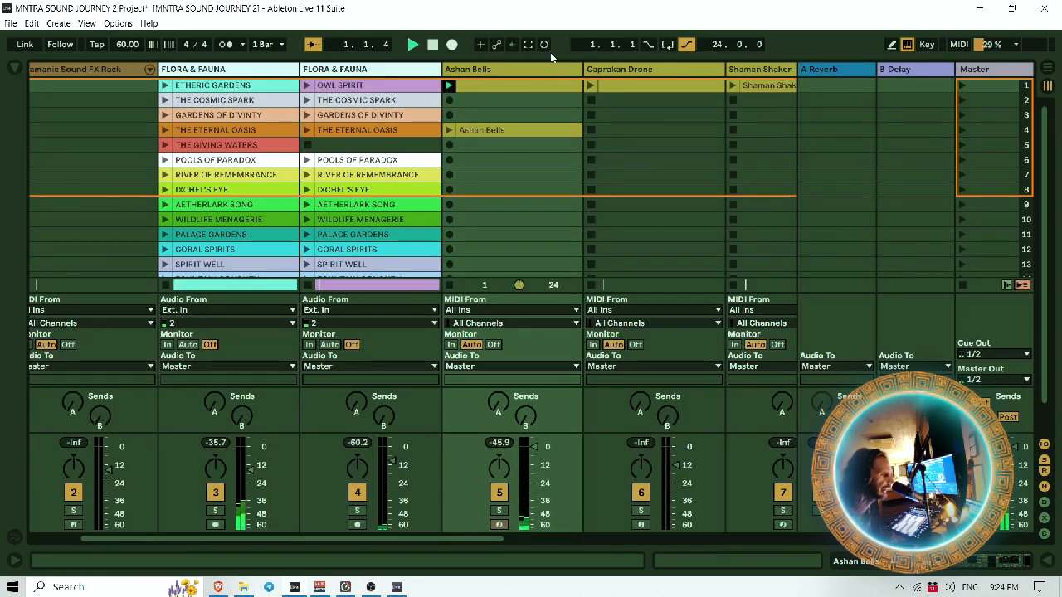
{"action": "left_click", "coordinate": [499, 510]}
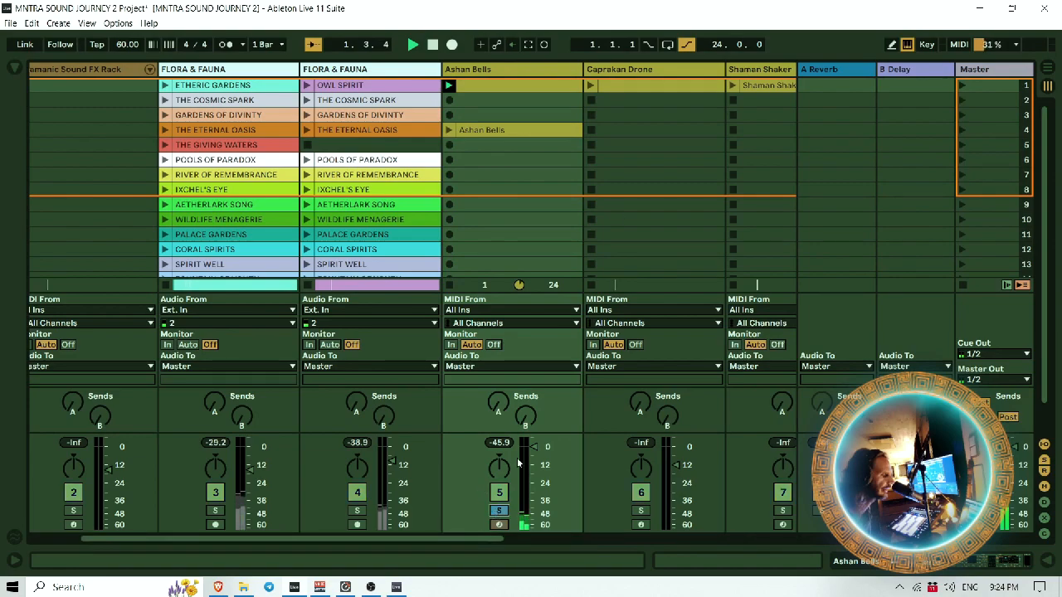
Step: Insert an audio track after Ashan Bells and set its audio input to Ashan Bells, Post Mixer
{"action": "right_click", "coordinate": [568, 70]}
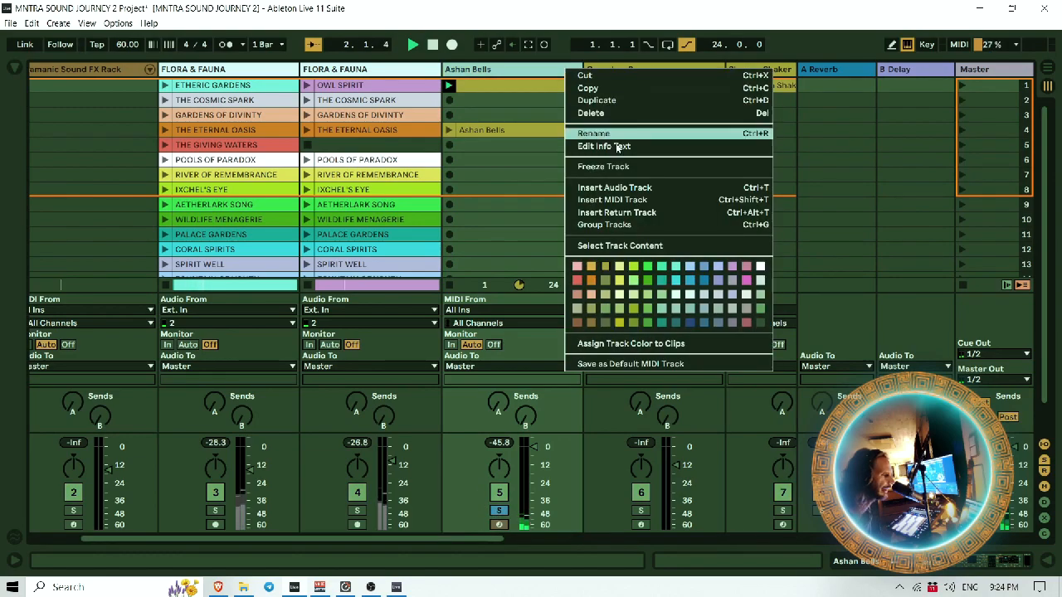
{"action": "key", "text": "Escape"}
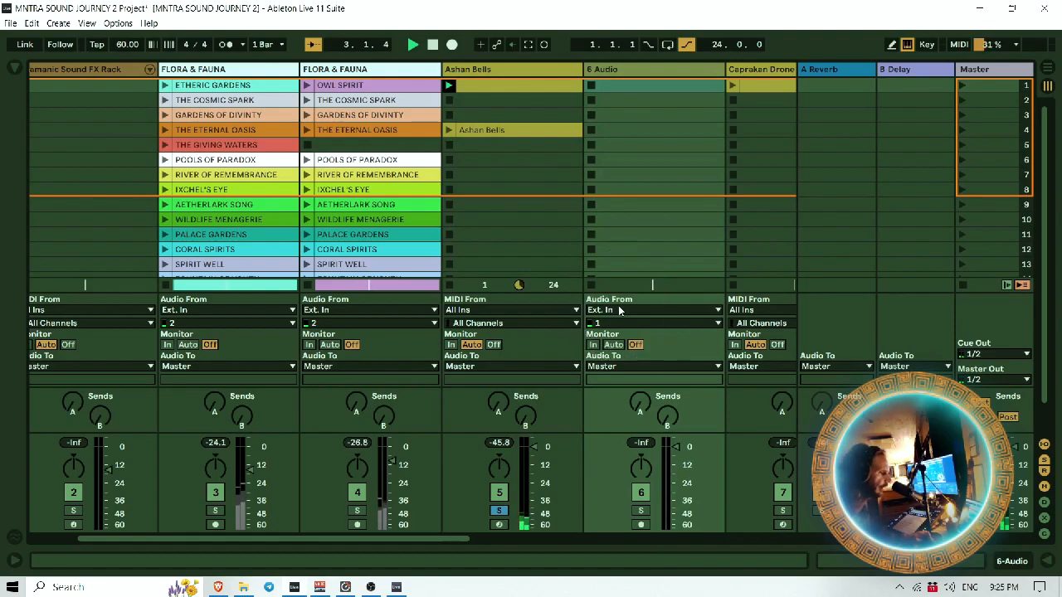
{"action": "left_click", "coordinate": [619, 311]}
{"action": "left_click", "coordinate": [646, 414]}
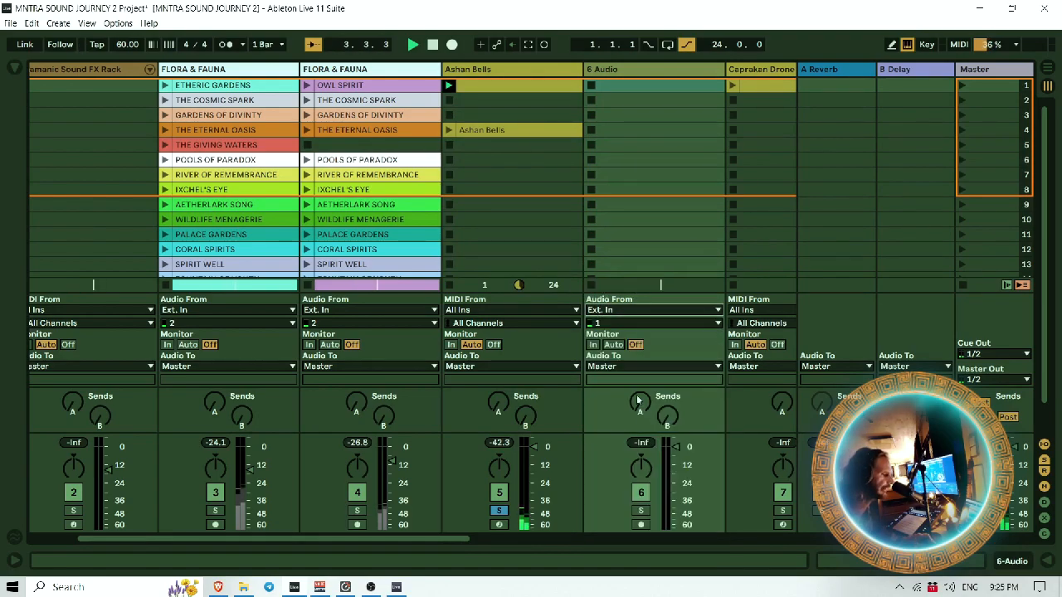
{"action": "left_click", "coordinate": [639, 525]}
Step: Examine the soloed Ashan Bells track's effects chain and MNDALA 2's Matrix and Perform pages
{"action": "double_click", "coordinate": [525, 70]}
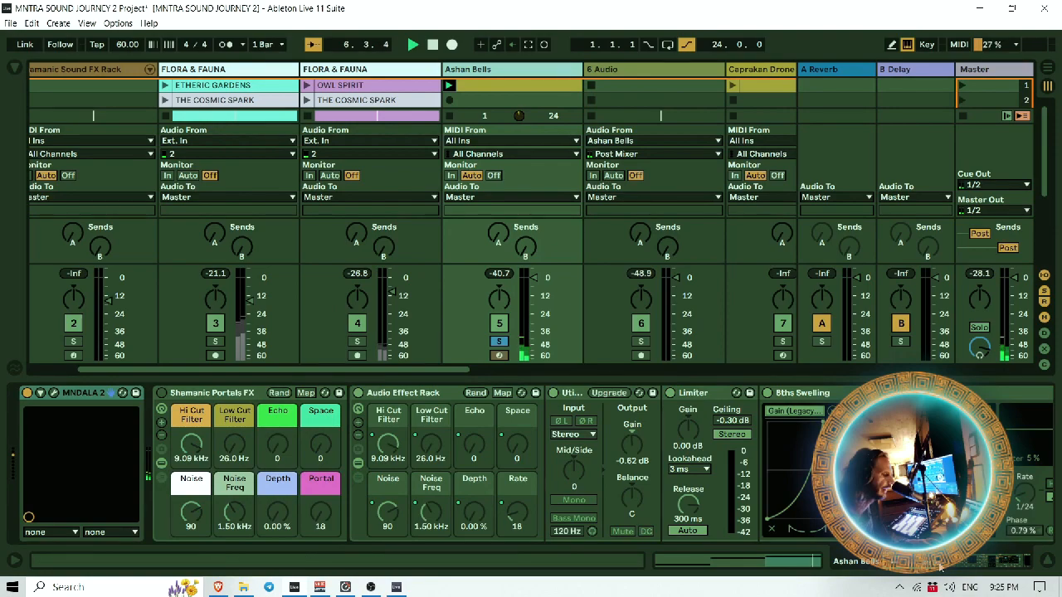
{"action": "scroll", "coordinate": [983, 561], "scroll_direction": "right", "scroll_amount": 10}
{"action": "scroll", "coordinate": [984, 561], "scroll_direction": "right", "scroll_amount": 8}
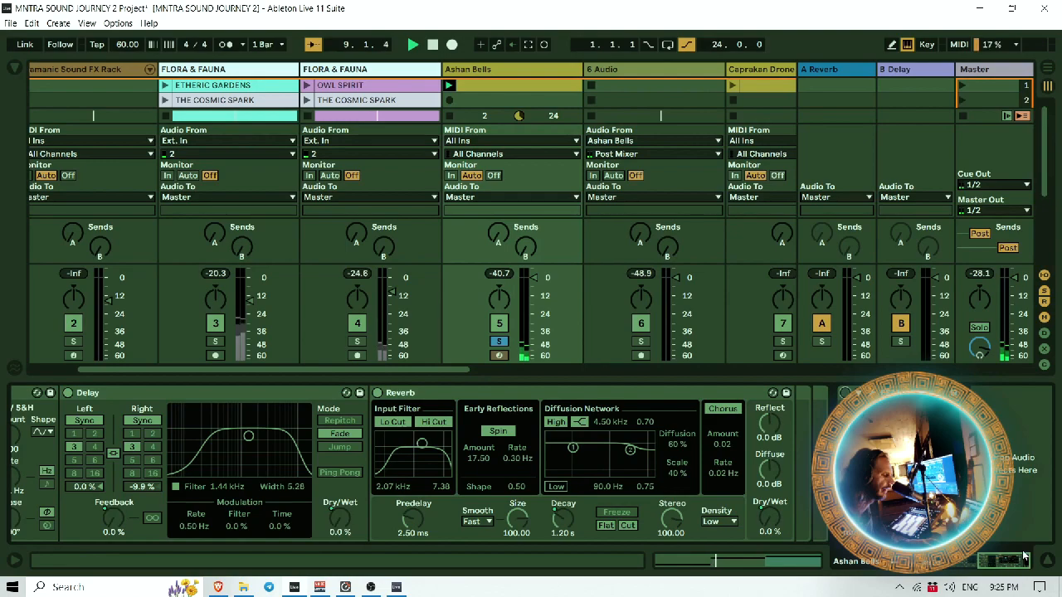
{"action": "left_click_drag", "start_coordinate": [1018, 562], "coordinate": [962, 569]}
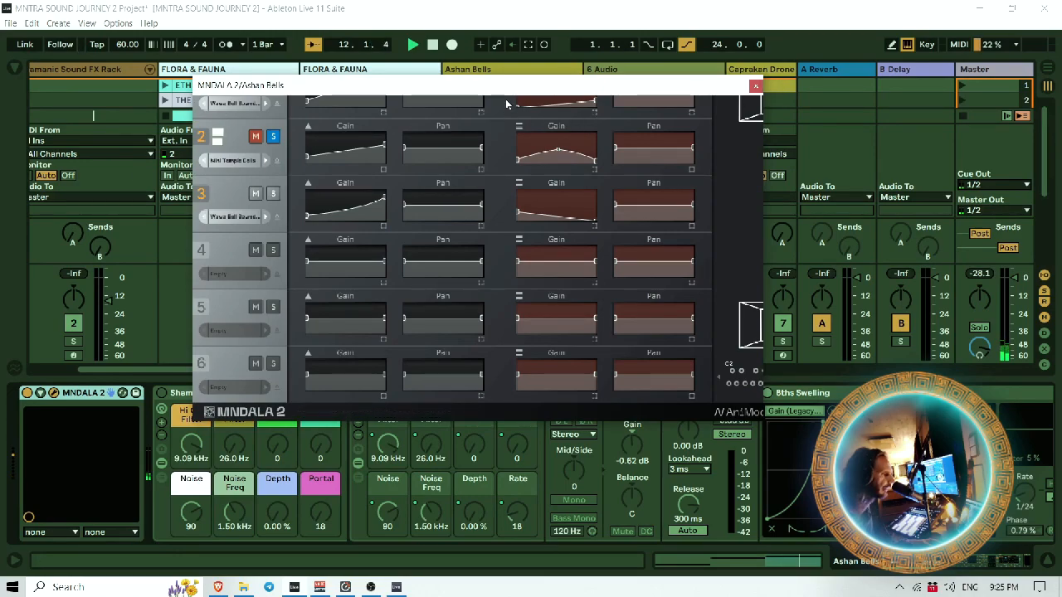
{"action": "left_click_drag", "start_coordinate": [449, 87], "coordinate": [536, 128]}
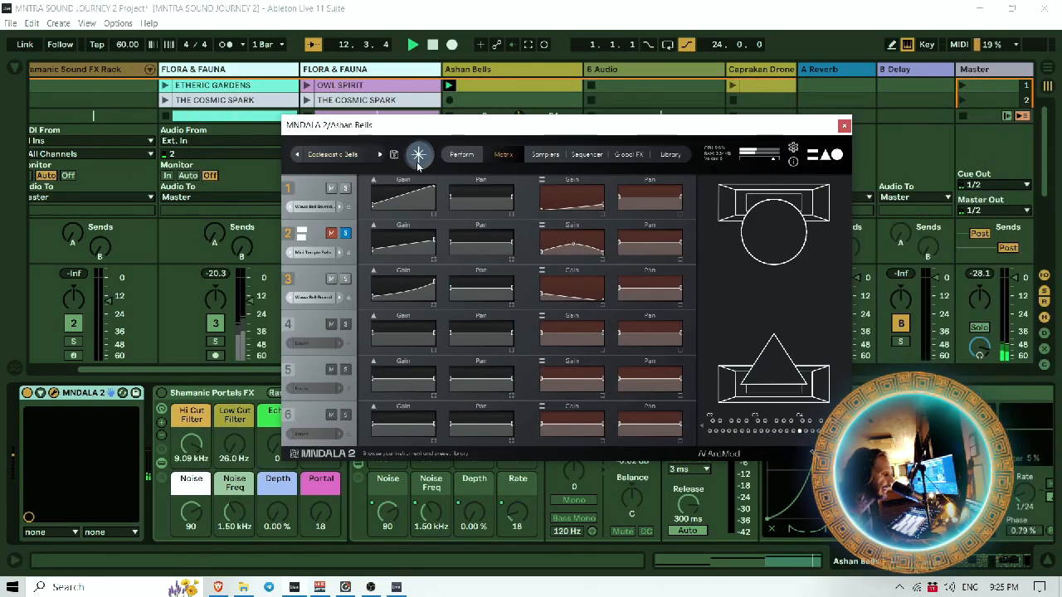
{"action": "left_click", "coordinate": [471, 148]}
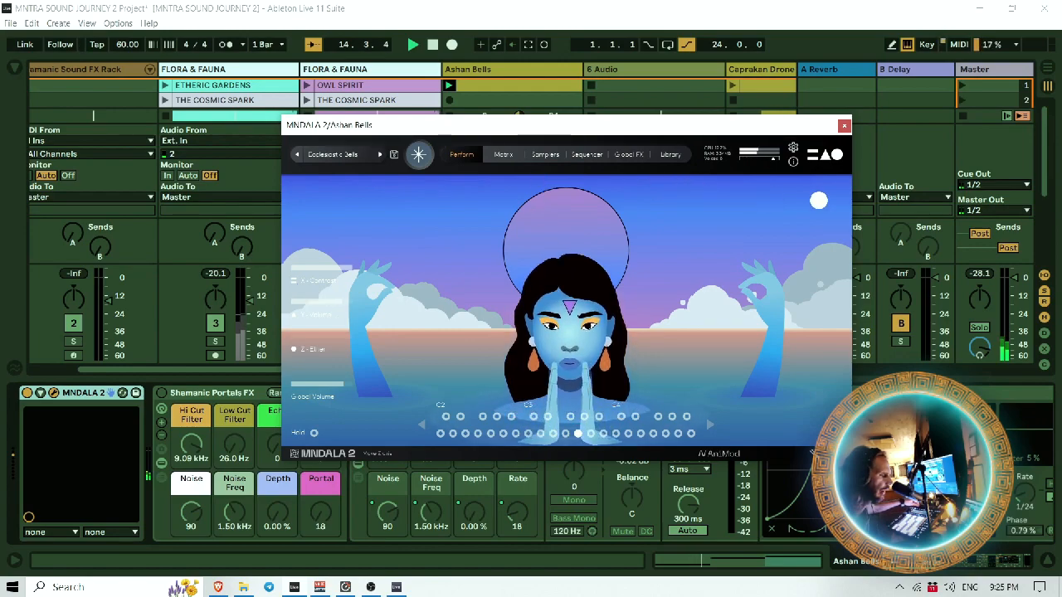
{"action": "left_click", "coordinate": [844, 127]}
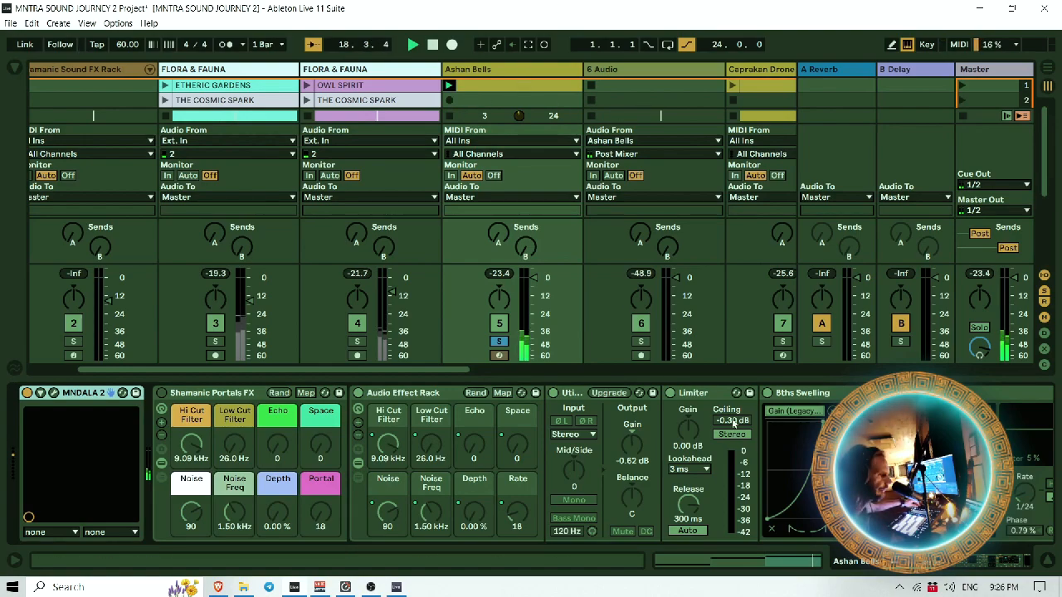
Step: Arm the 6 Audio track for recording, keep Ashan Bells soloed, hide the device chain and stop playback
{"action": "left_click", "coordinate": [641, 342]}
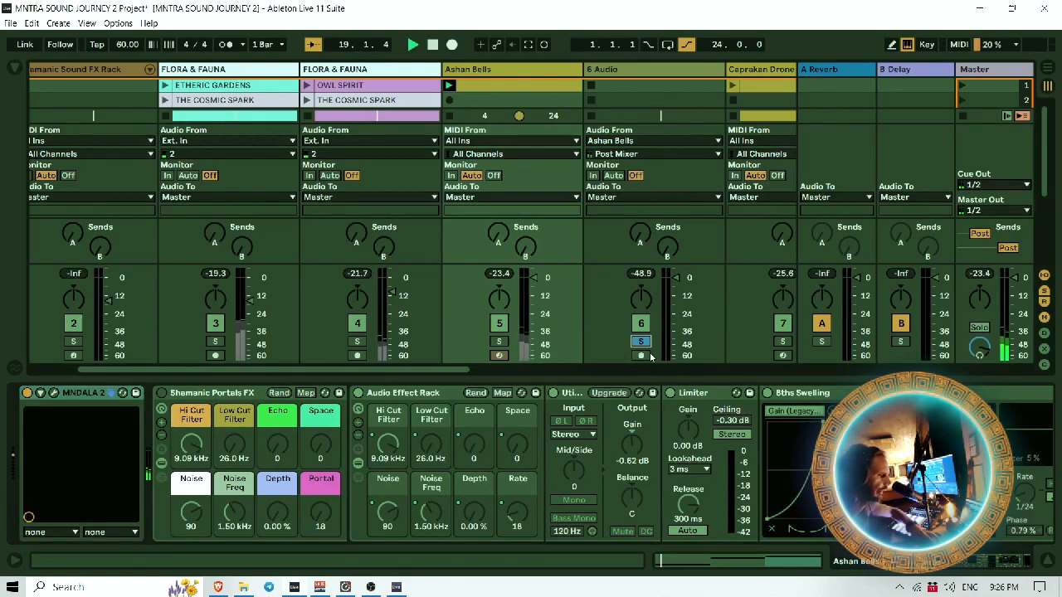
{"action": "left_click", "coordinate": [640, 355]}
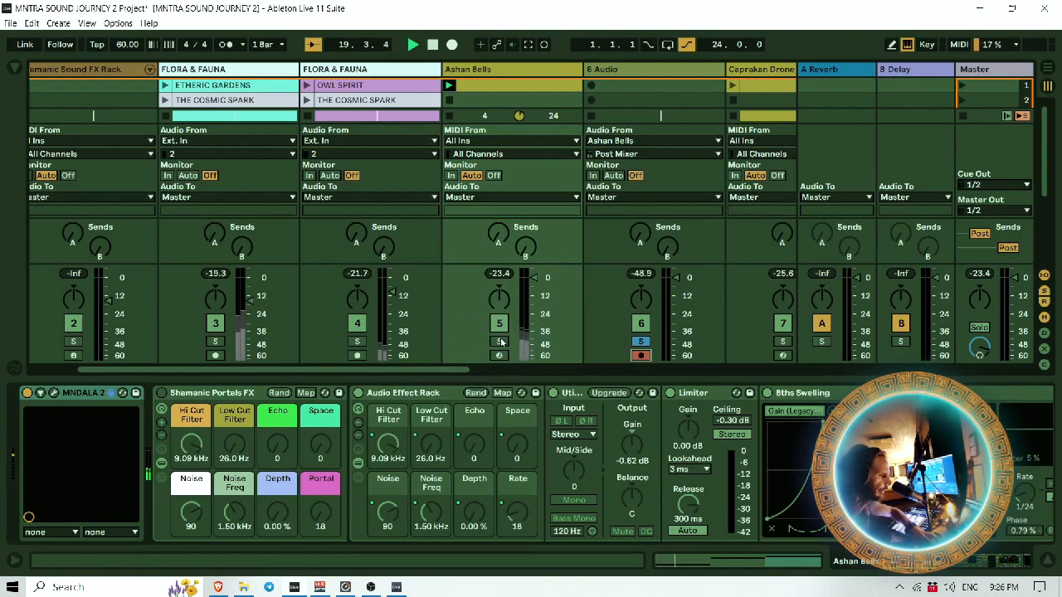
{"action": "left_click", "coordinate": [497, 342]}
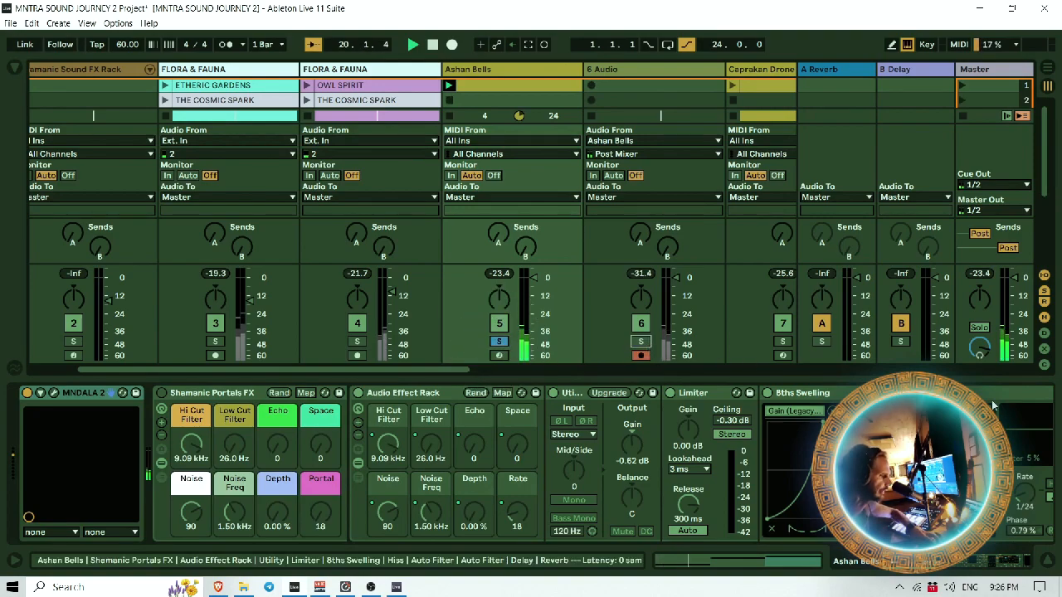
{"action": "left_click", "coordinate": [1045, 564]}
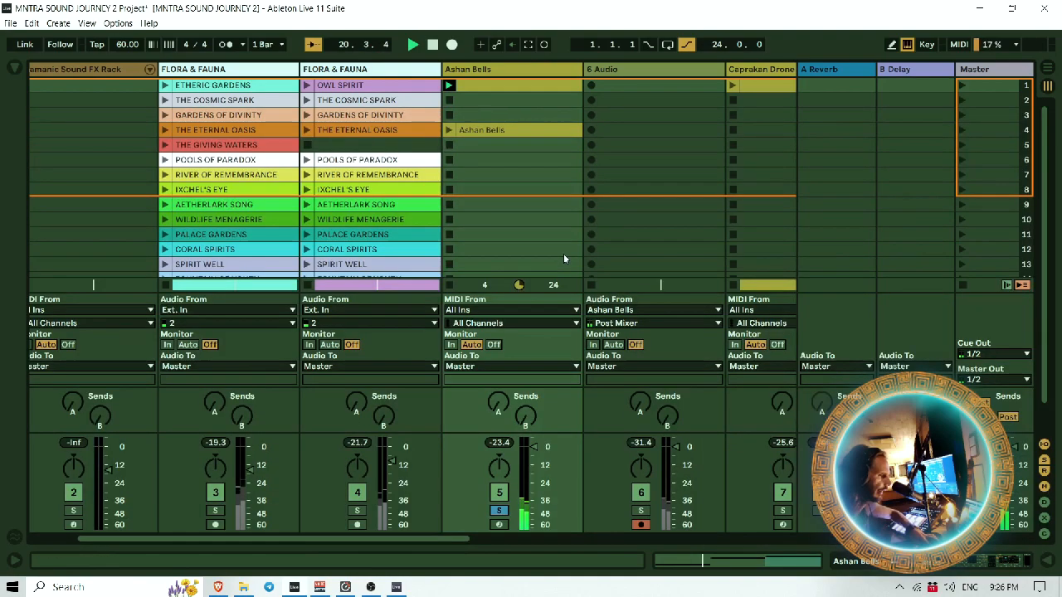
{"action": "left_click", "coordinate": [432, 47]}
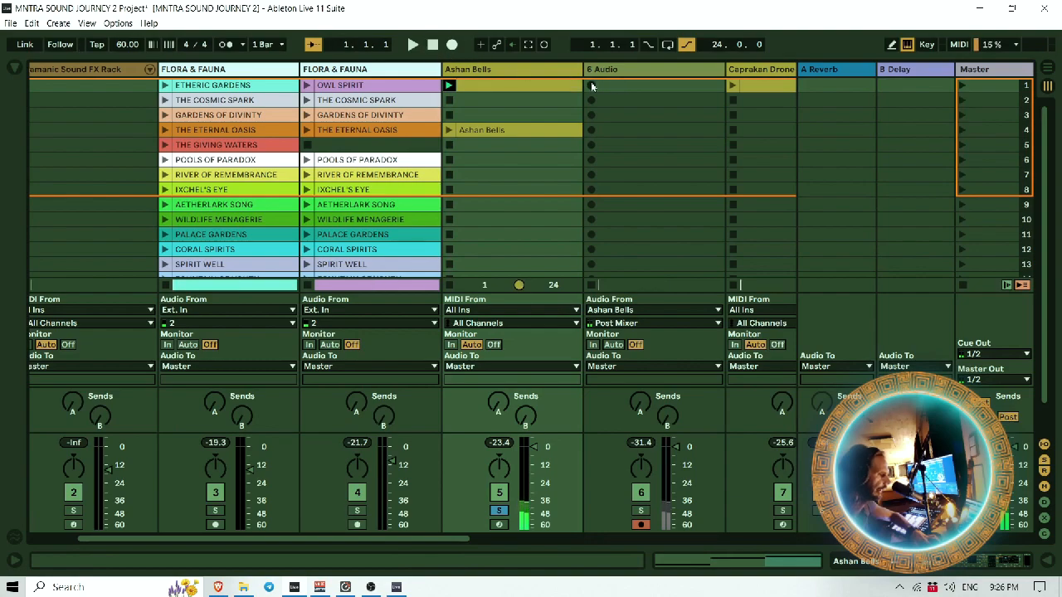
Step: Record the soloed Ashan Bells into the 6 Audio track's first clip slot while viewing its MNDALA 2 window, then close the plug-in
{"action": "left_click", "coordinate": [591, 84]}
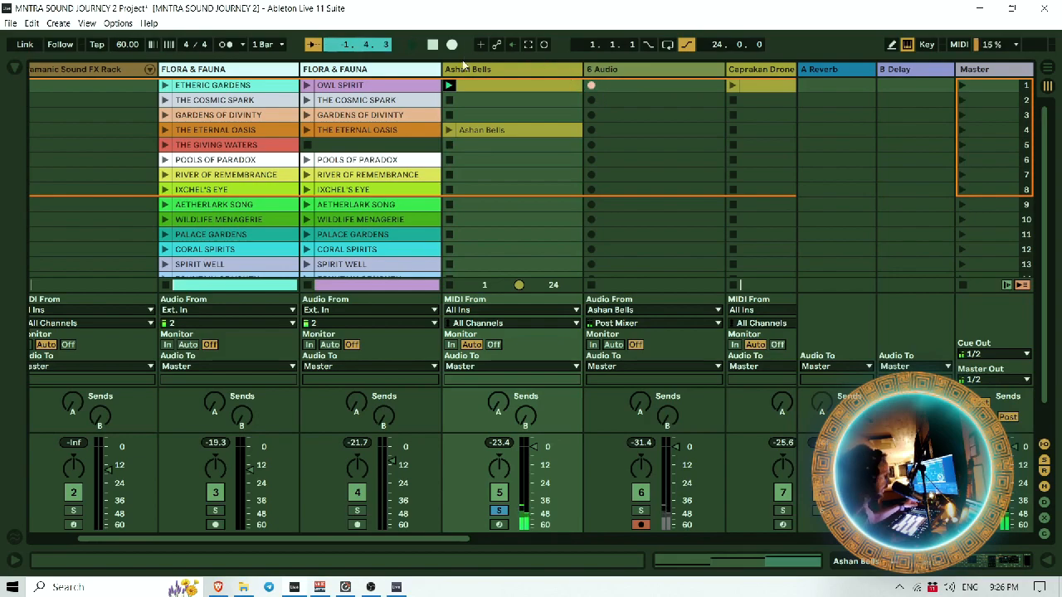
{"action": "double_click", "coordinate": [498, 69]}
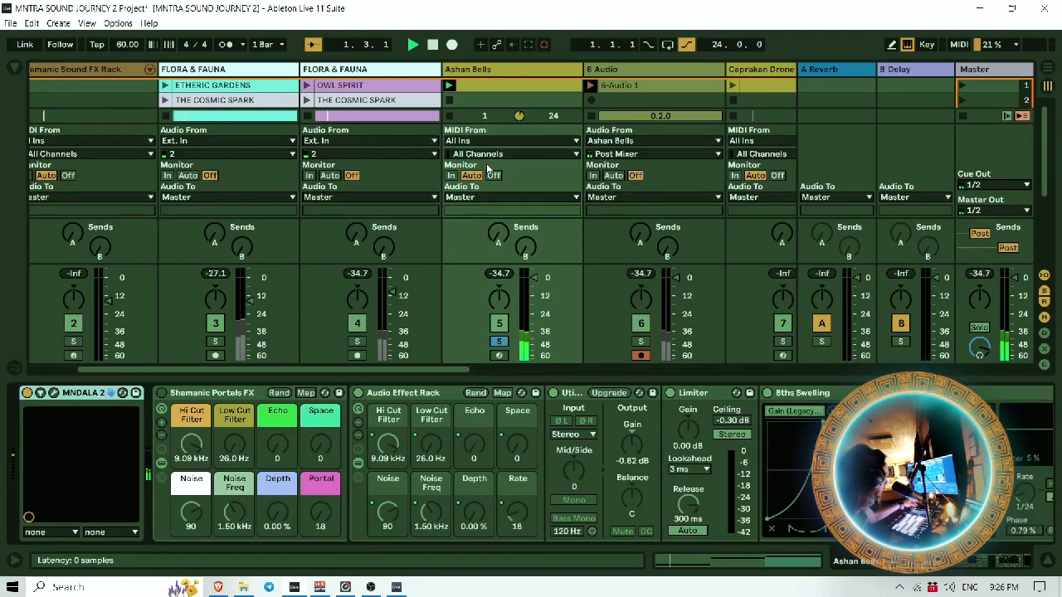
{"action": "key", "text": "ctrl+alt+p"}
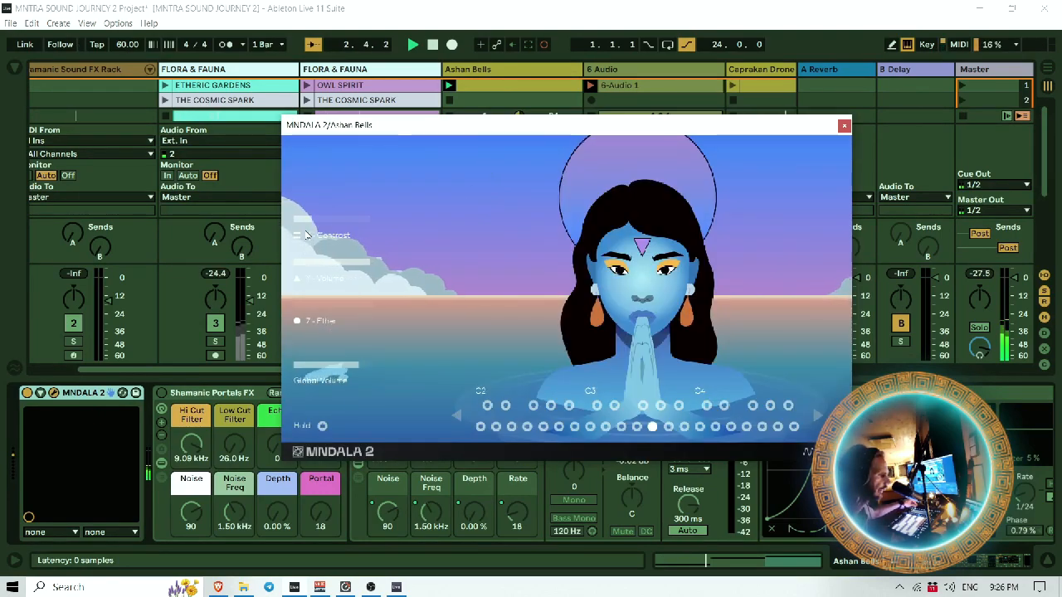
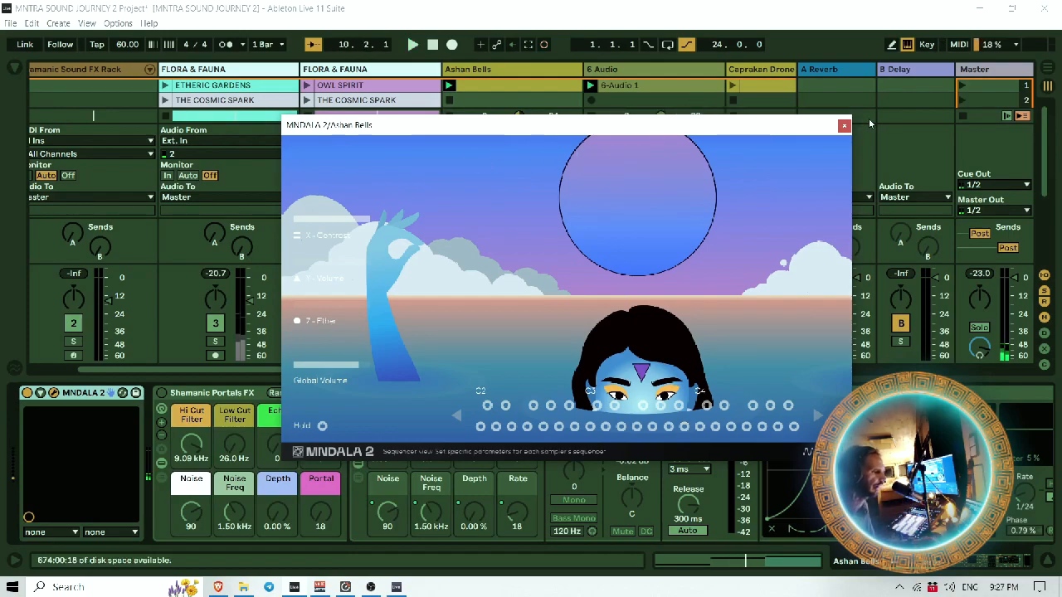
{"action": "left_click", "coordinate": [843, 127]}
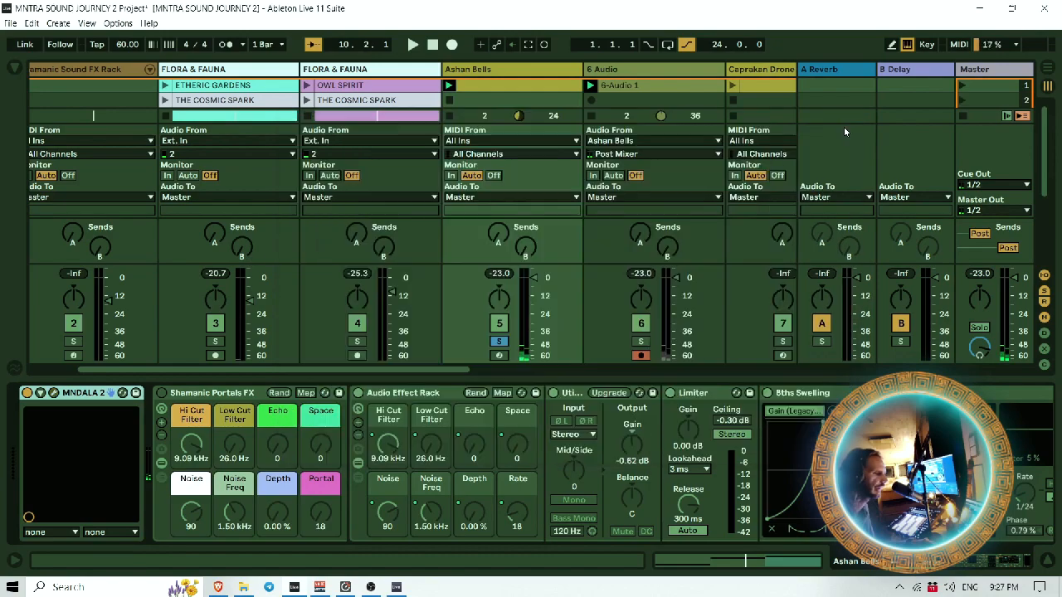
Step: Examine the recorded clip's waveform in the 6 Audio track and rename the clip to Temple Bell Atmo
{"action": "double_click", "coordinate": [686, 84]}
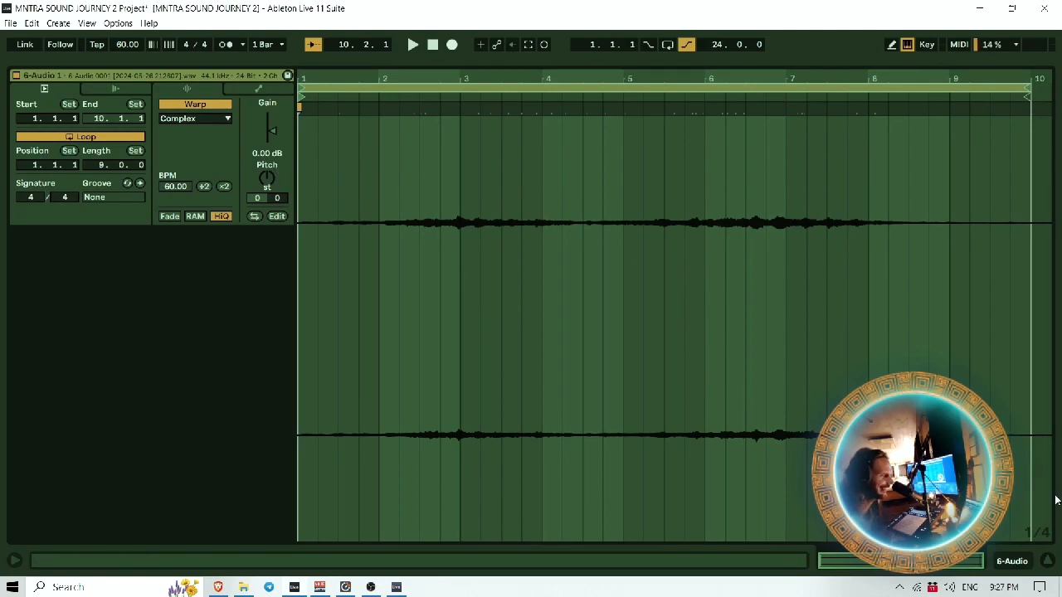
{"action": "left_click", "coordinate": [1047, 563]}
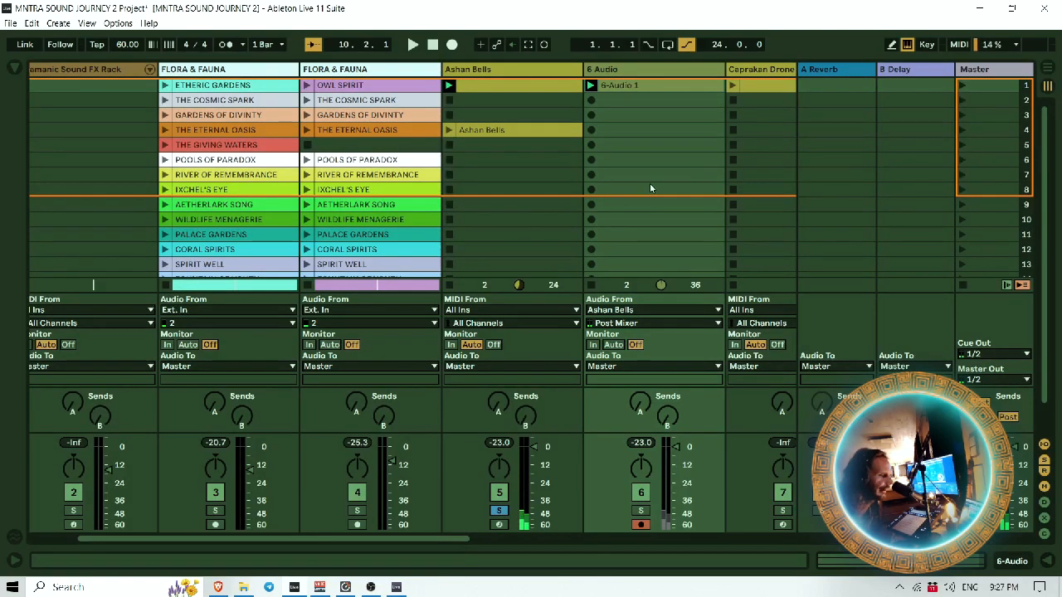
{"action": "right_click", "coordinate": [630, 79]}
{"action": "left_click", "coordinate": [694, 147]}
{"action": "type", "text": "Temple Bell Atmo"}
{"action": "key", "text": "Return"}
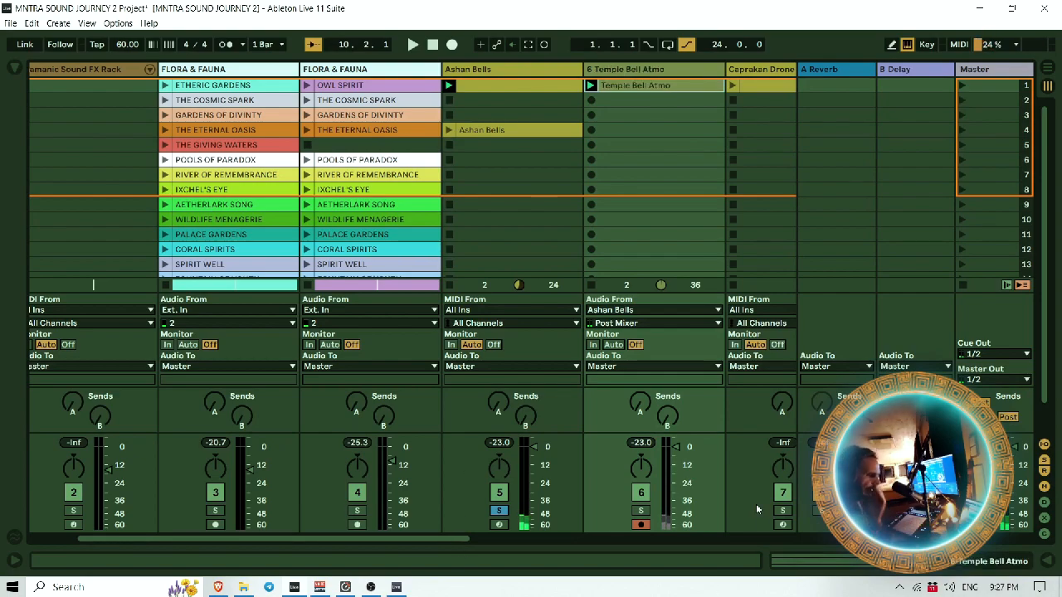
Step: Turn off solo on the Ashan Bells track and switch its bypassed effects devices back on
{"action": "left_click", "coordinate": [641, 512]}
{"action": "left_click", "coordinate": [642, 512]}
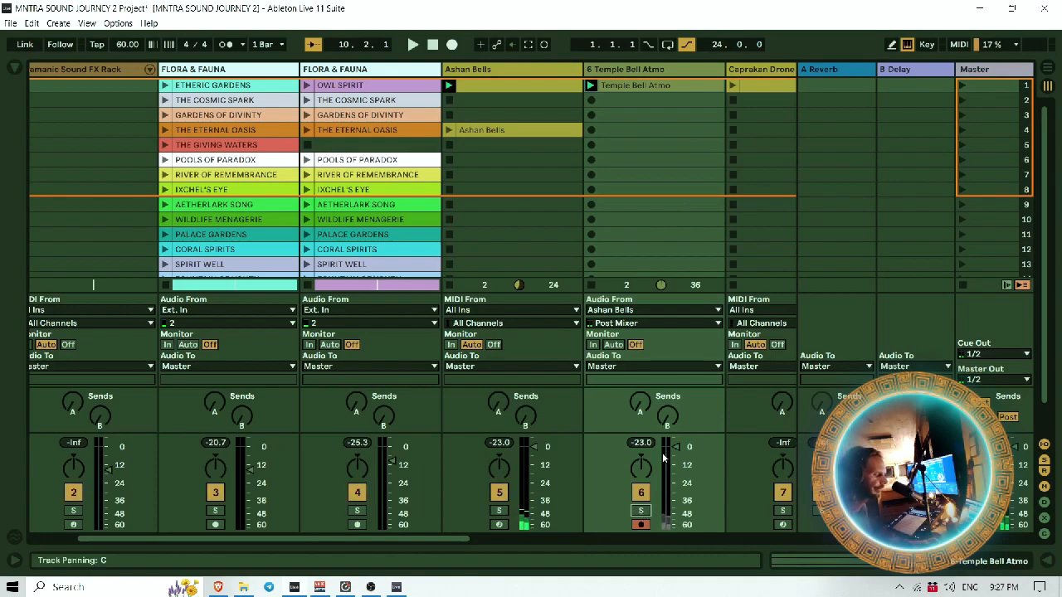
{"action": "double_click", "coordinate": [527, 69]}
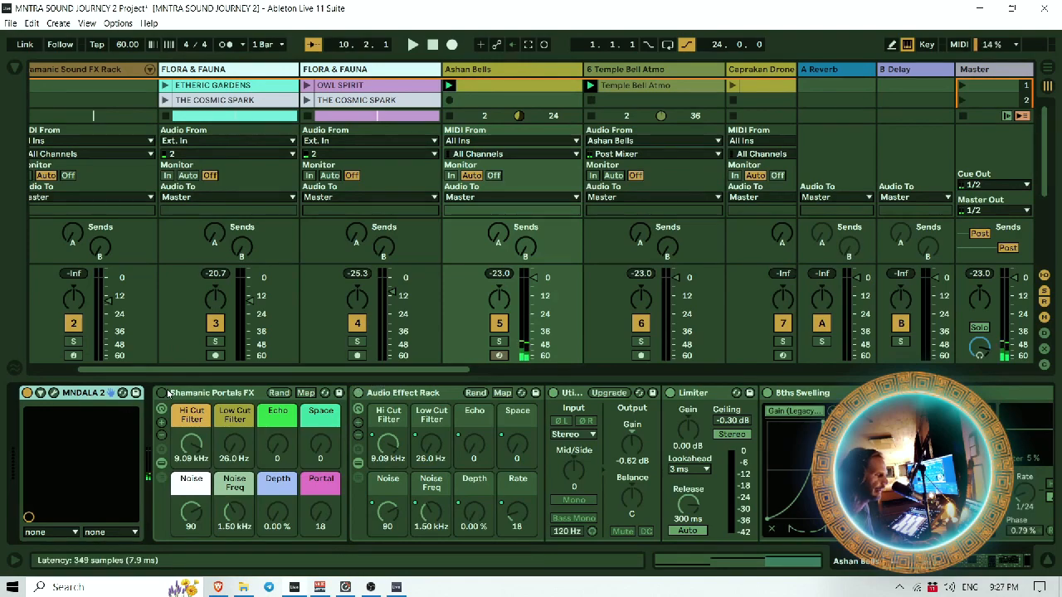
{"action": "left_click", "coordinate": [1004, 561]}
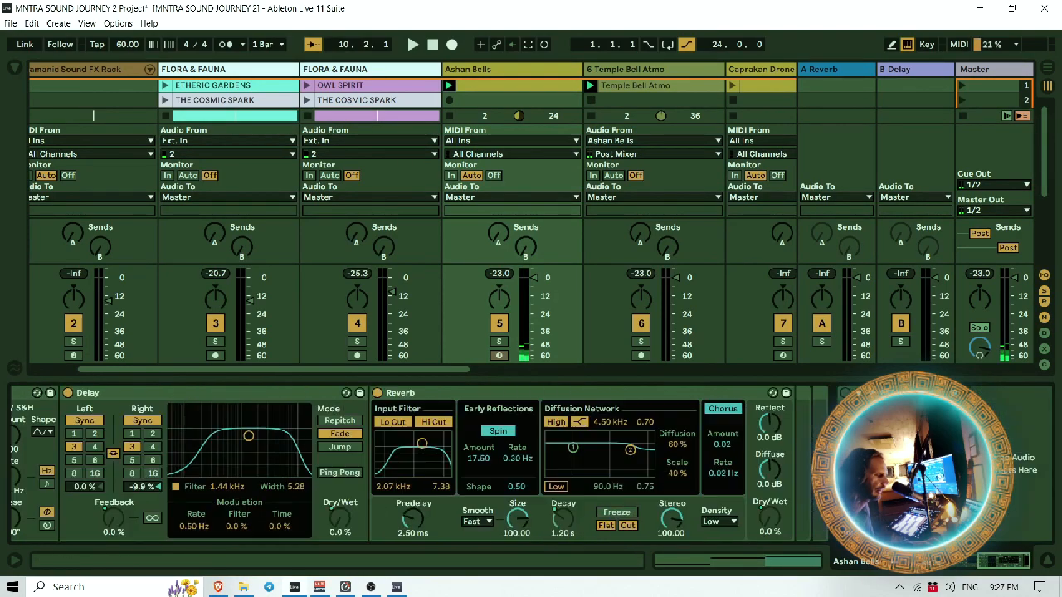
{"action": "left_click_drag", "start_coordinate": [1020, 564], "coordinate": [770, 547]}
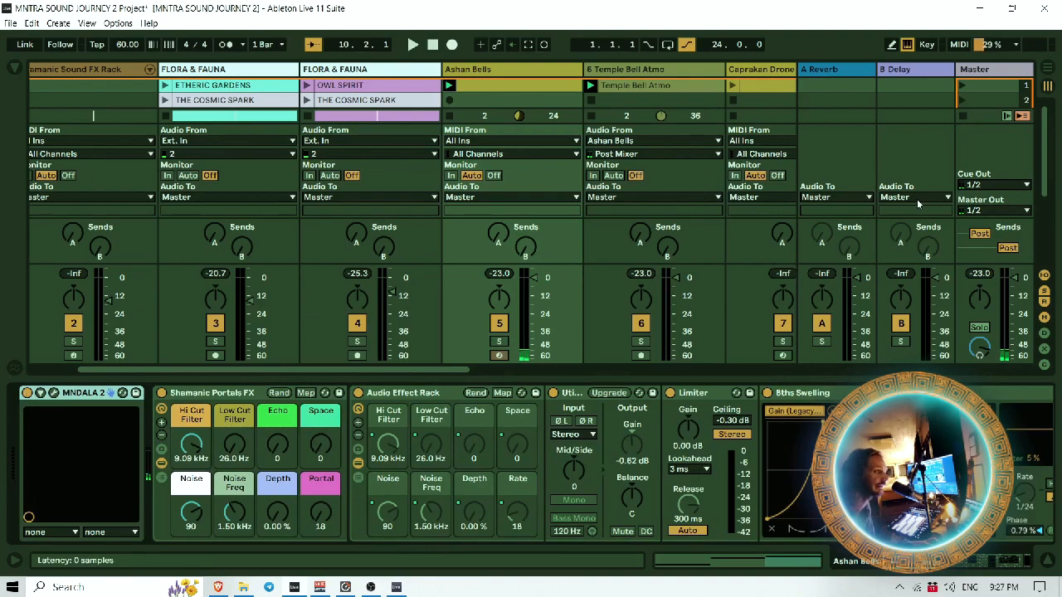
Step: Mute sampler 2 on the Matrix page of the Ashan Bells MNDALA 2 and close the plug-in window
{"action": "key", "text": "ctrl+alt+p"}
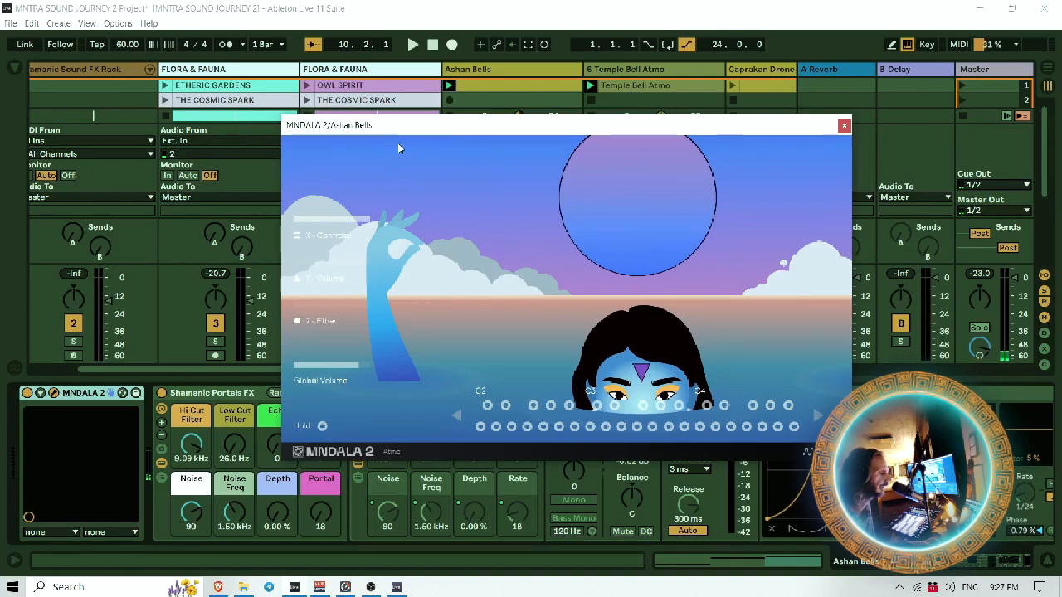
{"action": "left_click_drag", "start_coordinate": [422, 130], "coordinate": [573, 80]}
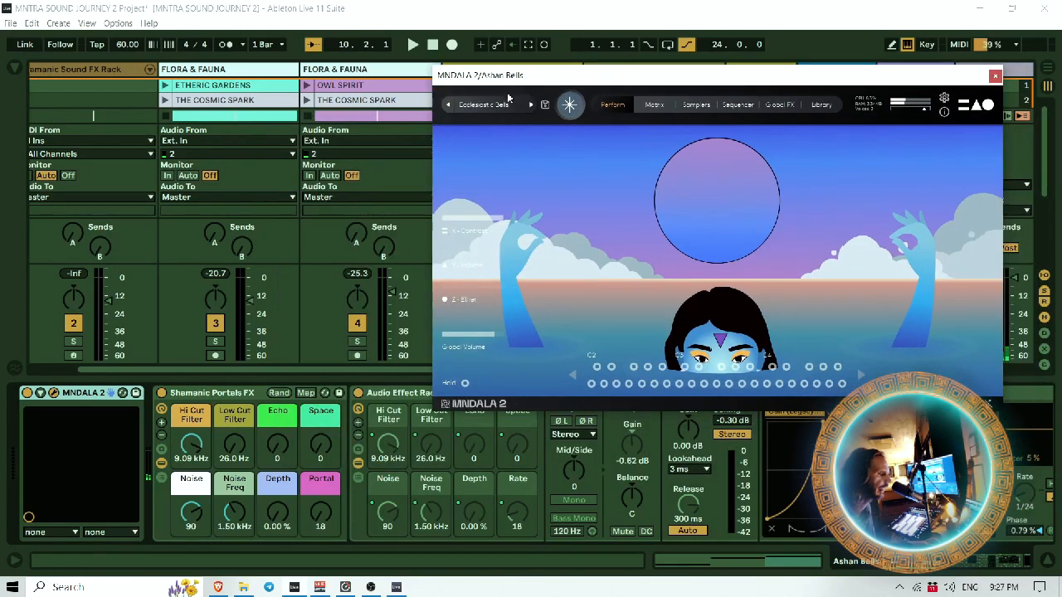
{"action": "left_click", "coordinate": [654, 106]}
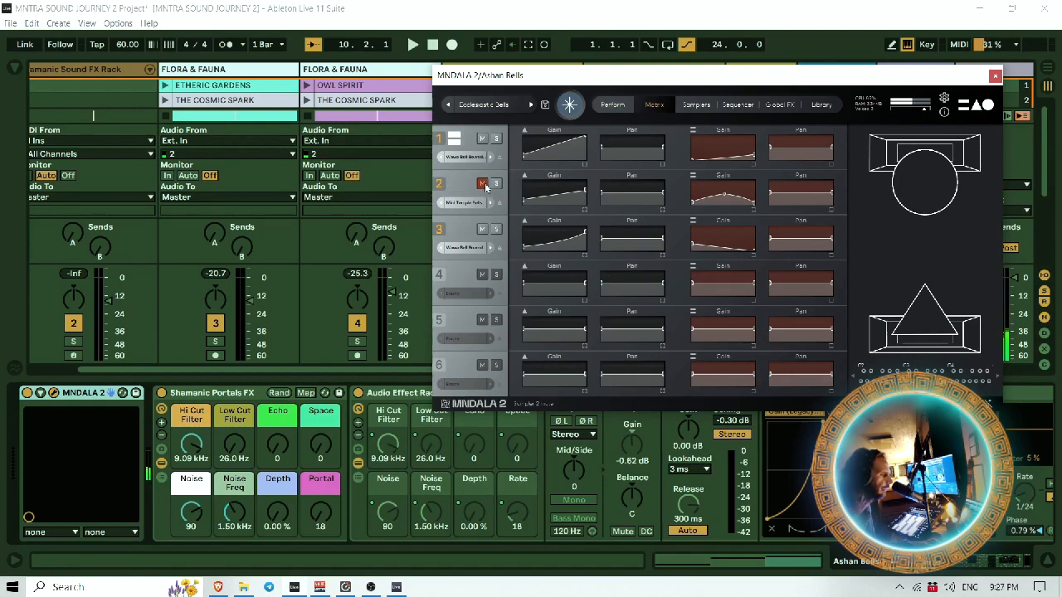
{"action": "left_click", "coordinate": [485, 184]}
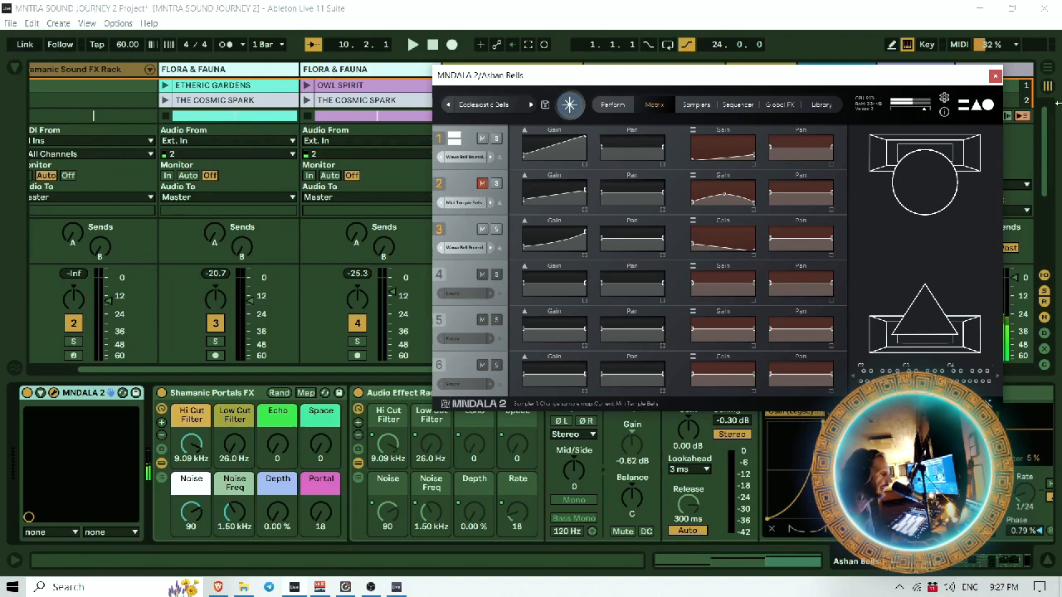
{"action": "left_click", "coordinate": [995, 77]}
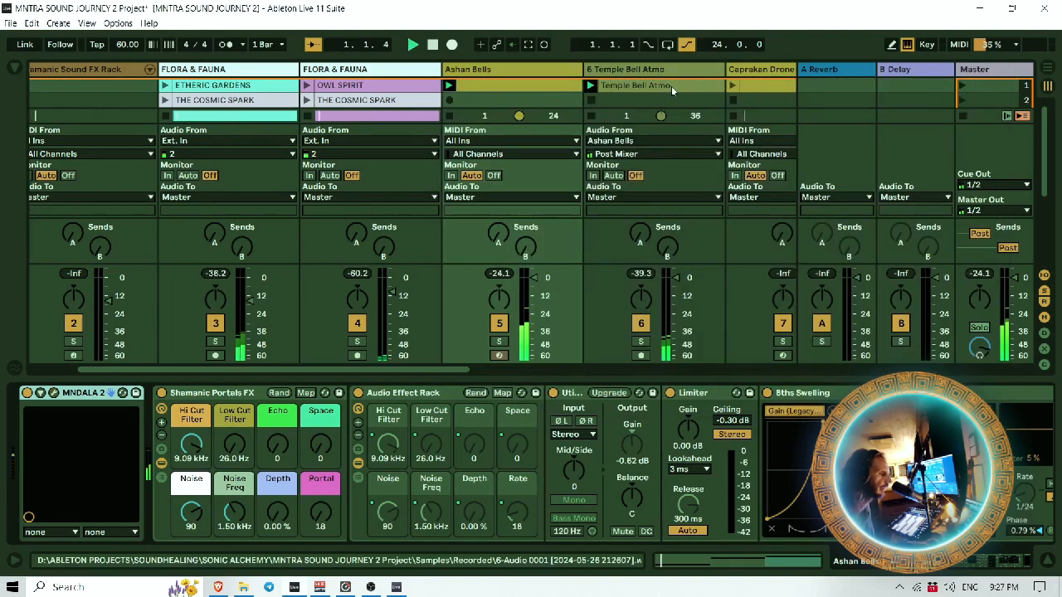
Step: Audition the Temple Bell Atmo clip and copy the Shamanic Portals FX rack from Ashan Bells onto its track
{"action": "left_click", "coordinate": [671, 86]}
{"action": "double_click", "coordinate": [670, 86]}
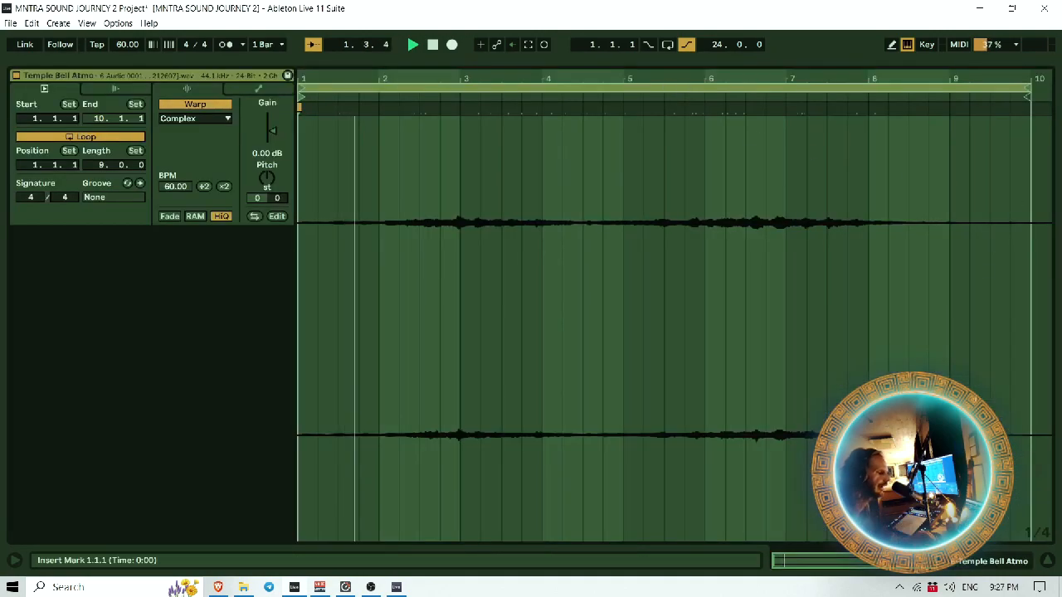
{"action": "left_click", "coordinate": [1046, 564]}
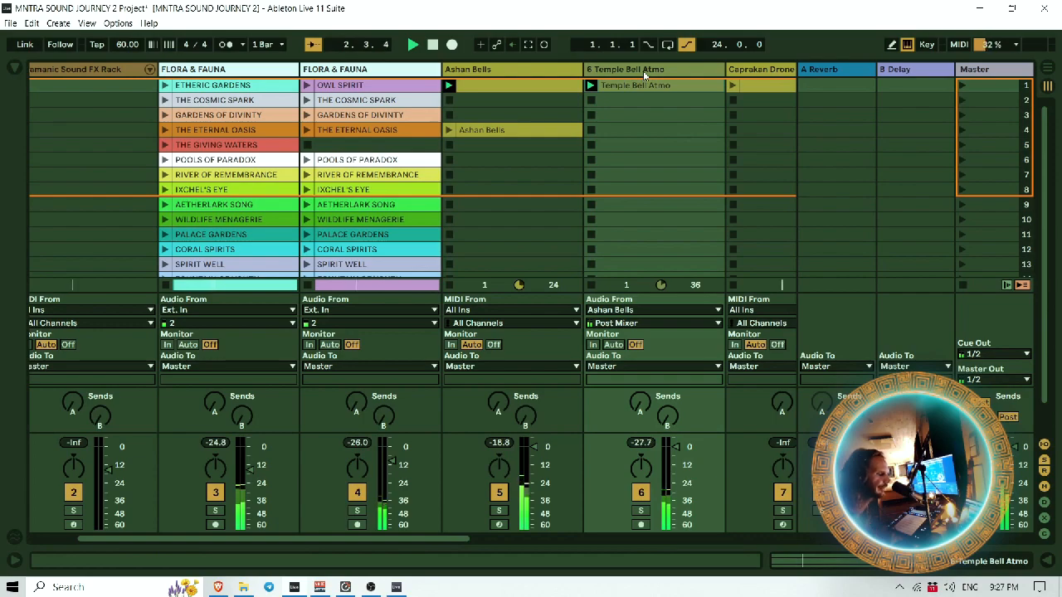
{"action": "double_click", "coordinate": [564, 71]}
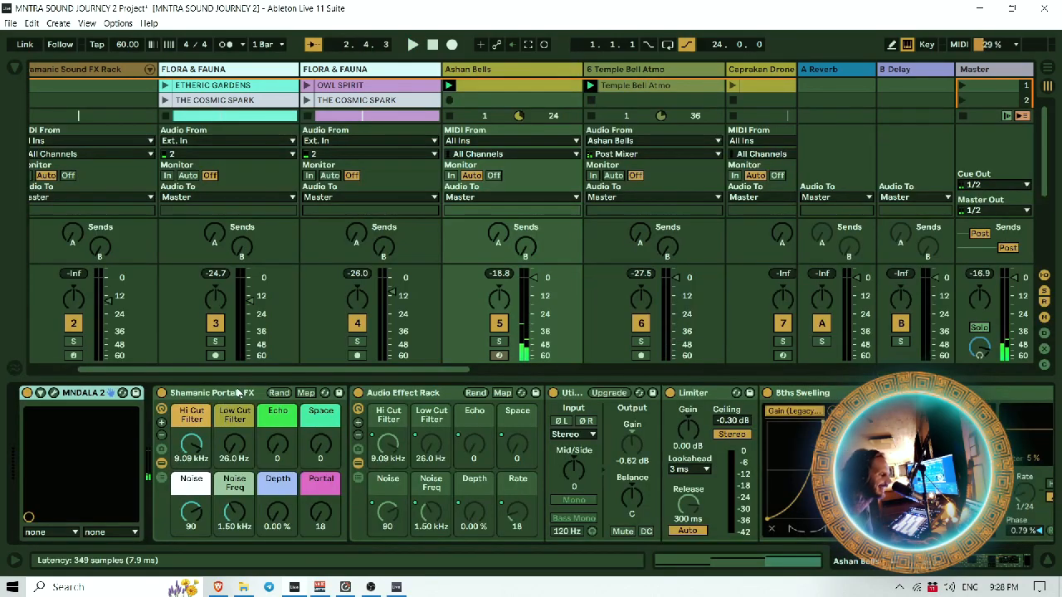
{"action": "left_click", "coordinate": [161, 464]}
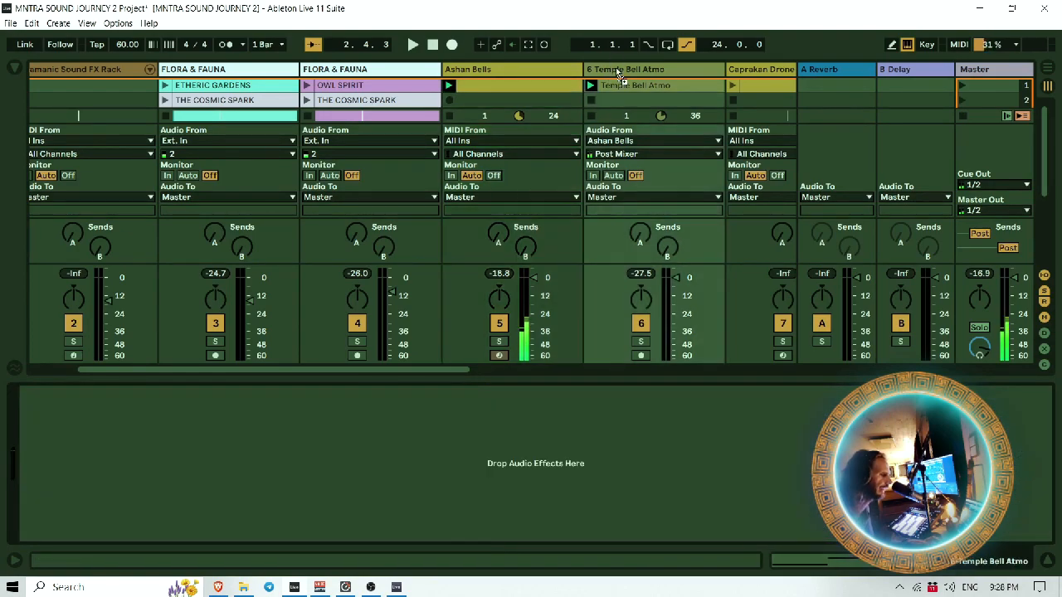
{"action": "left_click", "coordinate": [584, 118]}
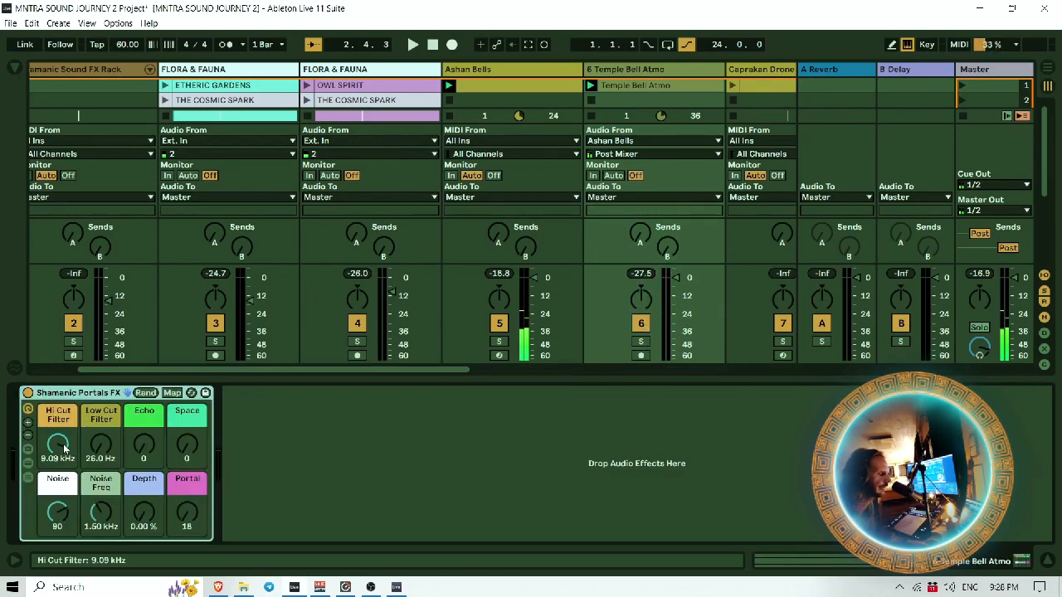
Step: On the Temple Bell Atmo track's Shamanic Portals FX rack, set Space to 51, Echo to 12, Noise to 0 and Hi Cut Filter to 1.99 kHz
{"action": "left_click", "coordinate": [58, 445]}
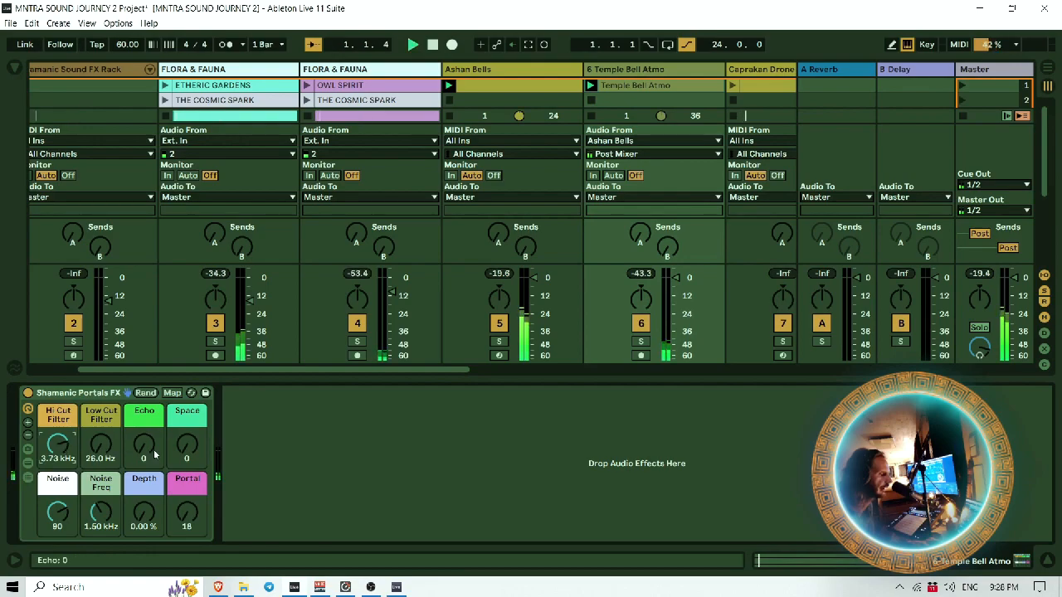
{"action": "left_click_drag", "start_coordinate": [186, 445], "coordinate": [187, 402]}
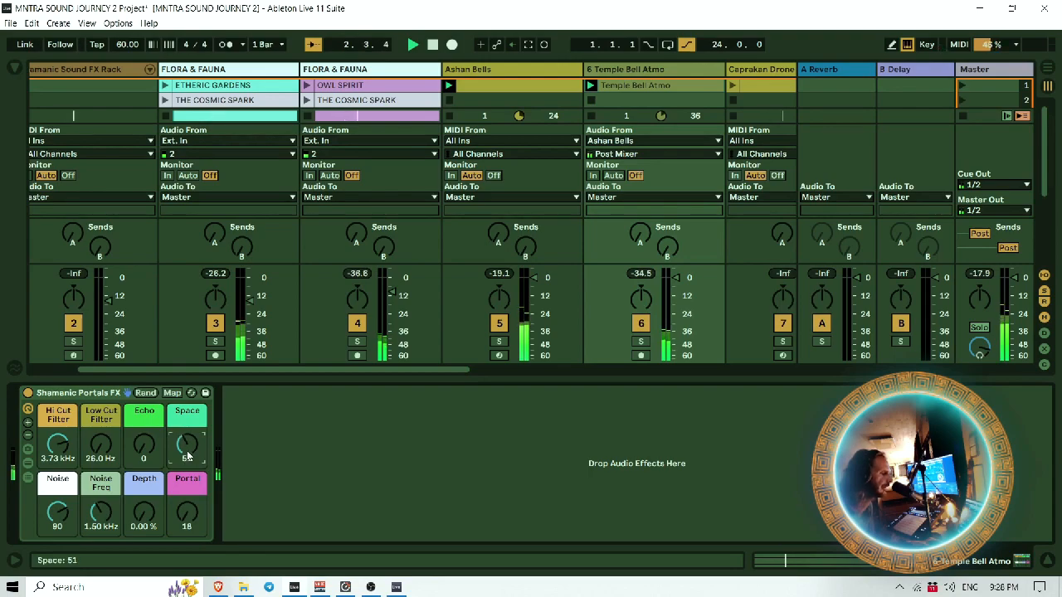
{"action": "left_click_drag", "start_coordinate": [146, 456], "coordinate": [146, 445]}
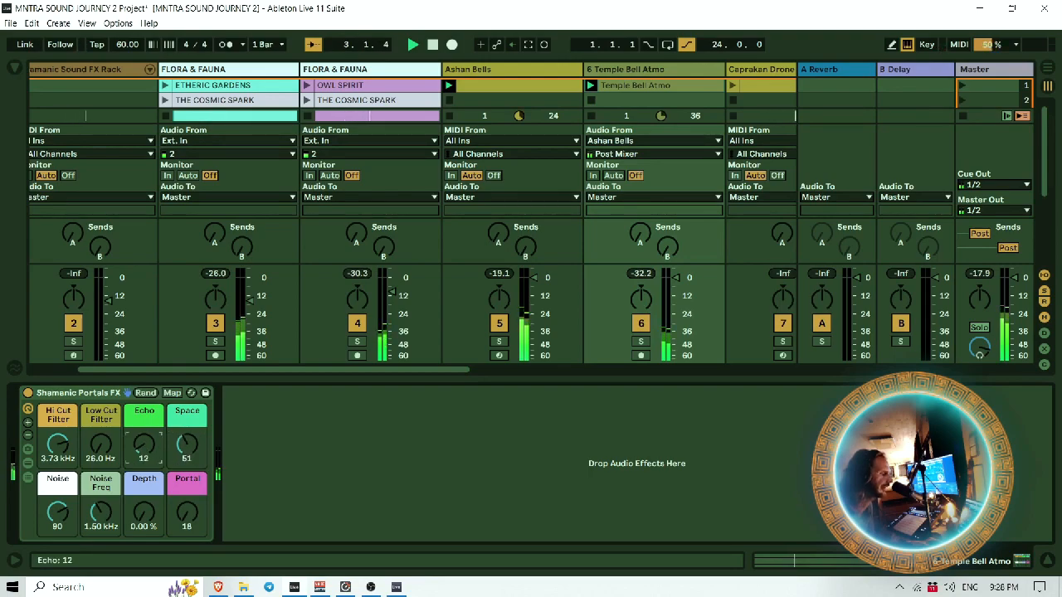
{"action": "left_click_drag", "start_coordinate": [58, 507], "coordinate": [58, 581]}
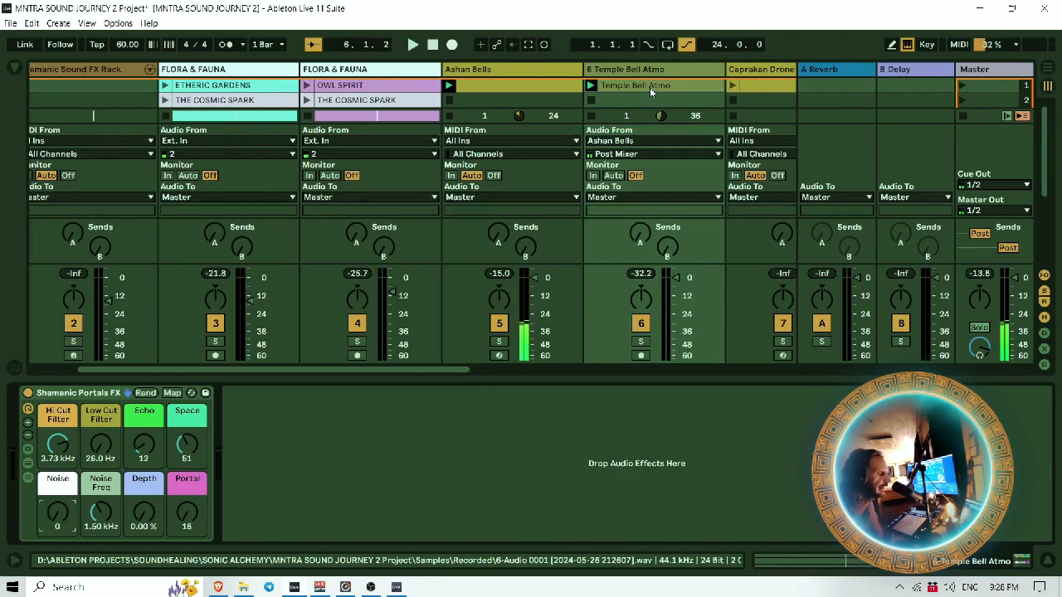
{"action": "mouse_move", "coordinate": [57, 445]}
{"action": "left_mouse_down"}
{"action": "mouse_move", "coordinate": [58, 478]}
{"action": "mouse_move", "coordinate": [58, 466]}
{"action": "left_mouse_up"}
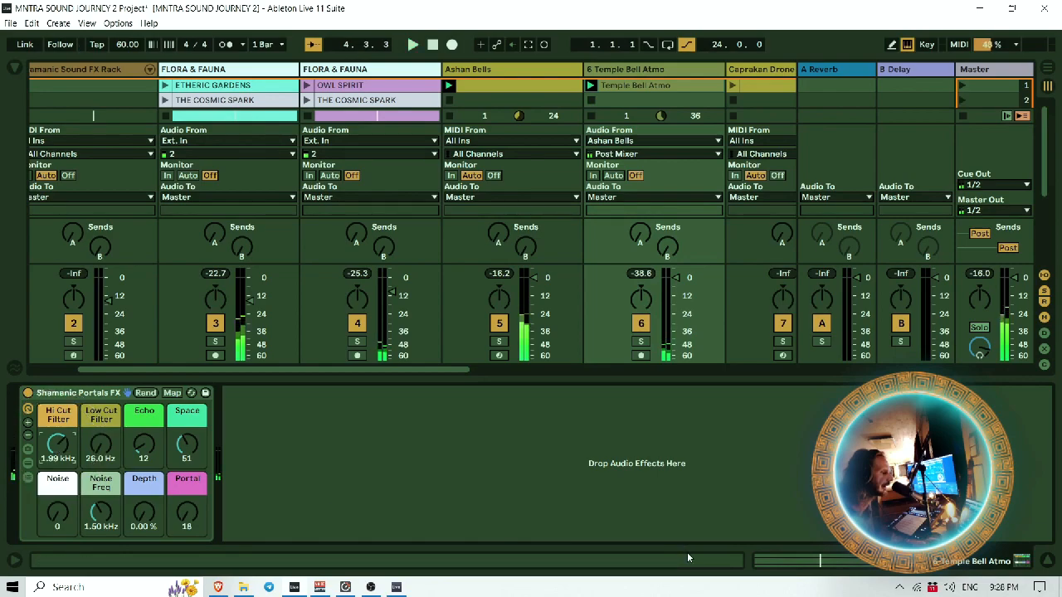
Step: Copy the Temple Bell Atmo clip from Session View and paste it at bar 1 of its track in Arrangement View
{"action": "right_click", "coordinate": [640, 89]}
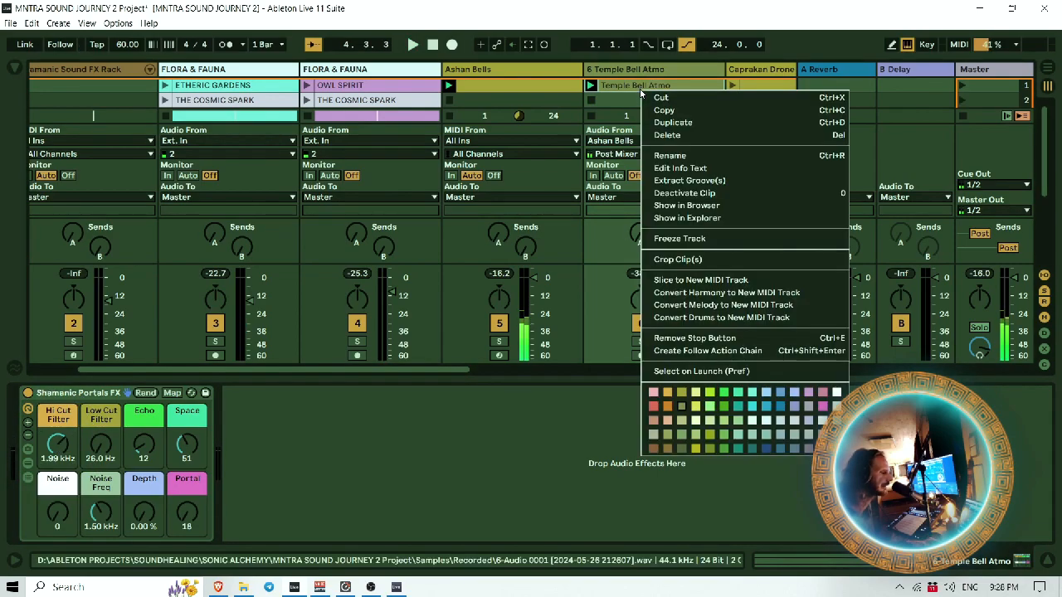
{"action": "left_click", "coordinate": [656, 111]}
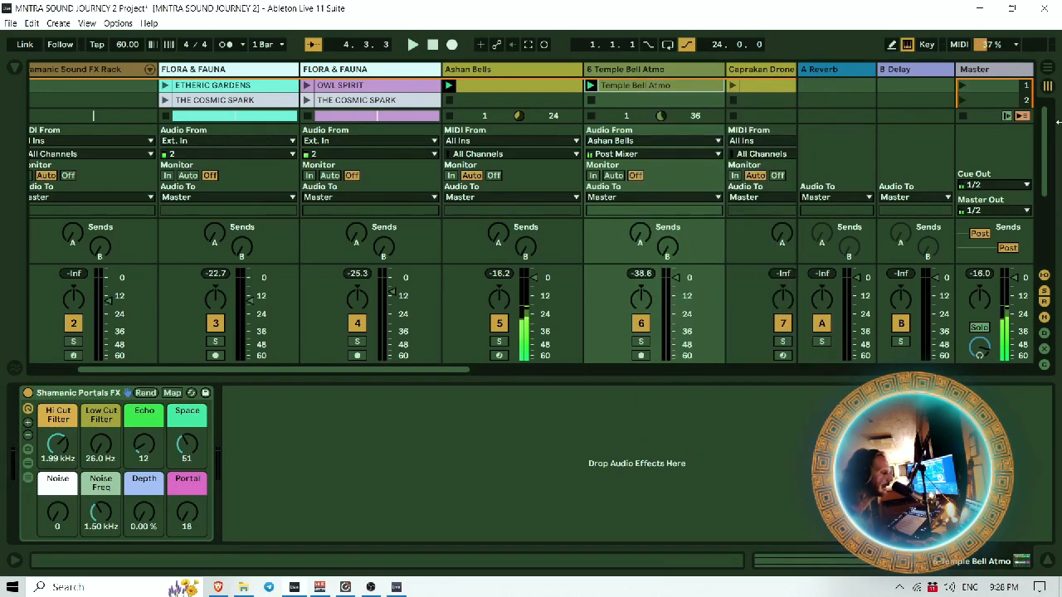
{"action": "left_click", "coordinate": [1047, 68]}
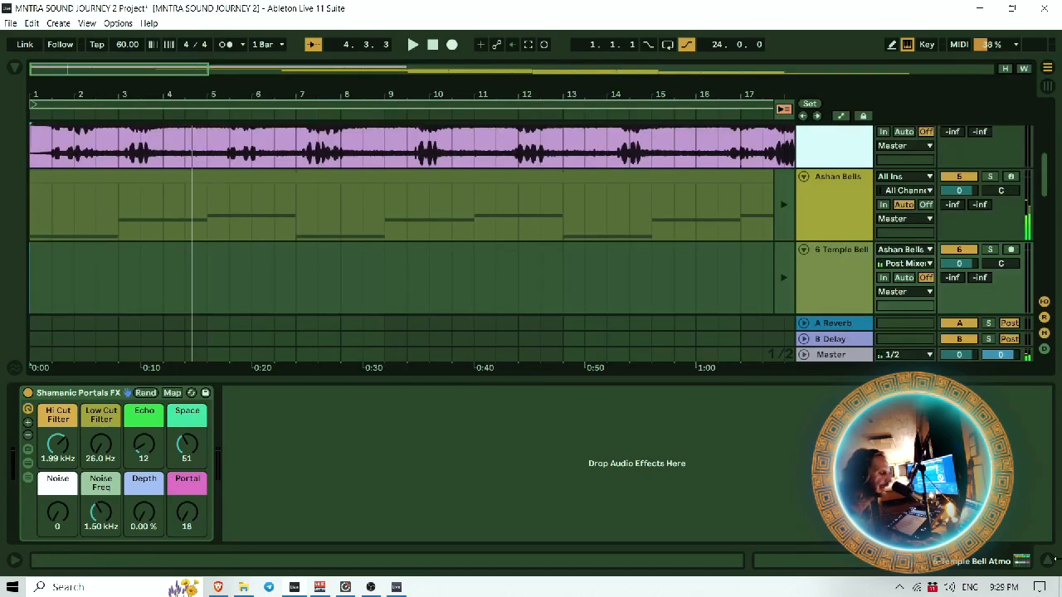
{"action": "left_click", "coordinate": [1050, 562]}
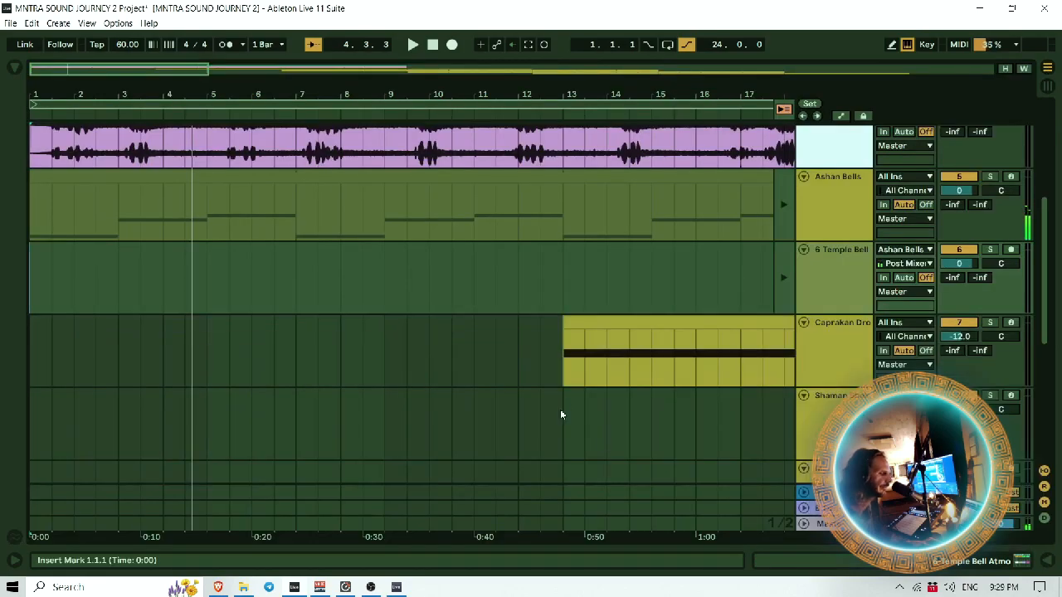
{"action": "left_click", "coordinate": [852, 262]}
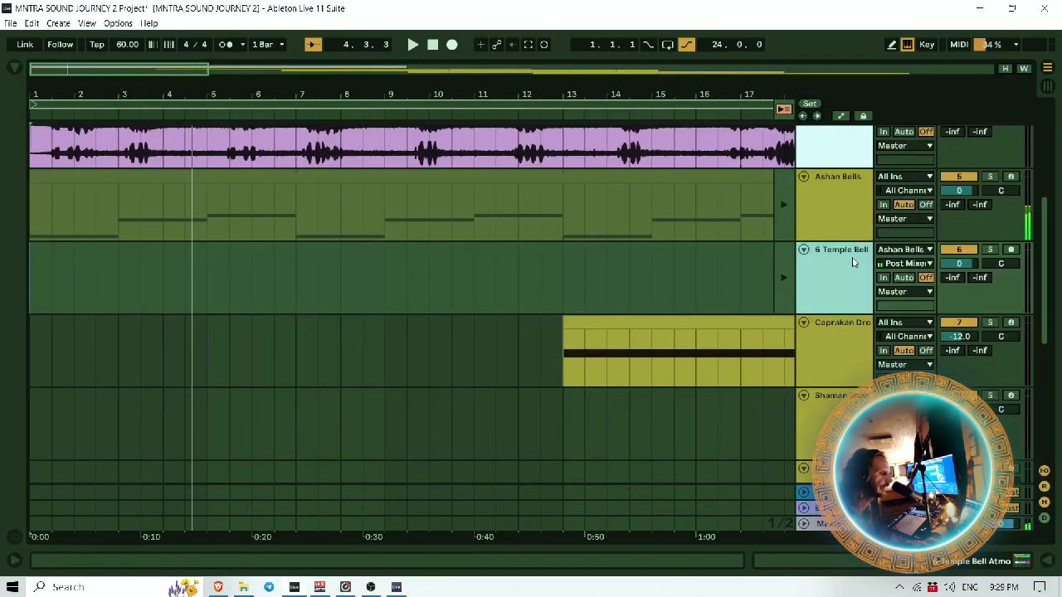
{"action": "left_click", "coordinate": [42, 273]}
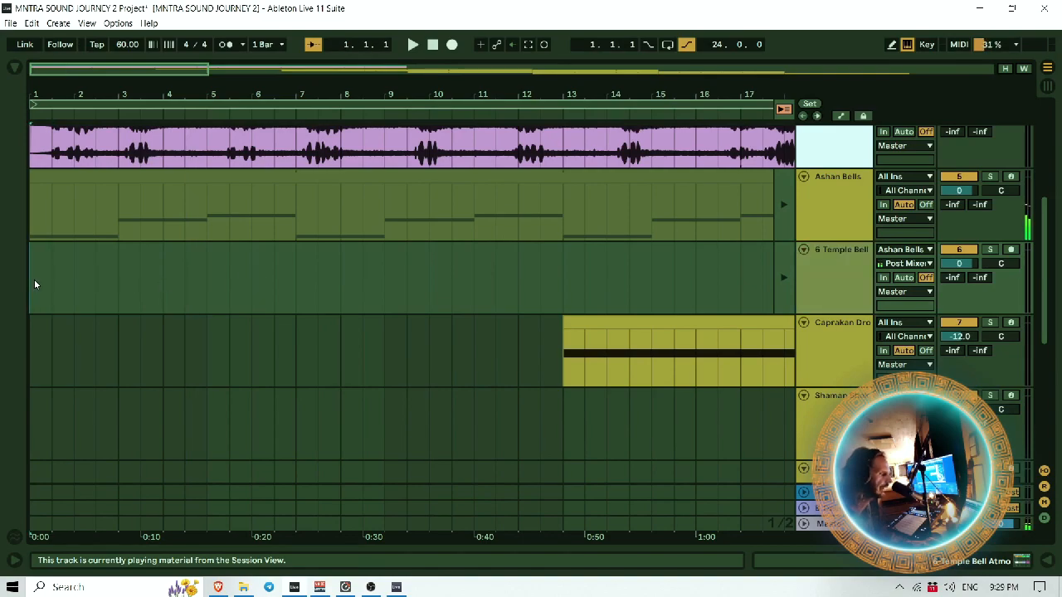
{"action": "key", "text": "ctrl+v"}
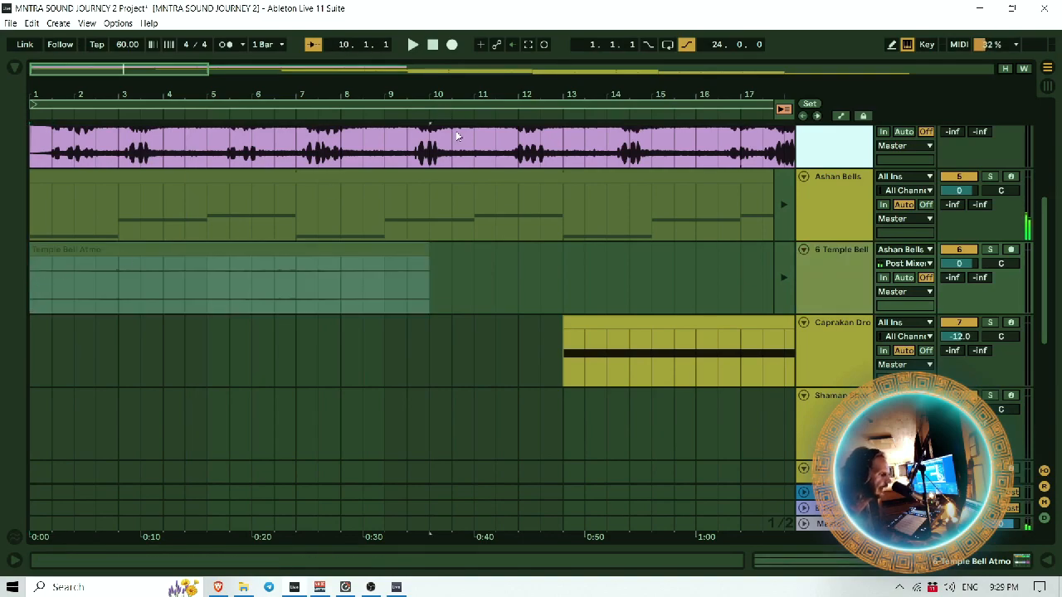
Step: Return all tracks to Arrangement playback
{"action": "left_click", "coordinate": [784, 108]}
{"action": "key", "text": "minus"}
{"action": "key", "text": "minus"}
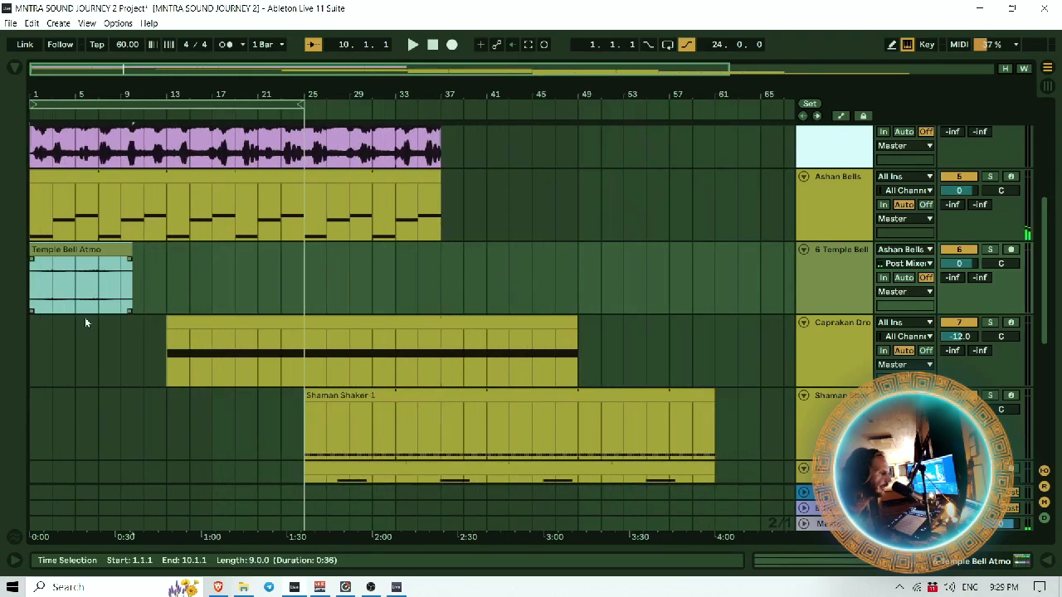
Step: Extend the Temple Bell Atmo clip in the arrangement so it ends at bar 25, making it 24 bars long
{"action": "left_click_drag", "start_coordinate": [135, 247], "coordinate": [303, 247]}
{"action": "left_click", "coordinate": [107, 276]}
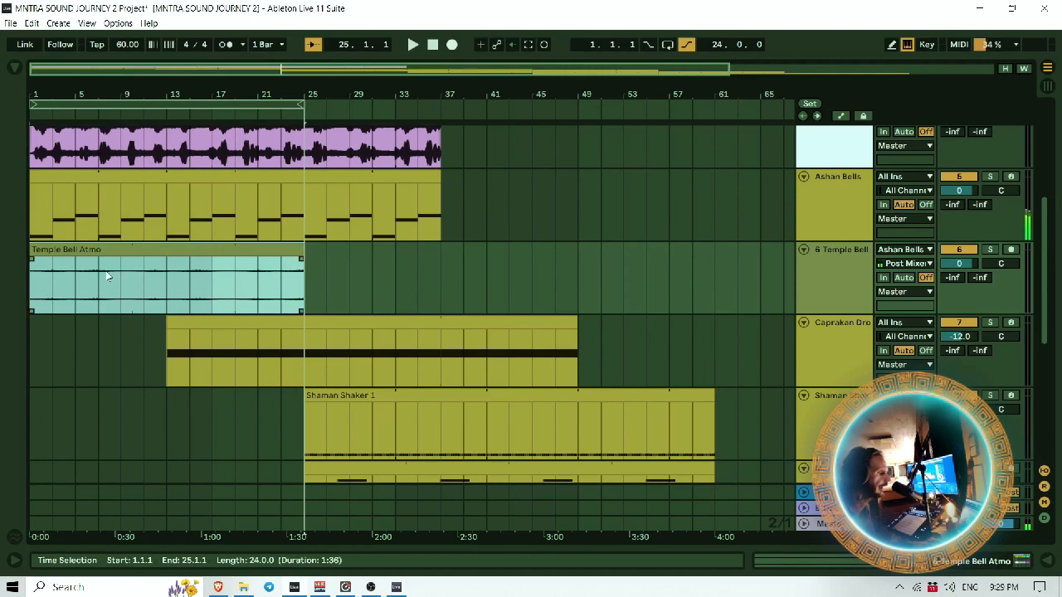
{"action": "left_click", "coordinate": [836, 261]}
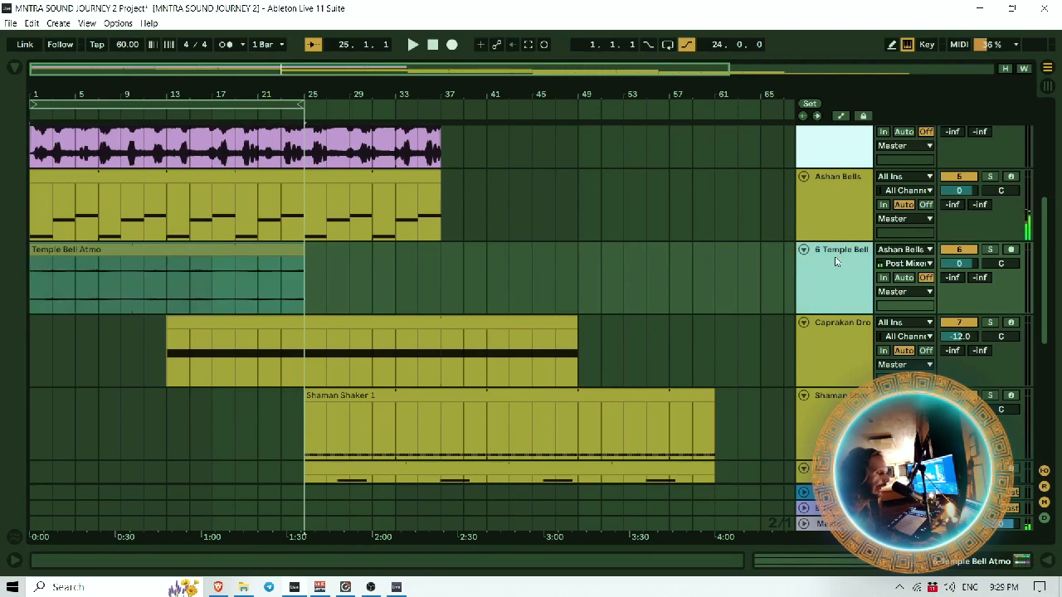
Step: Automate the Temple Bell Atmo track's Hi Cut Filter to rise from 200 Hz at bar 1 to 1.99 kHz at bar 13, bending the ramp slightly
{"action": "left_click", "coordinate": [842, 117]}
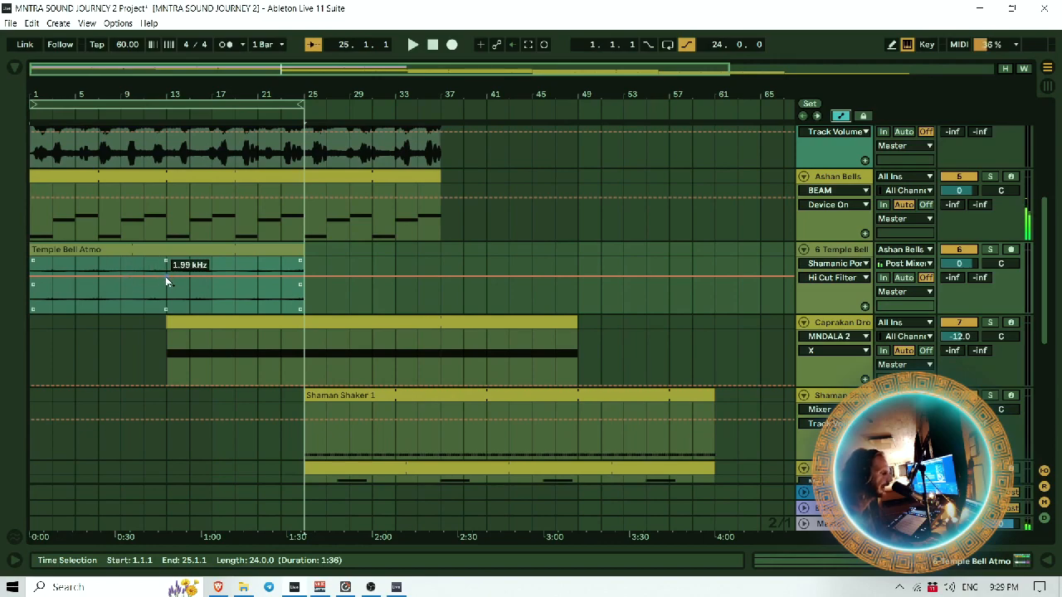
{"action": "left_click", "coordinate": [37, 274]}
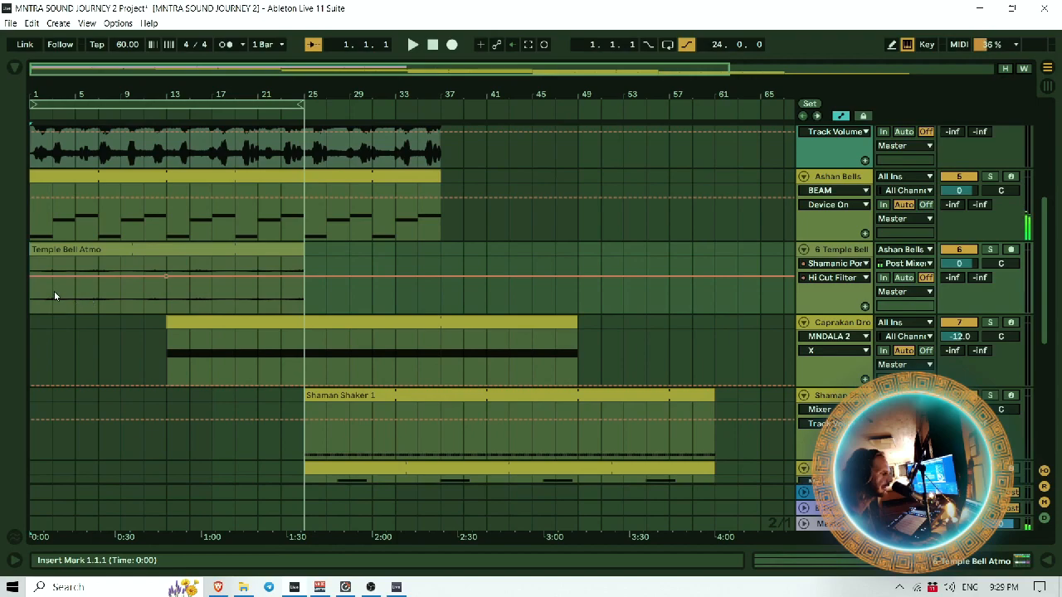
{"action": "left_click_drag", "start_coordinate": [33, 281], "coordinate": [33, 295]}
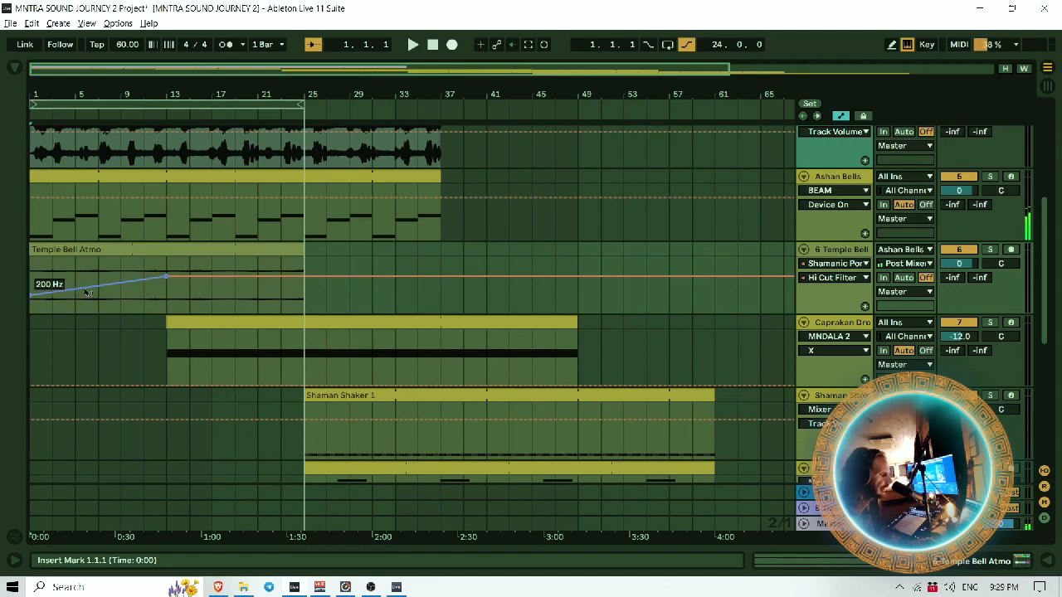
{"action": "mouse_move", "coordinate": [105, 287]}
{"action": "left_mouse_down"}
{"action": "mouse_move", "coordinate": [105, 267]}
{"action": "mouse_move", "coordinate": [104, 290]}
{"action": "left_mouse_up"}
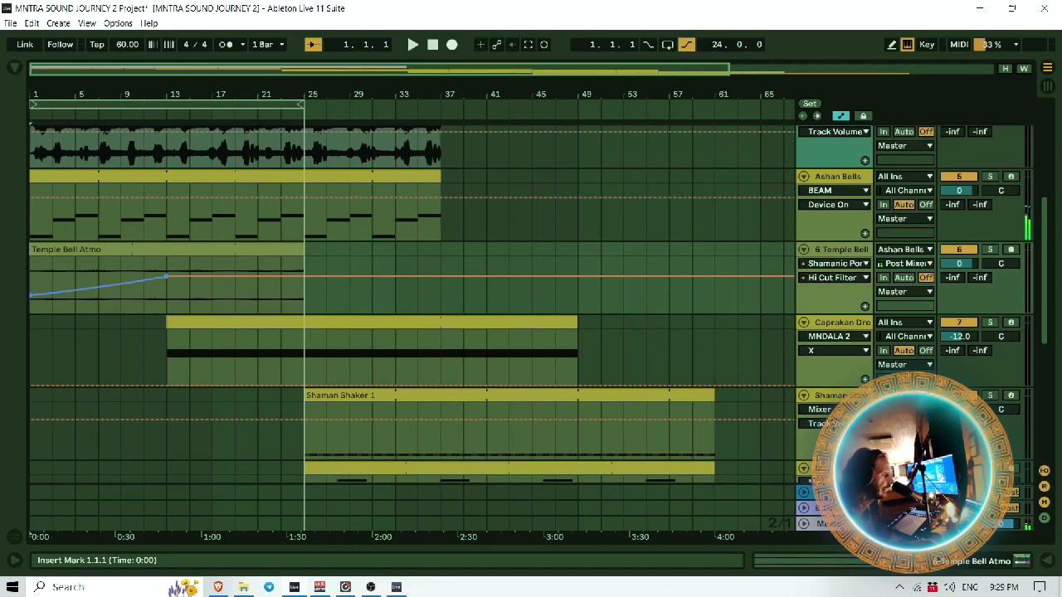
{"action": "left_click_drag", "start_coordinate": [105, 290], "coordinate": [108, 290]}
Step: Play the arrangement from the start and check the Temple Bell Atmo track's Hi Cut Filter response in its Shamanic Portals FX rack
{"action": "left_click", "coordinate": [412, 48]}
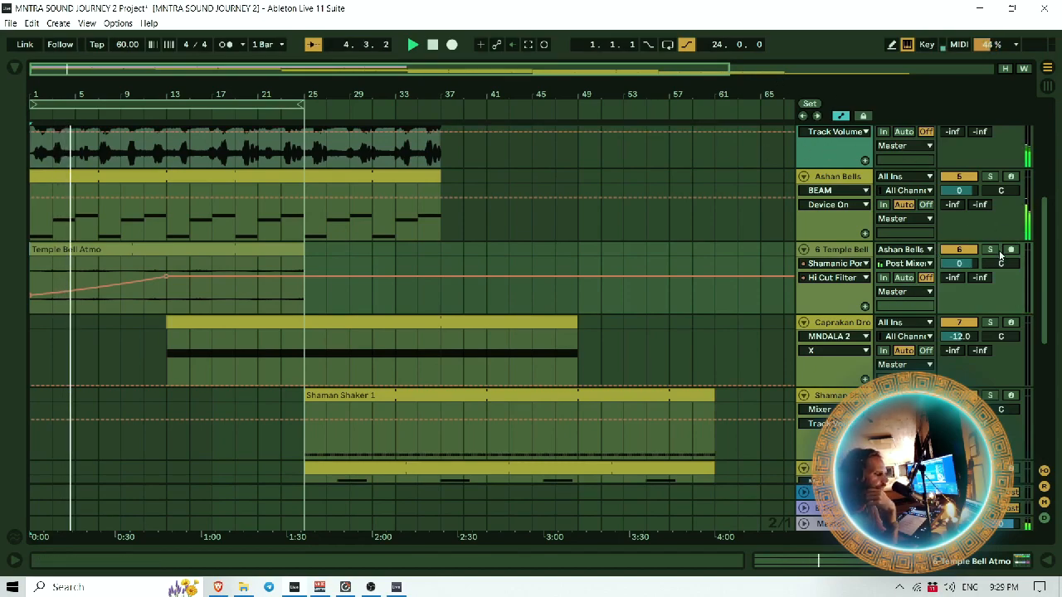
{"action": "double_click", "coordinate": [857, 251]}
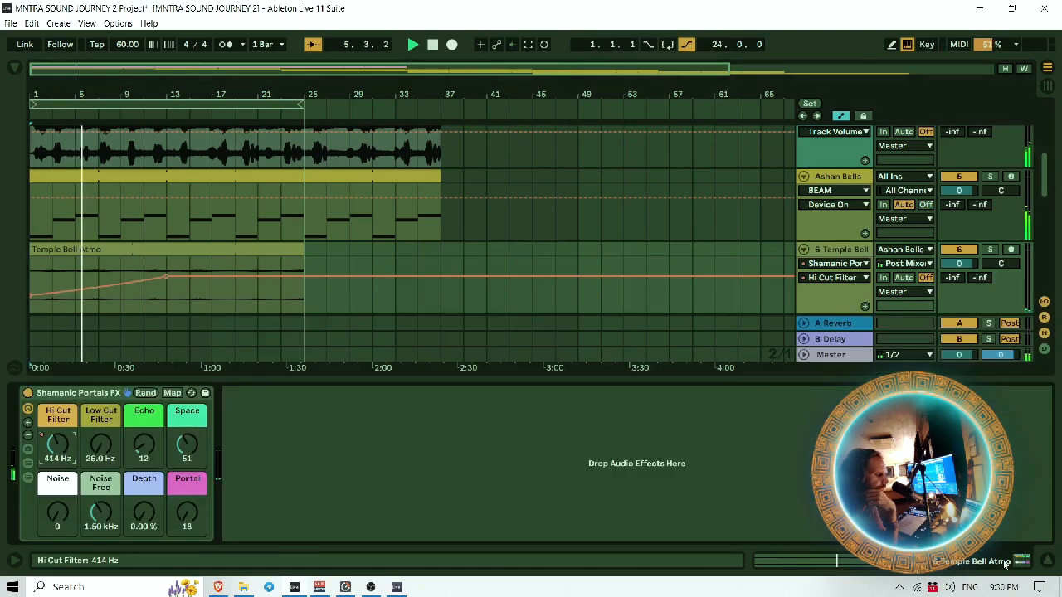
{"action": "left_click", "coordinate": [1047, 560]}
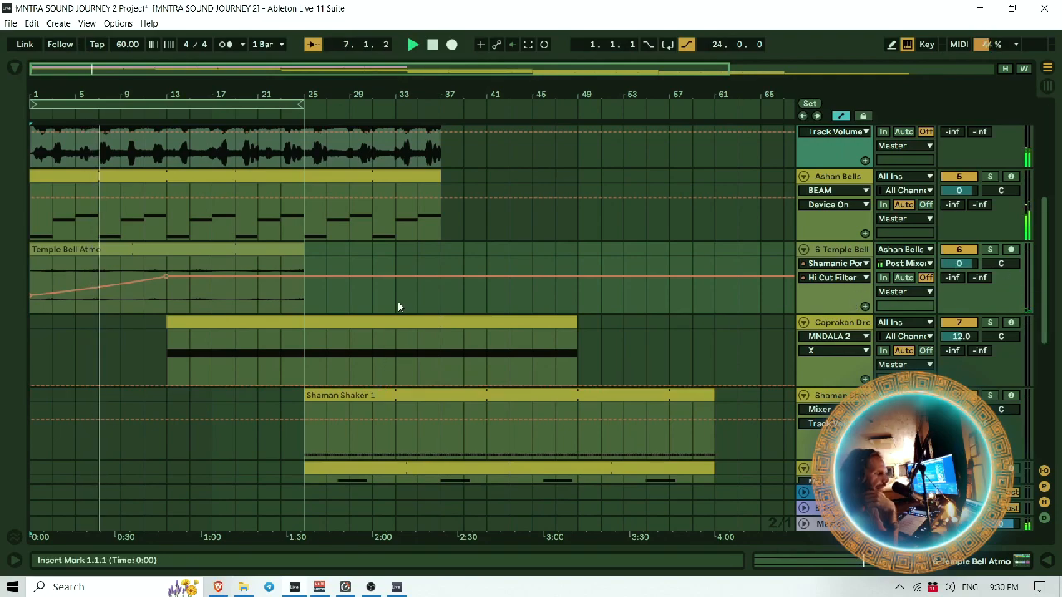
{"action": "scroll", "coordinate": [398, 301], "scroll_direction": "up", "scroll_amount": 4}
{"action": "scroll", "coordinate": [397, 301], "scroll_direction": "down", "scroll_amount": 3}
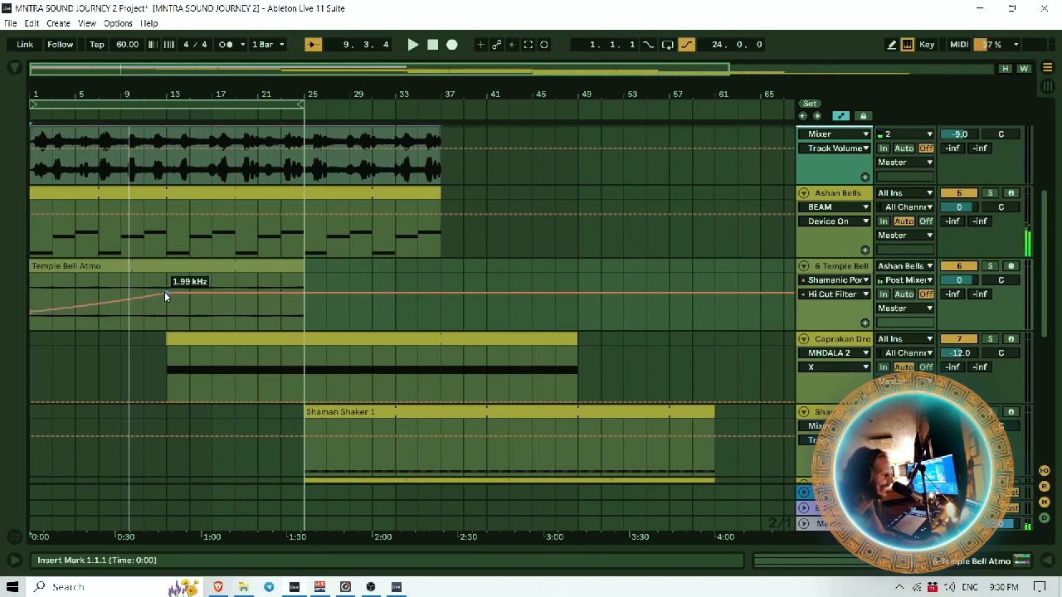
Step: Curve the Hi Cut Filter ramp between bars 1 and 13 so it opens faster early on, and audition the Temple Bell Atmo track soloed
{"action": "left_click", "coordinate": [102, 301]}
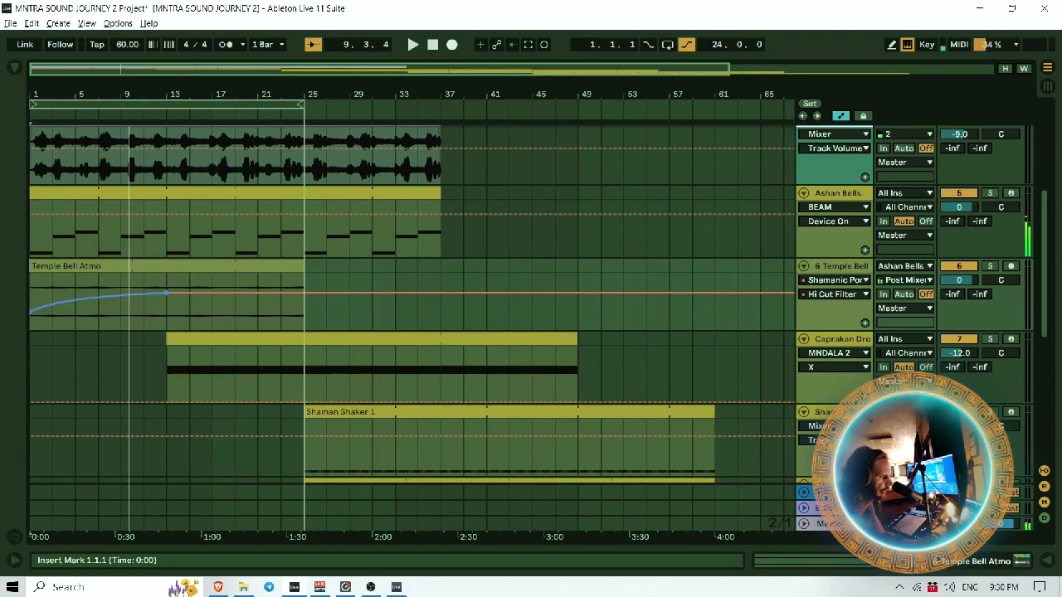
{"action": "left_click", "coordinate": [78, 112]}
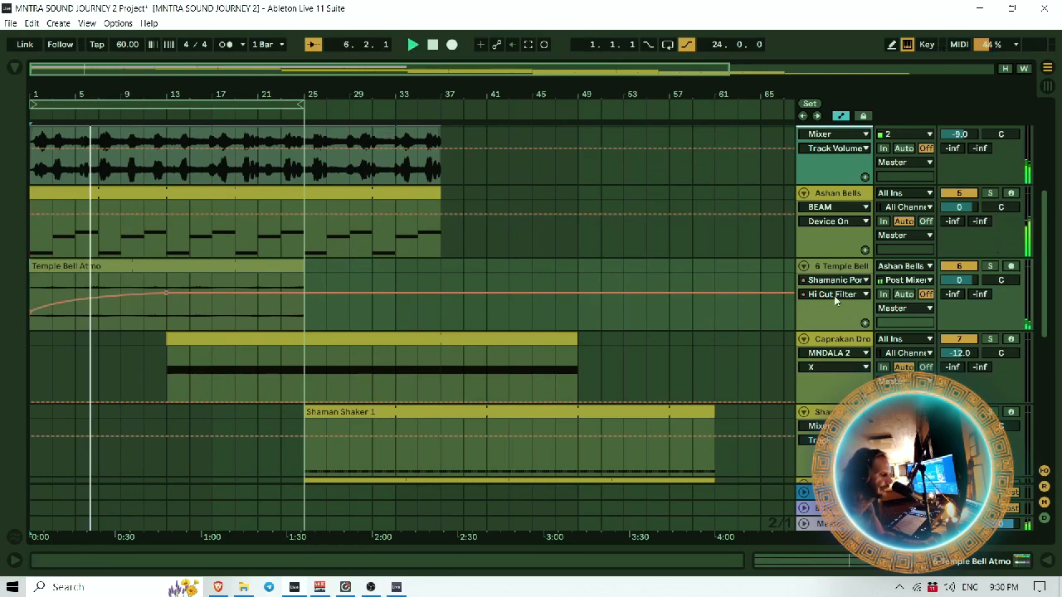
{"action": "left_click", "coordinate": [990, 266]}
{"action": "left_click", "coordinate": [990, 266]}
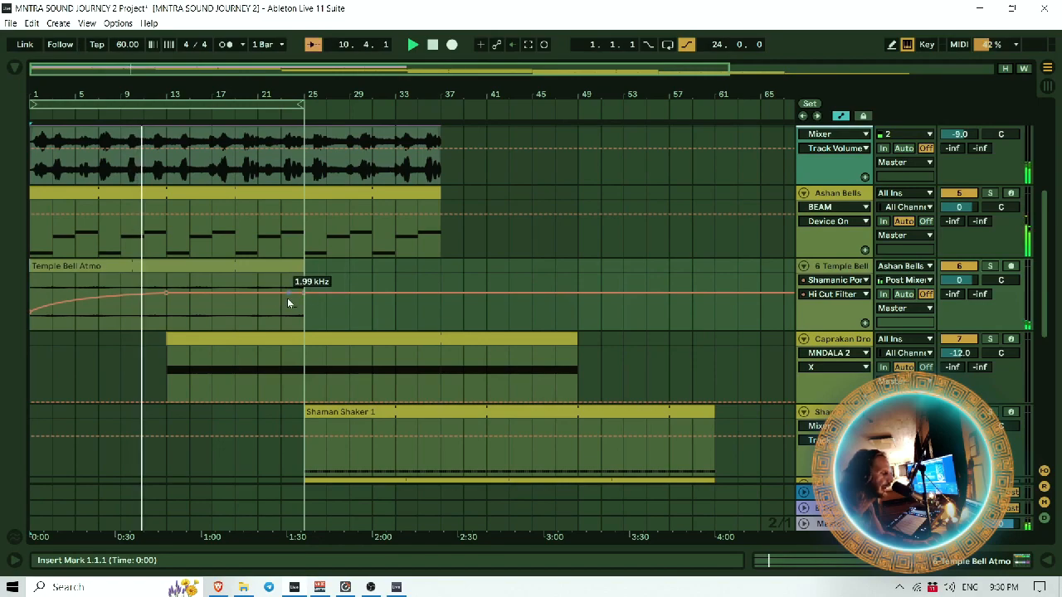
Step: Add a Hi Cut Filter automation point at bar 25, lower it to 1.12 kHz, and curve the descent from bar 13
{"action": "left_click_drag", "start_coordinate": [302, 293], "coordinate": [304, 290]}
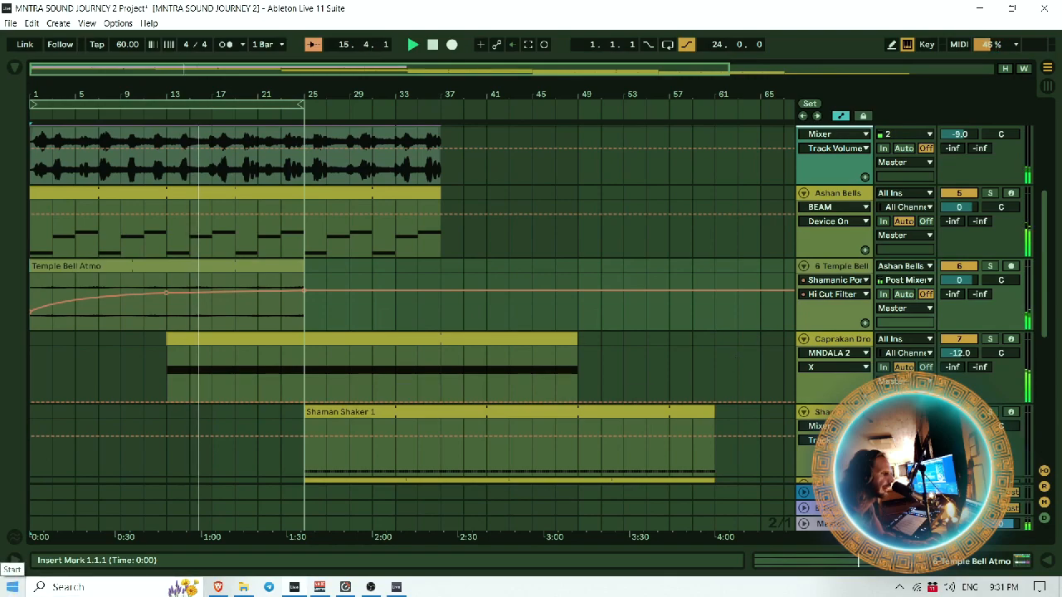
{"action": "mouse_move", "coordinate": [302, 290]}
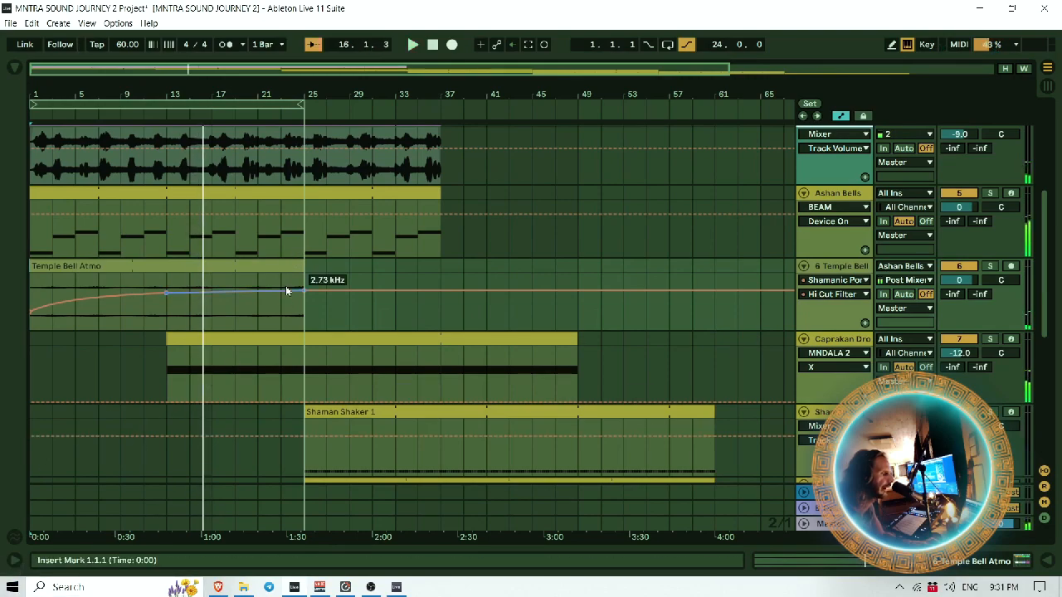
{"action": "left_click_drag", "start_coordinate": [302, 290], "coordinate": [304, 296]}
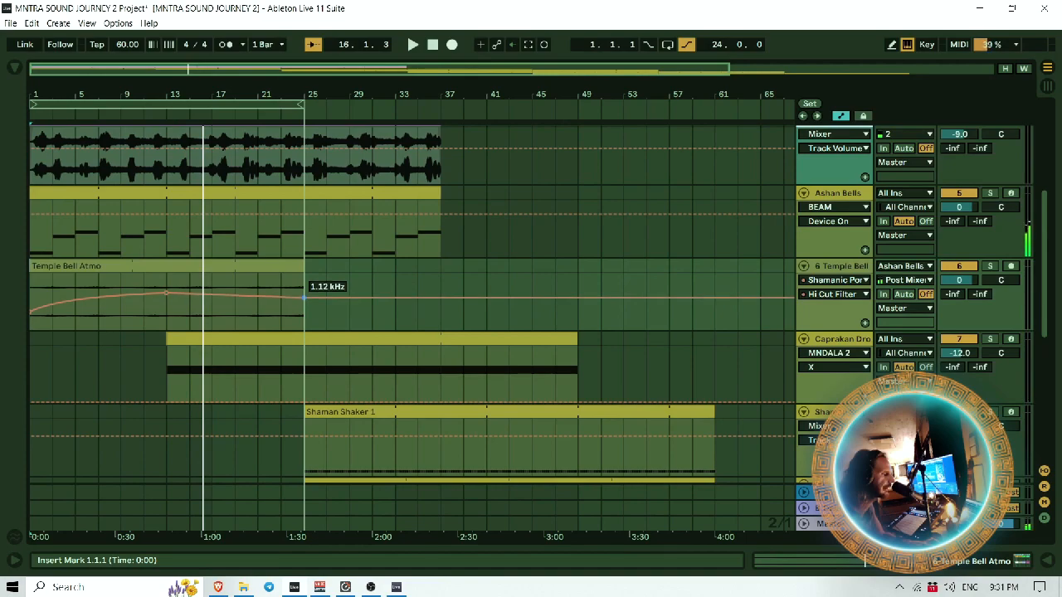
{"action": "left_click", "coordinate": [158, 133]}
{"action": "left_click", "coordinate": [195, 297]}
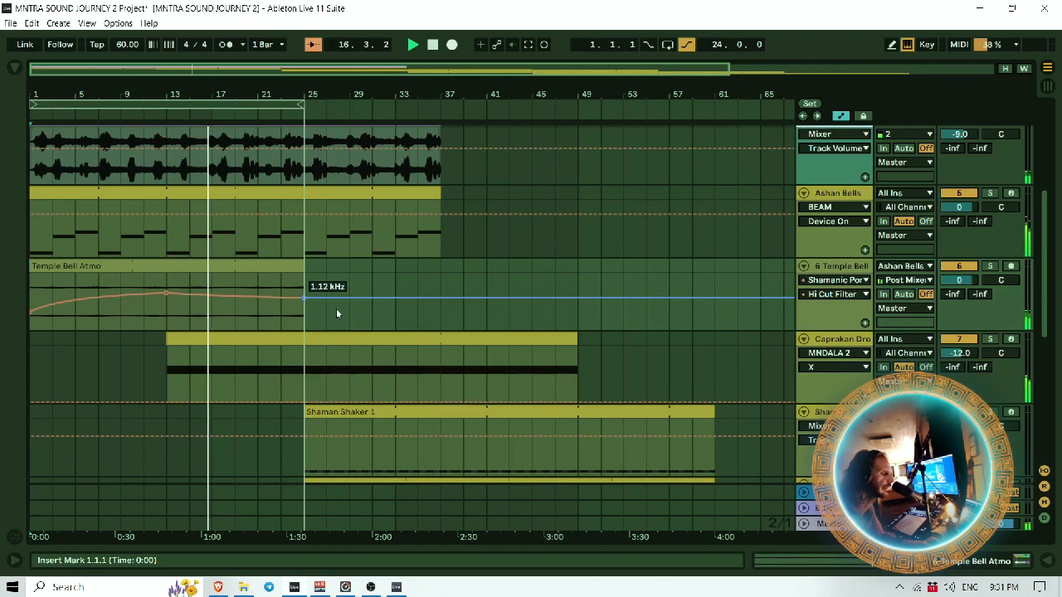
Step: Move the Shaman Shaker 1 clip and the Mayan Double Flute Flutter clip from bar 25 to start at bar 37
{"action": "scroll", "coordinate": [391, 278], "scroll_direction": "down", "scroll_amount": 3}
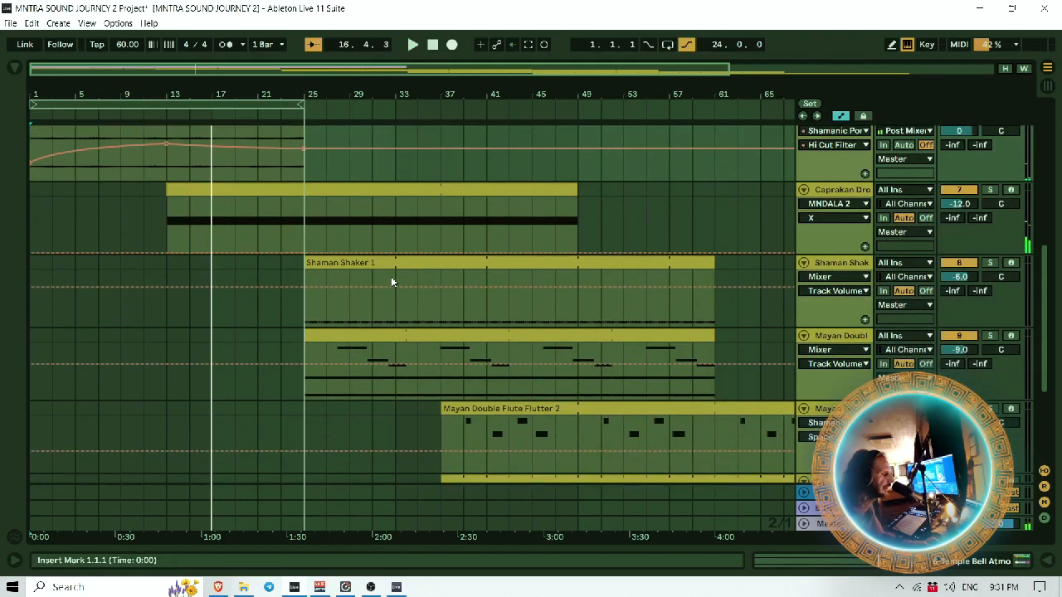
{"action": "scroll", "coordinate": [391, 277], "scroll_direction": "up", "scroll_amount": 2}
{"action": "scroll", "coordinate": [394, 338], "scroll_direction": "down", "scroll_amount": 1}
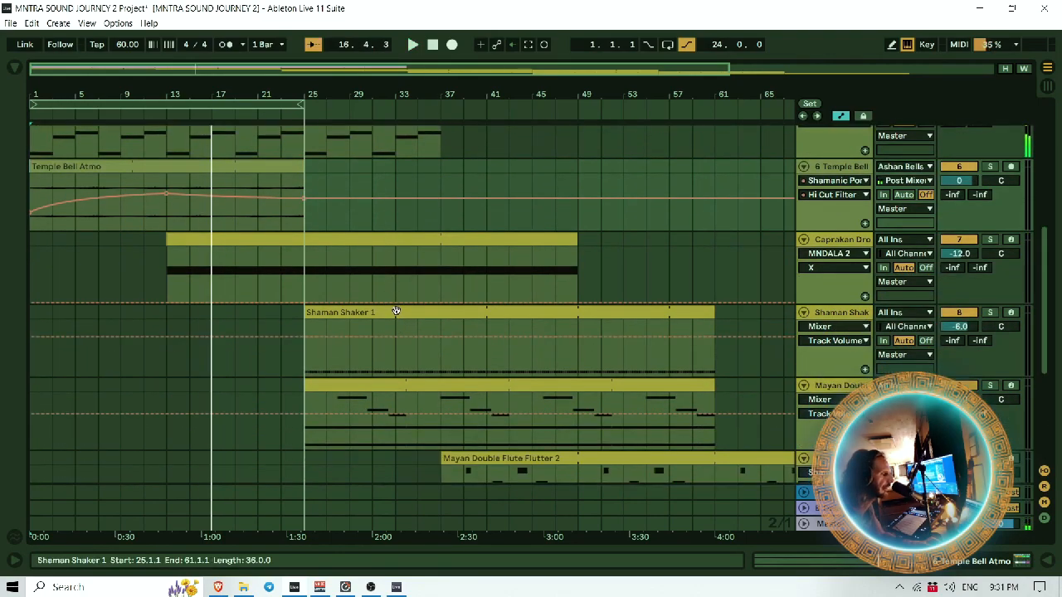
{"action": "left_click", "coordinate": [397, 311]}
{"action": "left_click_drag", "start_coordinate": [416, 311], "coordinate": [554, 312]}
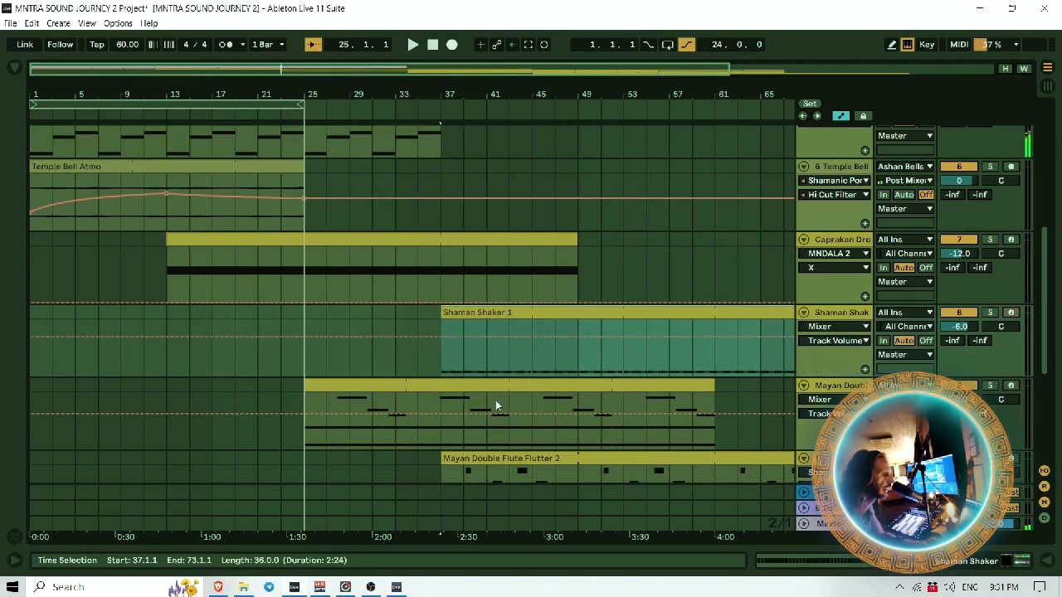
{"action": "left_click_drag", "start_coordinate": [485, 387], "coordinate": [620, 387]}
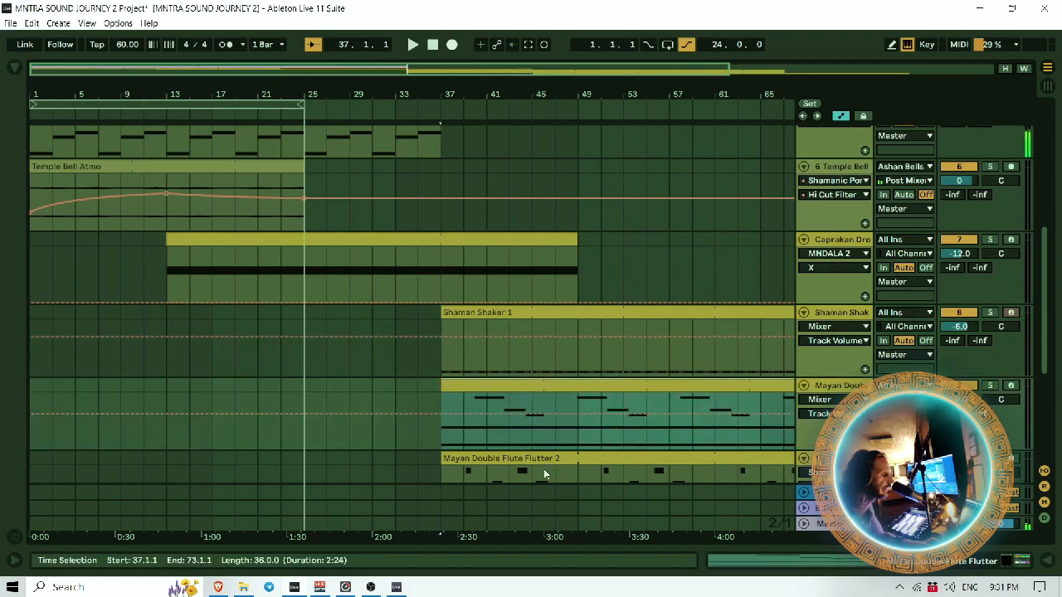
Step: Select the Caprakan Drone clip and show the MNDALA 2 device on its track
{"action": "scroll", "coordinate": [524, 428], "scroll_direction": "down", "scroll_amount": 2}
{"action": "scroll", "coordinate": [192, 326], "scroll_direction": "up", "scroll_amount": 4}
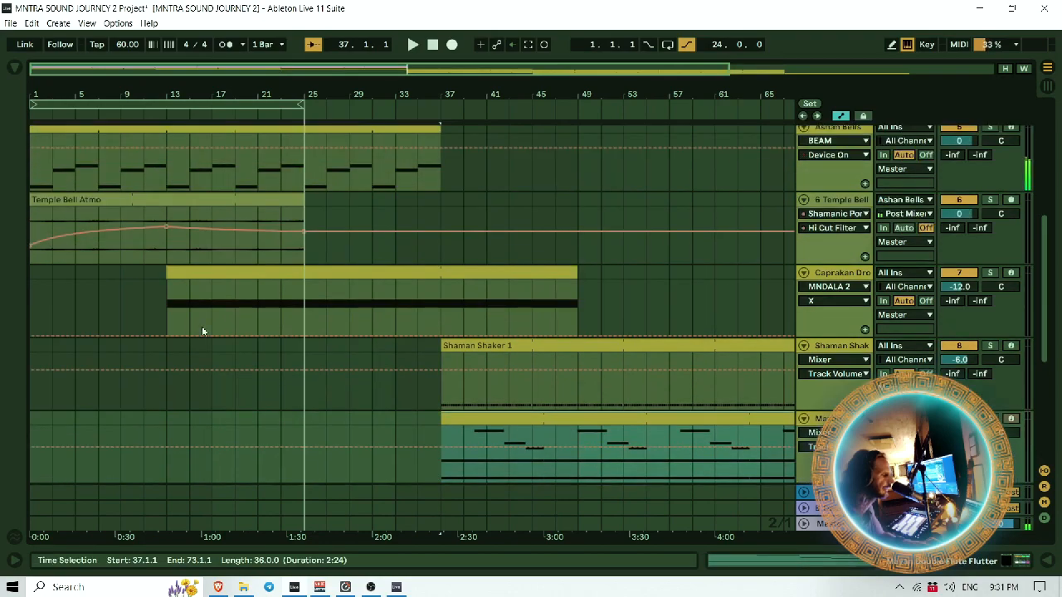
{"action": "left_click", "coordinate": [345, 324]}
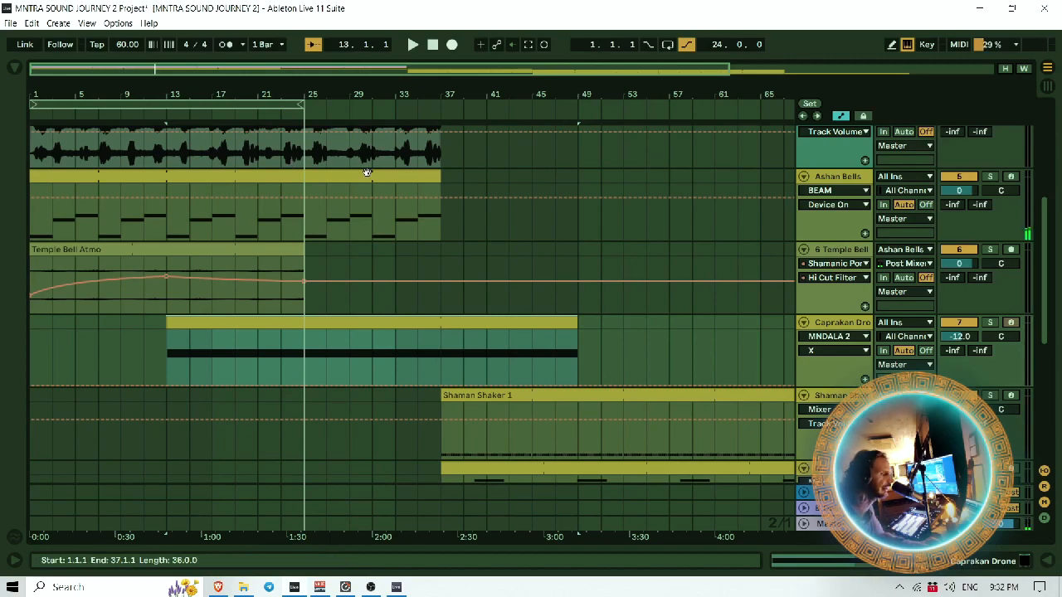
{"action": "left_click_drag", "start_coordinate": [296, 86], "coordinate": [297, 73]}
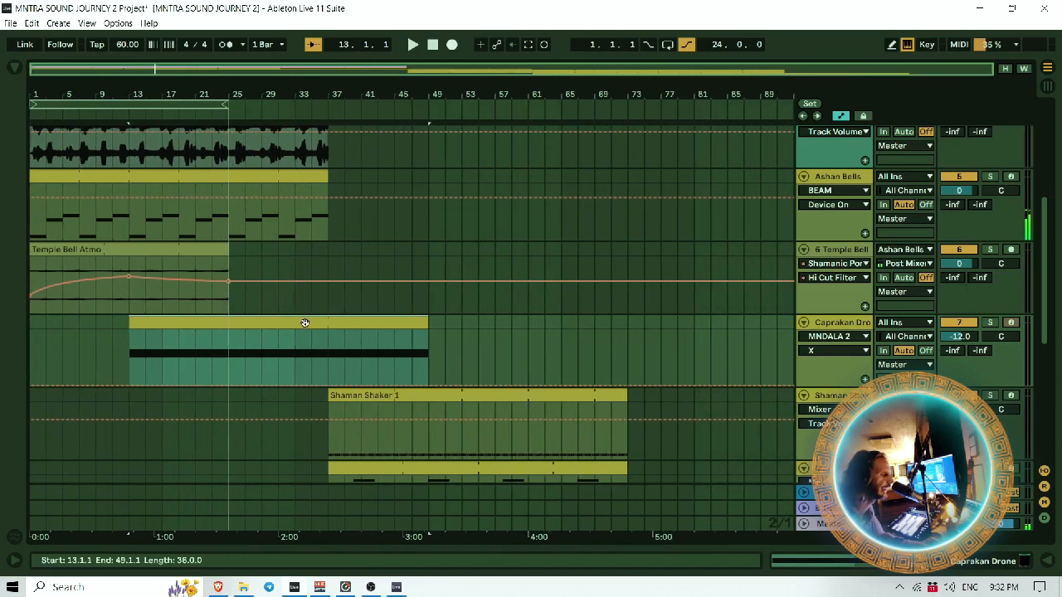
{"action": "double_click", "coordinate": [842, 327]}
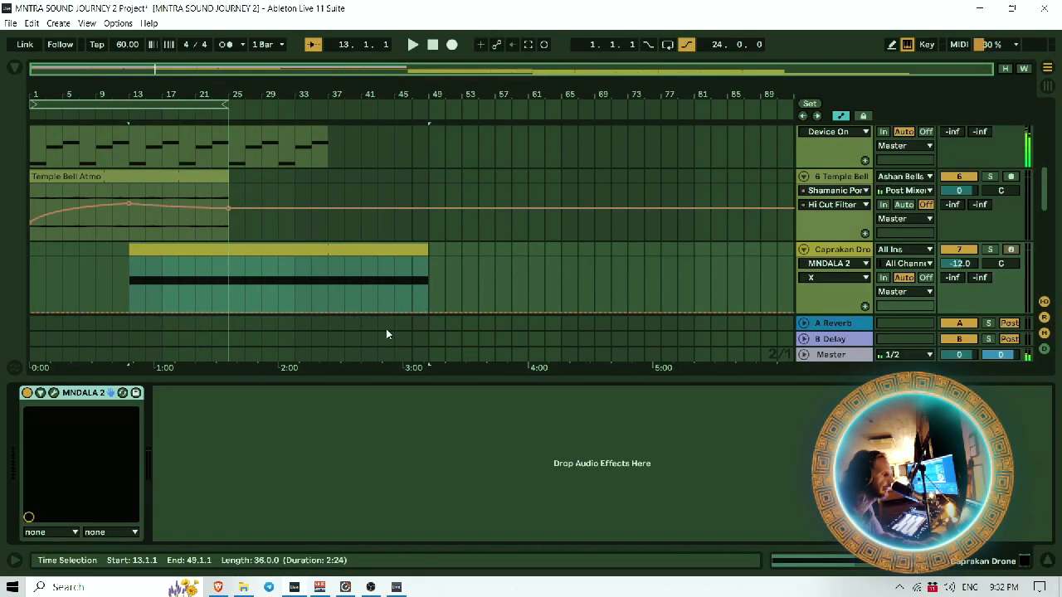
Step: Add a Utility audio effect after MNDALA 2 on the Caprakan Drone track
{"action": "left_click", "coordinate": [17, 70]}
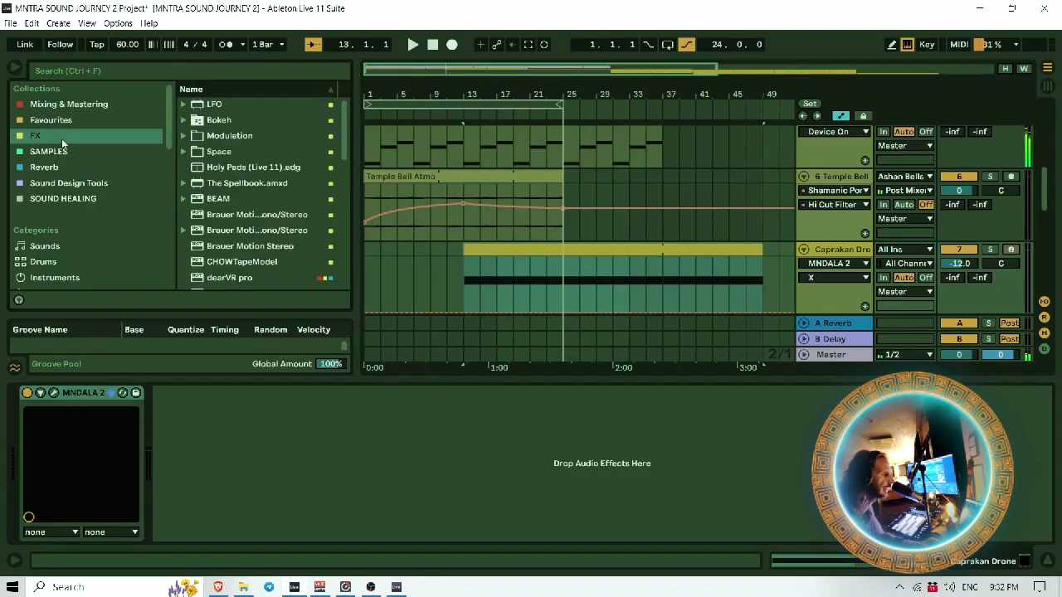
{"action": "scroll", "coordinate": [84, 264], "scroll_direction": "down", "scroll_amount": 2}
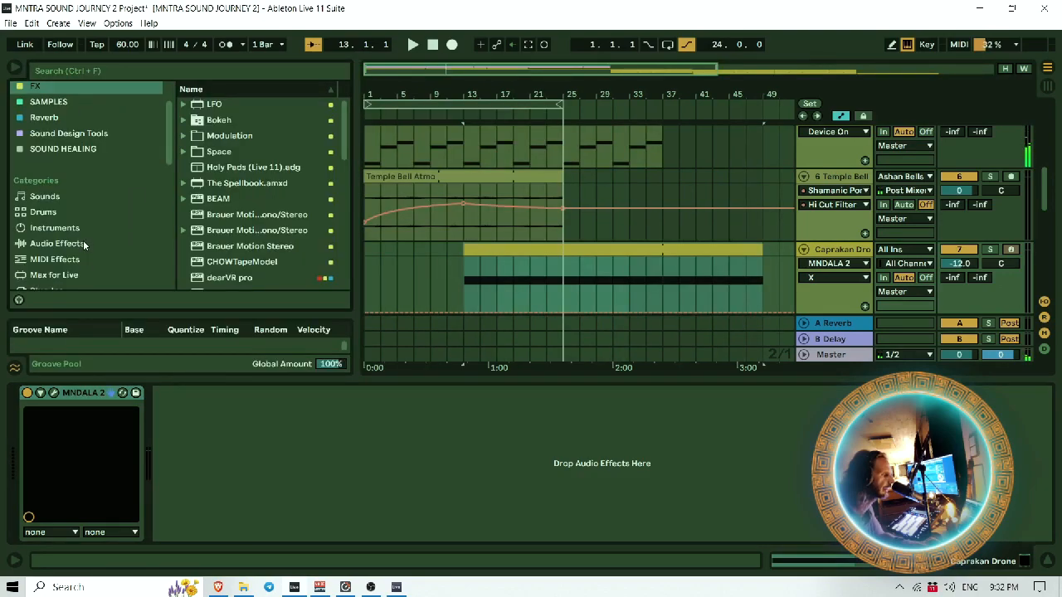
{"action": "left_click", "coordinate": [83, 242]}
{"action": "left_click", "coordinate": [183, 215]}
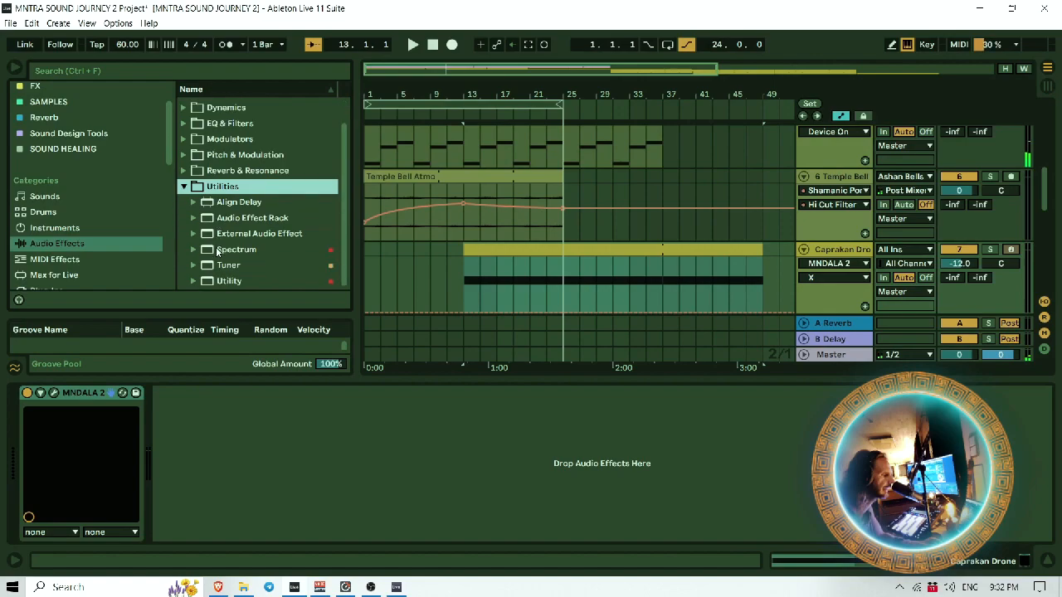
{"action": "left_click", "coordinate": [235, 282]}
{"action": "left_click_drag", "start_coordinate": [229, 282], "coordinate": [181, 469]}
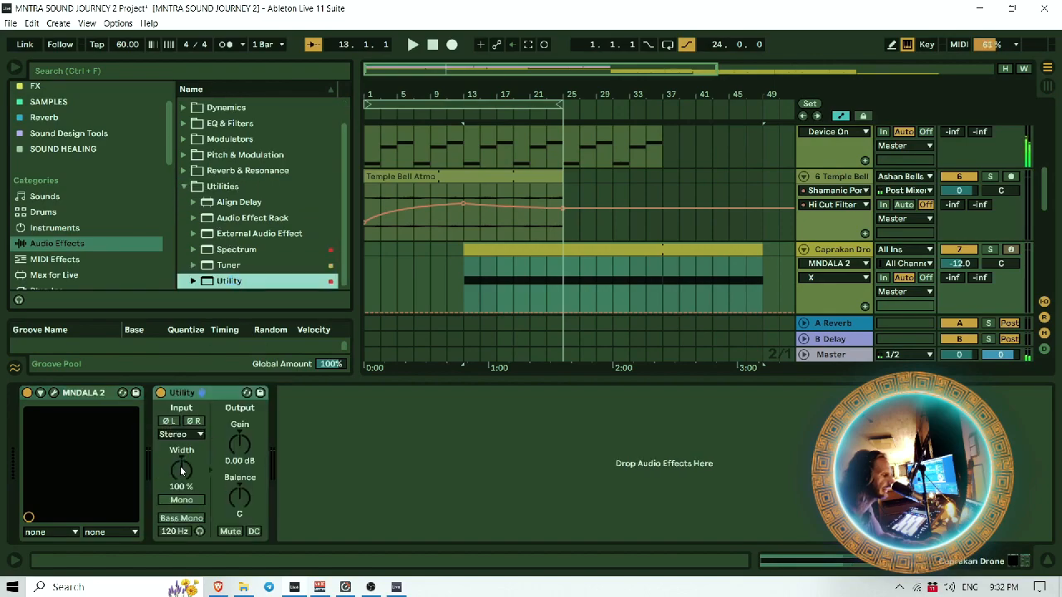
Step: Show the Utility Gain automation on the Caprakan Drone track and insert a steep-start rising curve shape over bars 13 to 19
{"action": "left_click", "coordinate": [233, 446]}
{"action": "left_click", "coordinate": [507, 254]}
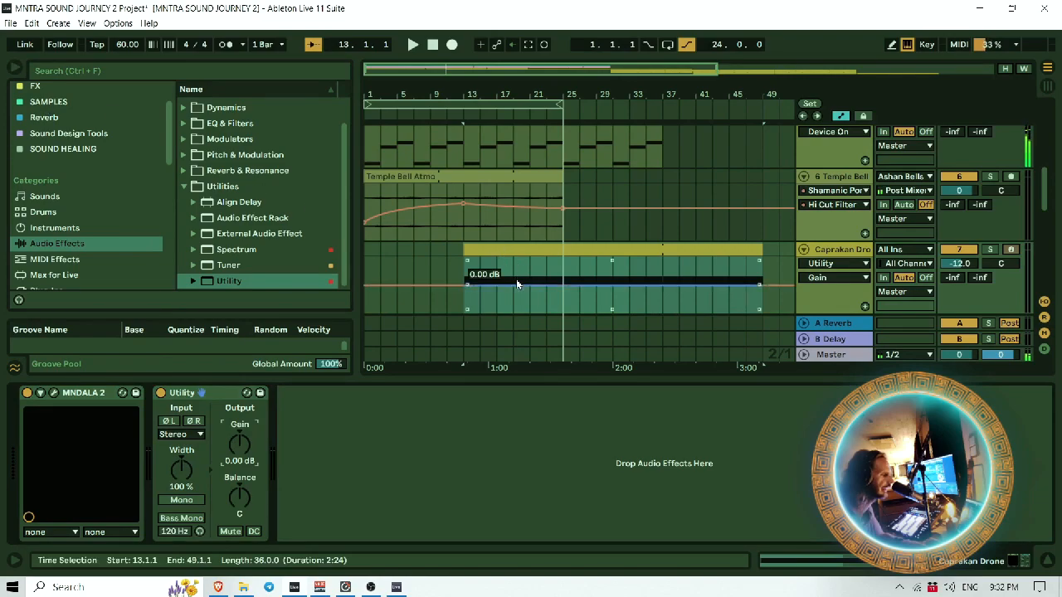
{"action": "left_click_drag", "start_coordinate": [512, 300], "coordinate": [487, 243]}
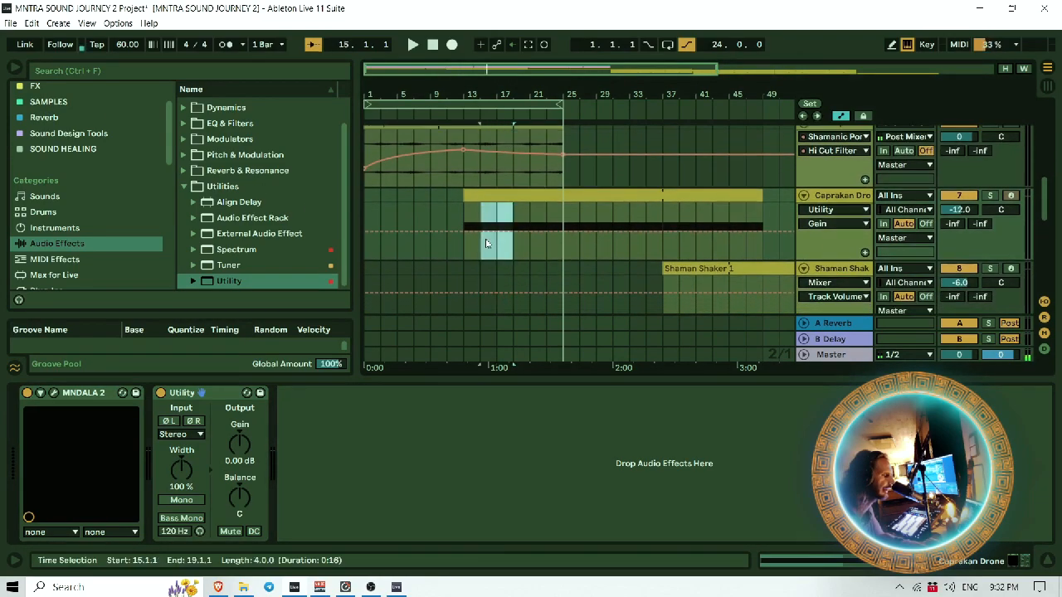
{"action": "right_click", "coordinate": [497, 254]}
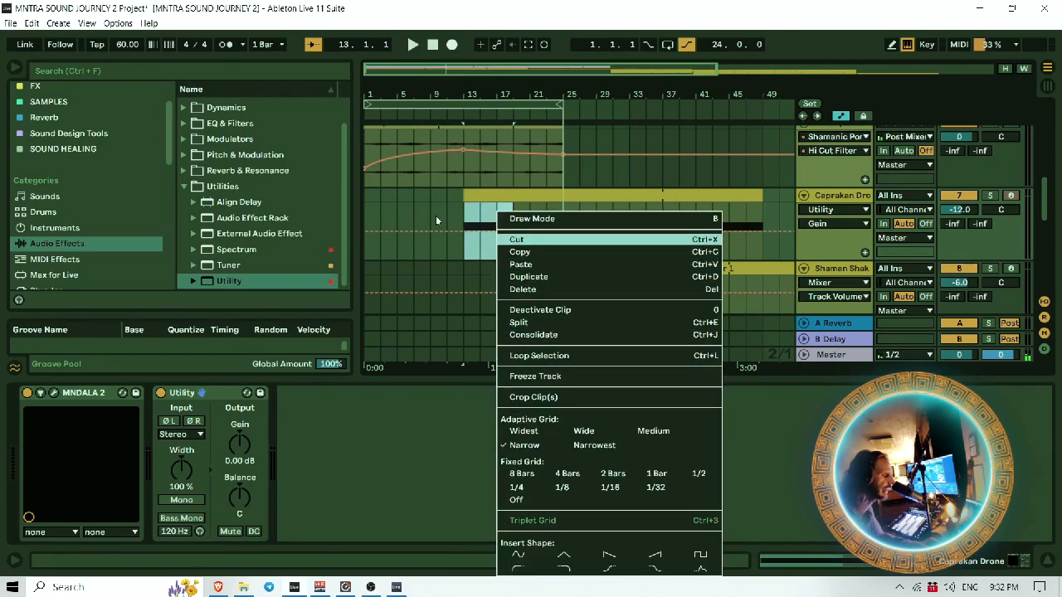
{"action": "left_click", "coordinate": [477, 248]}
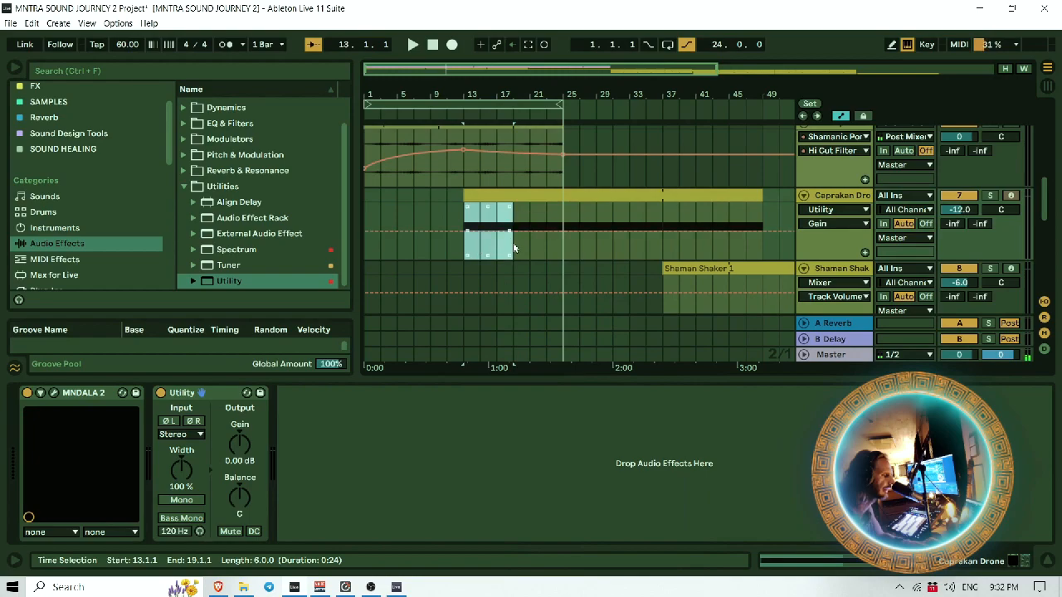
{"action": "right_click", "coordinate": [487, 218]}
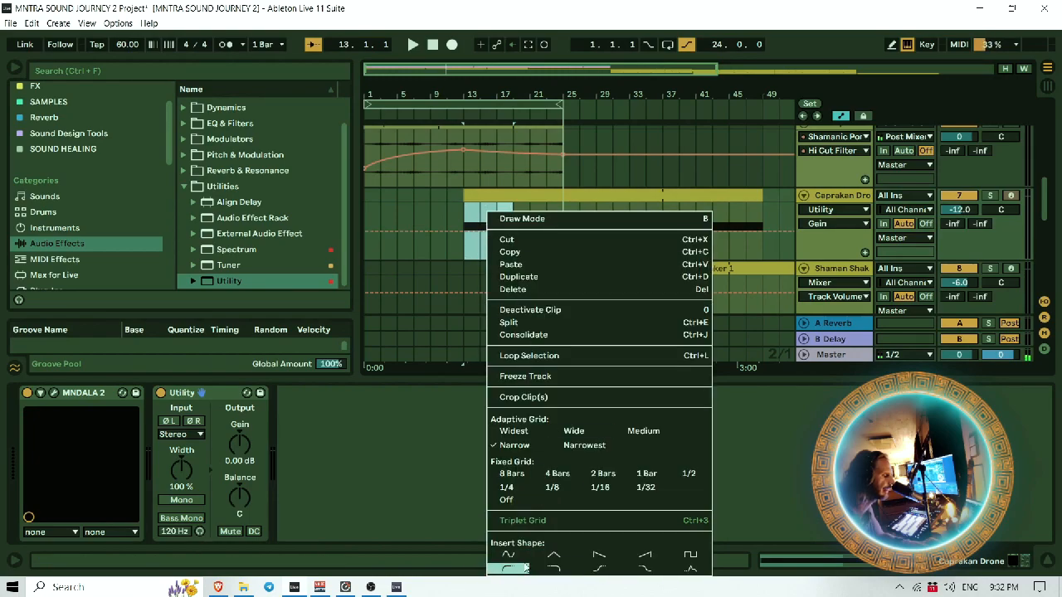
{"action": "left_click", "coordinate": [516, 569]}
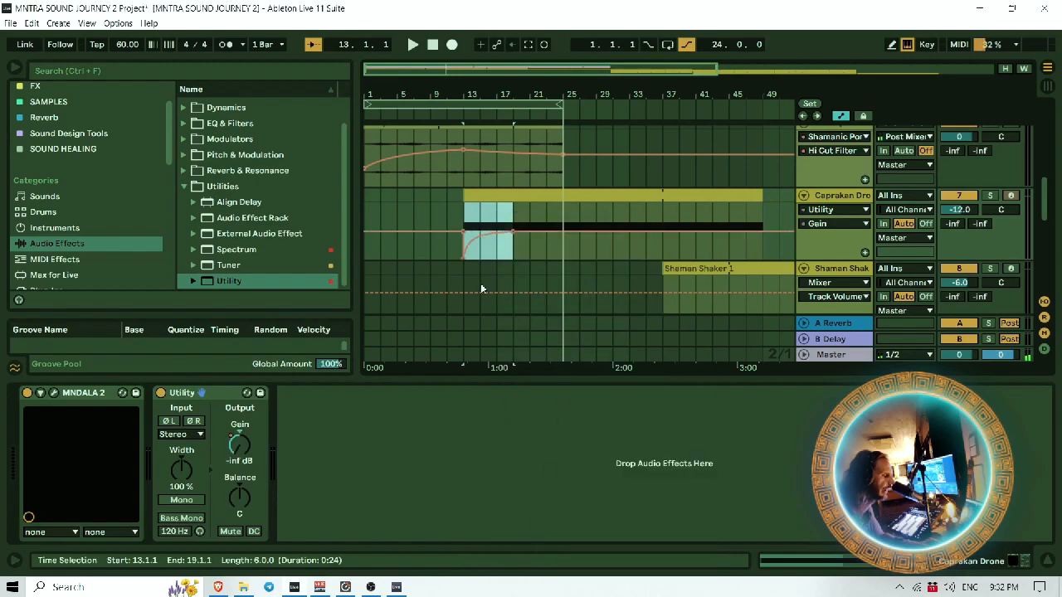
Step: Lower the drone's Gain automation before bar 13 to -inf dB and play back the fade-in
{"action": "left_click", "coordinate": [430, 258]}
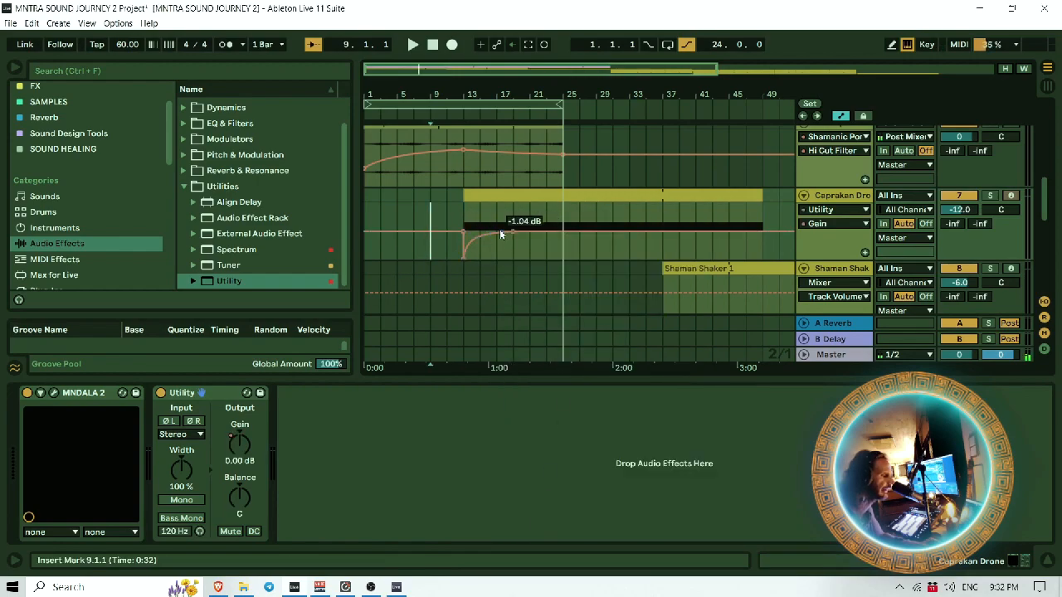
{"action": "left_click", "coordinate": [462, 233]}
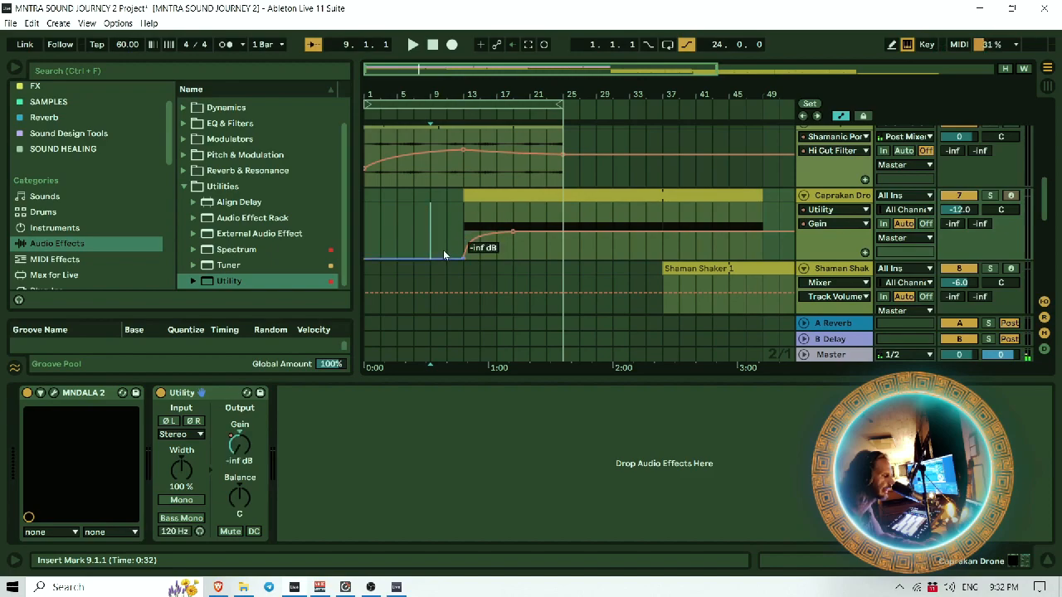
{"action": "left_click", "coordinate": [460, 110]}
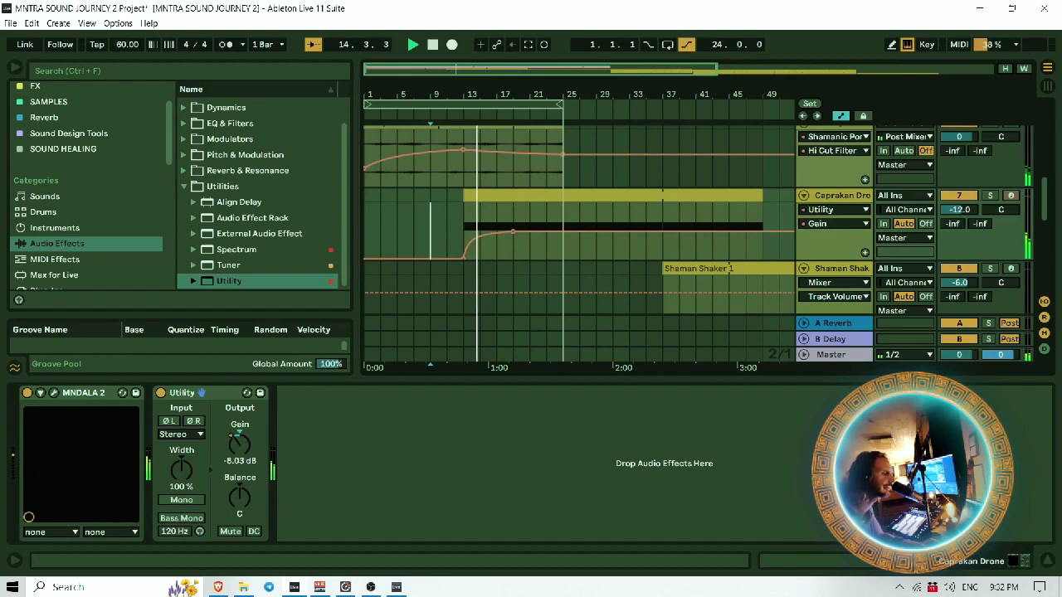
{"action": "mouse_move", "coordinate": [565, 158]}
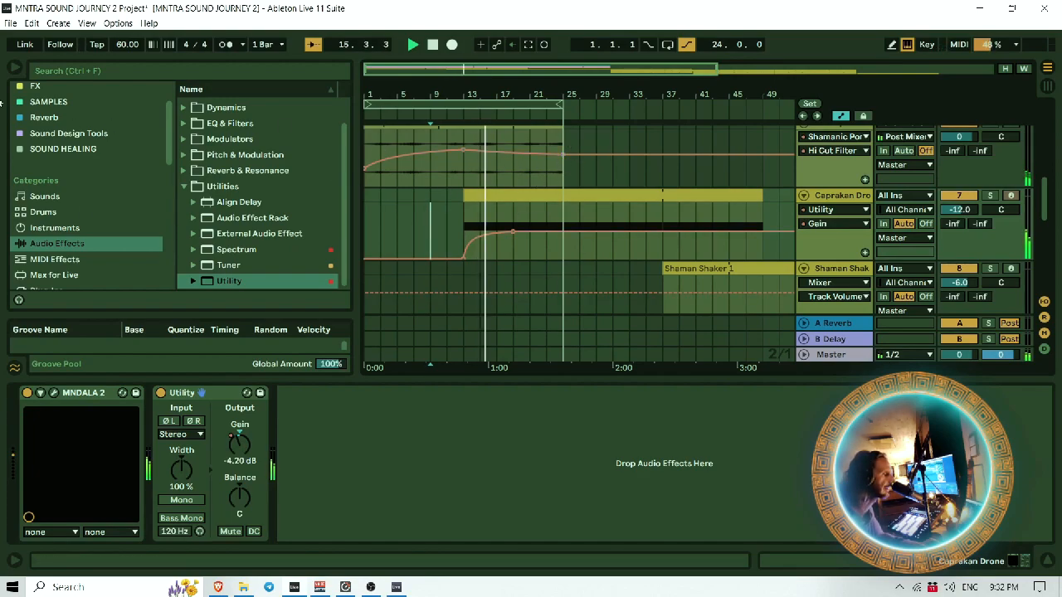
{"action": "scroll", "coordinate": [530, 161], "scroll_direction": "up", "scroll_amount": 2}
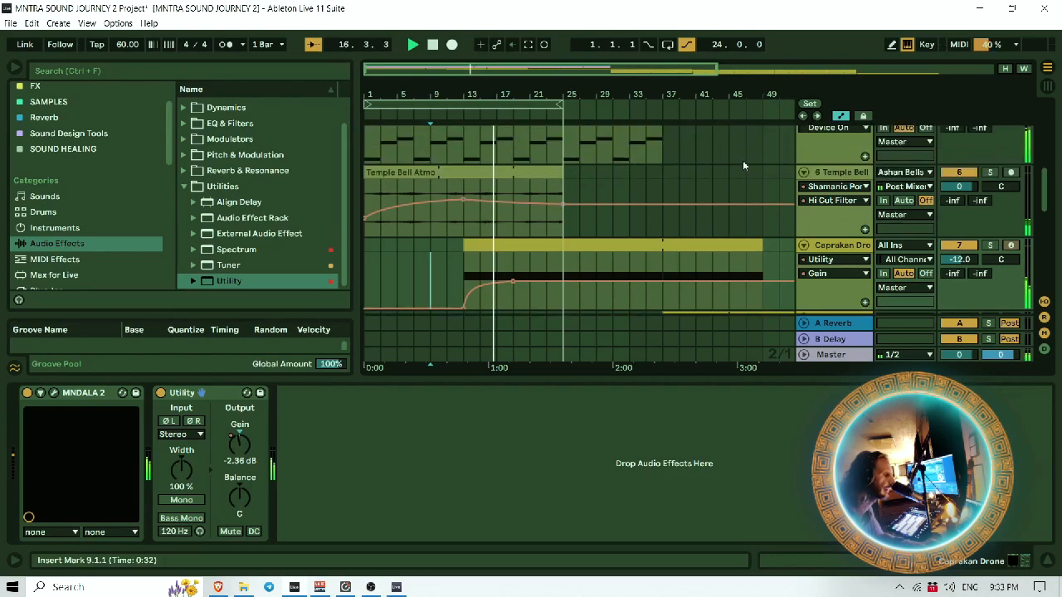
Step: Hide the automation lanes, give the Temple Bell Atmo clip a fade-out from about bar 19 to 25, and play it back
{"action": "left_click", "coordinate": [841, 116]}
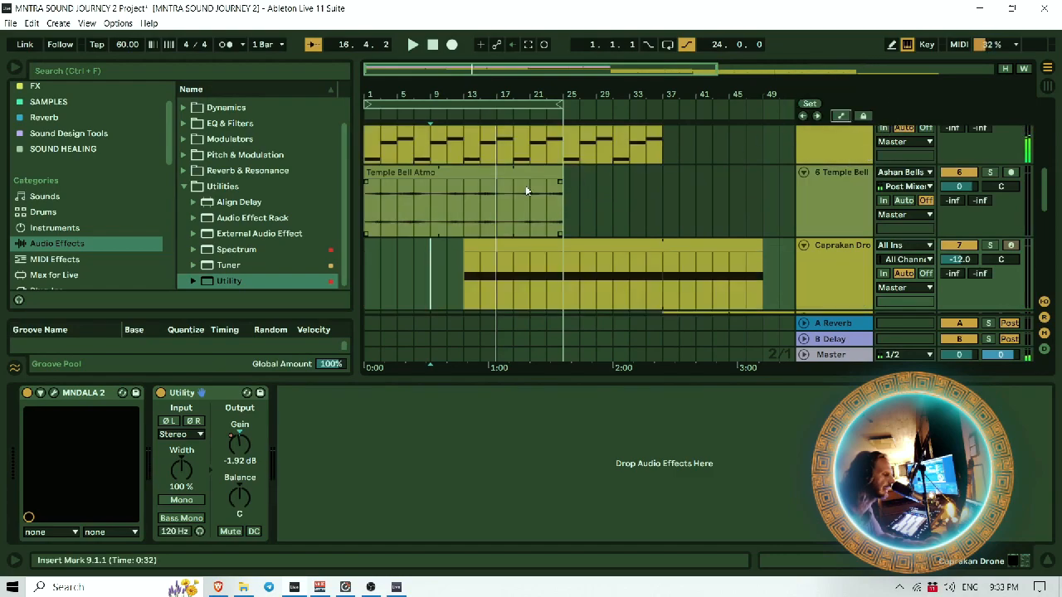
{"action": "left_click", "coordinate": [843, 117]}
{"action": "left_click", "coordinate": [843, 117]}
{"action": "left_click", "coordinate": [842, 117]}
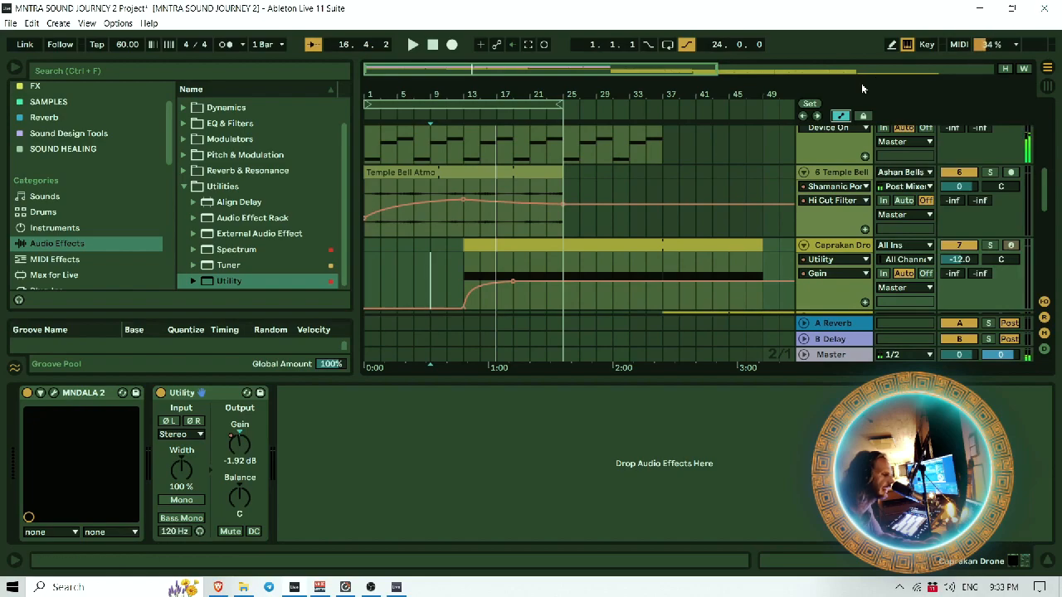
{"action": "left_click", "coordinate": [840, 117]}
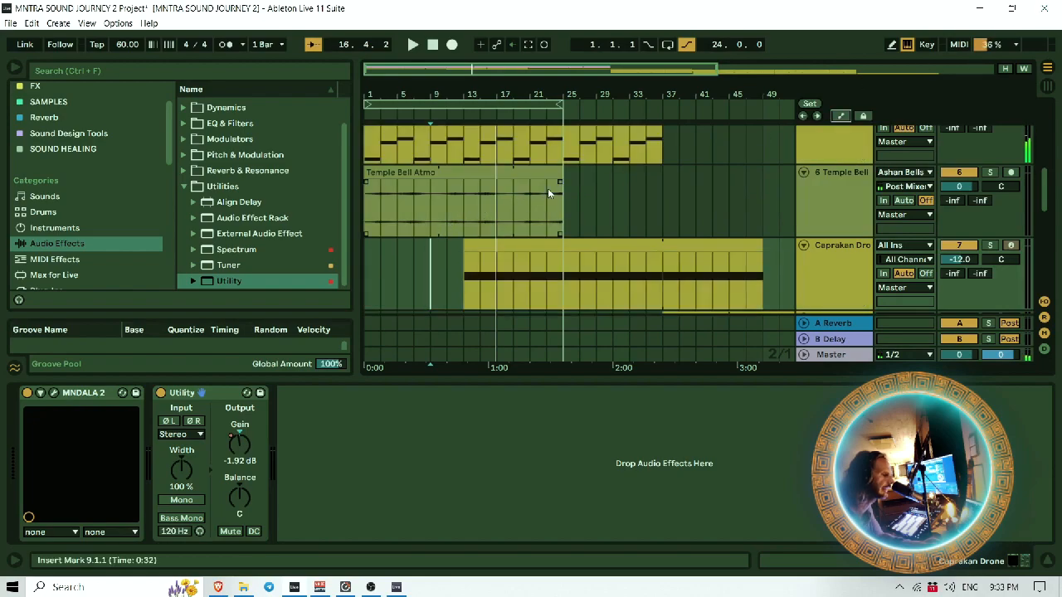
{"action": "left_click_drag", "start_coordinate": [559, 182], "coordinate": [512, 182]}
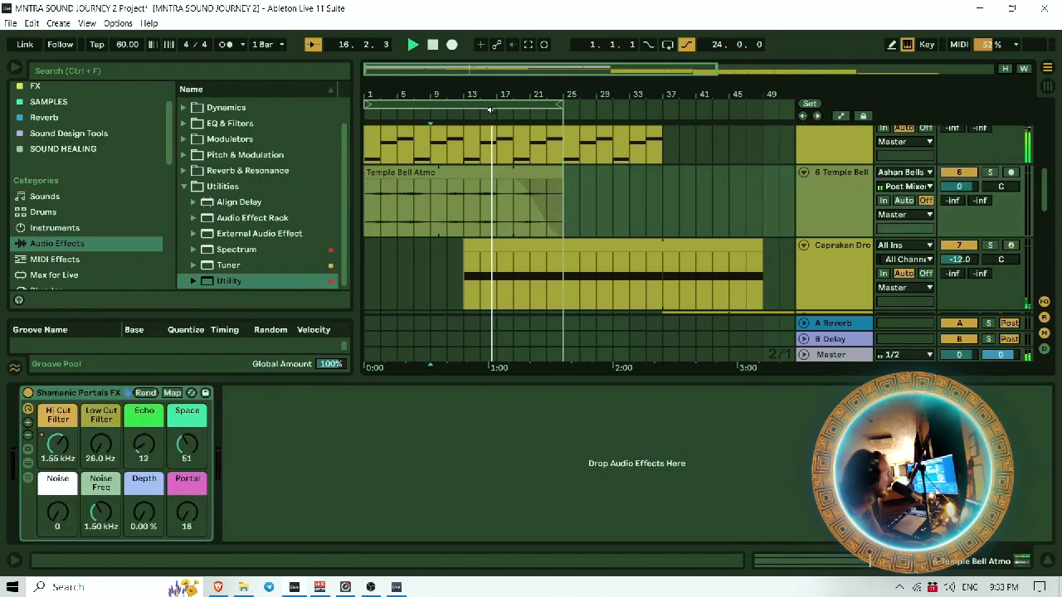
{"action": "left_click", "coordinate": [431, 137]}
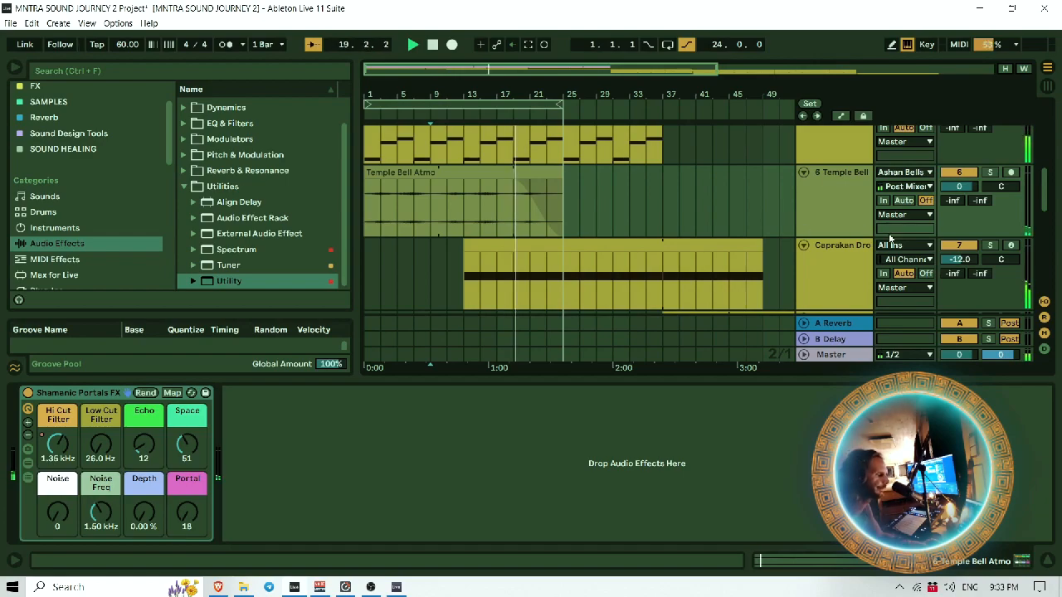
Step: Hide the device view and browser, and set the loop range to bars 25 to 49
{"action": "left_click", "coordinate": [1048, 561]}
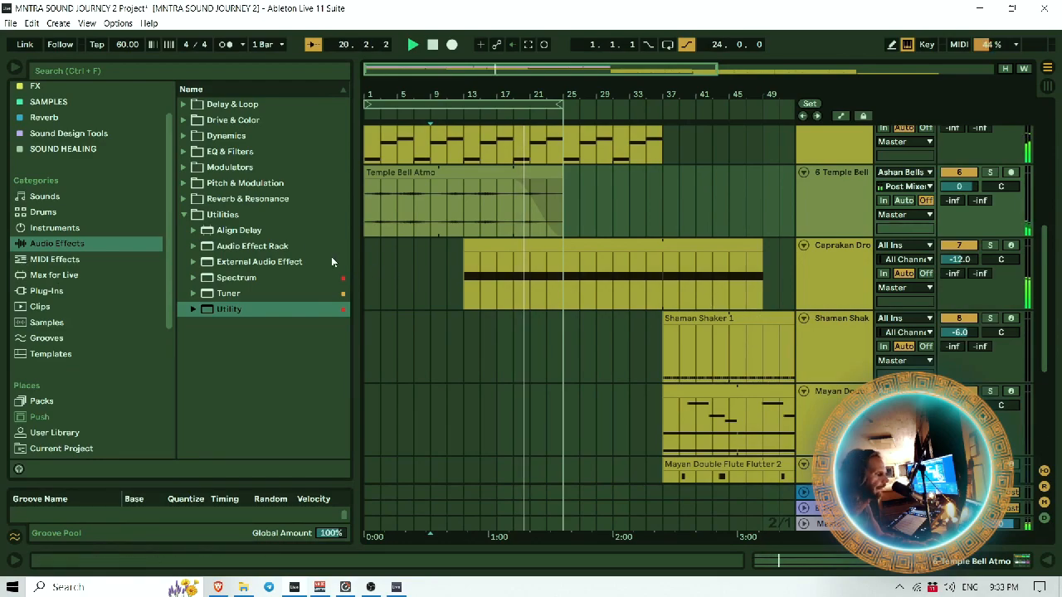
{"action": "left_click", "coordinate": [12, 68]}
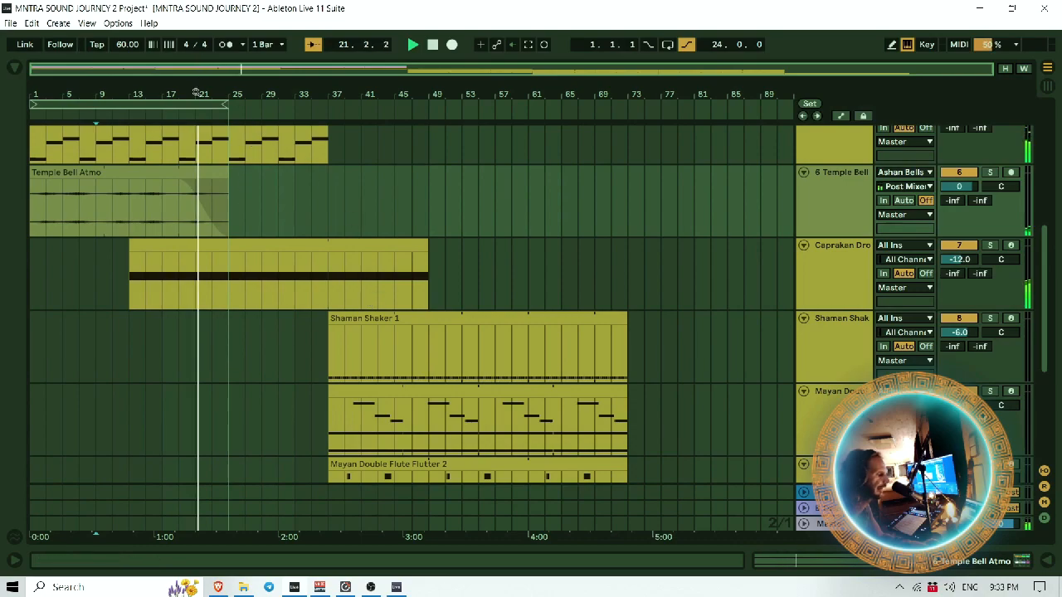
{"action": "left_click_drag", "start_coordinate": [182, 103], "coordinate": [395, 156]}
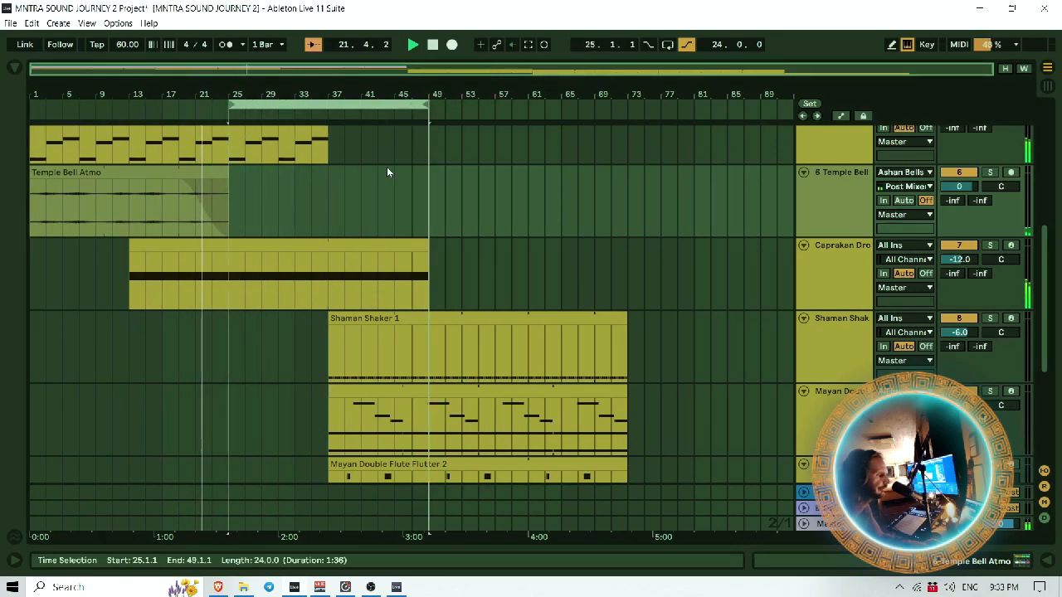
Step: Extend the ETHERIC GARDENS, OWL SPIRIT and Ashan Bells clips so they all end at bar 49
{"action": "scroll", "coordinate": [285, 346], "scroll_direction": "down", "scroll_amount": 4}
{"action": "scroll", "coordinate": [286, 344], "scroll_direction": "up", "scroll_amount": 5}
{"action": "scroll", "coordinate": [286, 348], "scroll_direction": "up", "scroll_amount": 4}
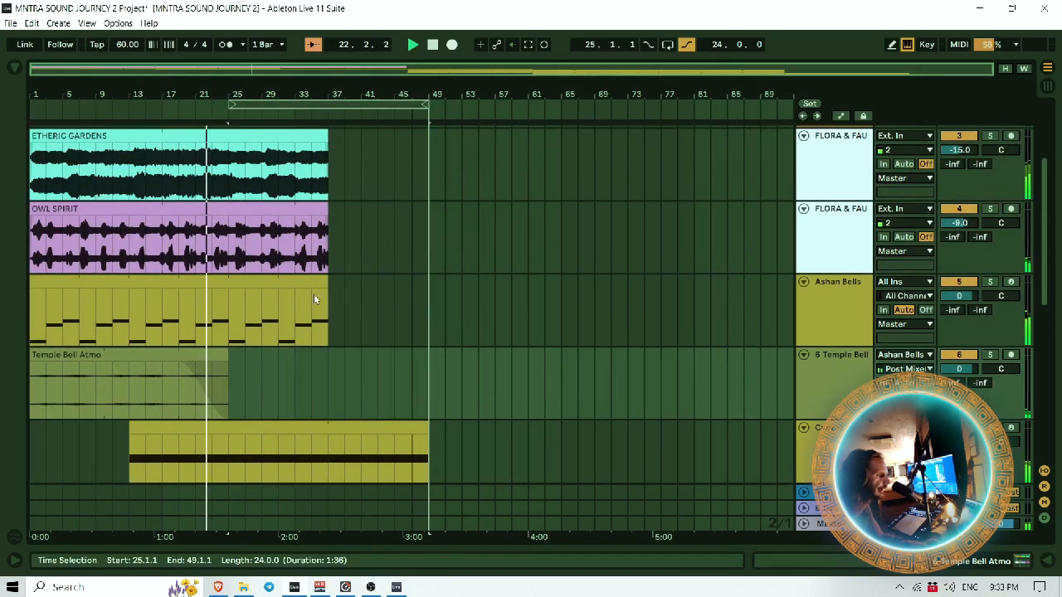
{"action": "left_click_drag", "start_coordinate": [319, 135], "coordinate": [428, 135]}
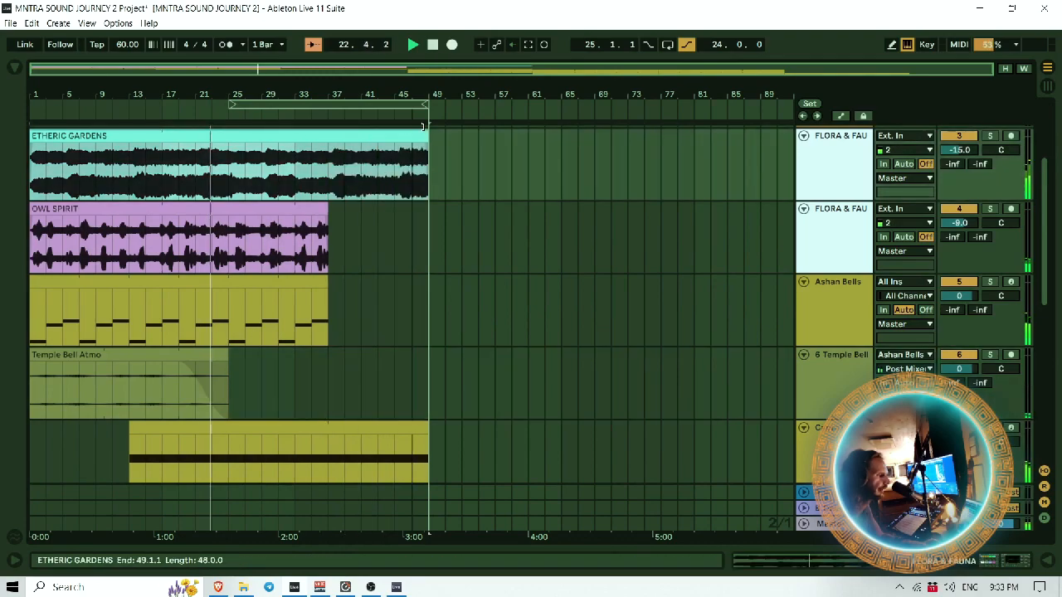
{"action": "left_click", "coordinate": [325, 207]}
{"action": "left_click_drag", "start_coordinate": [325, 207], "coordinate": [428, 208]}
{"action": "scroll", "coordinate": [358, 249], "scroll_direction": "down", "scroll_amount": 1}
{"action": "left_click", "coordinate": [324, 249]}
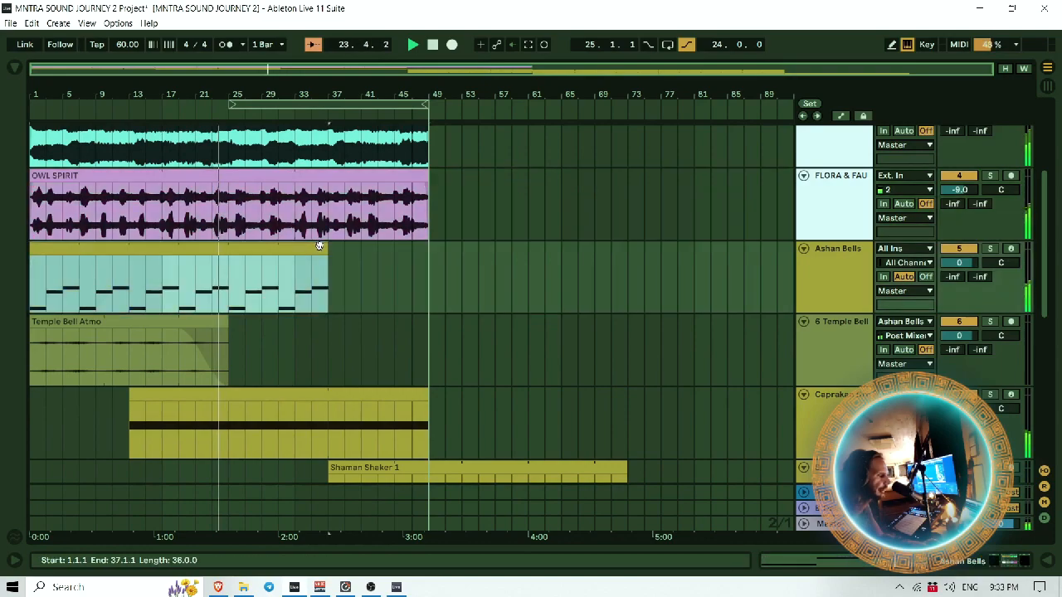
{"action": "left_click_drag", "start_coordinate": [323, 249], "coordinate": [428, 249]}
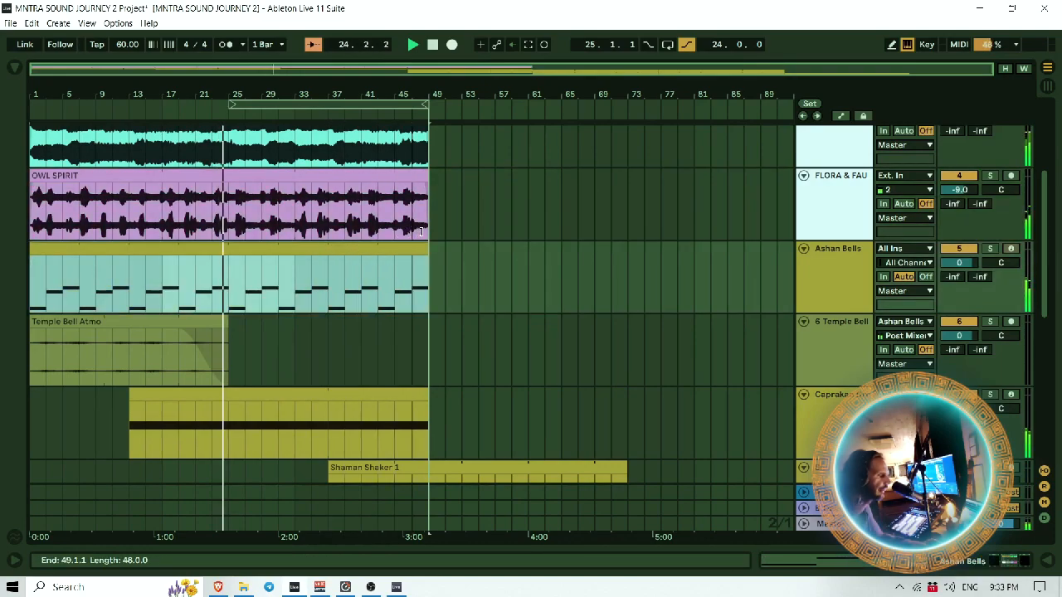
Step: Add a fade-in to the Temple Bell Atmo clip and duplicate the clip to bars 25 to 49
{"action": "scroll", "coordinate": [365, 273], "scroll_direction": "down", "scroll_amount": 2}
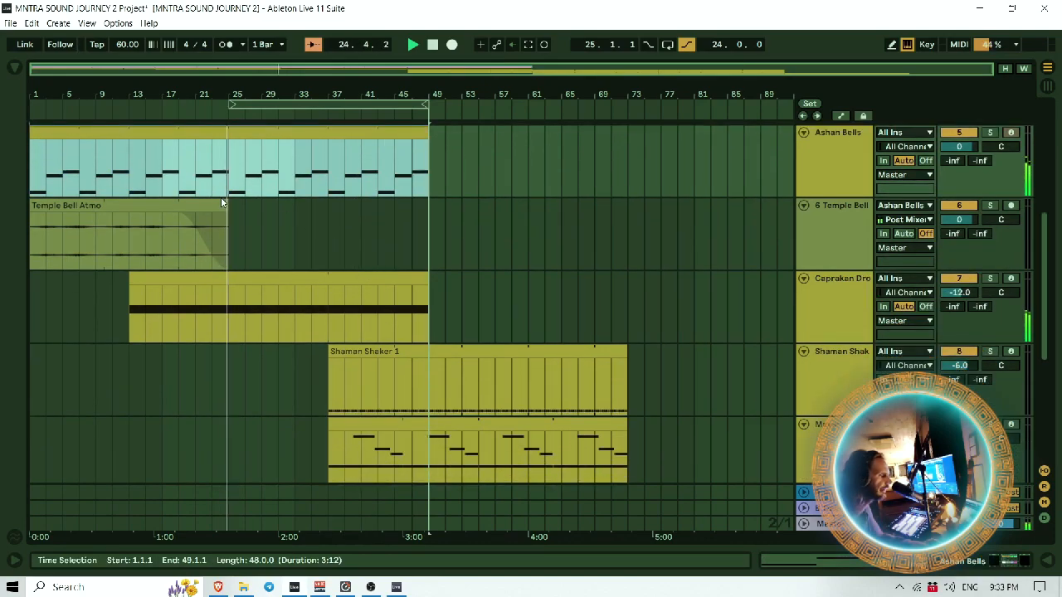
{"action": "left_click", "coordinate": [152, 208]}
{"action": "left_click_drag", "start_coordinate": [33, 214], "coordinate": [274, 243]}
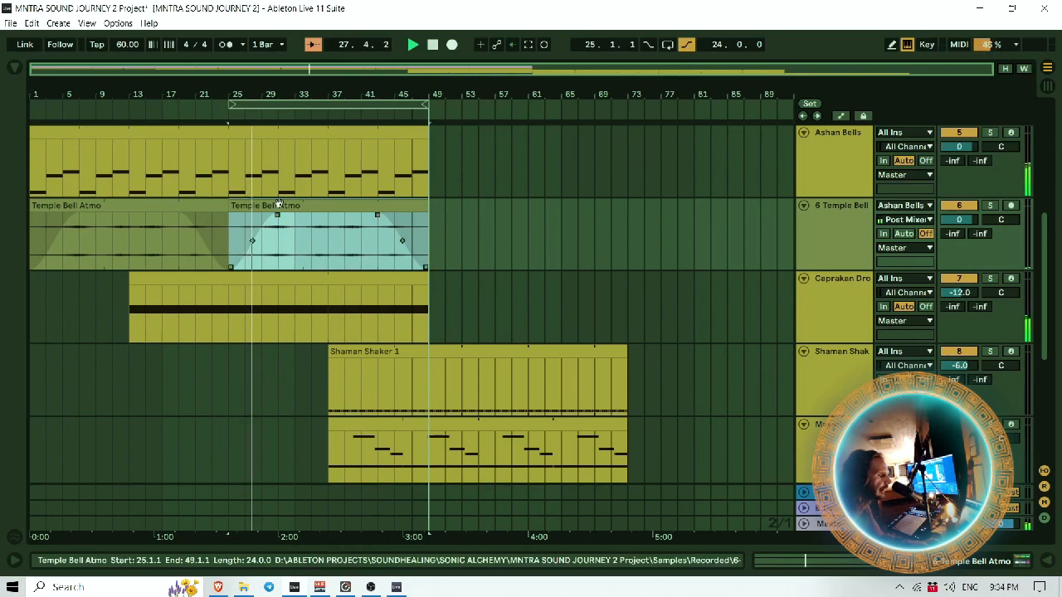
Step: Lengthen the second Temple Bell Atmo clip's fade-in to about bar 33 and trim the clip to end at bar 43
{"action": "mouse_move", "coordinate": [278, 217]}
{"action": "left_click_drag", "start_coordinate": [278, 217], "coordinate": [296, 213]}
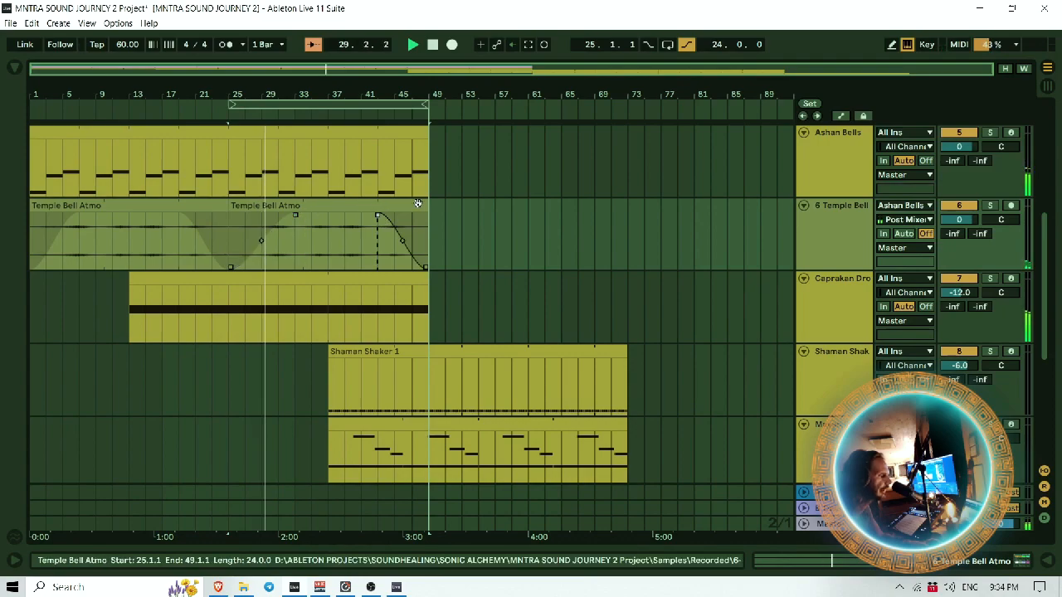
{"action": "left_click_drag", "start_coordinate": [427, 208], "coordinate": [372, 208]}
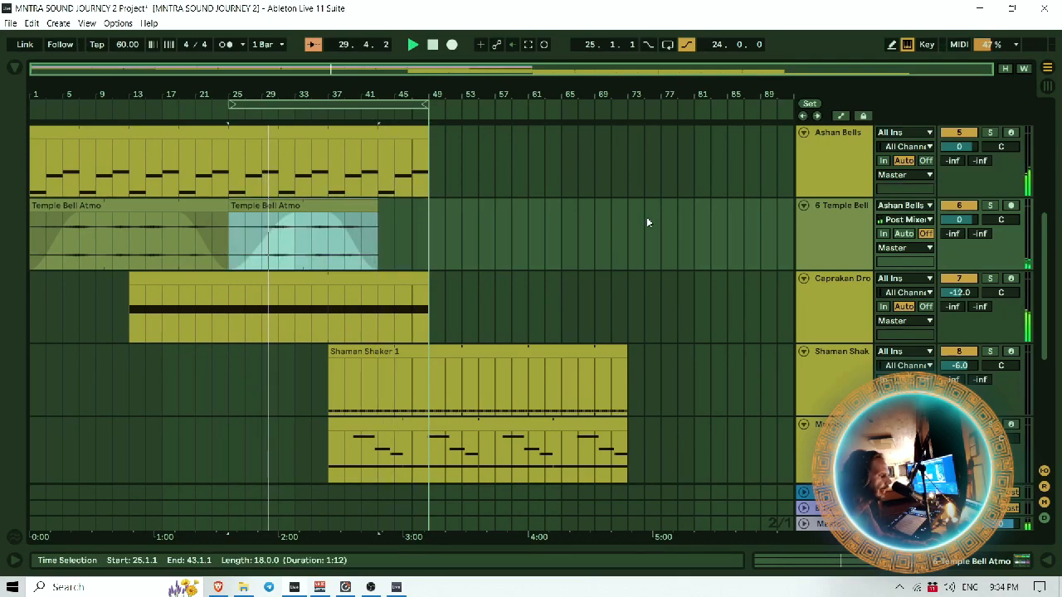
Step: Select the Caprakan Drone track and show its device chain
{"action": "scroll", "coordinate": [646, 216], "scroll_direction": "down", "scroll_amount": 3}
{"action": "scroll", "coordinate": [583, 224], "scroll_direction": "down", "scroll_amount": 1}
{"action": "scroll", "coordinate": [596, 237], "scroll_direction": "up", "scroll_amount": 2}
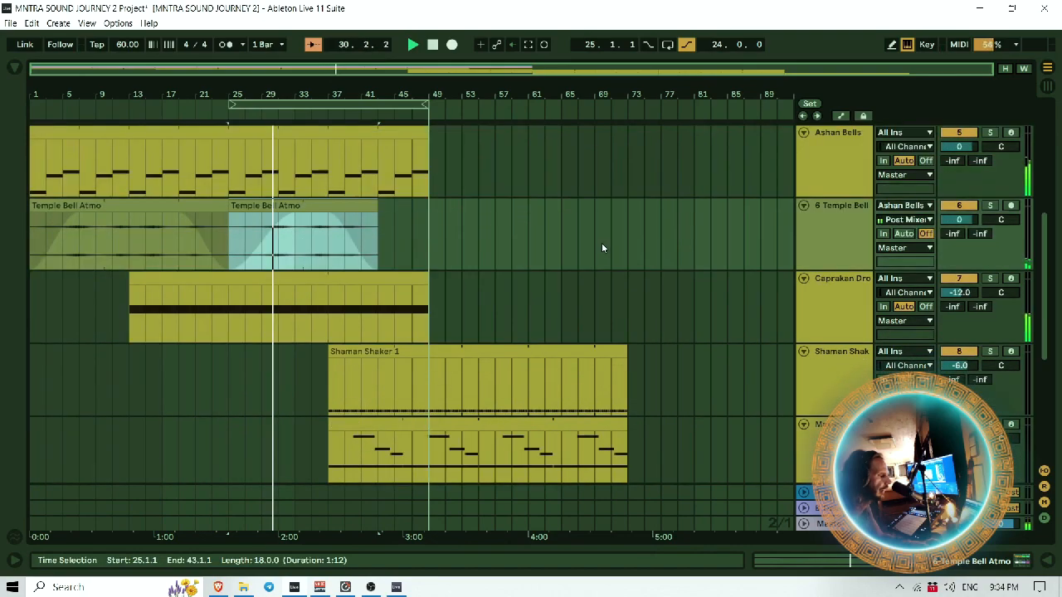
{"action": "scroll", "coordinate": [601, 244], "scroll_direction": "up", "scroll_amount": 2}
{"action": "scroll", "coordinate": [601, 243], "scroll_direction": "down", "scroll_amount": 2}
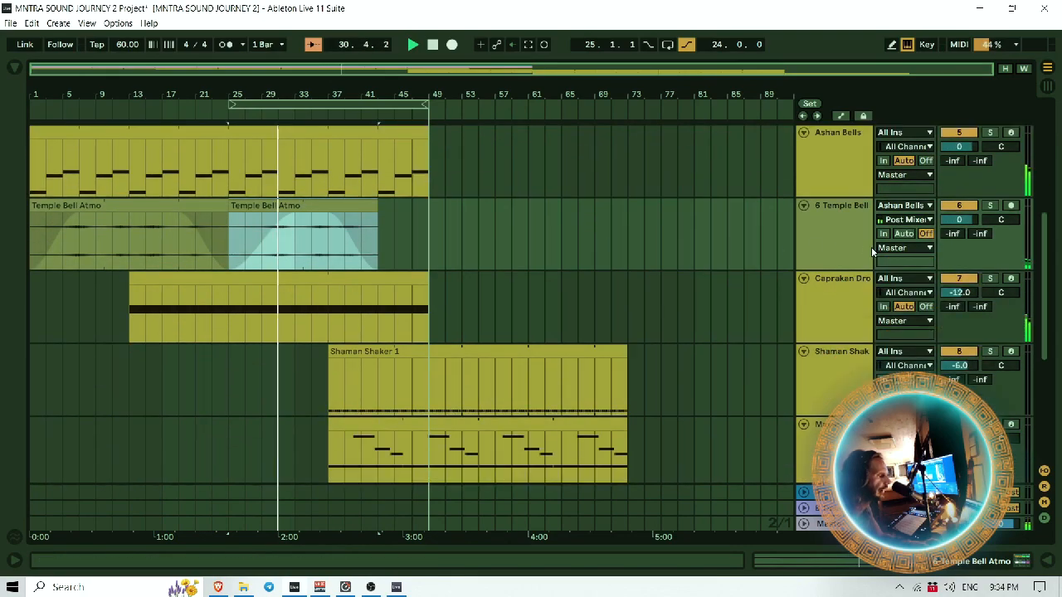
{"action": "left_click", "coordinate": [822, 311]}
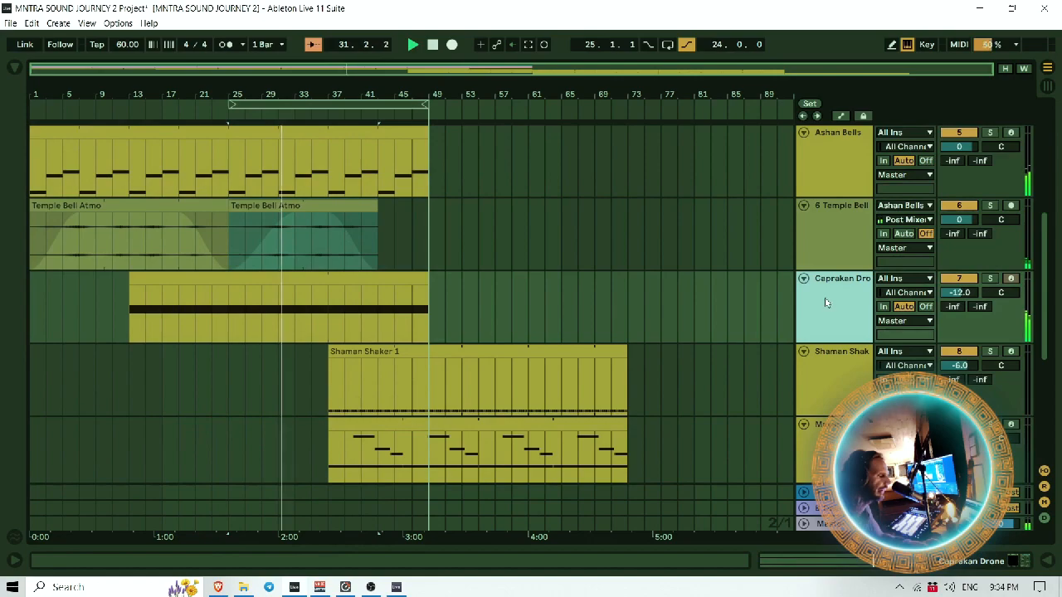
{"action": "double_click", "coordinate": [846, 284]}
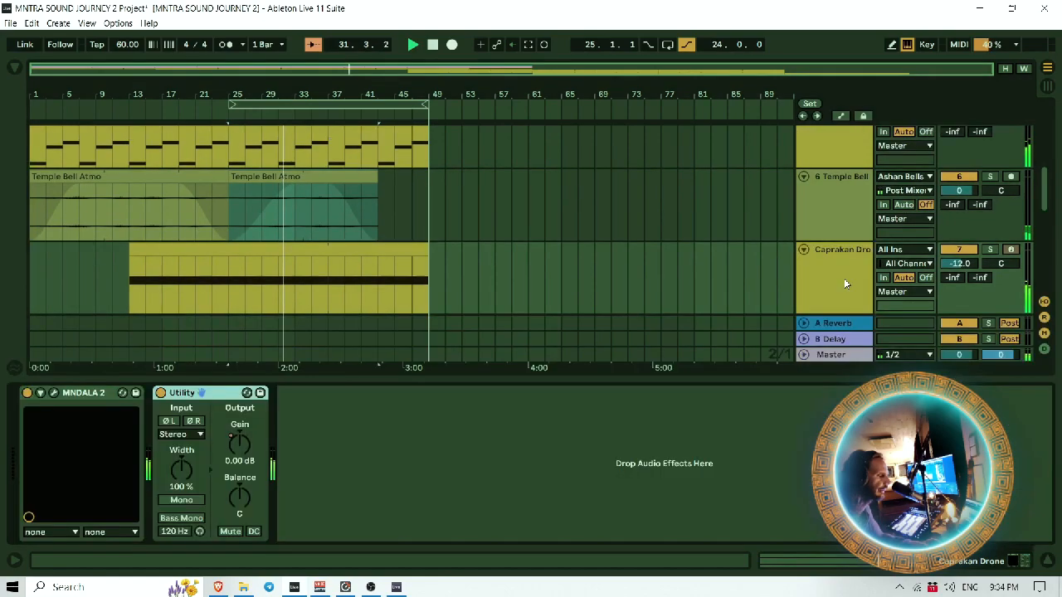
Step: Automate MNDALA 2's X parameter on the Caprakan Drone track, rising from 0.0 % at bar 13 to 0.6 % at bar 29
{"action": "left_click", "coordinate": [41, 394]}
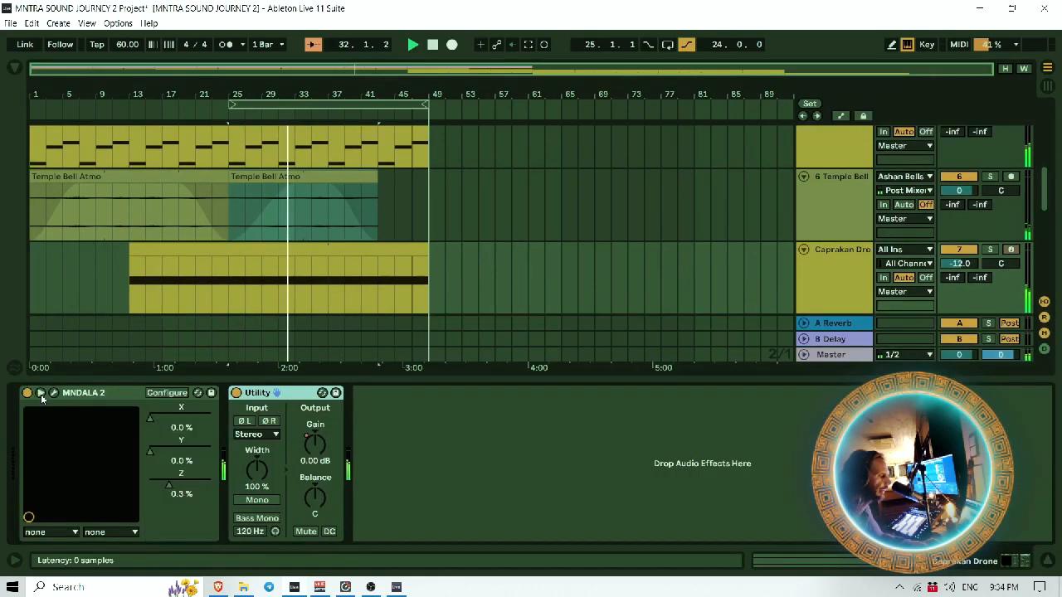
{"action": "left_click", "coordinate": [190, 425]}
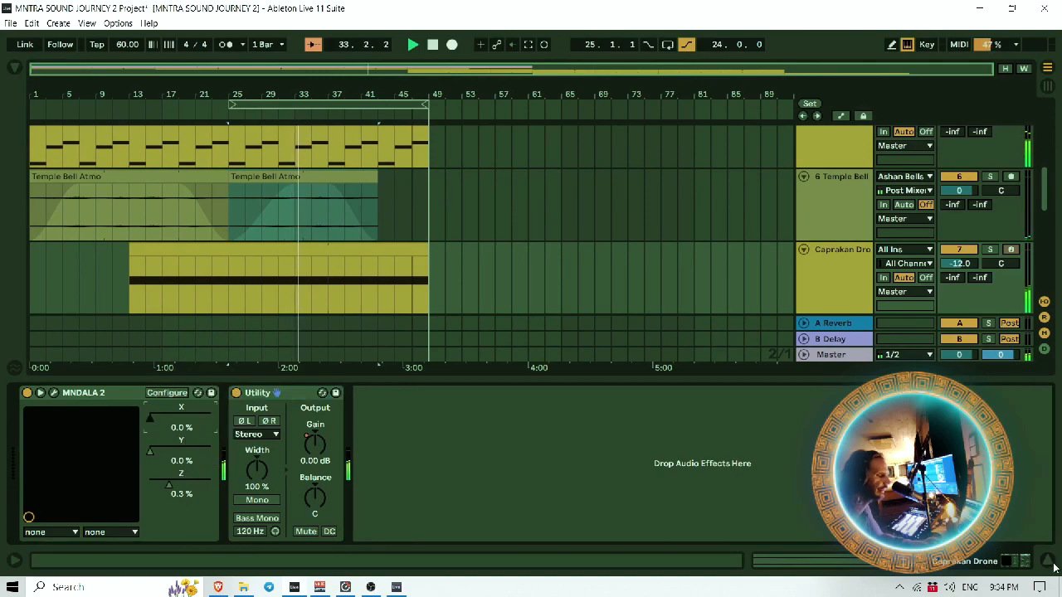
{"action": "key", "text": "ctrl+alt+l"}
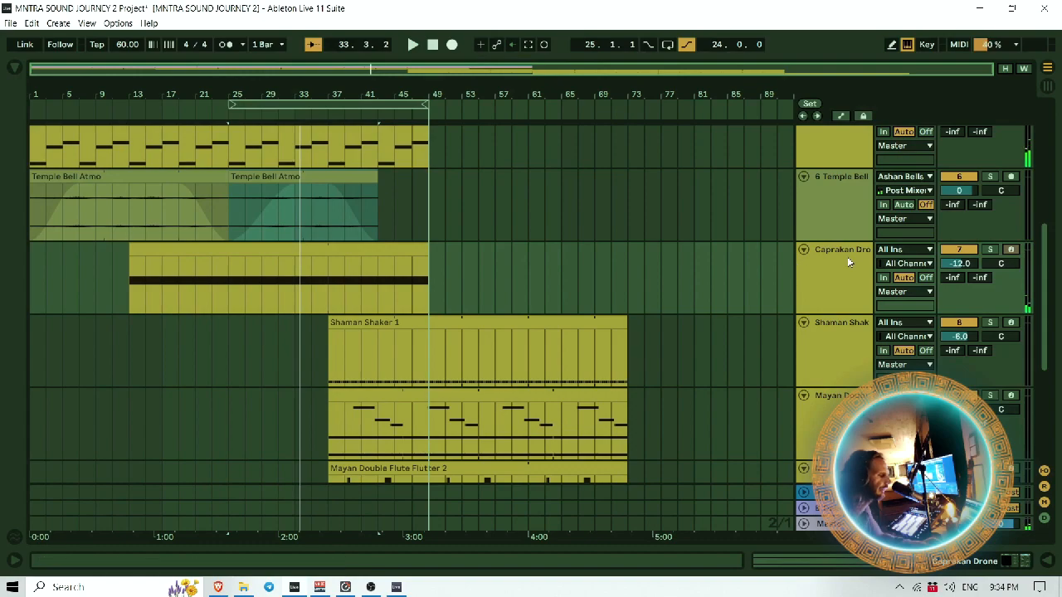
{"action": "left_click", "coordinate": [822, 263]}
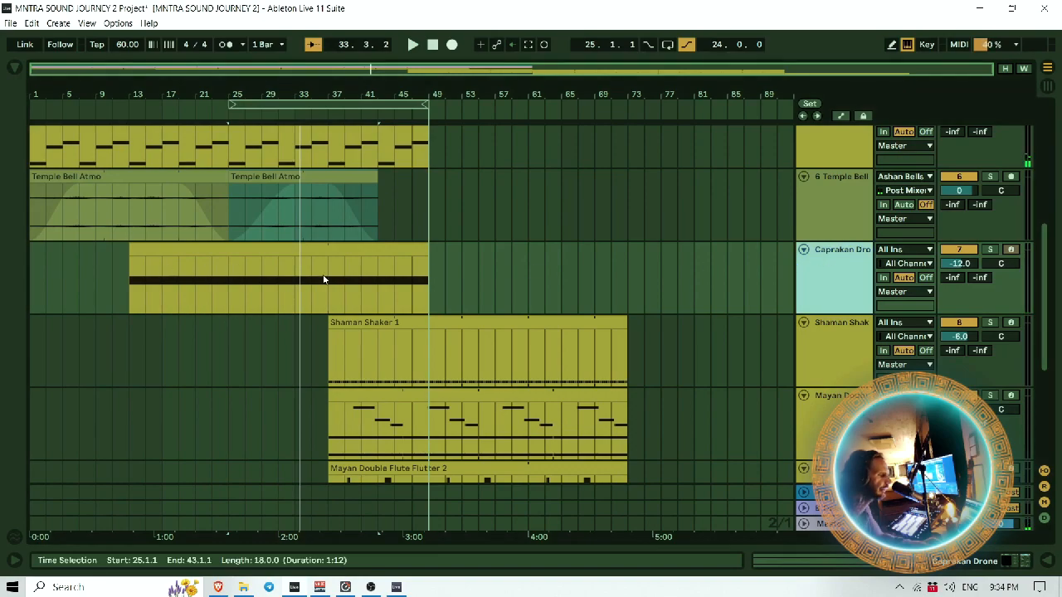
{"action": "left_click", "coordinate": [841, 116]}
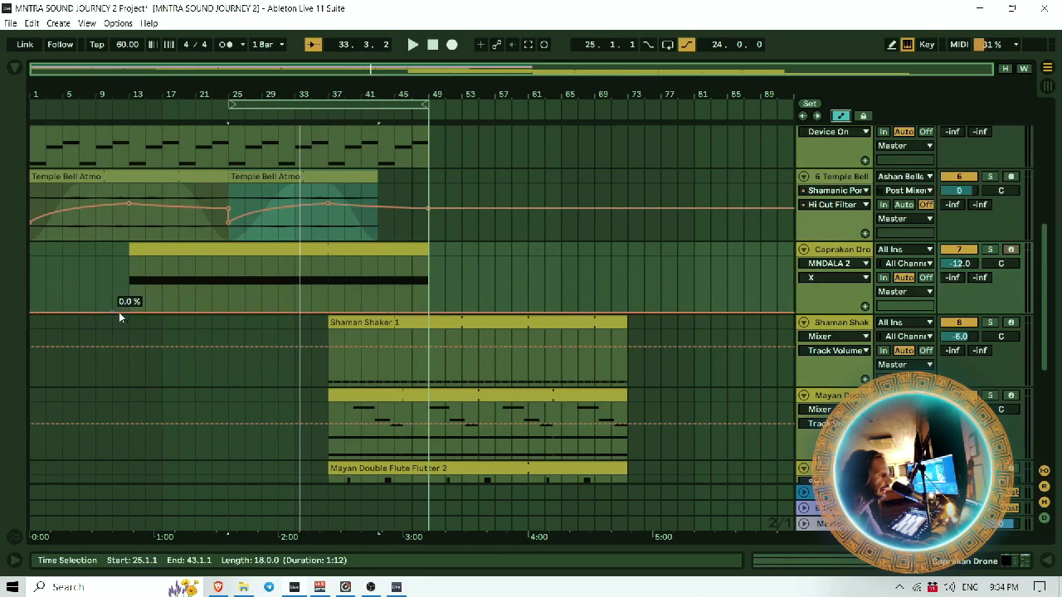
{"action": "key", "text": "space"}
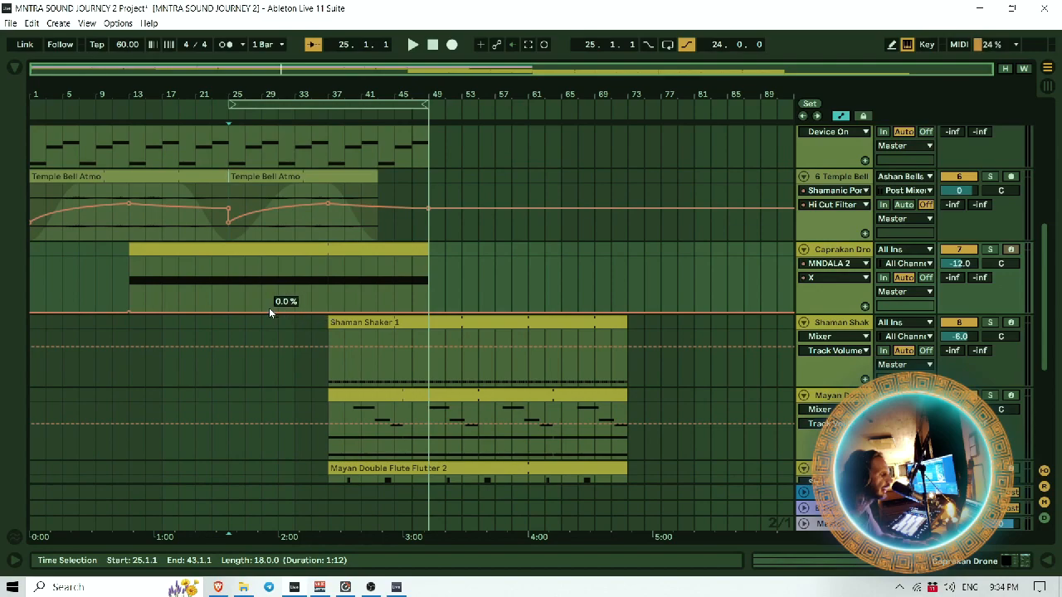
{"action": "left_click_drag", "start_coordinate": [258, 312], "coordinate": [262, 278]}
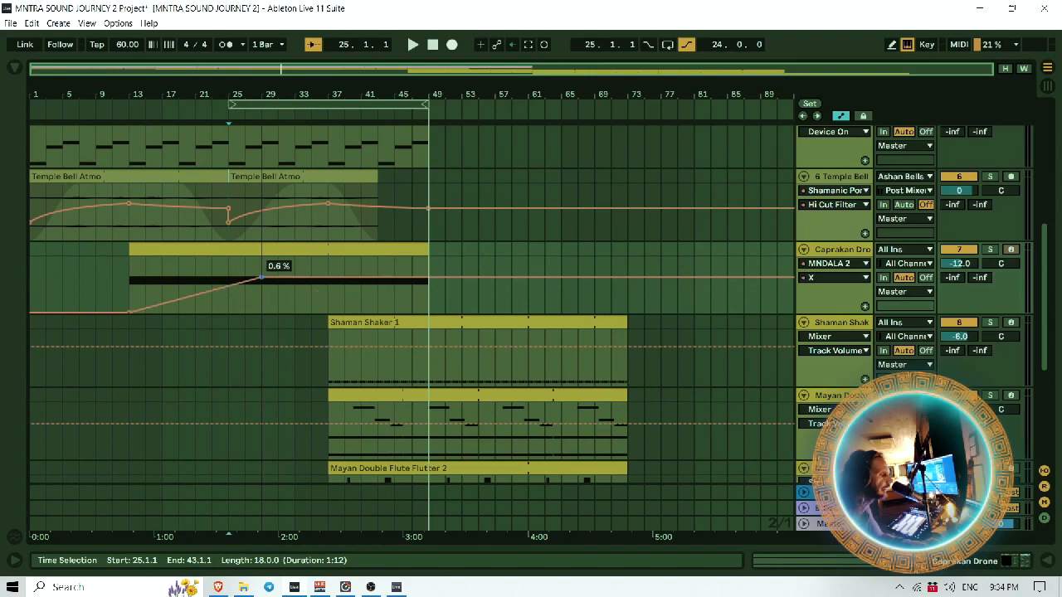
Step: Play from about bar 12 and automate MNDALA 2's Y parameter on the Caprakan Drone track, rising from bar 21 through bar 25 to bar 31
{"action": "left_click", "coordinate": [124, 103]}
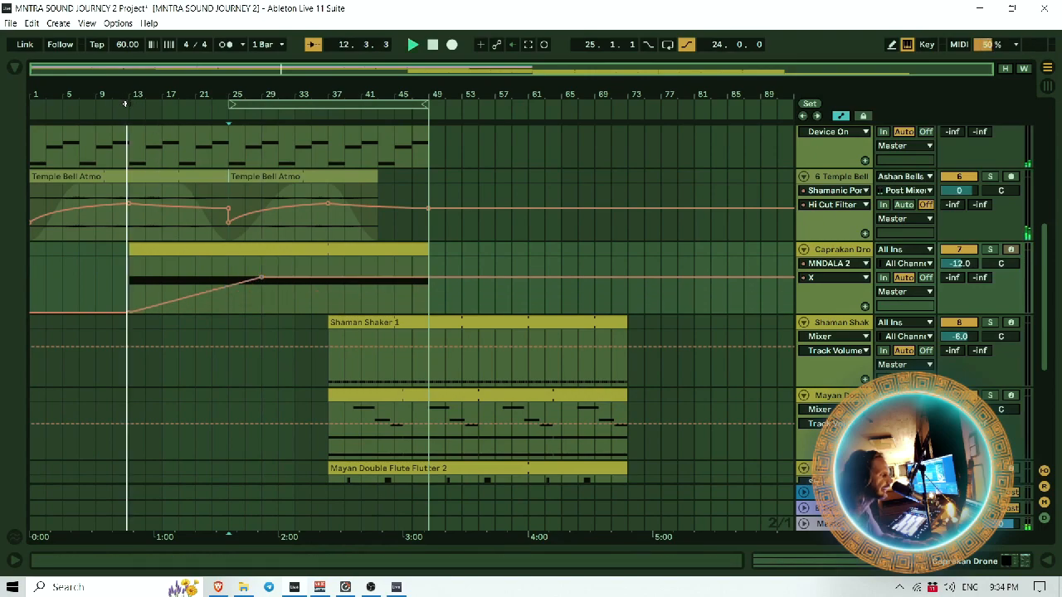
{"action": "double_click", "coordinate": [840, 250]}
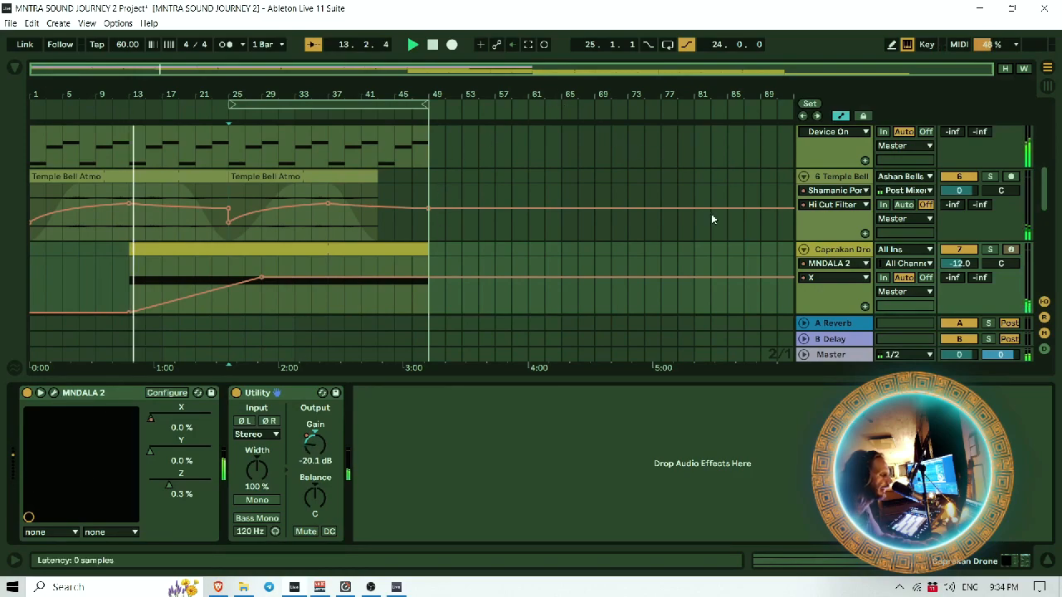
{"action": "key", "text": "ctrl+alt+p"}
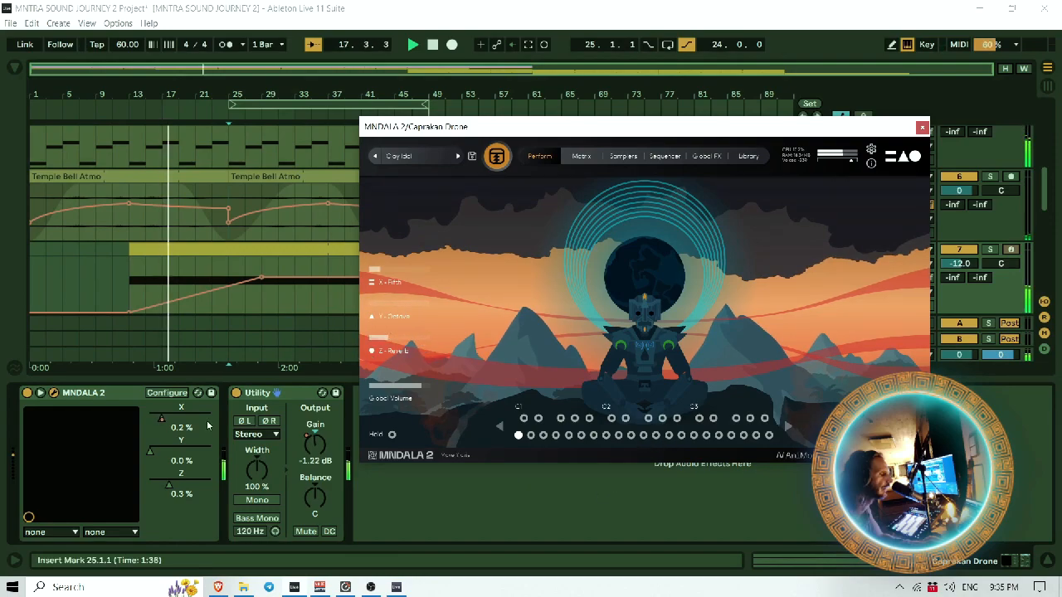
{"action": "left_click", "coordinate": [149, 454]}
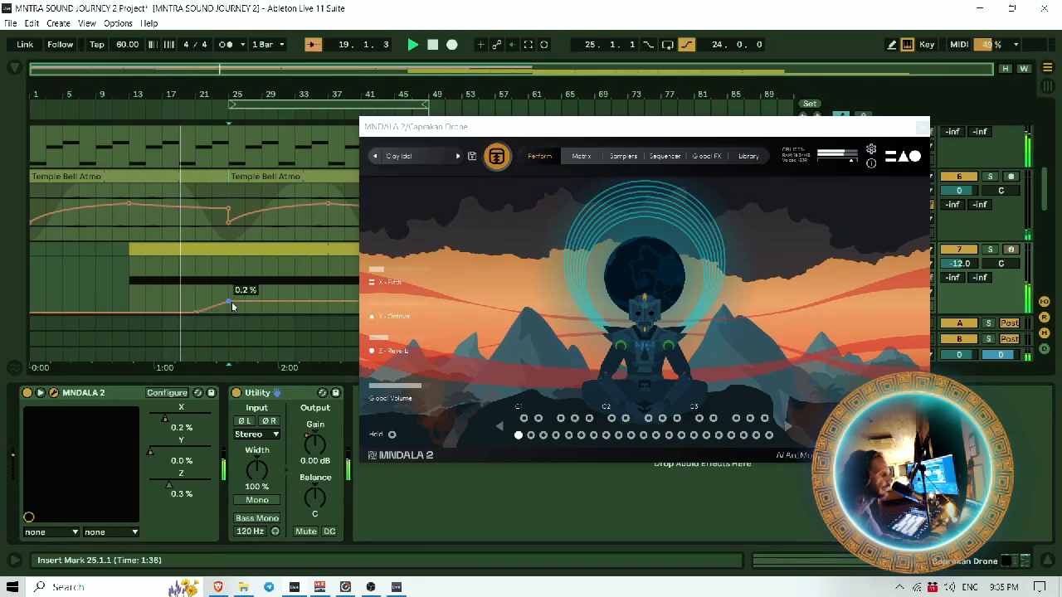
{"action": "left_click_drag", "start_coordinate": [232, 302], "coordinate": [273, 280]}
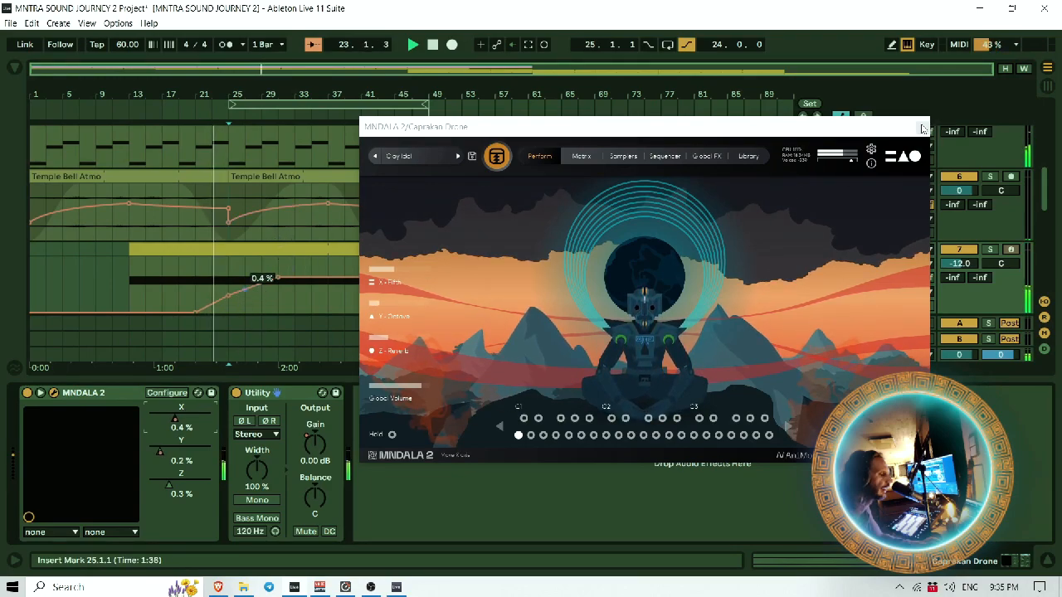
{"action": "left_click", "coordinate": [921, 130]}
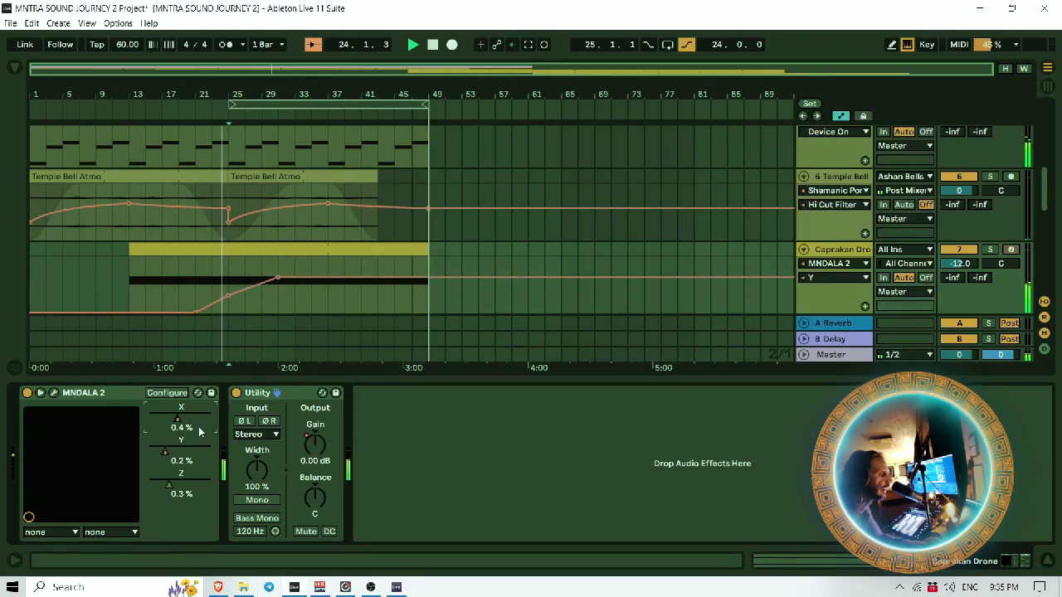
Step: Raise the drone's X automation peak at bar 29 to about 0.9 % and slope it down to a lower point at bar 49
{"action": "left_click", "coordinate": [835, 280]}
{"action": "left_click", "coordinate": [832, 291]}
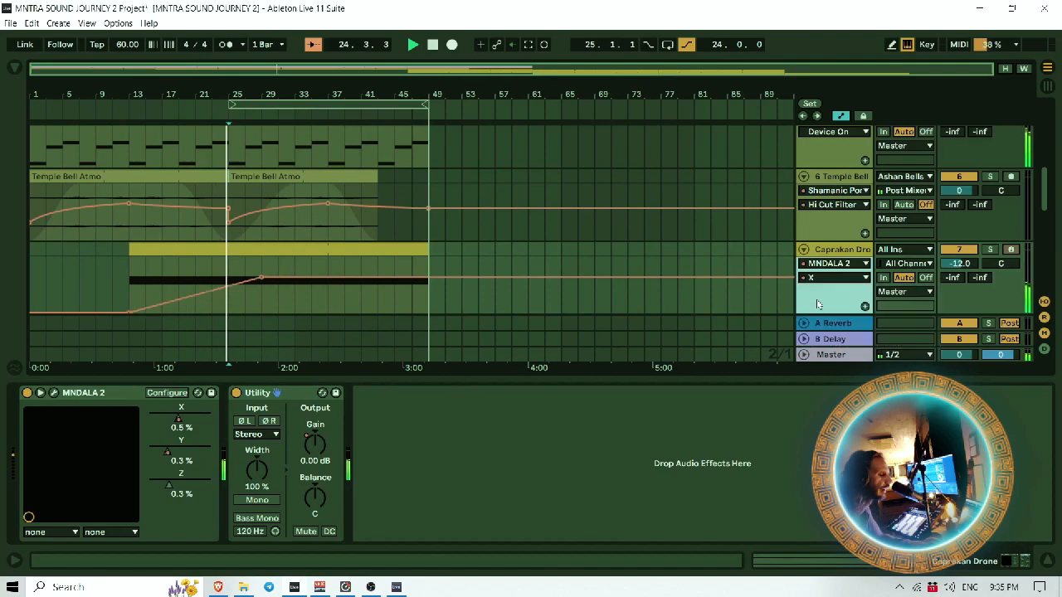
{"action": "left_click_drag", "start_coordinate": [261, 280], "coordinate": [261, 264]}
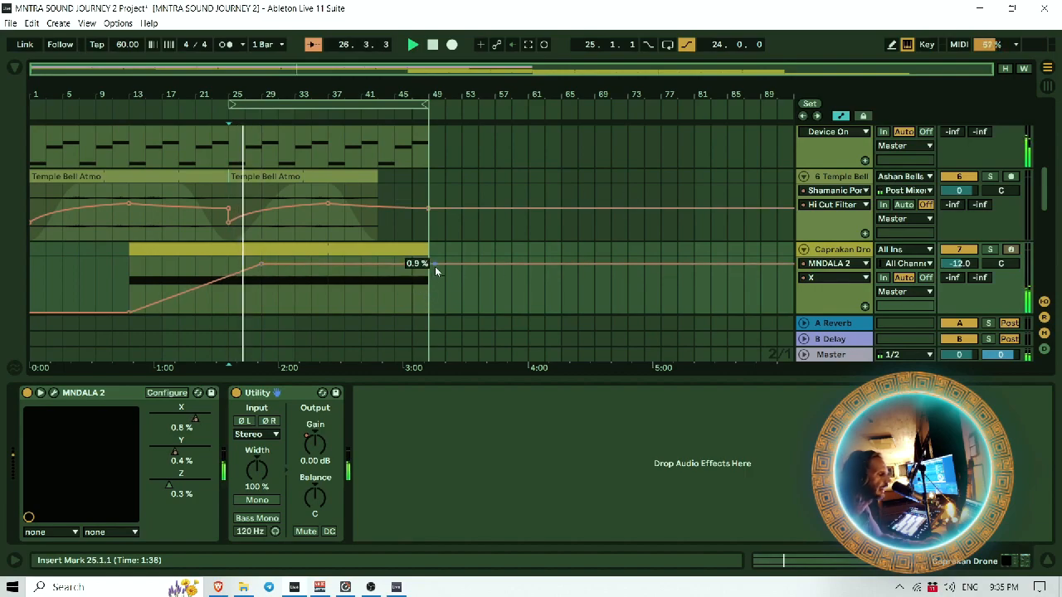
{"action": "left_click_drag", "start_coordinate": [426, 265], "coordinate": [427, 296]}
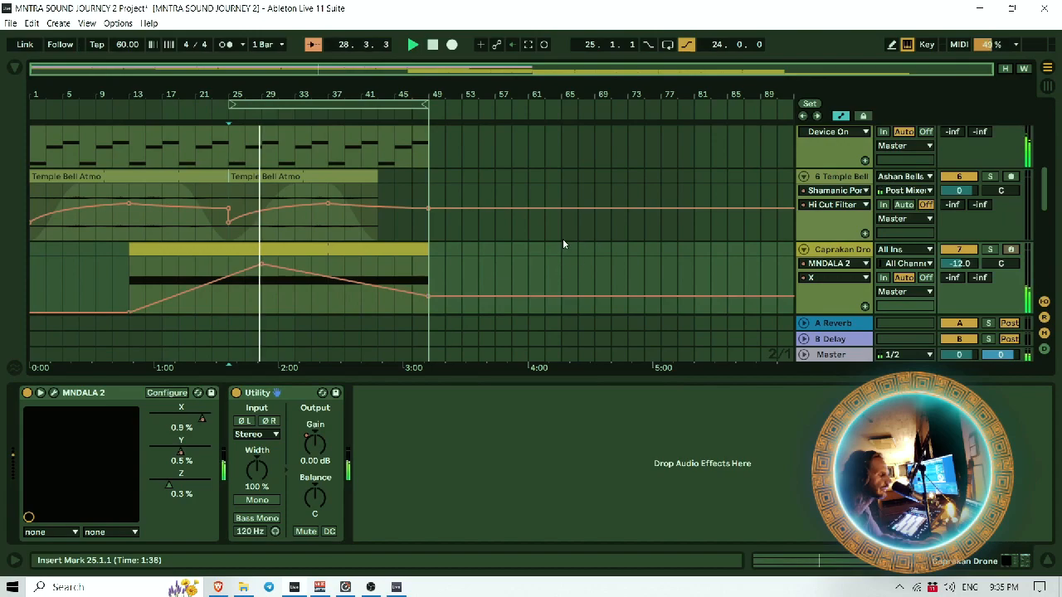
Step: Display the drone's Y automation, hide the device chain and review the layers that end at bar 49
{"action": "left_click", "coordinate": [866, 279]}
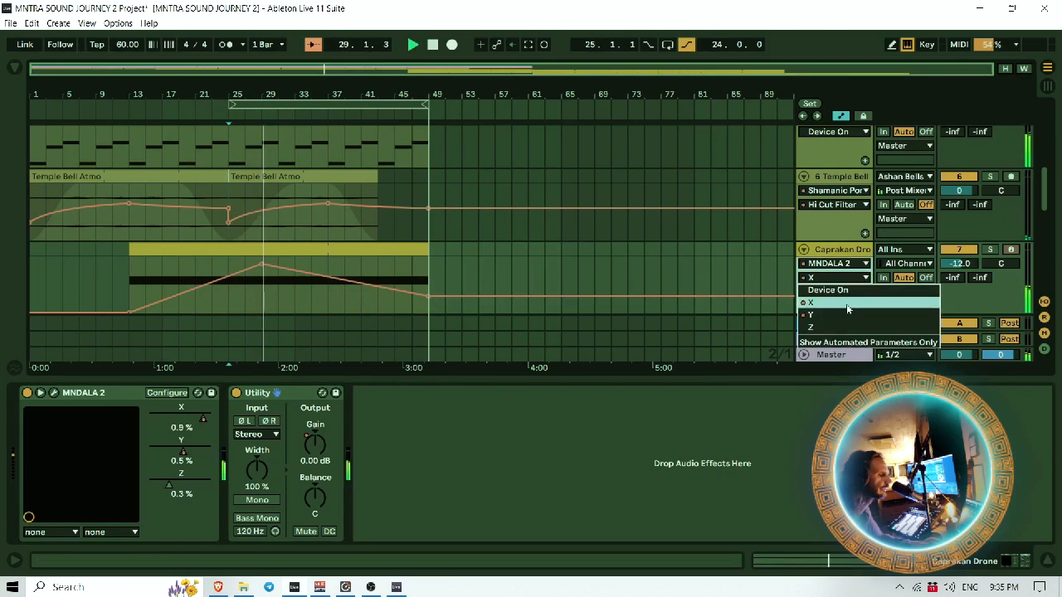
{"action": "left_click", "coordinate": [844, 316]}
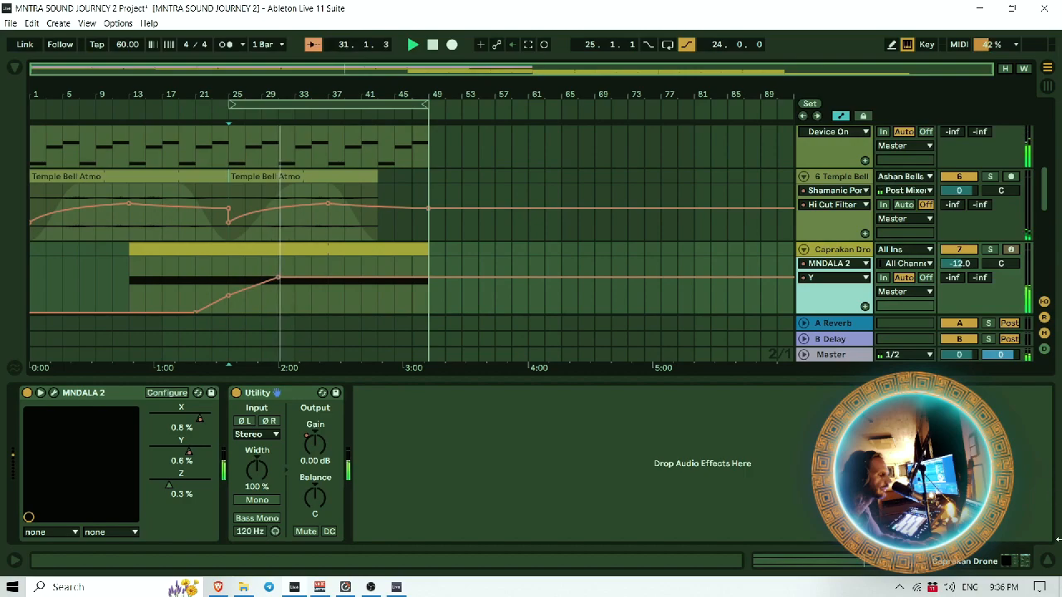
{"action": "left_click", "coordinate": [1053, 568]}
{"action": "scroll", "coordinate": [476, 346], "scroll_direction": "down", "scroll_amount": 1}
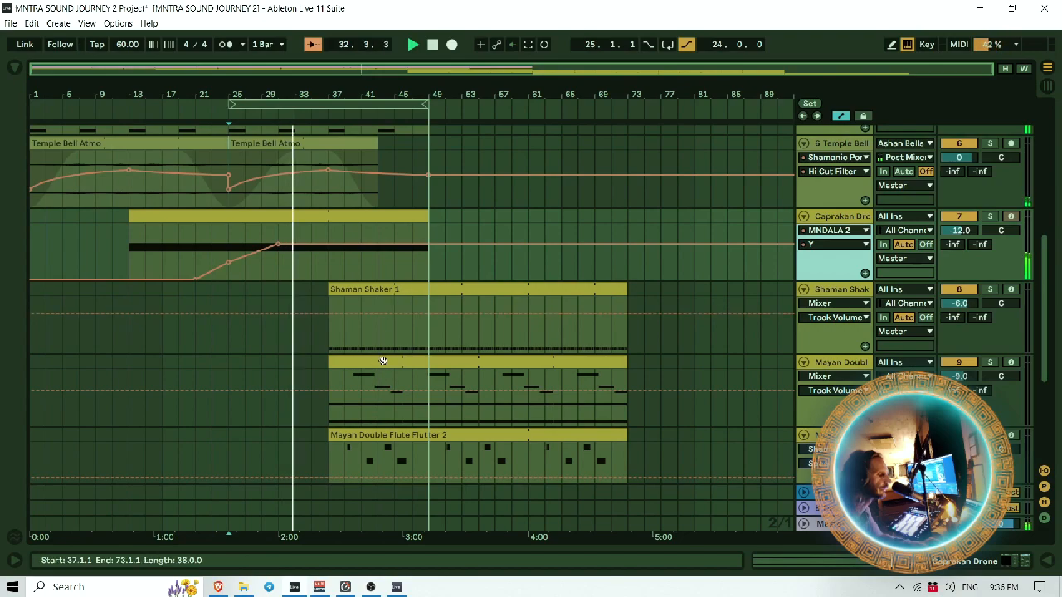
{"action": "scroll", "coordinate": [403, 338], "scroll_direction": "up", "scroll_amount": 4}
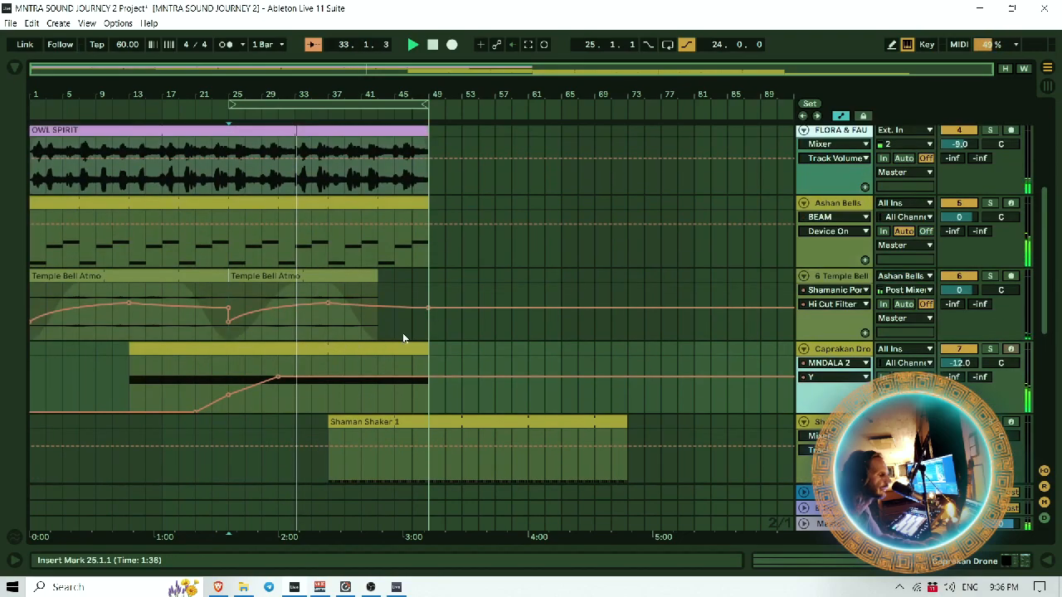
{"action": "scroll", "coordinate": [404, 338], "scroll_direction": "up", "scroll_amount": 3}
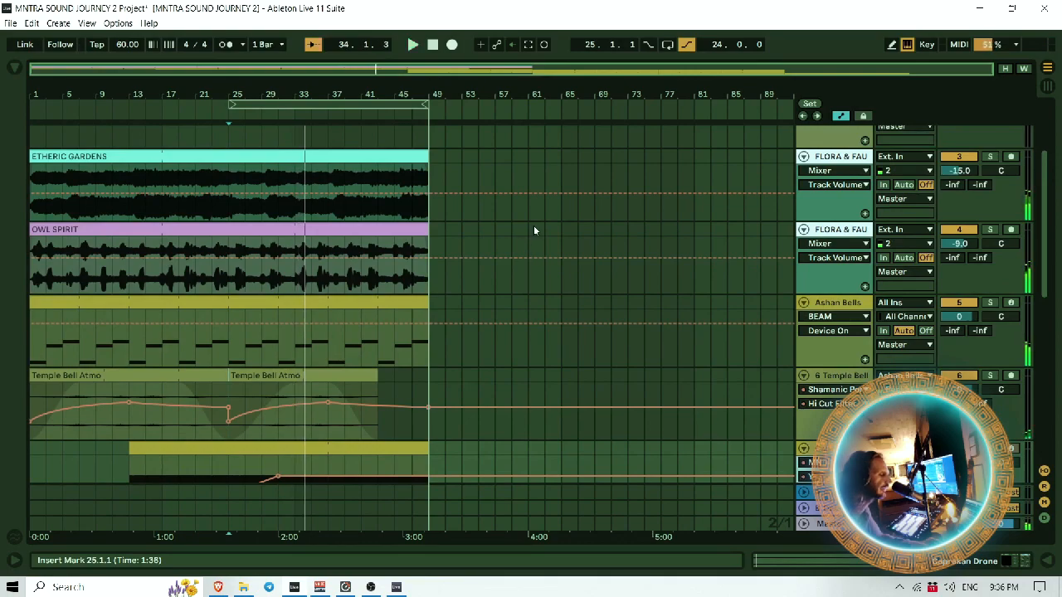
Step: Move the Shaman Shaker 1, both Mayan Double Flute and the Shaman Drum clips so they all start at bar 49
{"action": "scroll", "coordinate": [533, 225], "scroll_direction": "down", "scroll_amount": 6}
{"action": "left_click", "coordinate": [467, 326]}
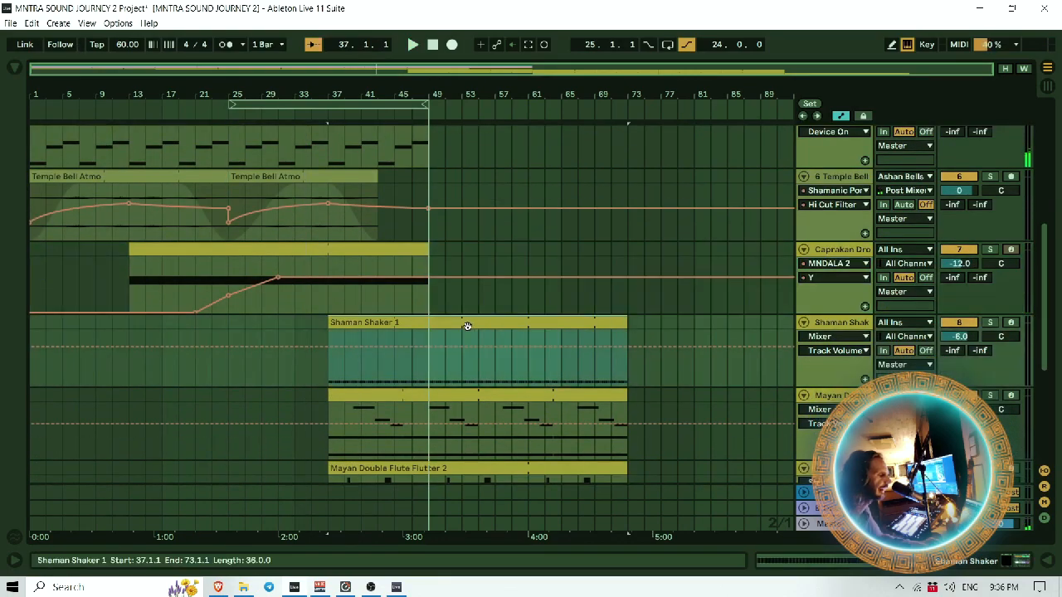
{"action": "left_click_drag", "start_coordinate": [456, 322], "coordinate": [556, 326]}
{"action": "left_click", "coordinate": [494, 394]}
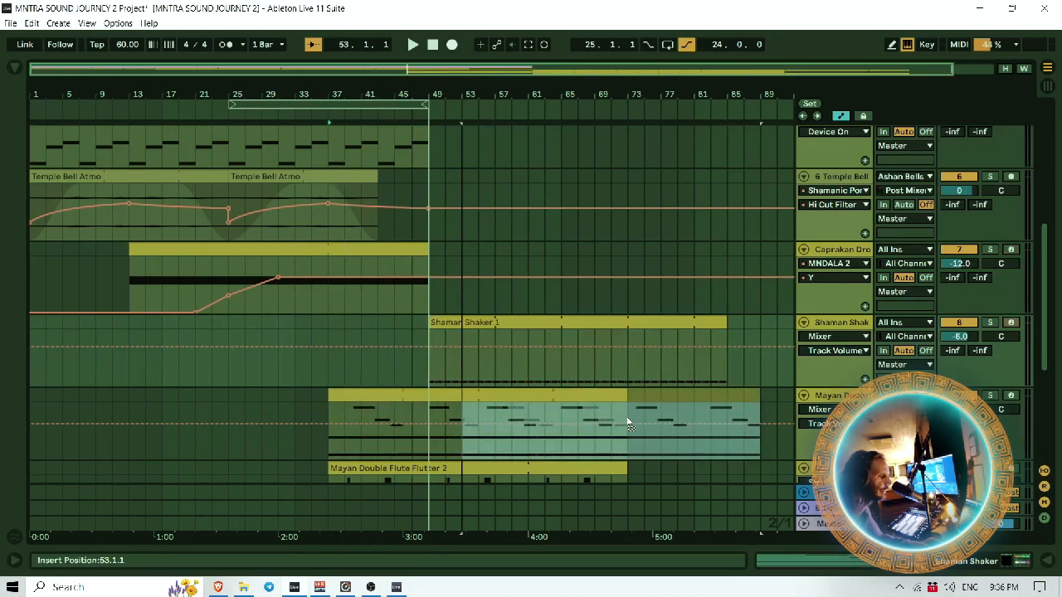
{"action": "left_click_drag", "start_coordinate": [493, 393], "coordinate": [598, 392]}
{"action": "scroll", "coordinate": [554, 431], "scroll_direction": "down", "scroll_amount": 1}
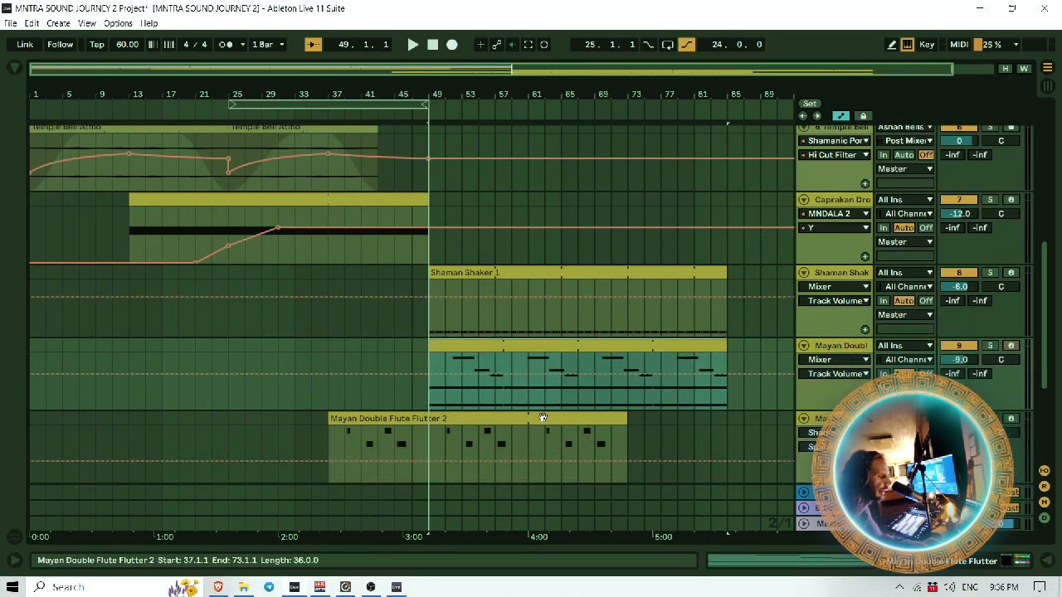
{"action": "left_click_drag", "start_coordinate": [542, 417], "coordinate": [644, 418]}
{"action": "scroll", "coordinate": [539, 380], "scroll_direction": "down", "scroll_amount": 3}
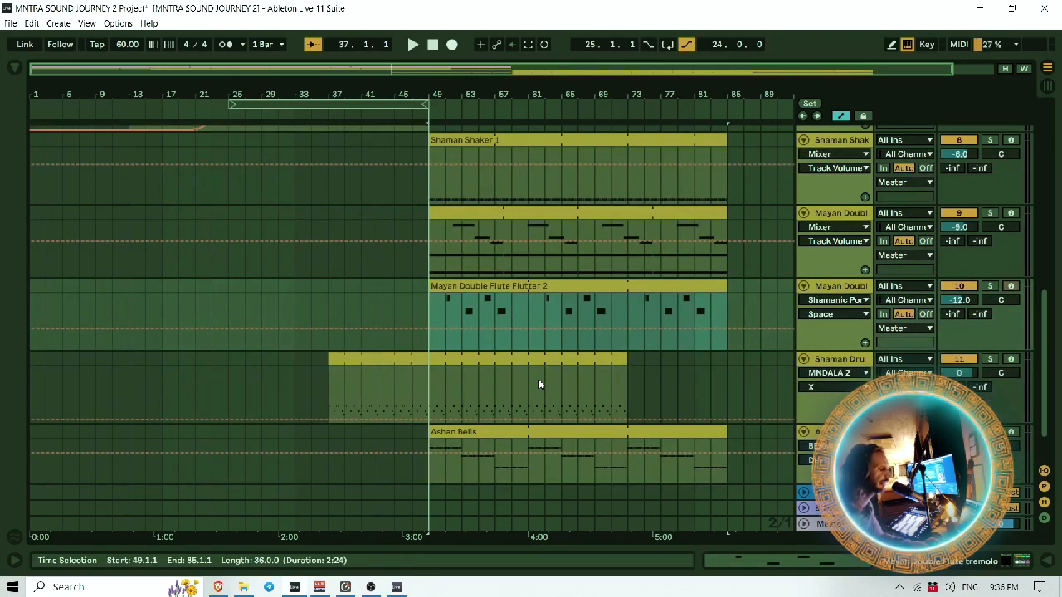
{"action": "left_click_drag", "start_coordinate": [526, 358], "coordinate": [627, 368]}
{"action": "scroll", "coordinate": [479, 414], "scroll_direction": "down", "scroll_amount": 1}
Step: Show the Ashan Bells track's device chain and expand MNDALA 2's X, Y and Z parameters
{"action": "scroll", "coordinate": [478, 413], "scroll_direction": "up", "scroll_amount": 10}
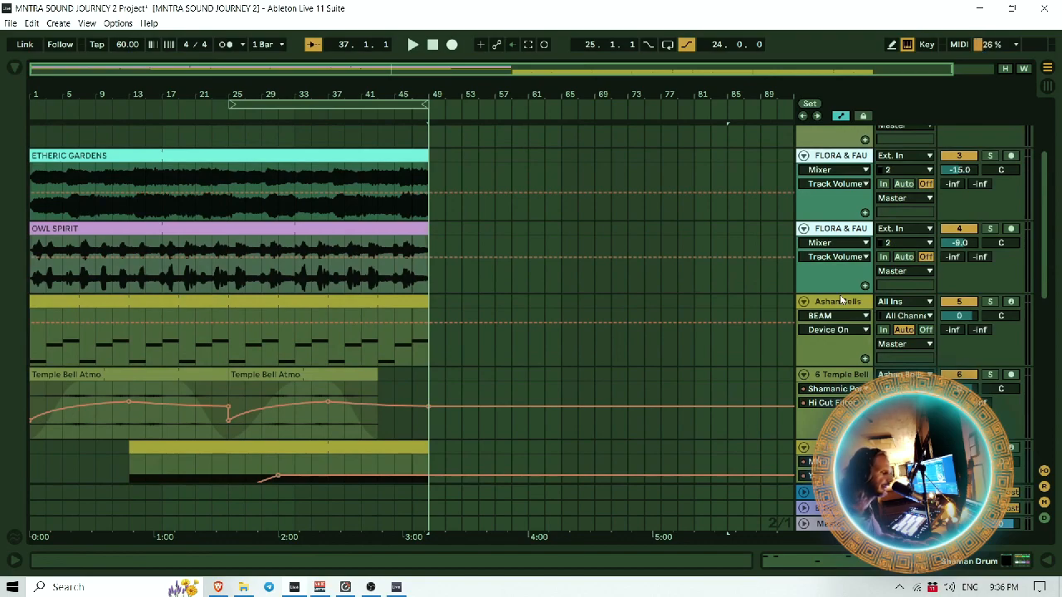
{"action": "left_click", "coordinate": [840, 300]}
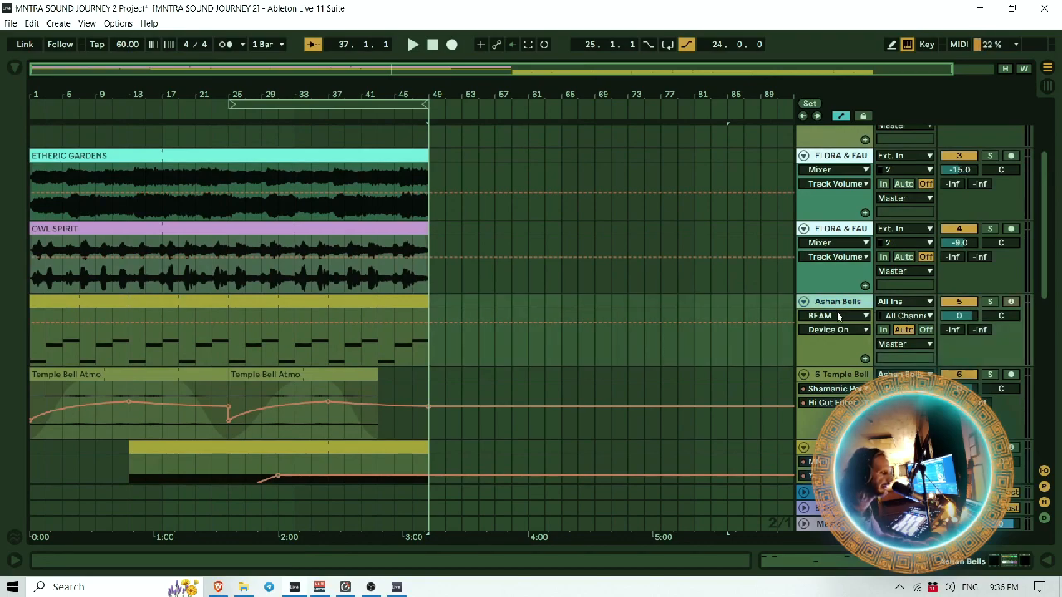
{"action": "left_click", "coordinate": [838, 316]}
{"action": "left_click", "coordinate": [843, 302]}
{"action": "double_click", "coordinate": [844, 302]}
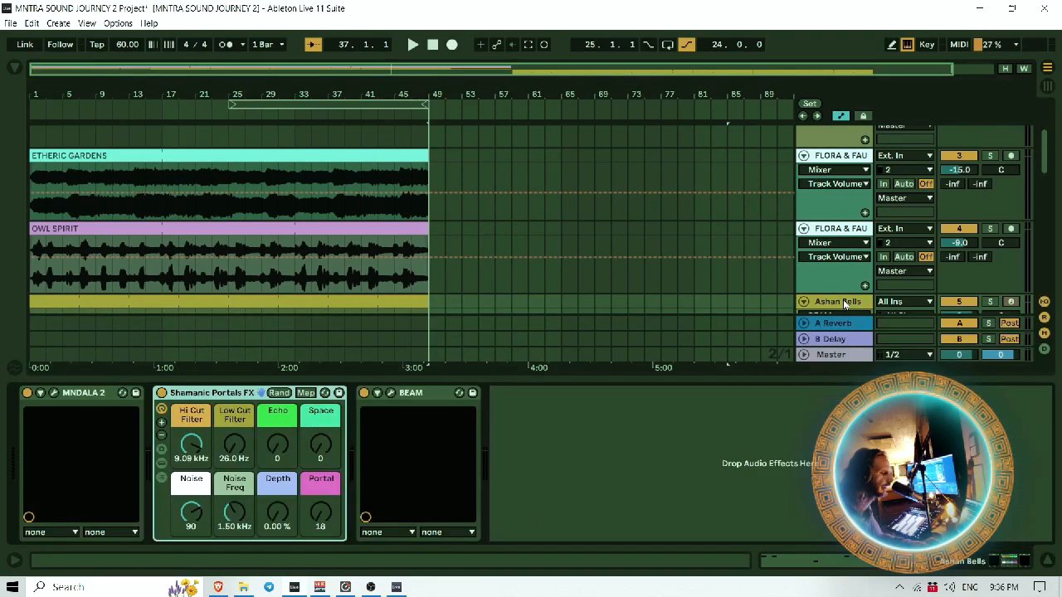
{"action": "left_click", "coordinate": [40, 394]}
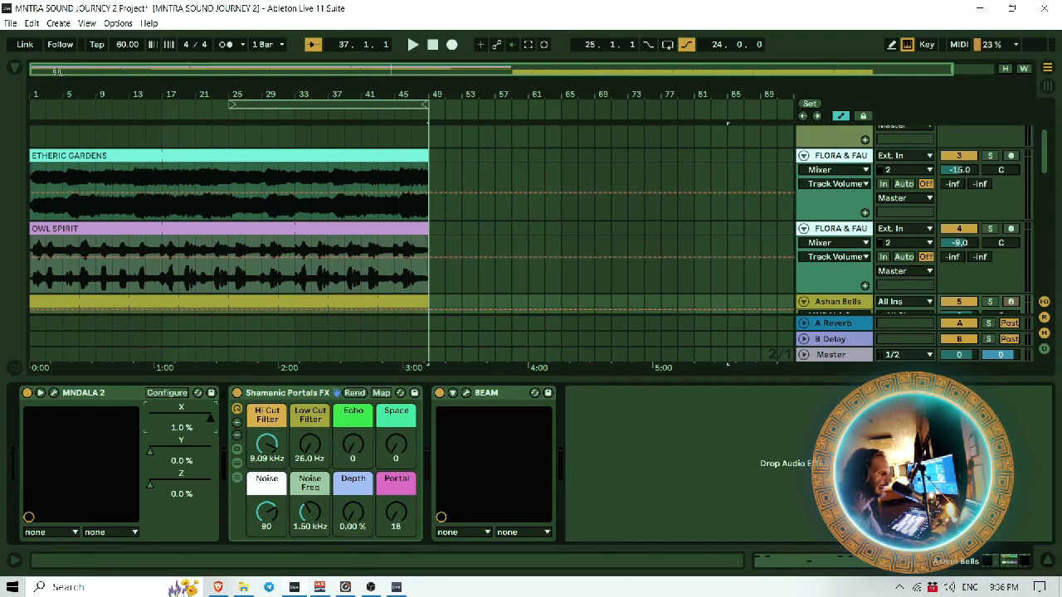
Step: Search the browser for "lfo", insert the LFO after MNDALA 2 on the Ashan Bells track and set its rate to 0.06 Hz
{"action": "left_click", "coordinate": [12, 73]}
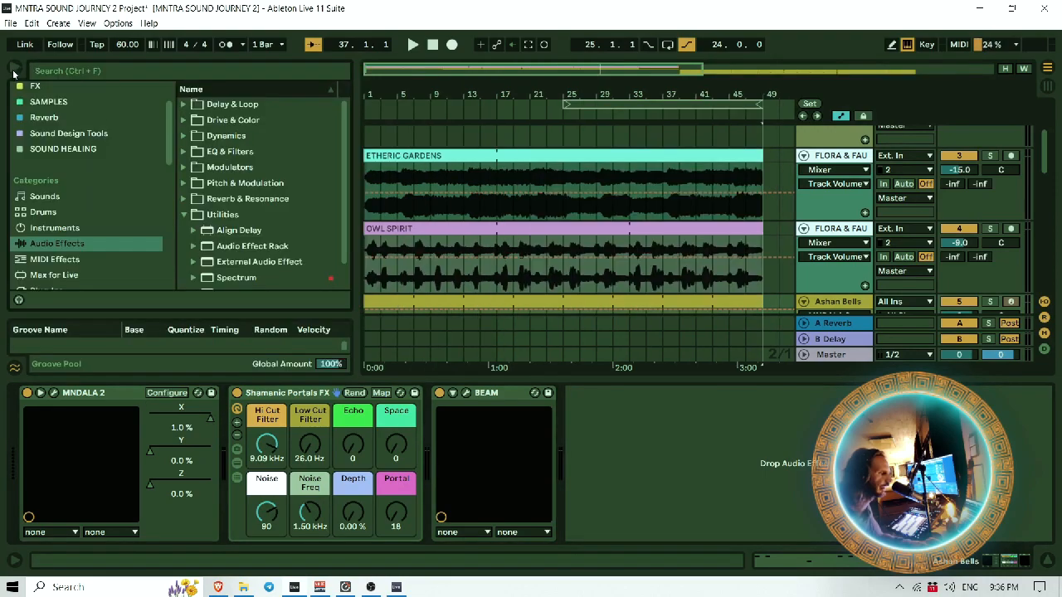
{"action": "scroll", "coordinate": [128, 233], "scroll_direction": "up", "scroll_amount": 3}
{"action": "left_click", "coordinate": [138, 69]}
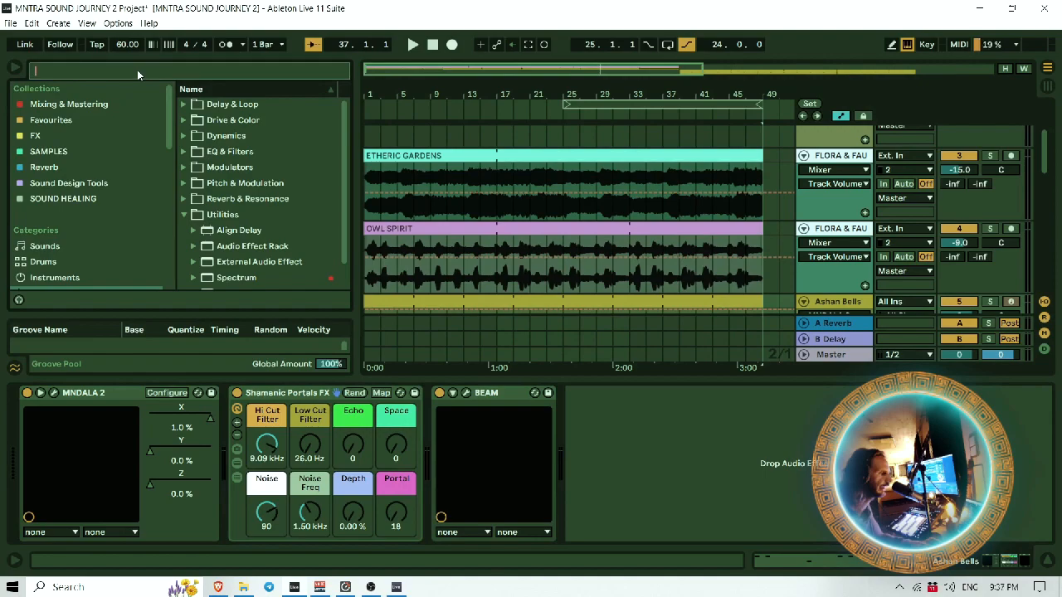
{"action": "type", "text": "lfo"}
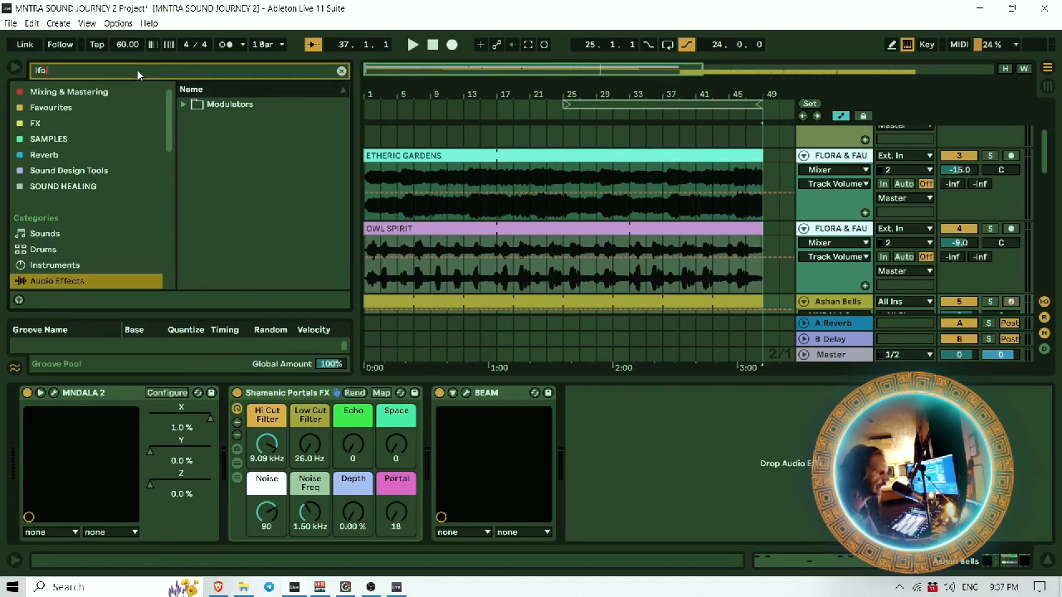
{"action": "left_click", "coordinate": [183, 107]}
{"action": "left_click_drag", "start_coordinate": [201, 120], "coordinate": [270, 435]}
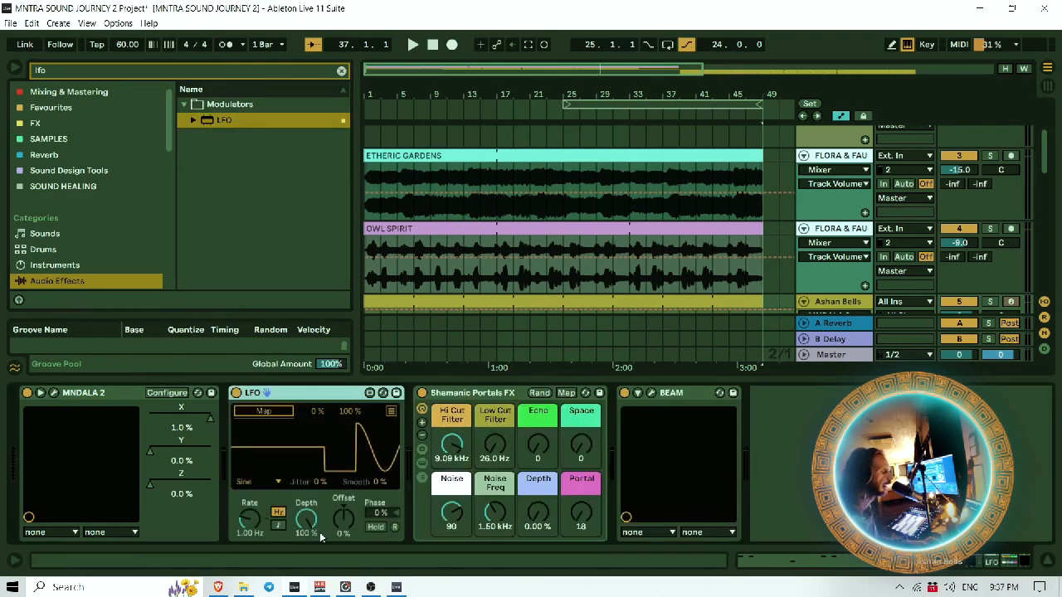
{"action": "mouse_move", "coordinate": [249, 519]}
{"action": "left_mouse_down"}
{"action": "mouse_move", "coordinate": [249, 556]}
{"action": "mouse_move", "coordinate": [246, 536]}
{"action": "left_mouse_up"}
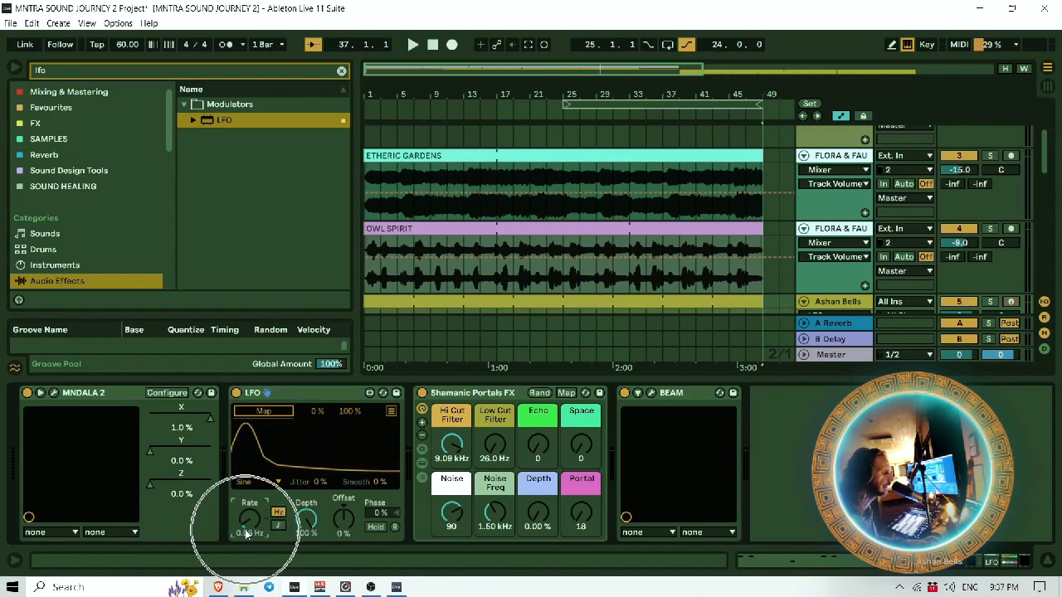
{"action": "left_click", "coordinate": [246, 536]}
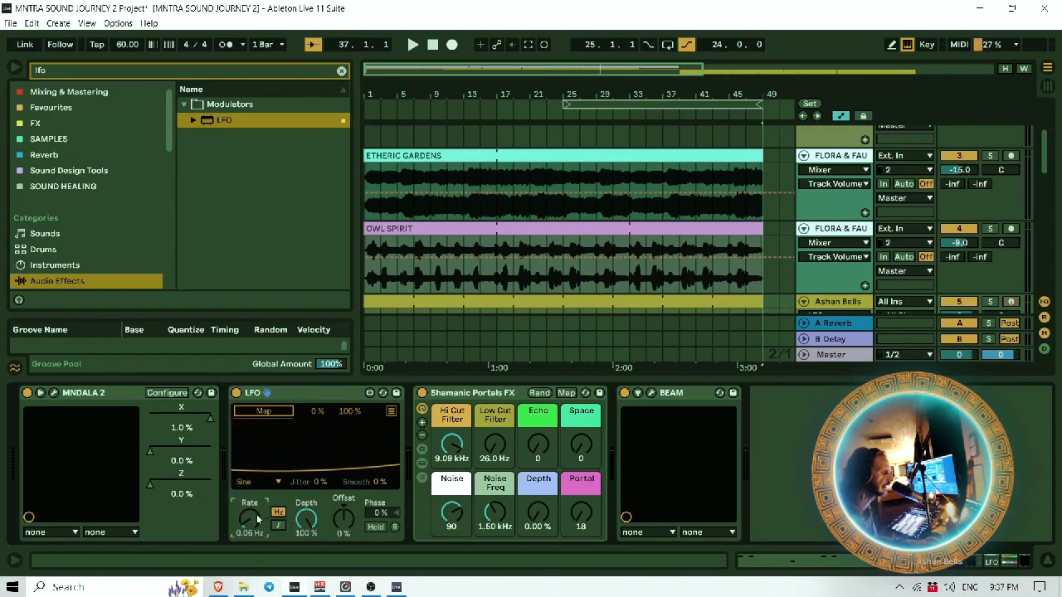
Step: Map the LFO to MNDALA 2's X parameter with a rate of 0.03 Hz and play the arrangement from the start
{"action": "left_click", "coordinate": [207, 425]}
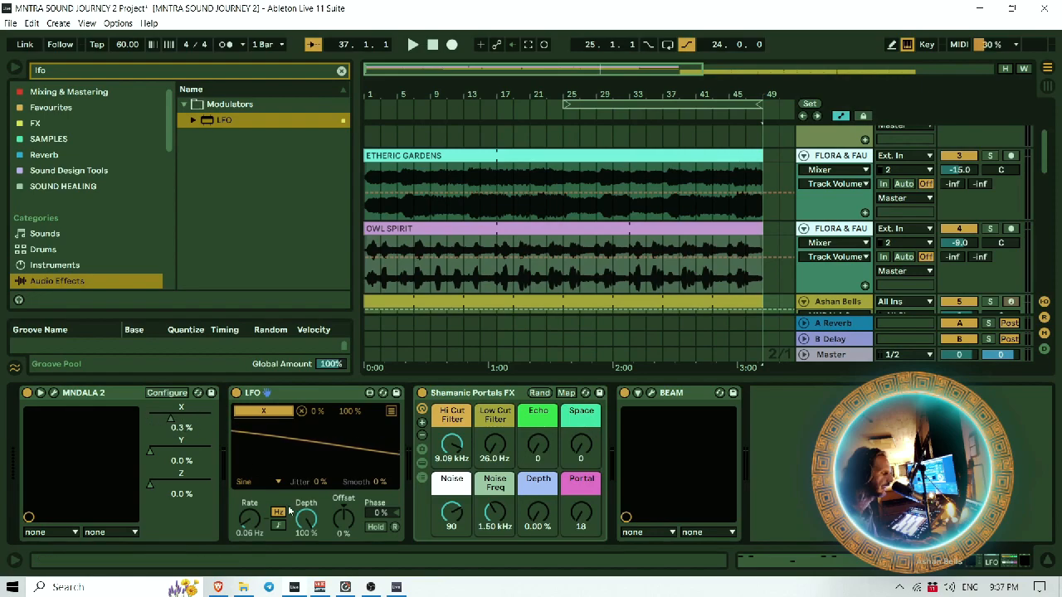
{"action": "left_click_drag", "start_coordinate": [249, 518], "coordinate": [249, 554]}
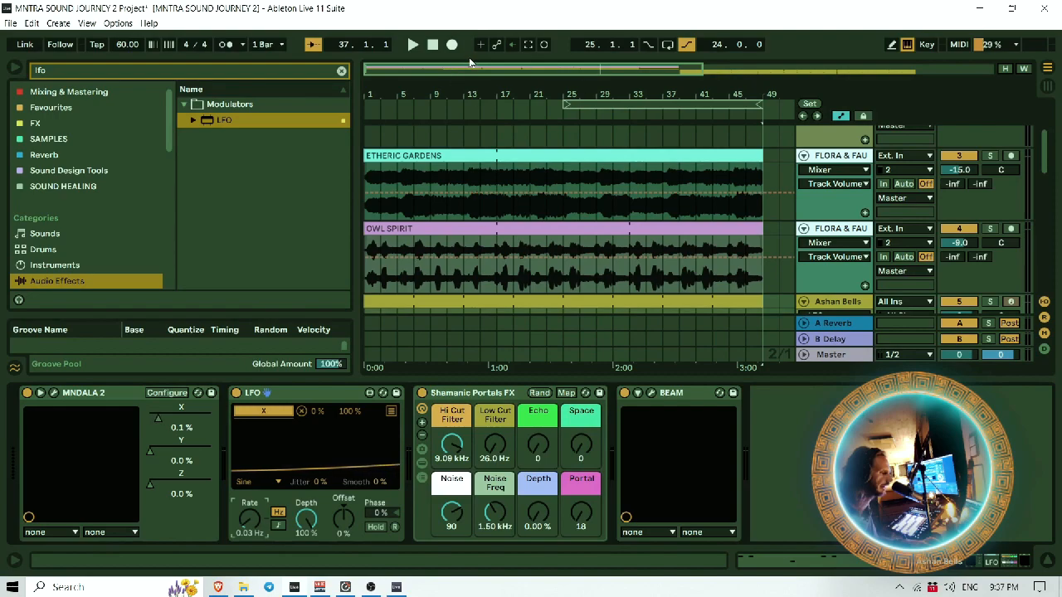
{"action": "left_click", "coordinate": [428, 45]}
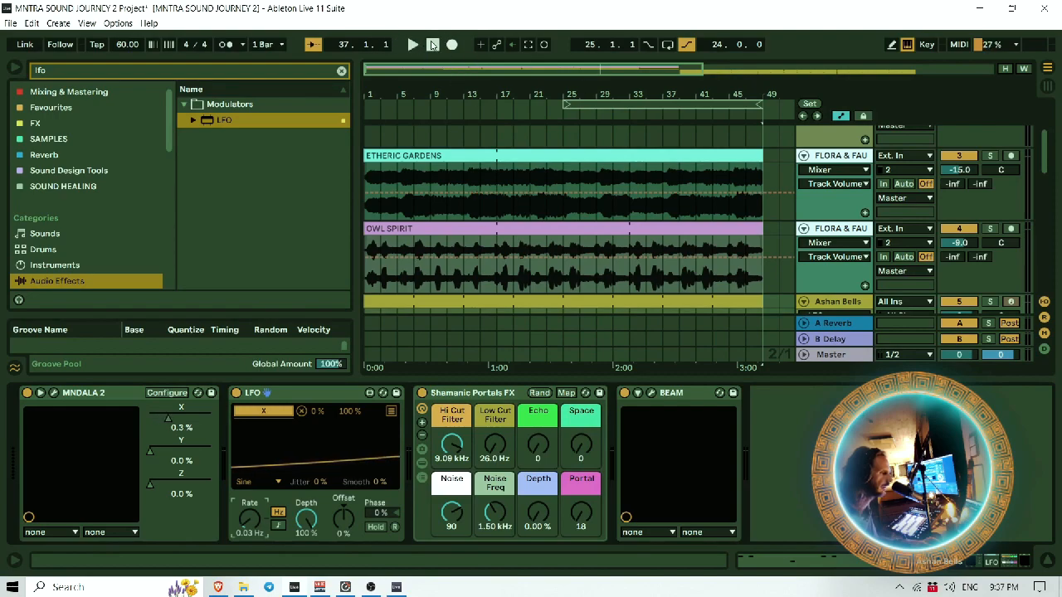
{"action": "left_click", "coordinate": [414, 45]}
{"action": "left_click", "coordinate": [370, 349]}
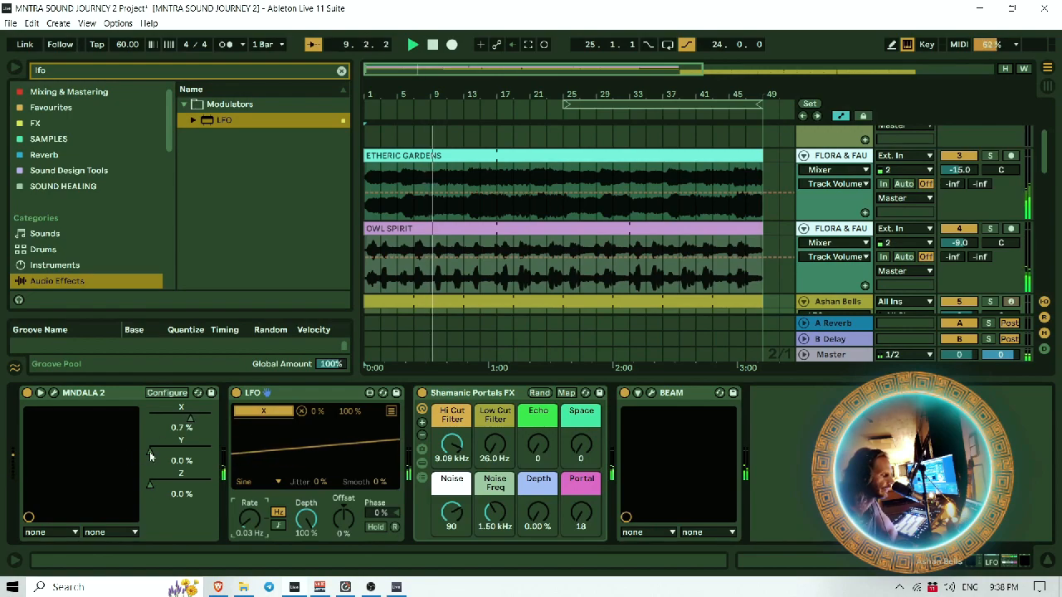
Step: Hide the browser and raise the Ashan Bells Y automation to 0.3 % near bar 19 and 0.6 % near bar 43
{"action": "scroll", "coordinate": [577, 265], "scroll_direction": "down", "scroll_amount": 3}
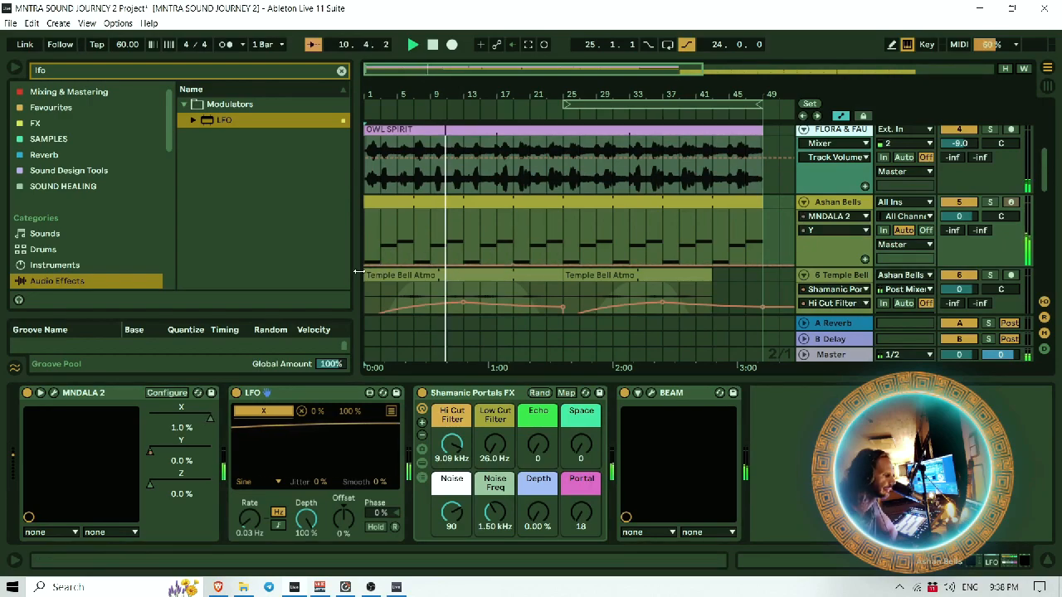
{"action": "left_click", "coordinate": [15, 70]}
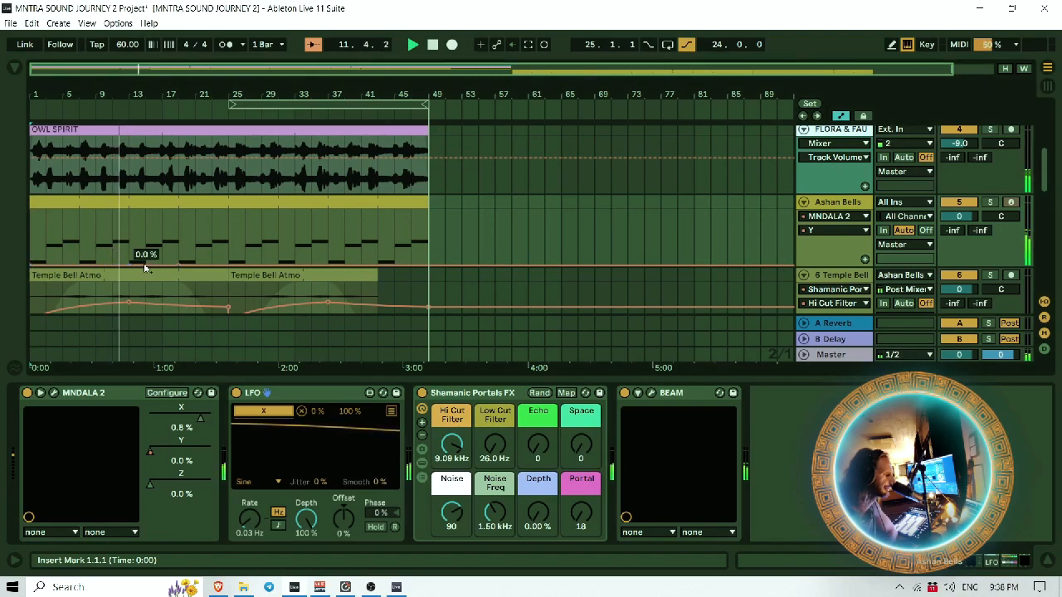
{"action": "left_click_drag", "start_coordinate": [178, 265], "coordinate": [178, 248]}
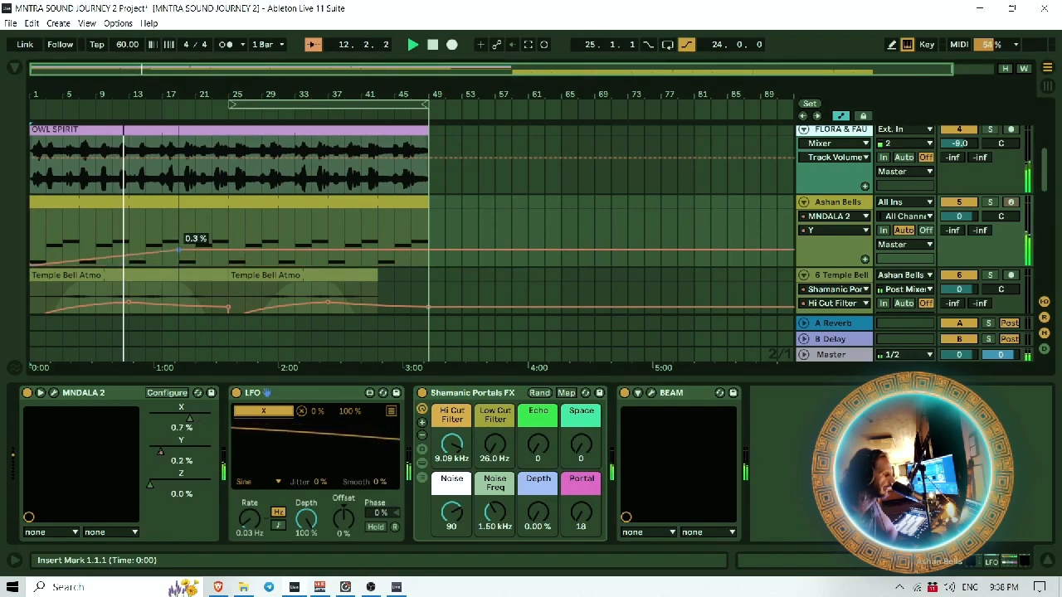
{"action": "left_click_drag", "start_coordinate": [378, 247], "coordinate": [454, 236]}
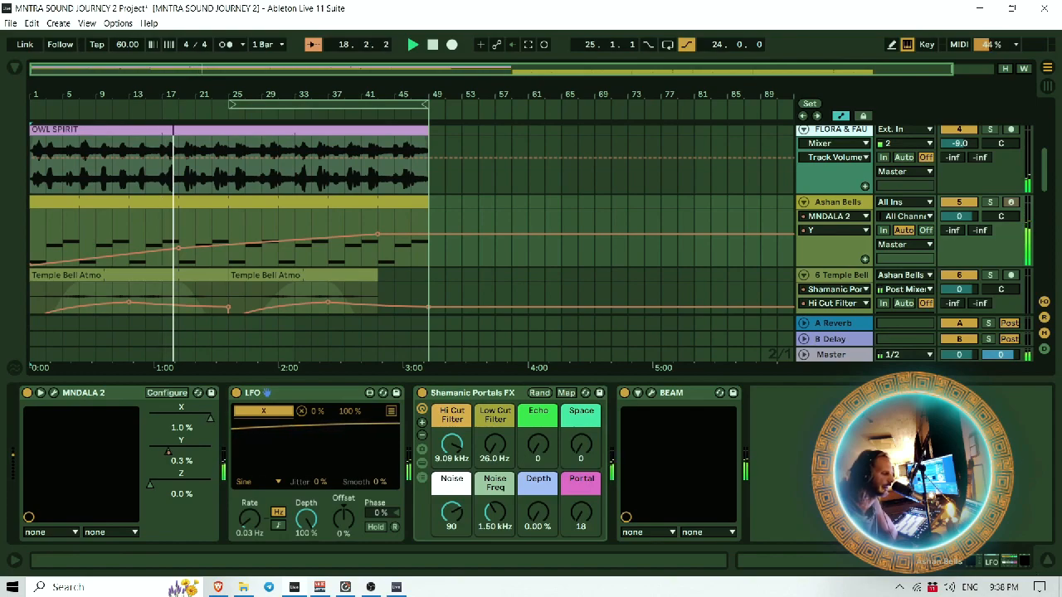
Step: Hide the device chain and remove the dip in the Temple Bell Atmo track's Hi Cut Filter automation at bar 25
{"action": "left_click", "coordinate": [1048, 562]}
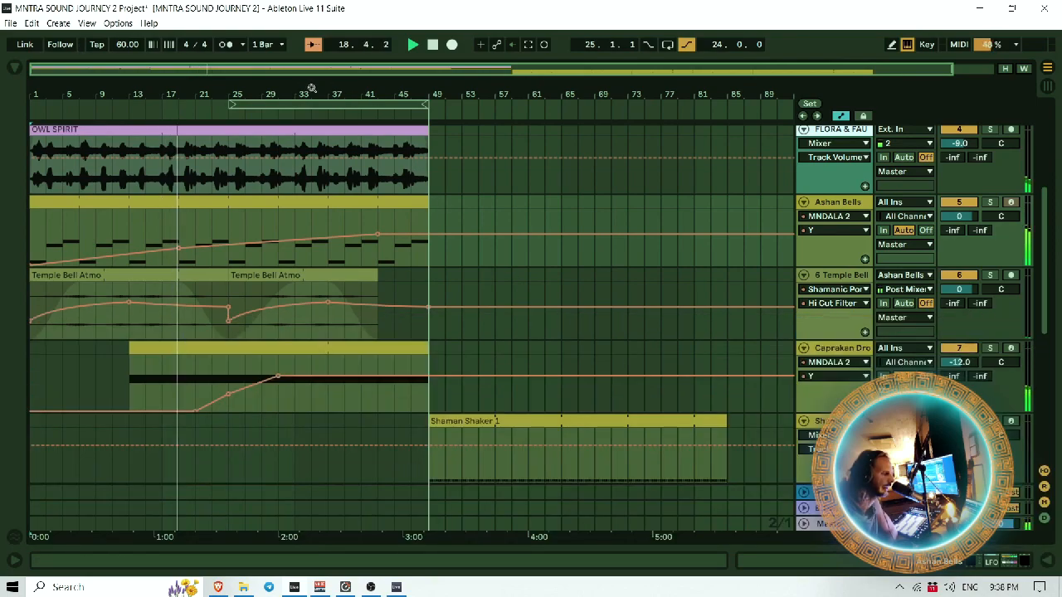
{"action": "left_click_drag", "start_coordinate": [309, 88], "coordinate": [309, 83]}
{"action": "scroll", "coordinate": [374, 279], "scroll_direction": "down", "scroll_amount": 2}
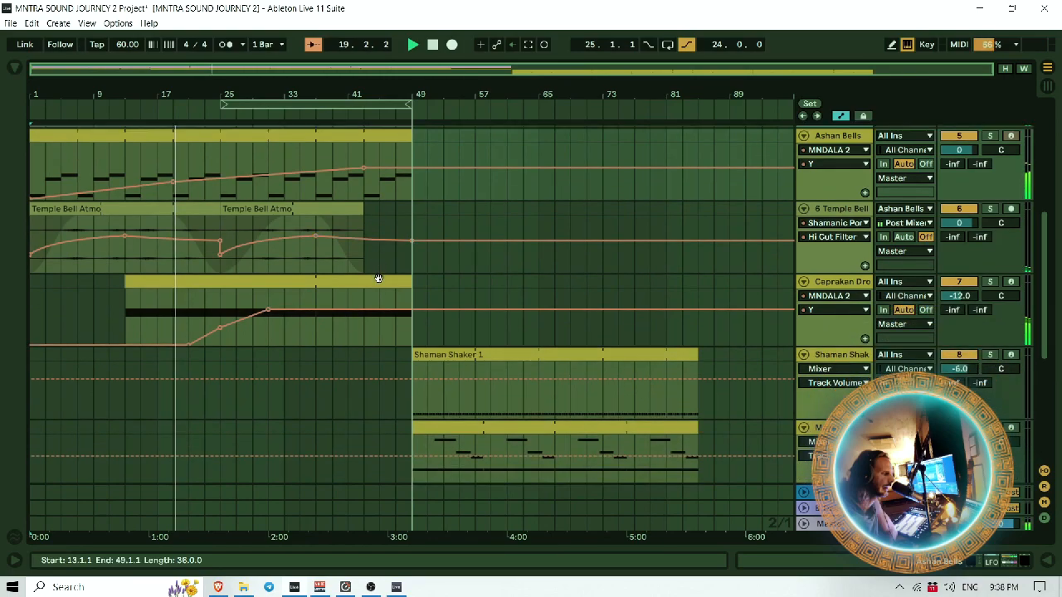
{"action": "scroll", "coordinate": [642, 264], "scroll_direction": "up", "scroll_amount": 2}
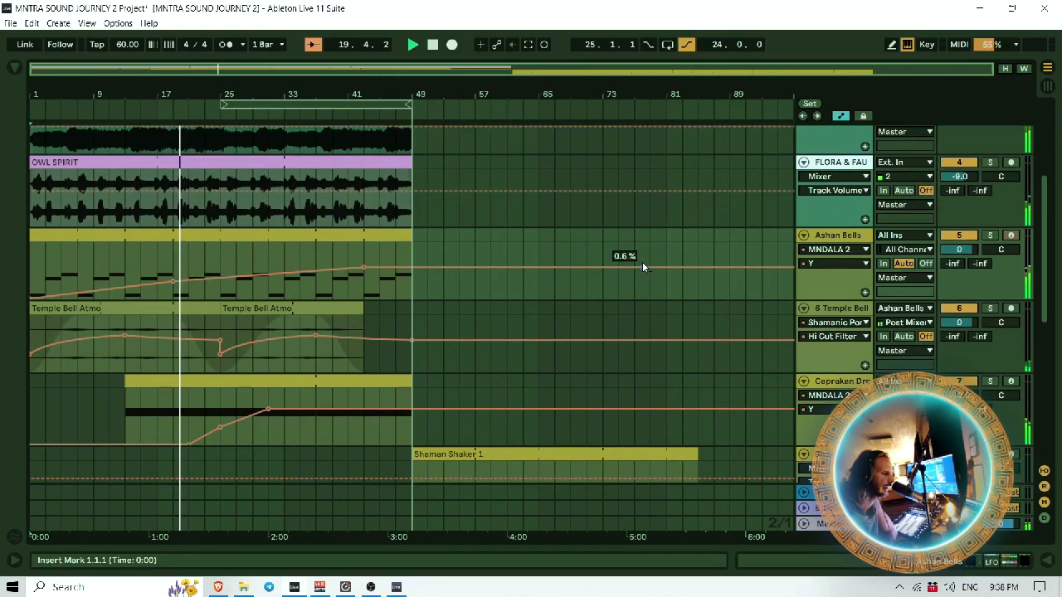
{"action": "scroll", "coordinate": [642, 266], "scroll_direction": "down", "scroll_amount": 1}
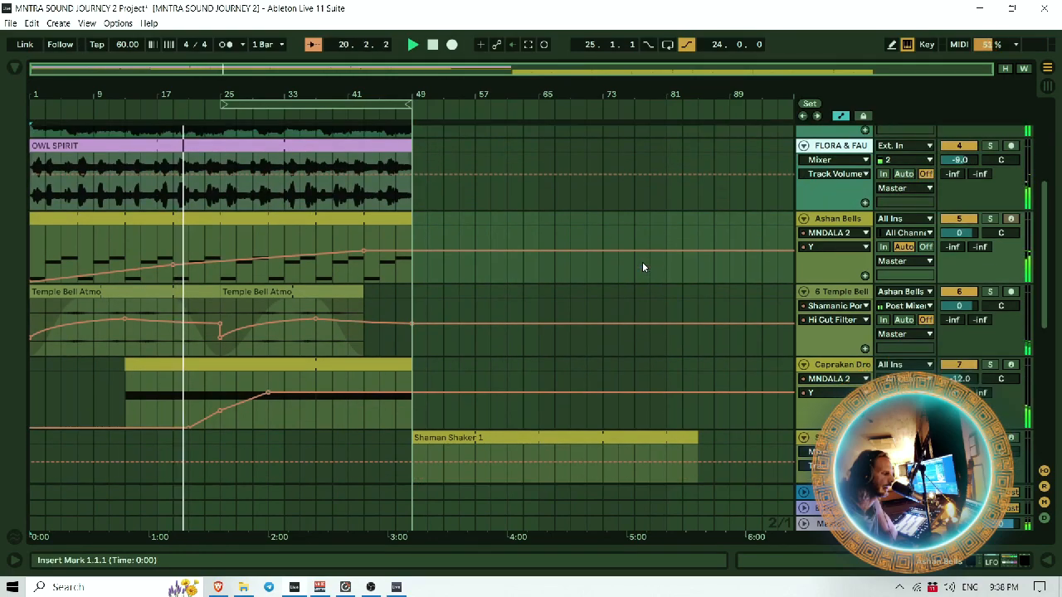
{"action": "scroll", "coordinate": [642, 267], "scroll_direction": "up", "scroll_amount": 2}
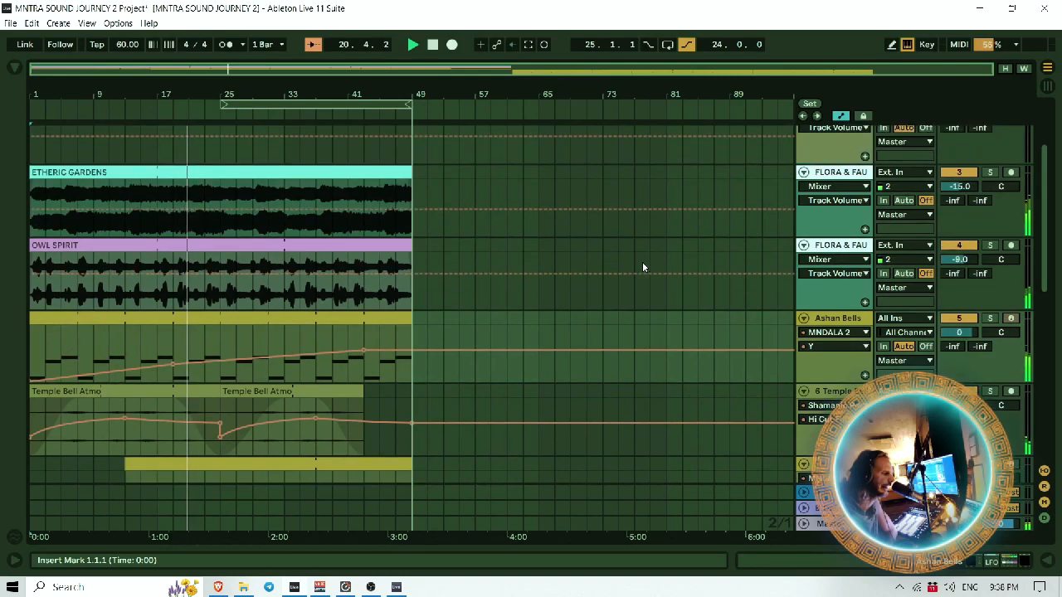
{"action": "mouse_move", "coordinate": [224, 424]}
{"action": "left_mouse_down"}
{"action": "mouse_move", "coordinate": [222, 438]}
{"action": "mouse_move", "coordinate": [218, 419]}
{"action": "left_mouse_up"}
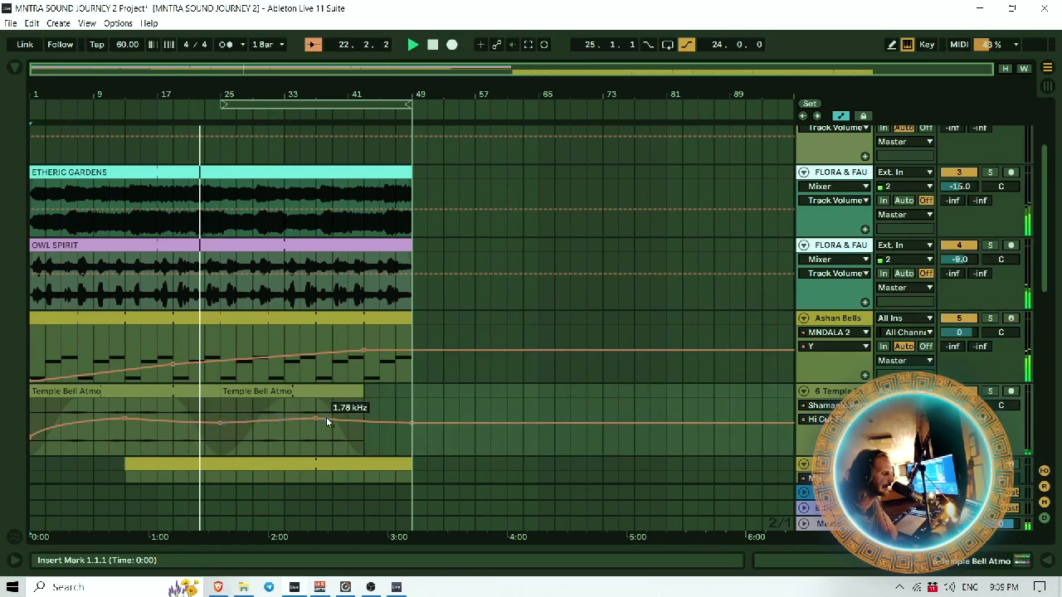
Step: Review the clips and automation across all tracks during playback, and stop playback back at bar 1
{"action": "scroll", "coordinate": [597, 367], "scroll_direction": "down", "scroll_amount": 5}
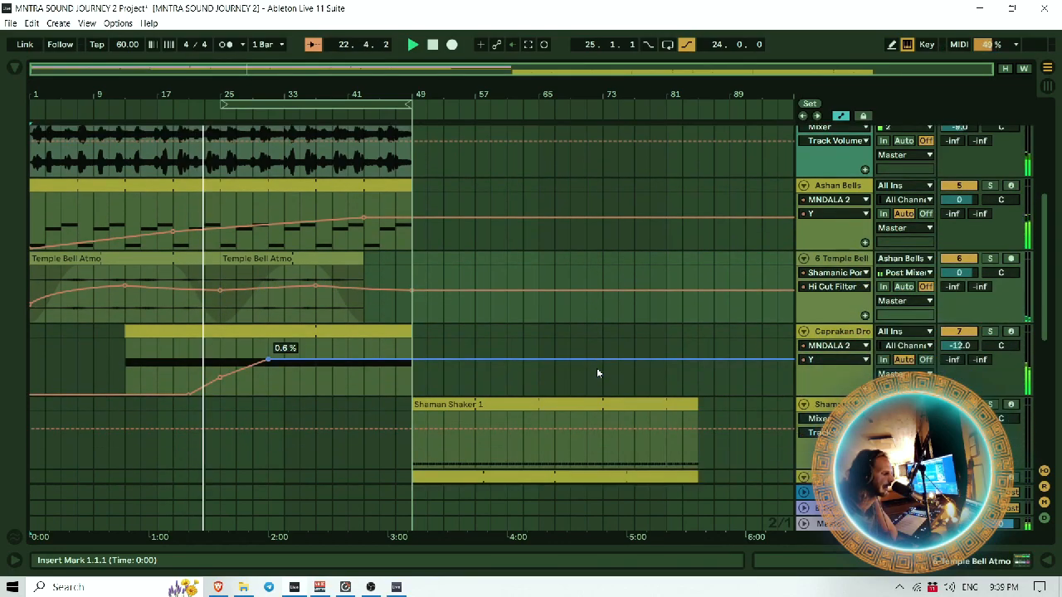
{"action": "scroll", "coordinate": [597, 373], "scroll_direction": "down", "scroll_amount": 3}
{"action": "scroll", "coordinate": [597, 372], "scroll_direction": "up", "scroll_amount": 10}
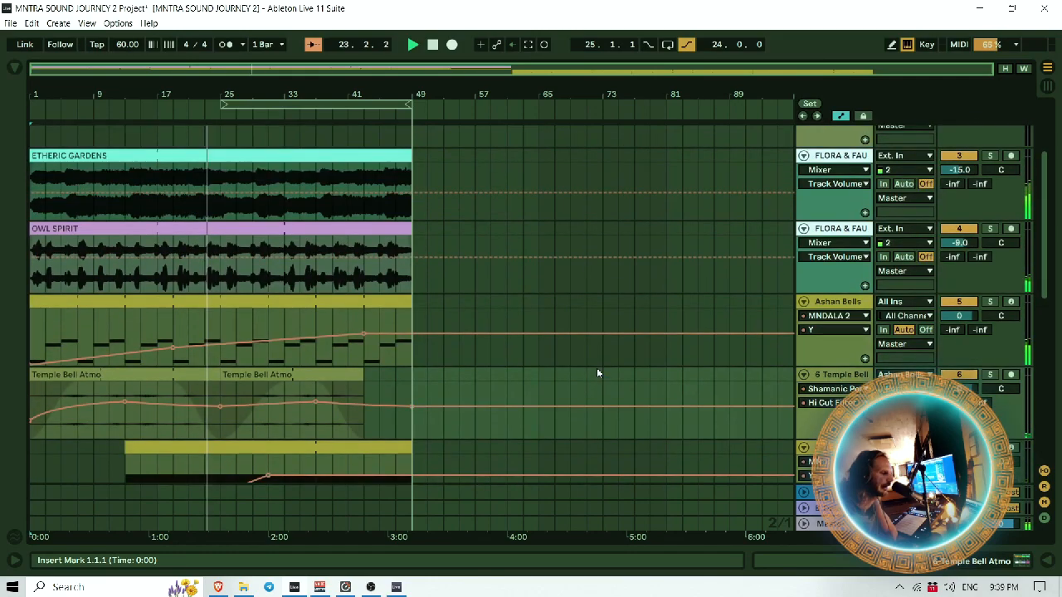
{"action": "scroll", "coordinate": [596, 372], "scroll_direction": "down", "scroll_amount": 10}
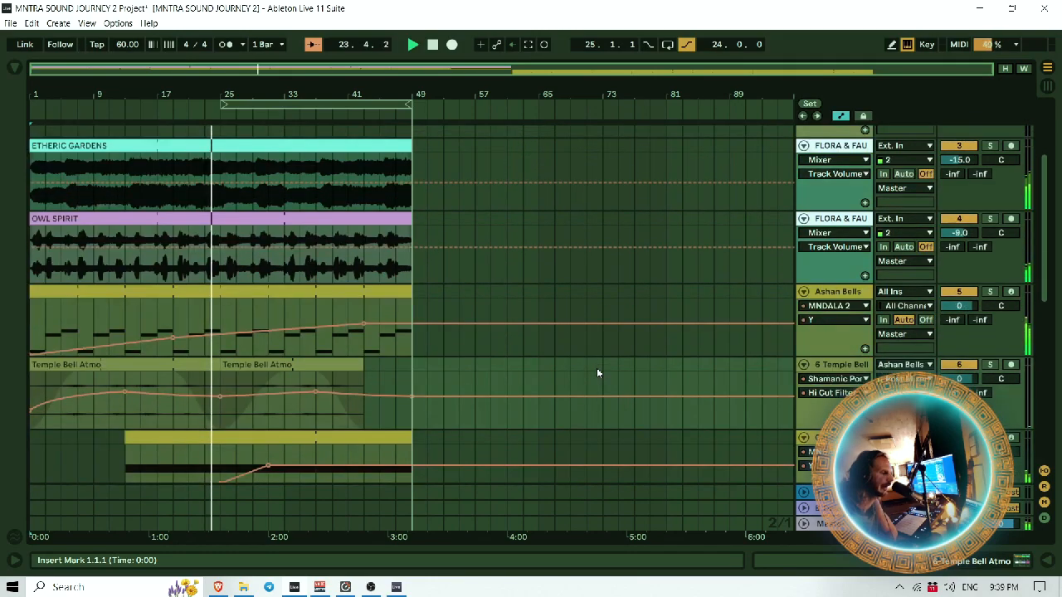
{"action": "scroll", "coordinate": [597, 372], "scroll_direction": "down", "scroll_amount": 4}
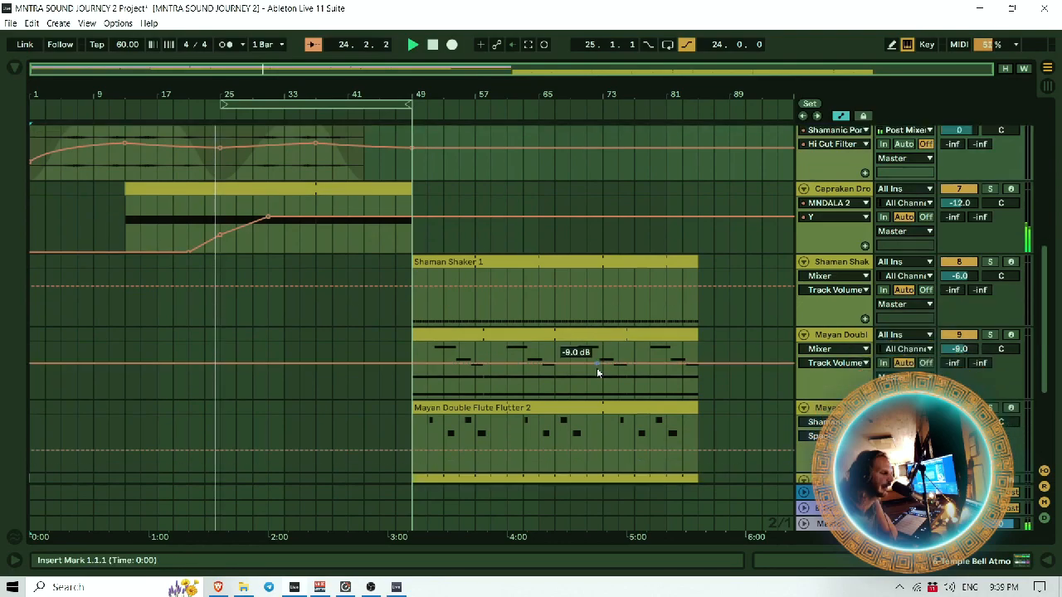
{"action": "scroll", "coordinate": [597, 373], "scroll_direction": "down", "scroll_amount": 3}
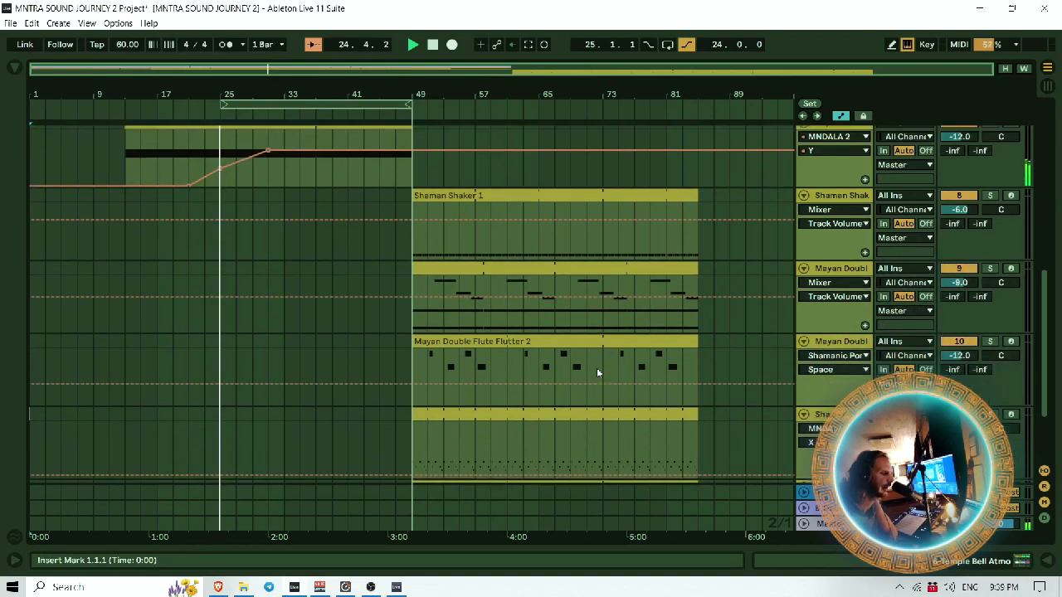
{"action": "scroll", "coordinate": [597, 372], "scroll_direction": "up", "scroll_amount": 15}
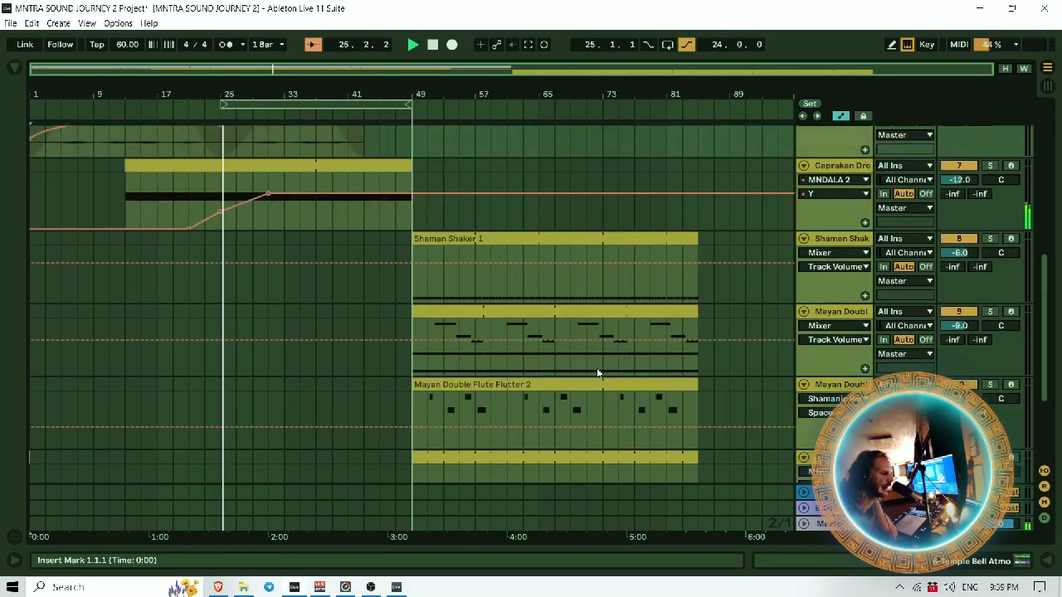
{"action": "scroll", "coordinate": [596, 373], "scroll_direction": "up", "scroll_amount": 4}
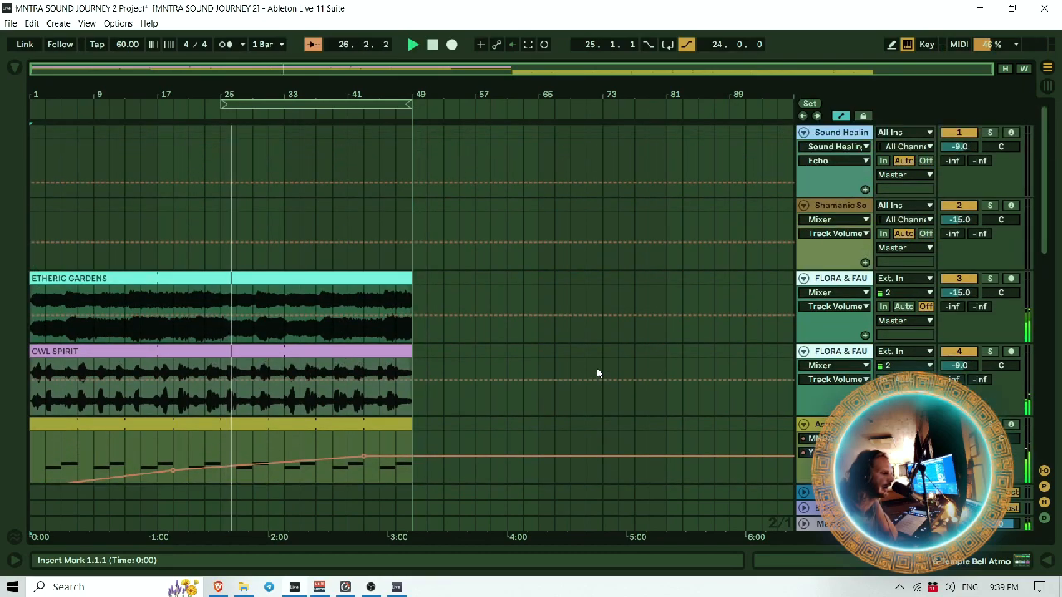
{"action": "scroll", "coordinate": [596, 372], "scroll_direction": "down", "scroll_amount": 7}
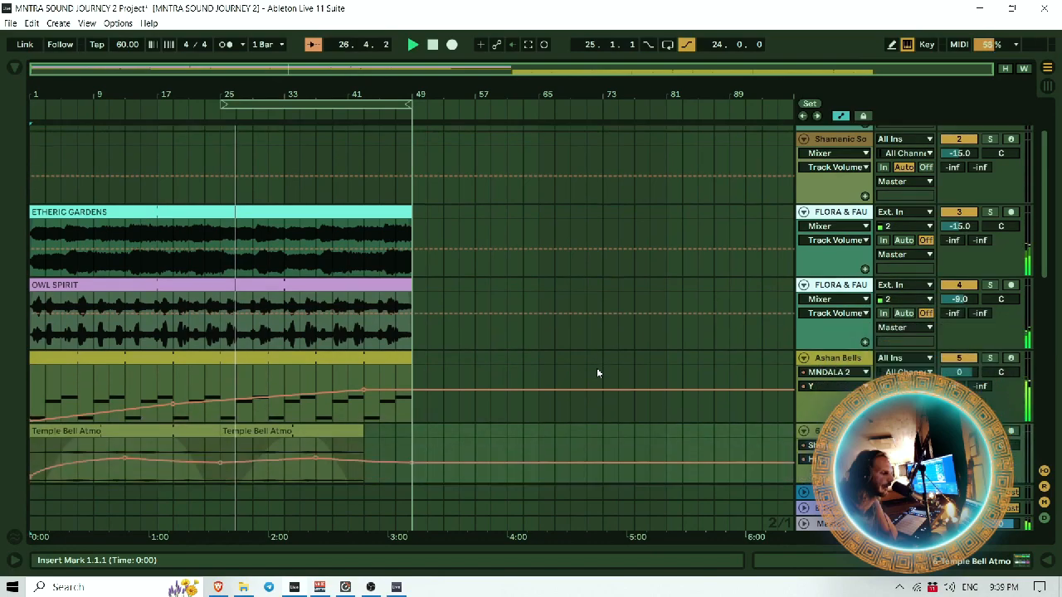
{"action": "scroll", "coordinate": [596, 372], "scroll_direction": "down", "scroll_amount": 2}
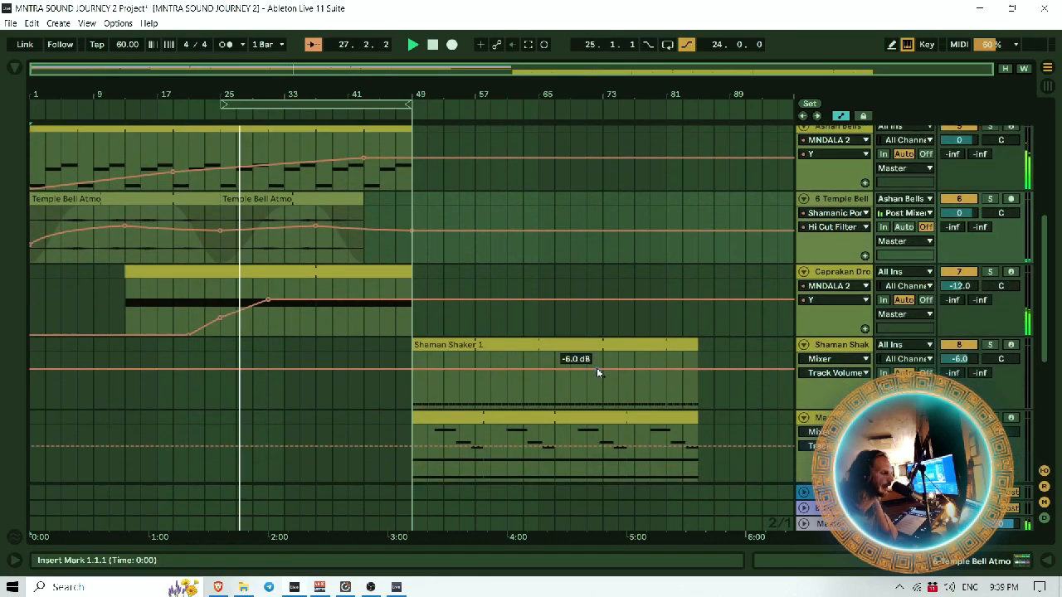
{"action": "scroll", "coordinate": [597, 372], "scroll_direction": "up", "scroll_amount": 4}
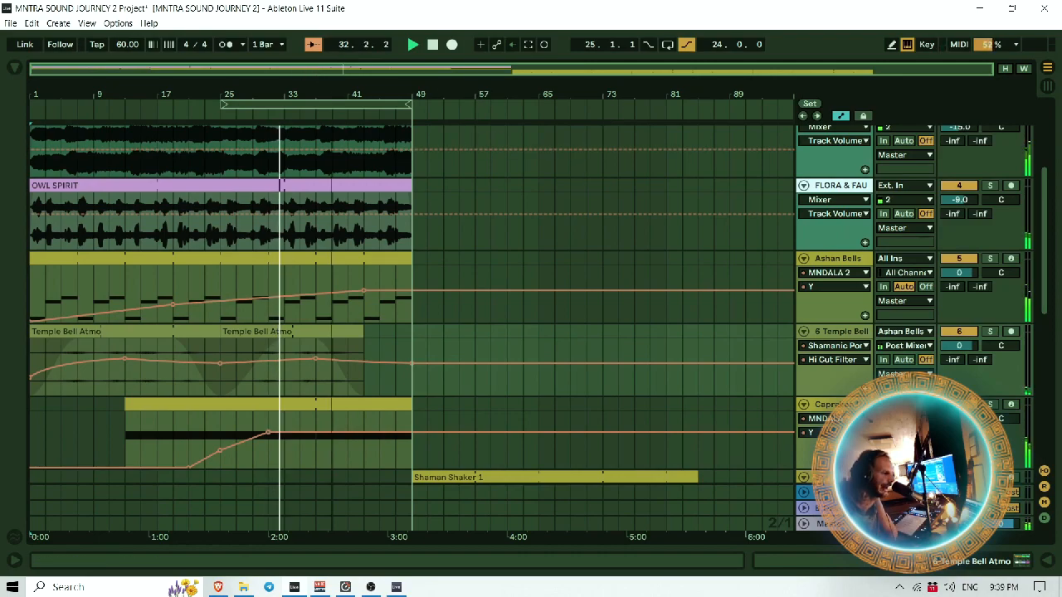
{"action": "left_click", "coordinate": [432, 44]}
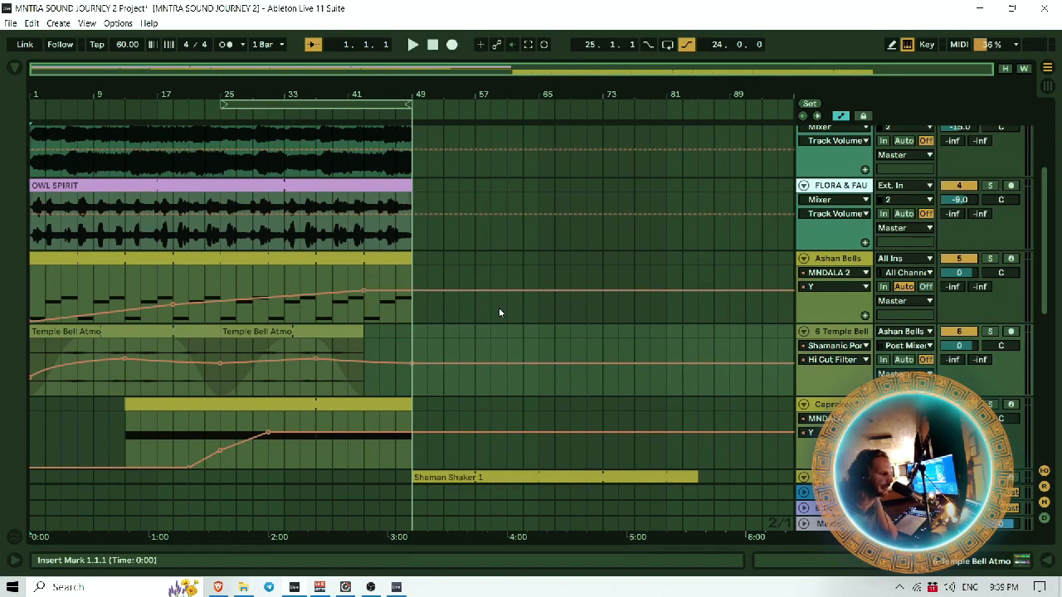
{"action": "scroll", "coordinate": [540, 329], "scroll_direction": "up", "scroll_amount": 4}
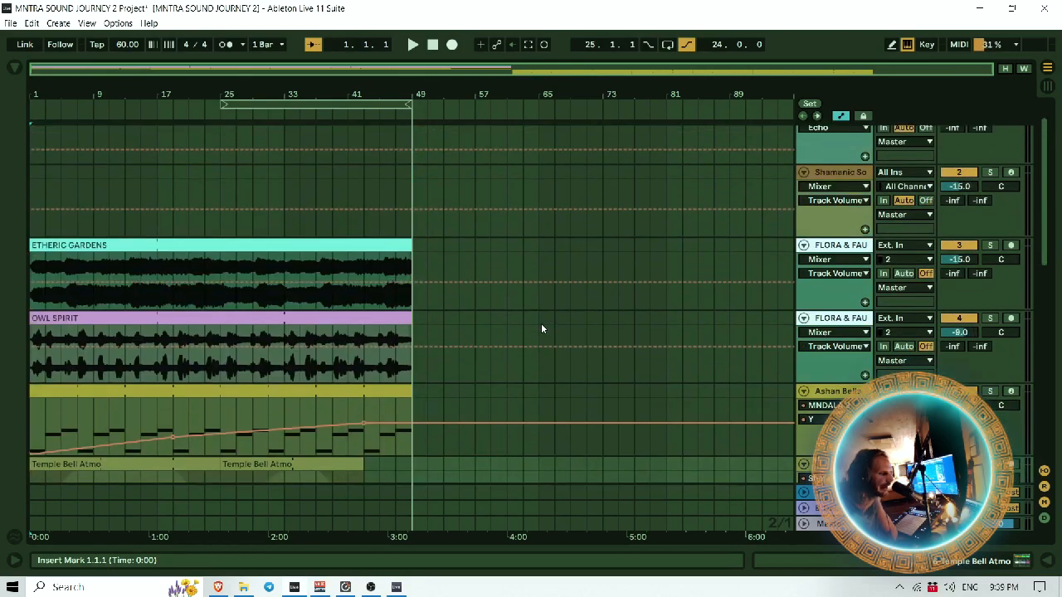
{"action": "scroll", "coordinate": [541, 329], "scroll_direction": "down", "scroll_amount": 5}
{"action": "scroll", "coordinate": [543, 299], "scroll_direction": "down", "scroll_amount": 1}
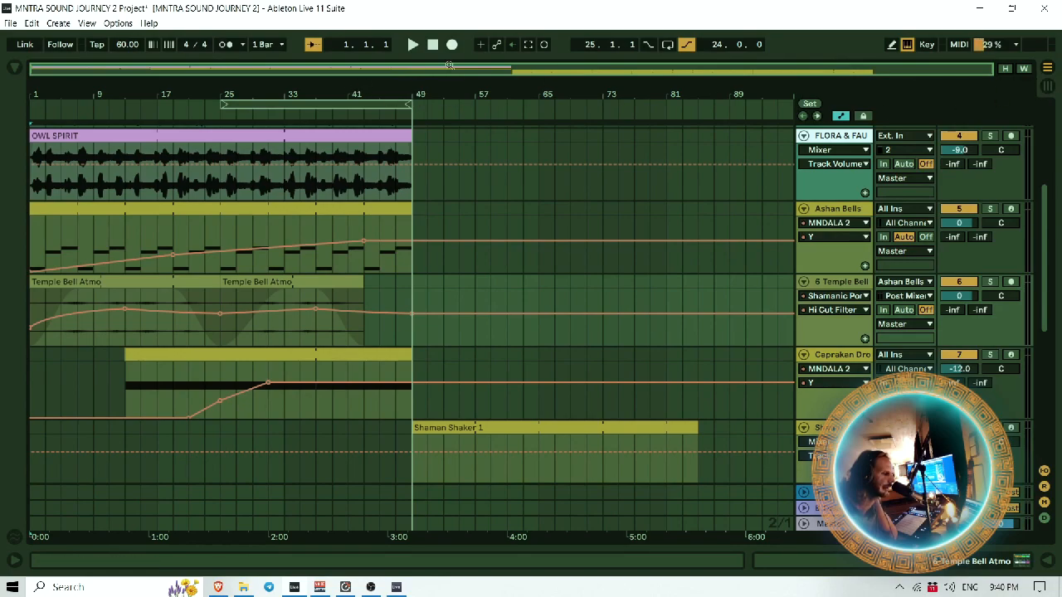
Step: Play from the start and open the Shamanic Sound FX Rack track in Session View to audition its Drum Rack's Seed Shaker
{"action": "left_click", "coordinate": [413, 44]}
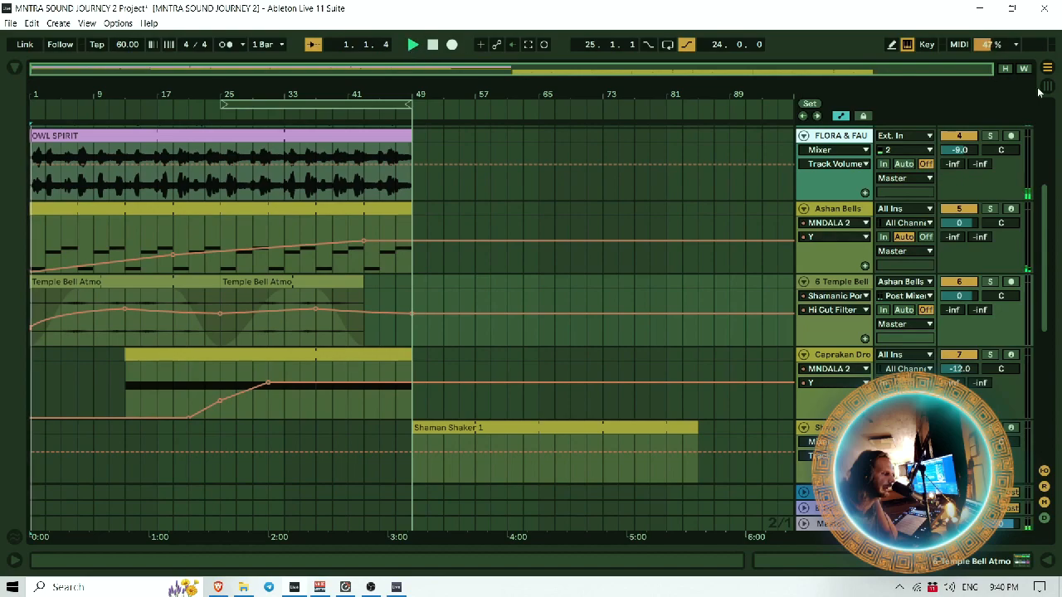
{"action": "key", "text": "Tab"}
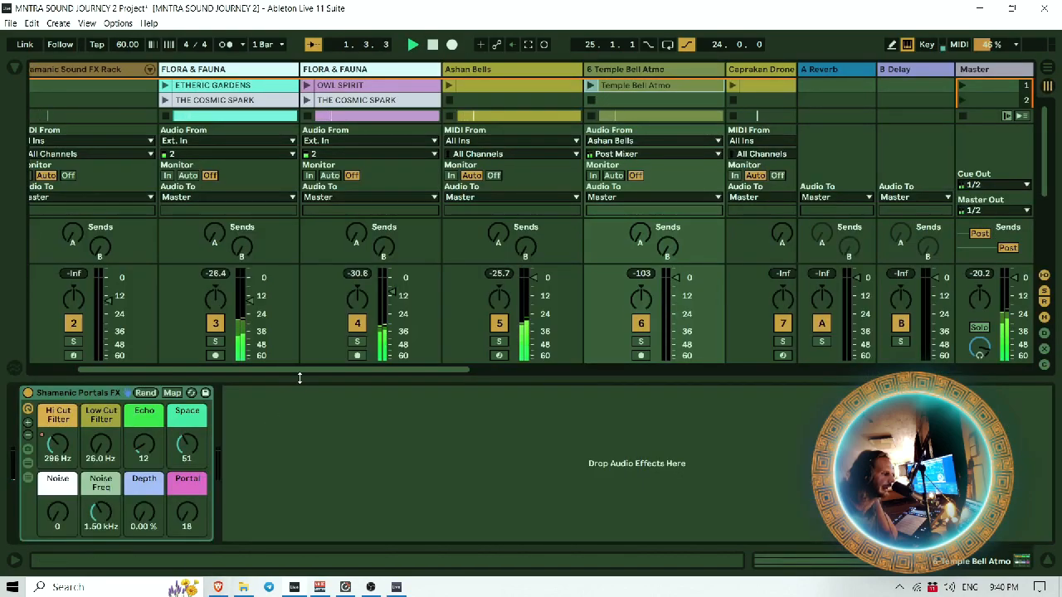
{"action": "left_click_drag", "start_coordinate": [300, 370], "coordinate": [252, 370]}
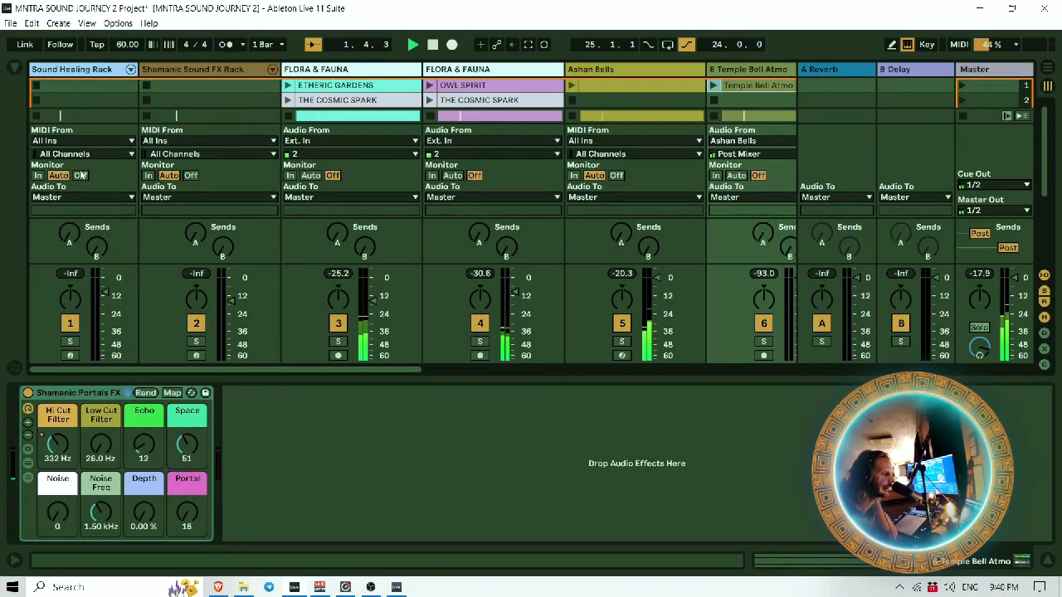
{"action": "left_click", "coordinate": [206, 72]}
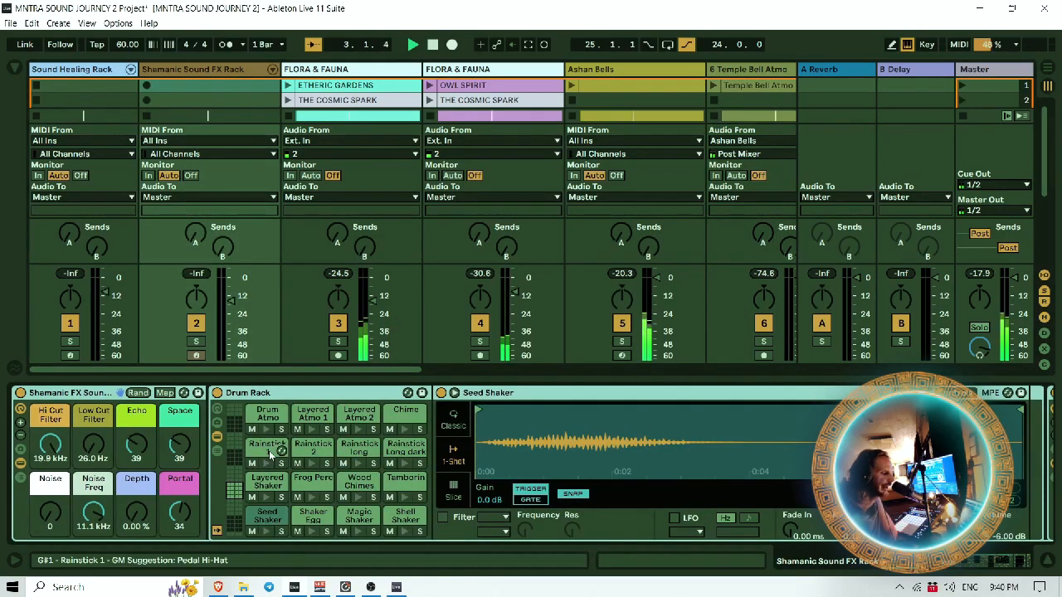
{"action": "left_click", "coordinate": [278, 396]}
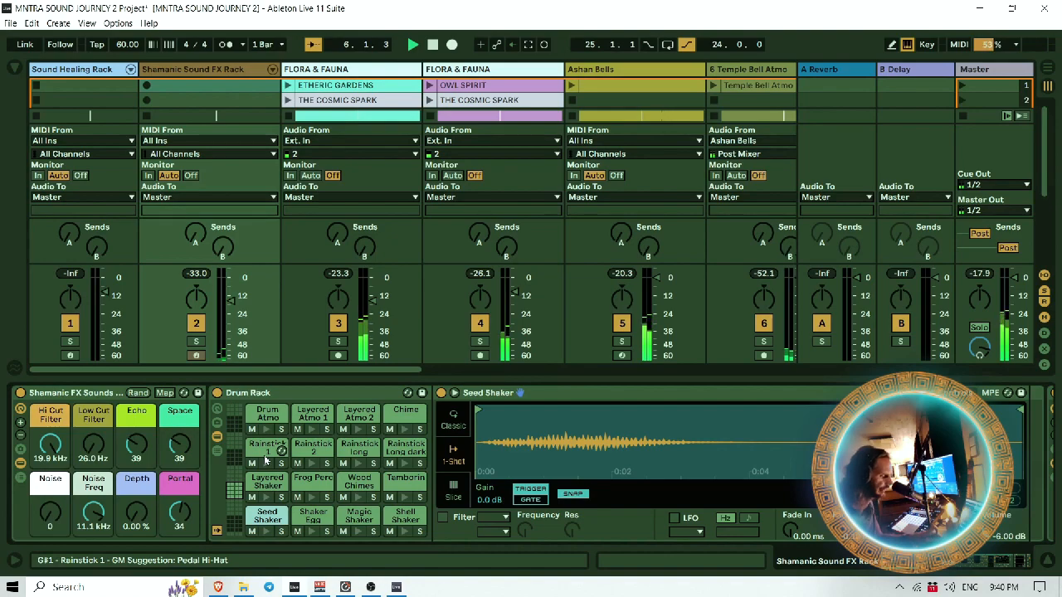
Step: Stop playback, zoom the arrangement in on its opening bars and return to the Shamanic Sound FX Rack in Session View
{"action": "key", "text": "Tab"}
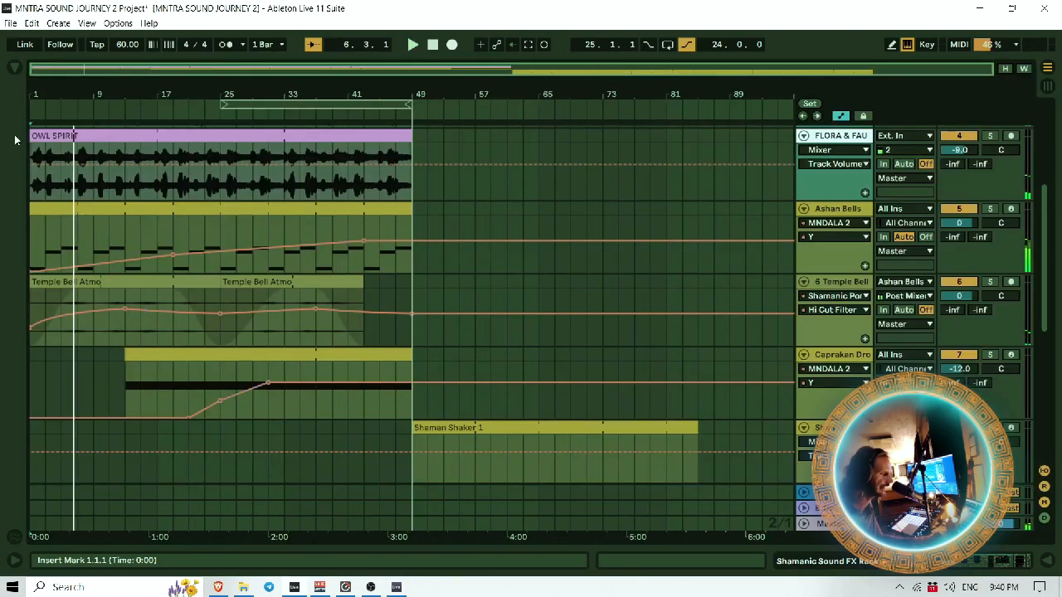
{"action": "left_click_drag", "start_coordinate": [79, 77], "coordinate": [181, 114]}
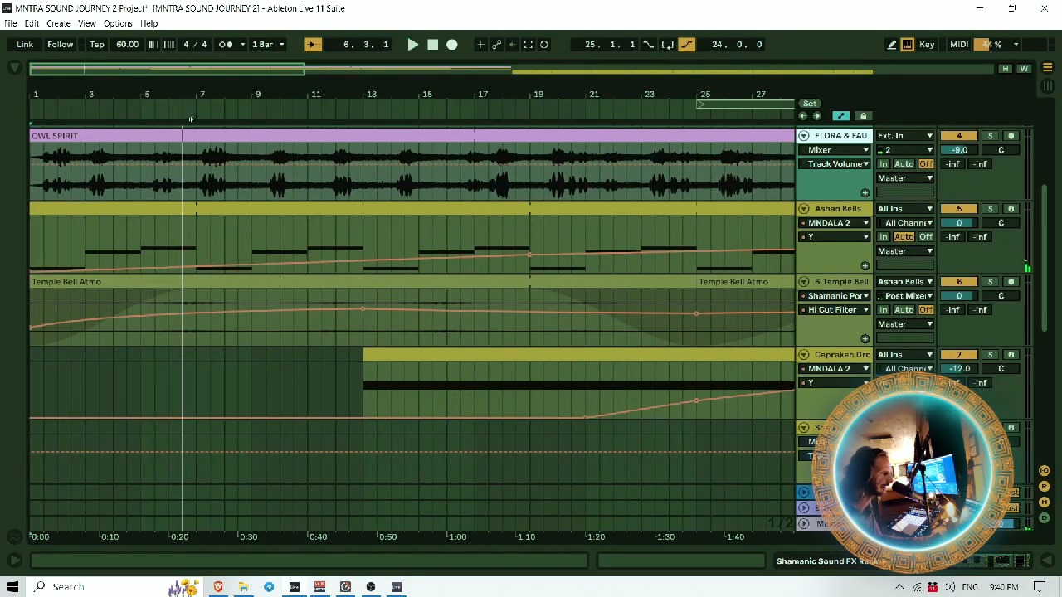
{"action": "key", "text": "Tab"}
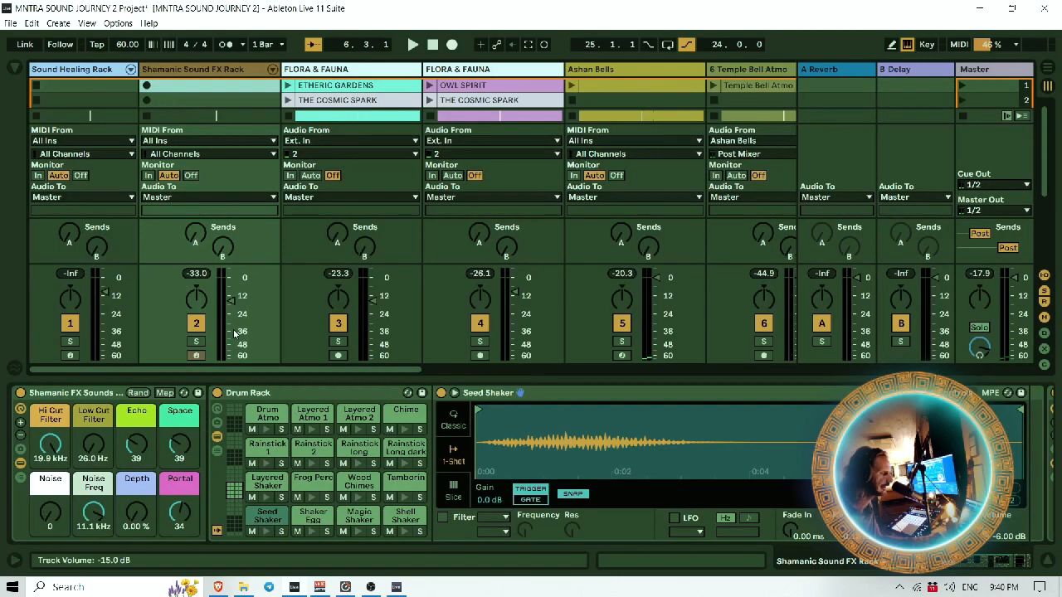
Step: Insert an empty one-bar MIDI clip at bar 6 on the Shamanic Sound FX Rack track in Arrangement View
{"action": "key", "text": "Tab"}
{"action": "scroll", "coordinate": [253, 294], "scroll_direction": "up", "scroll_amount": 5}
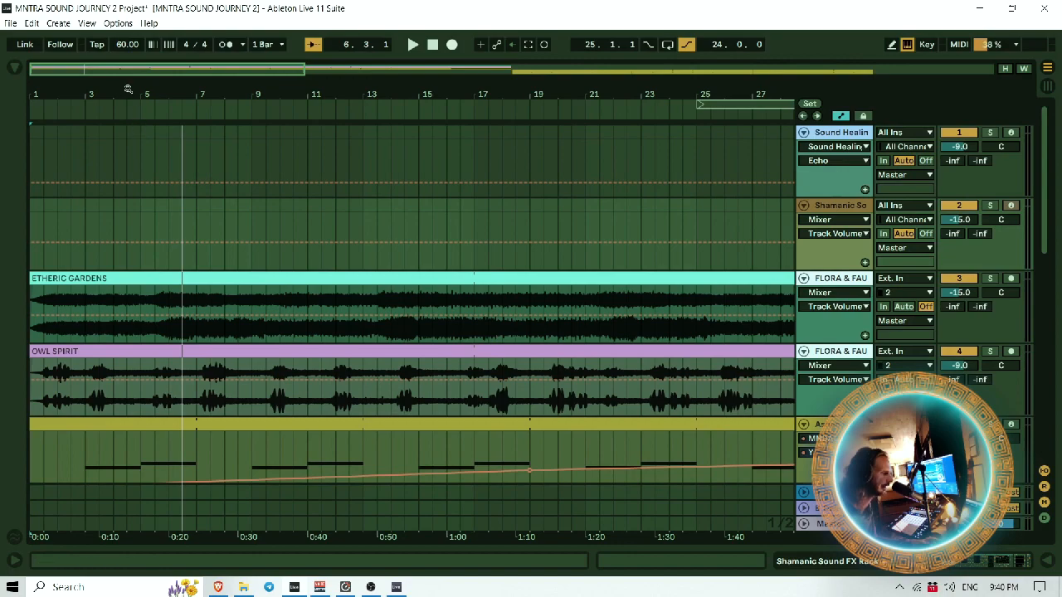
{"action": "scroll", "coordinate": [128, 88], "scroll_direction": "up", "scroll_amount": 5}
{"action": "left_click_drag", "start_coordinate": [258, 208], "coordinate": [339, 202]}
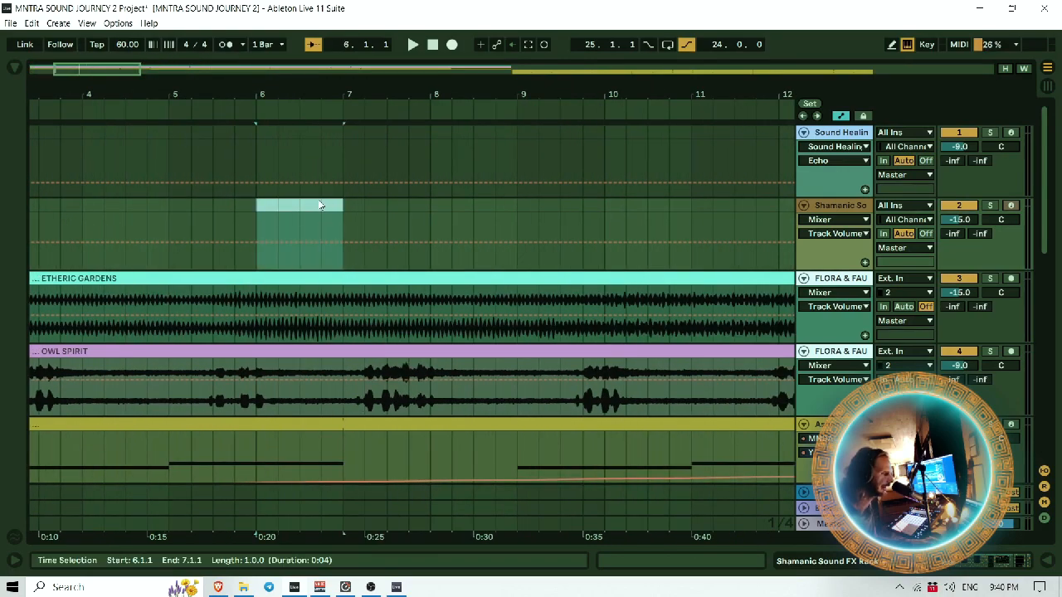
{"action": "right_click", "coordinate": [320, 204]}
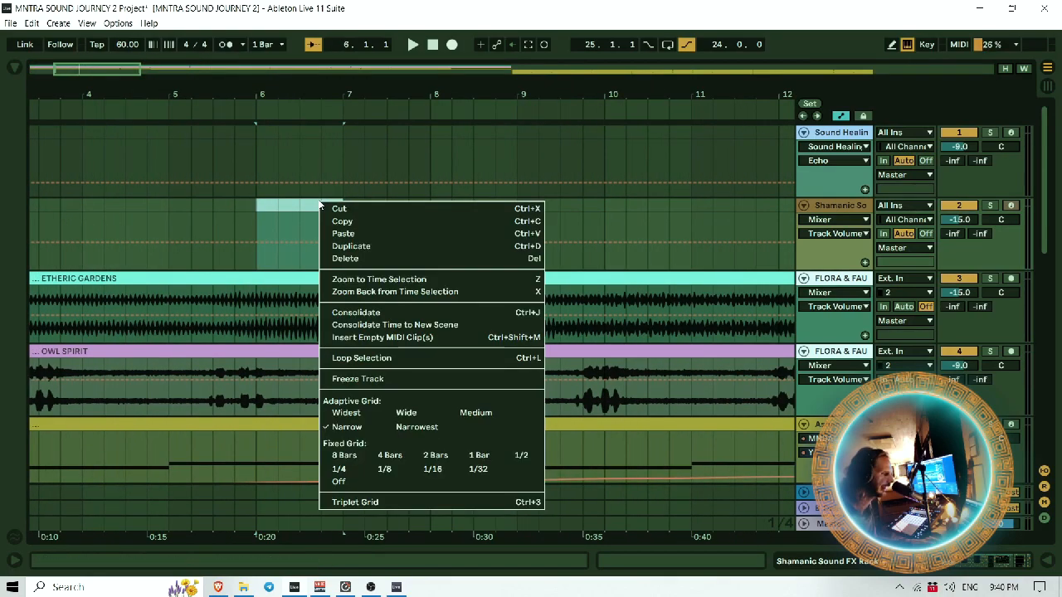
{"action": "left_click", "coordinate": [377, 336]}
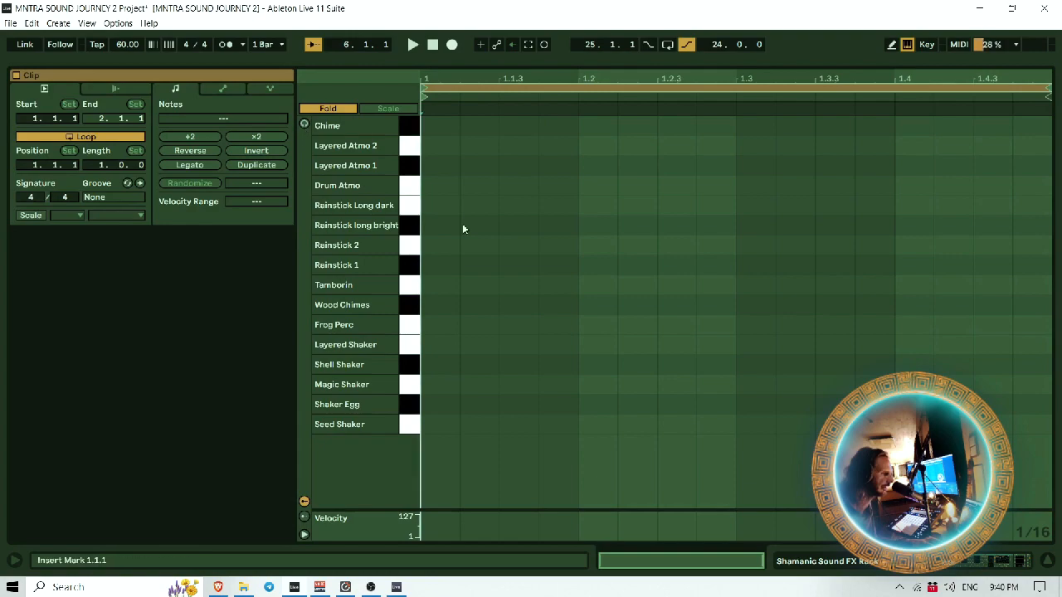
Step: Enable note preview, add a Rainstick 1 note spanning the whole bar, disable the clip's loop and return to the arrangement
{"action": "left_click", "coordinate": [304, 124]}
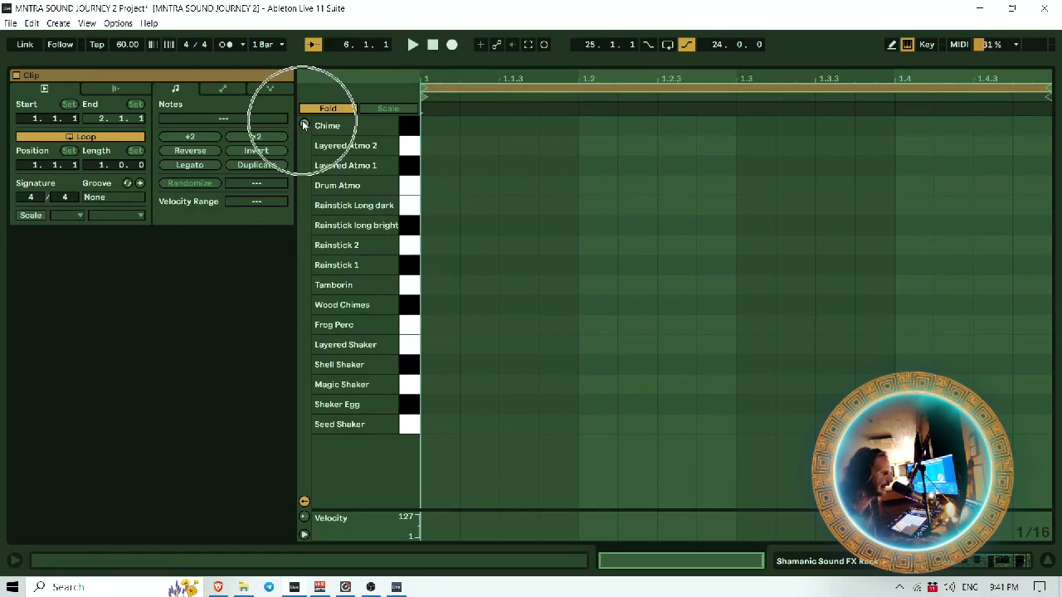
{"action": "double_click", "coordinate": [444, 264]}
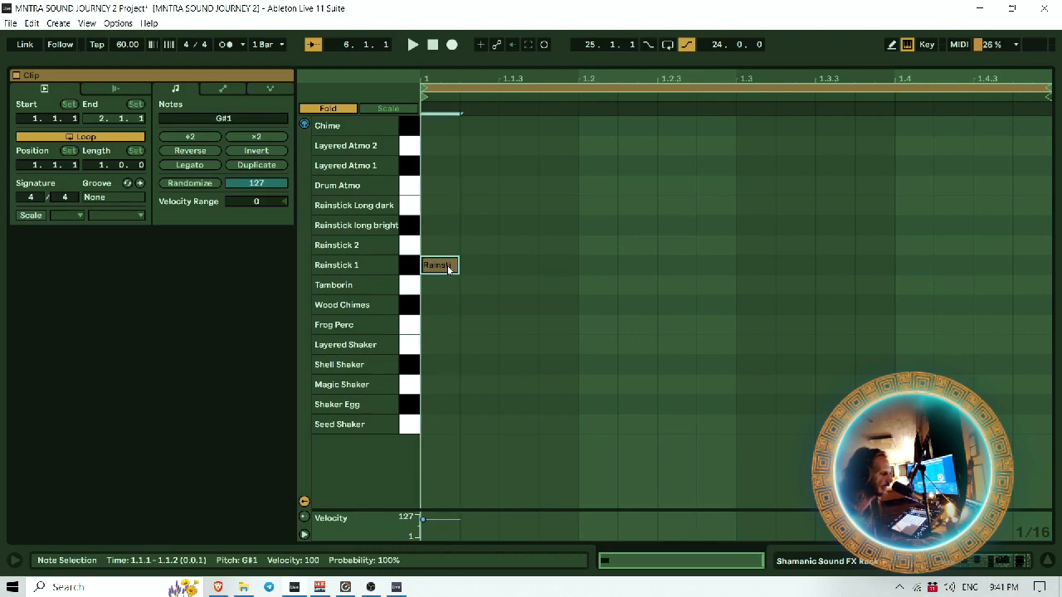
{"action": "left_click_drag", "start_coordinate": [460, 264], "coordinate": [1047, 264]}
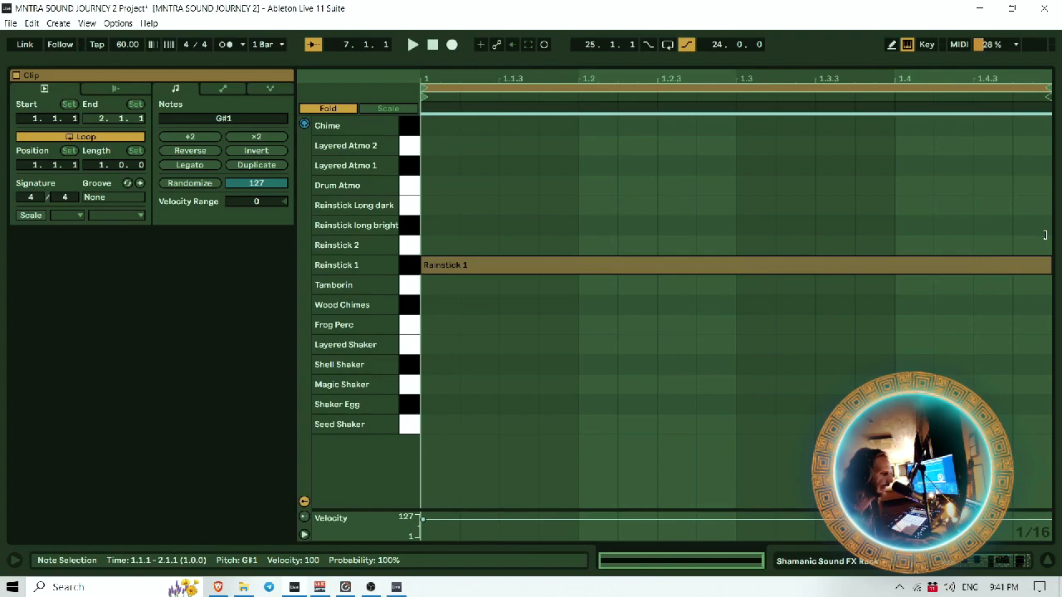
{"action": "left_click", "coordinate": [86, 137]}
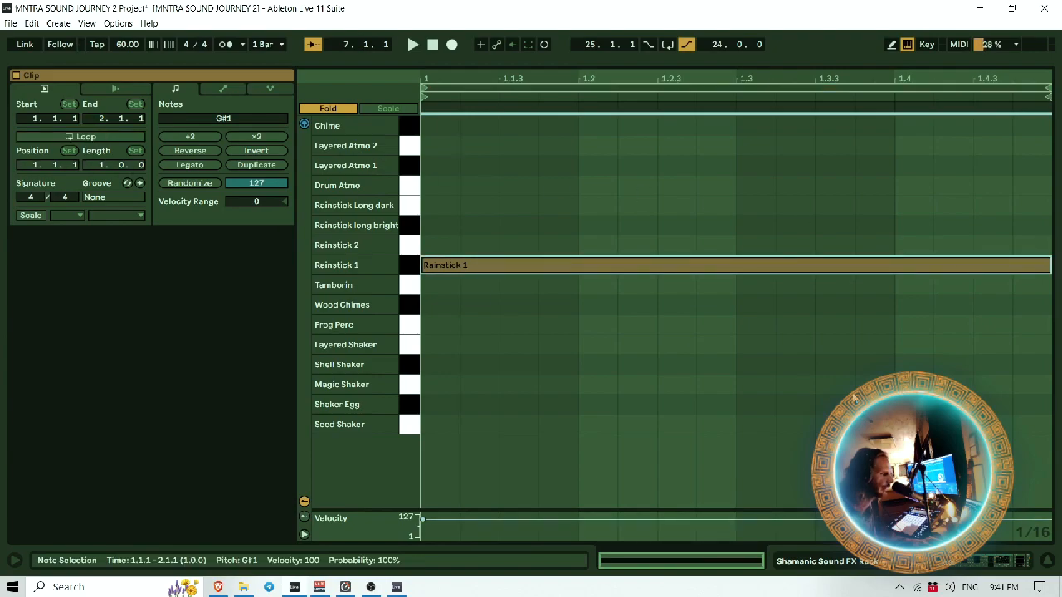
{"action": "key", "text": "Tab"}
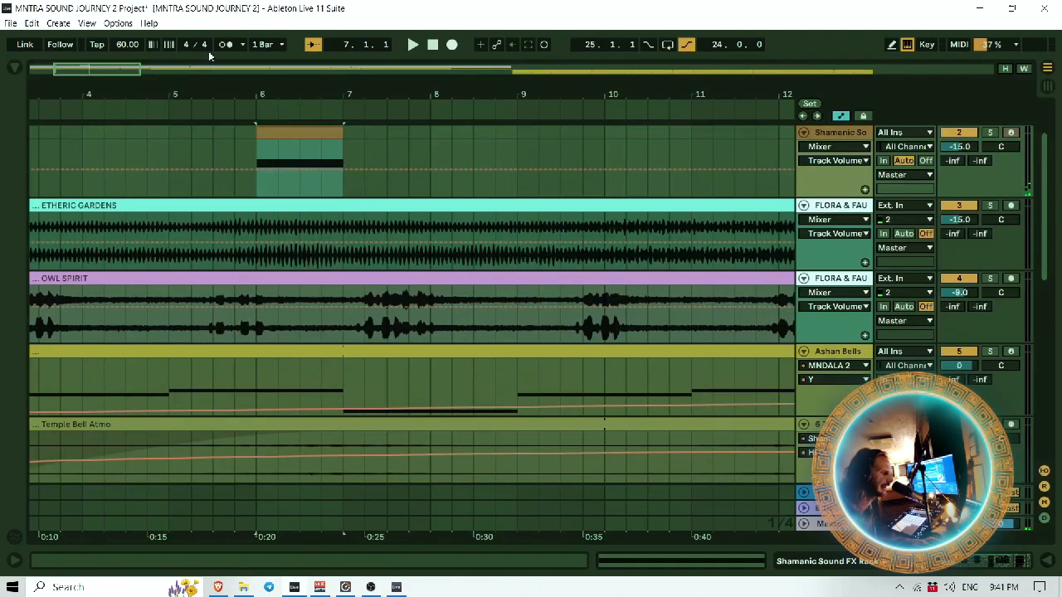
Step: Play the arrangement from around bar 5 to hear the rainstick clip at bar 6 in context
{"action": "left_click", "coordinate": [185, 105]}
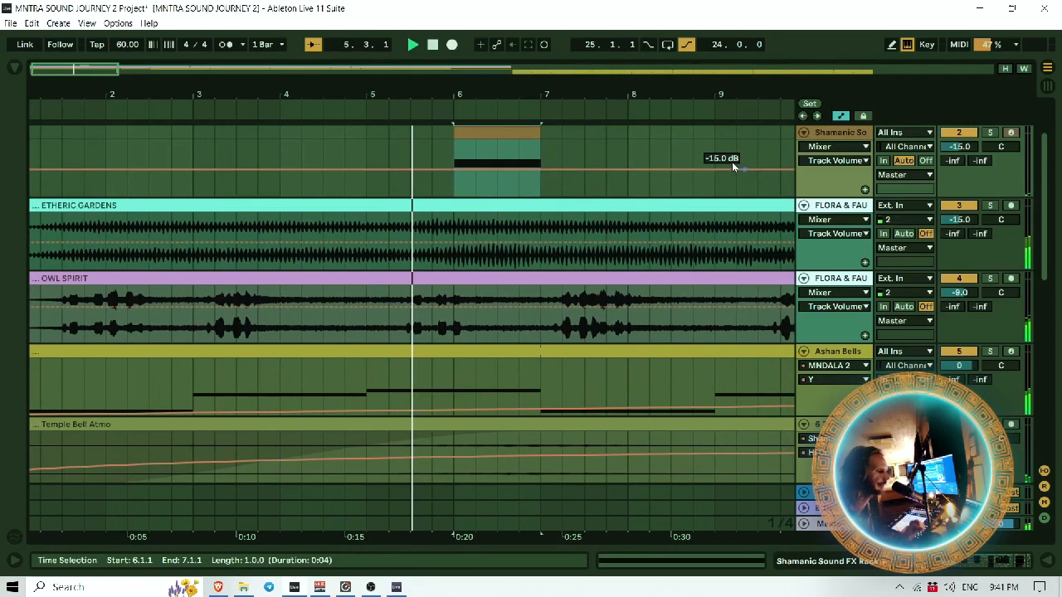
{"action": "left_click_drag", "start_coordinate": [433, 97], "coordinate": [488, 347]}
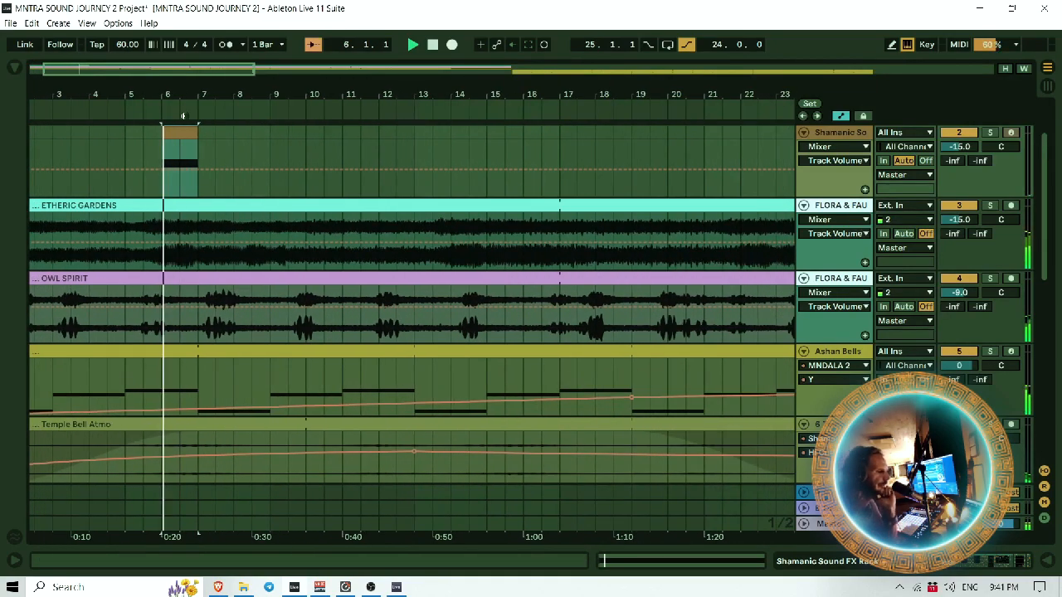
{"action": "scroll", "coordinate": [288, 304], "scroll_direction": "up", "scroll_amount": 2}
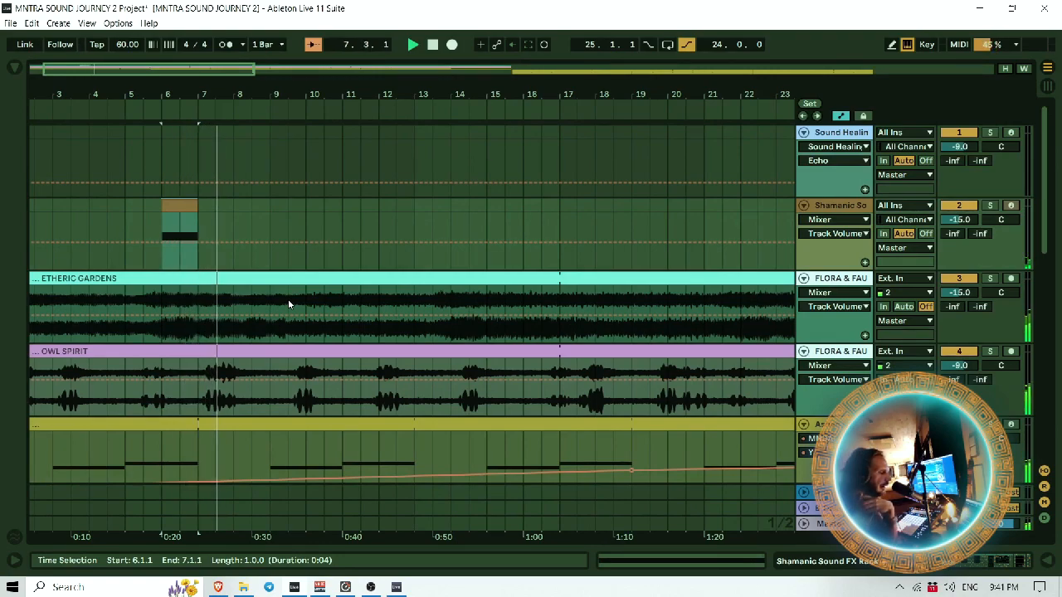
Step: Copy the rainstick clip to bar 10, move the copy's note to Rainstick 2 and close the note editor
{"action": "left_click", "coordinate": [179, 207]}
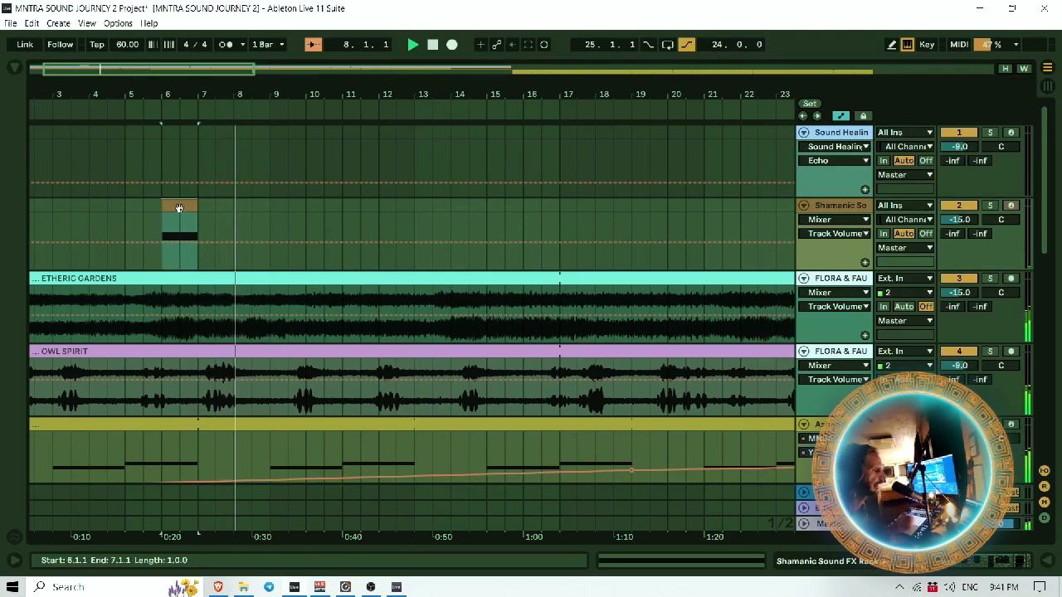
{"action": "left_click_drag", "start_coordinate": [179, 207], "coordinate": [316, 205]}
{"action": "double_click", "coordinate": [319, 207]}
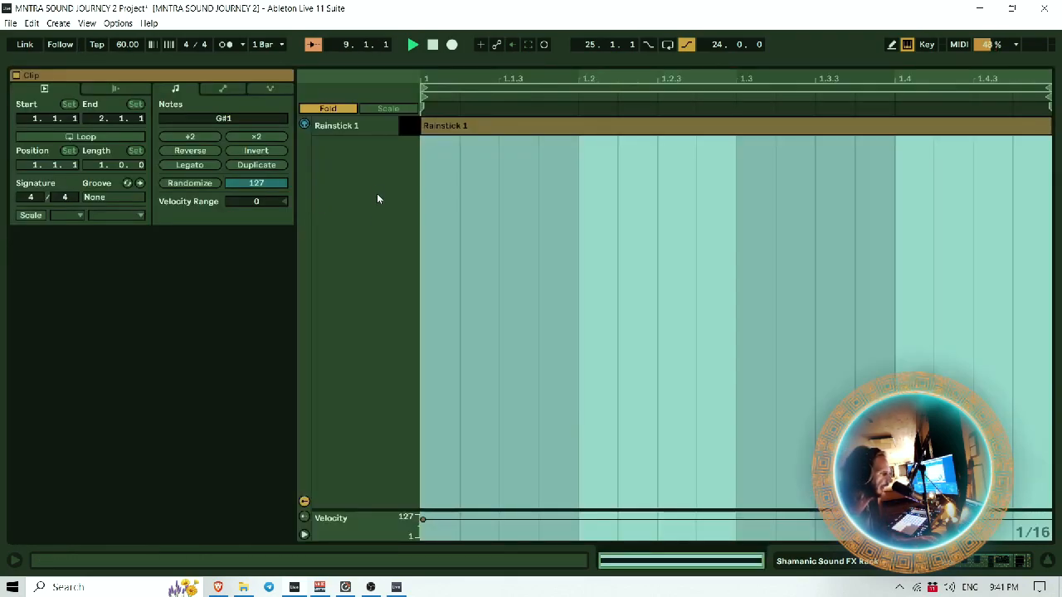
{"action": "left_click", "coordinate": [328, 109]}
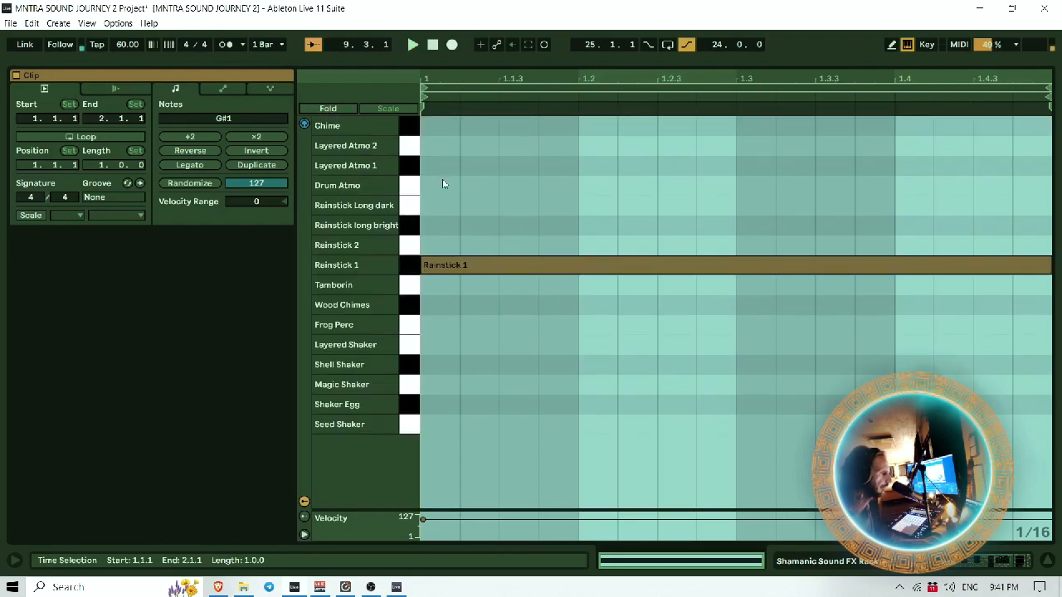
{"action": "left_click", "coordinate": [489, 267]}
{"action": "key", "text": "Up"}
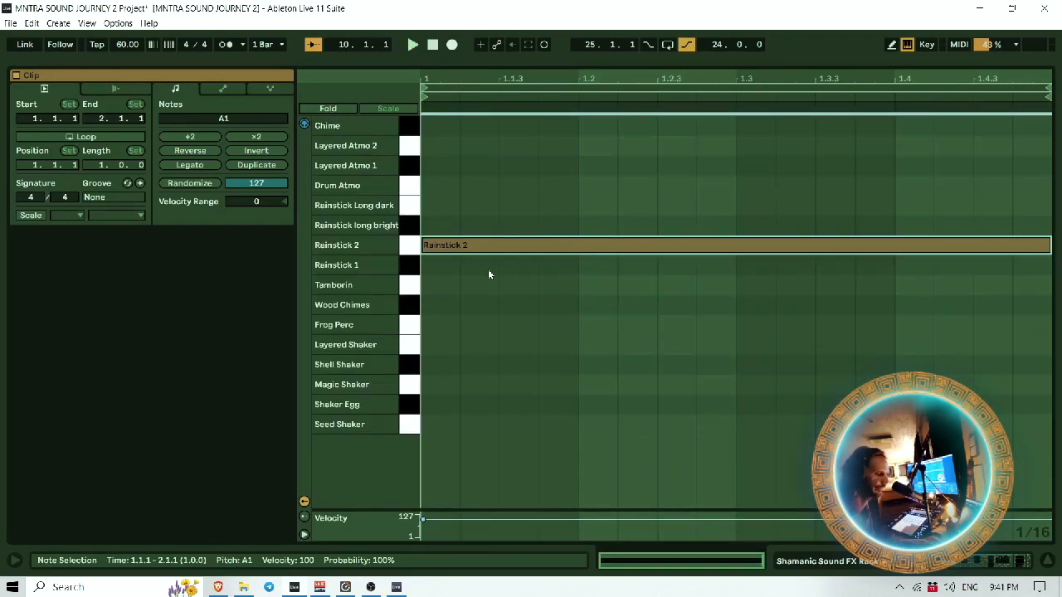
{"action": "left_click", "coordinate": [1048, 563]}
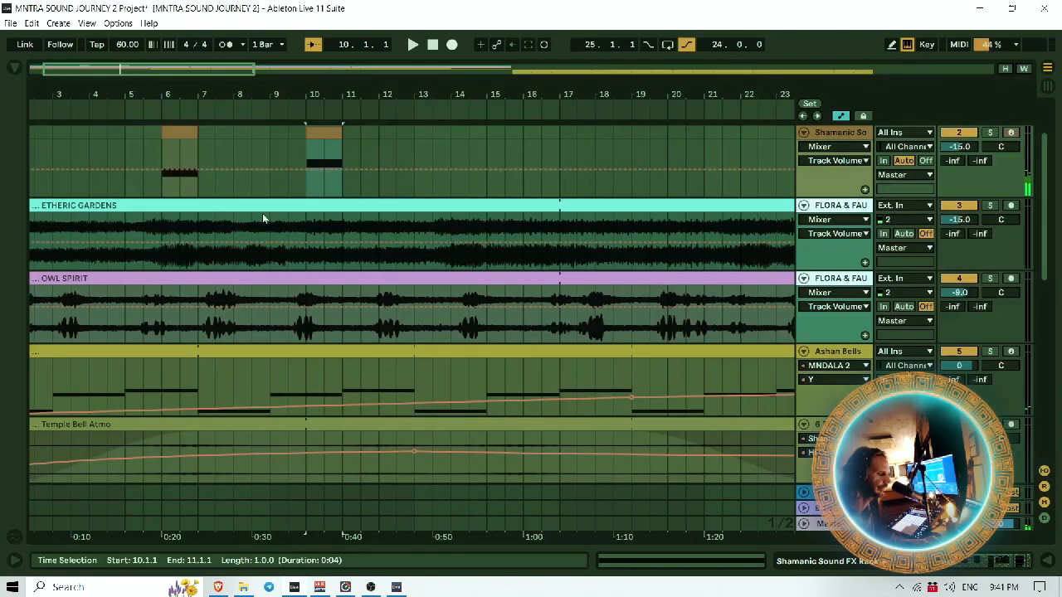
Step: Play the arrangement from around bar 9 to hear the Rainstick 2 clip in context
{"action": "left_click", "coordinate": [279, 109]}
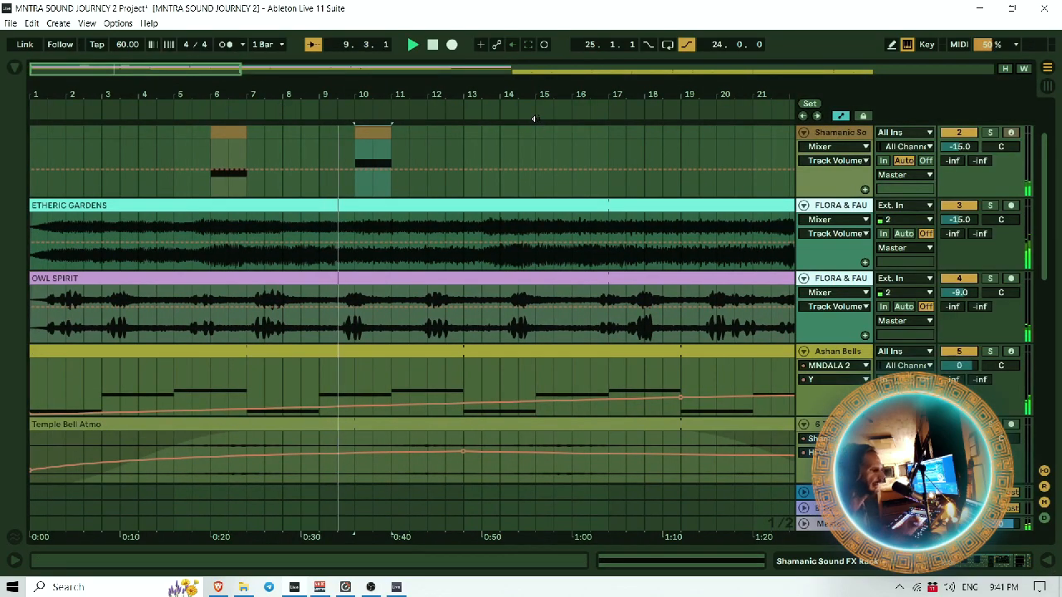
{"action": "left_click_drag", "start_coordinate": [435, 94], "coordinate": [435, 81]}
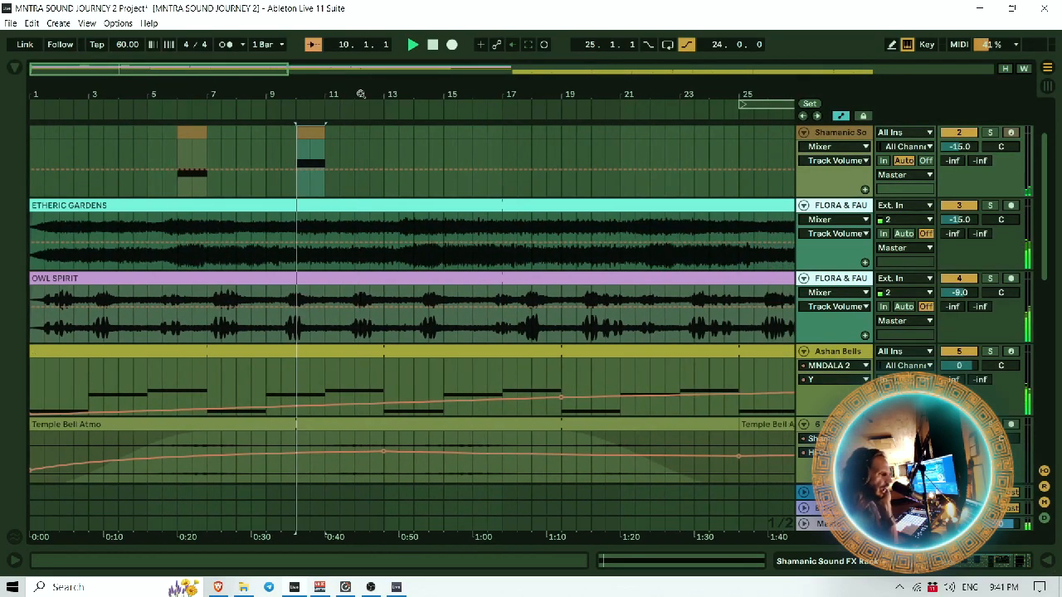
{"action": "scroll", "coordinate": [496, 210], "scroll_direction": "up", "scroll_amount": 2}
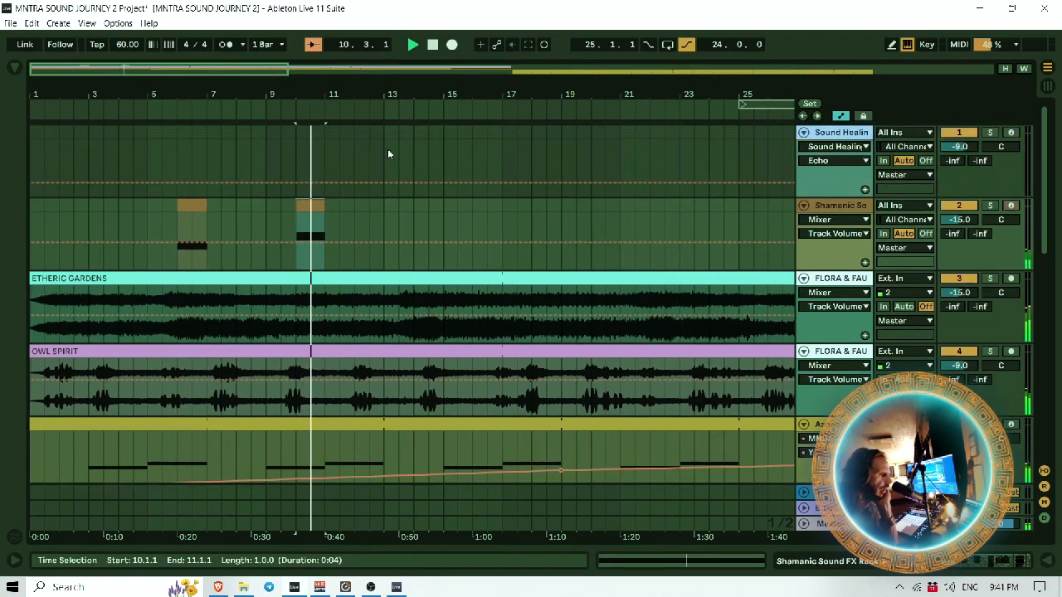
Step: Insert an empty four-bar MIDI clip from bar 13 to bar 17 on the Sound Healing Rack track
{"action": "left_click_drag", "start_coordinate": [385, 133], "coordinate": [501, 133]}
{"action": "right_click", "coordinate": [414, 134]}
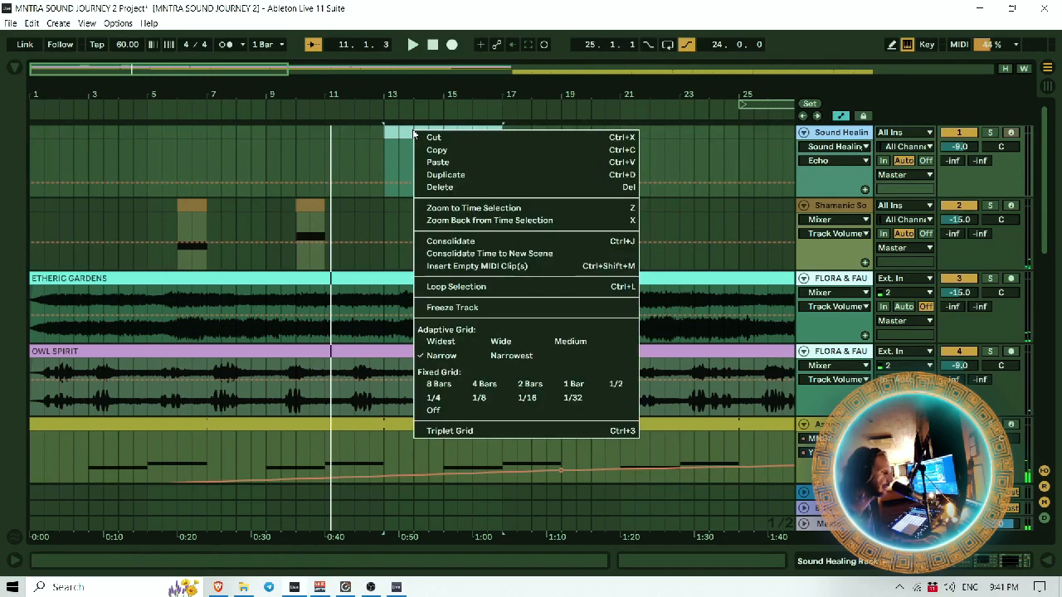
{"action": "left_click", "coordinate": [520, 266]}
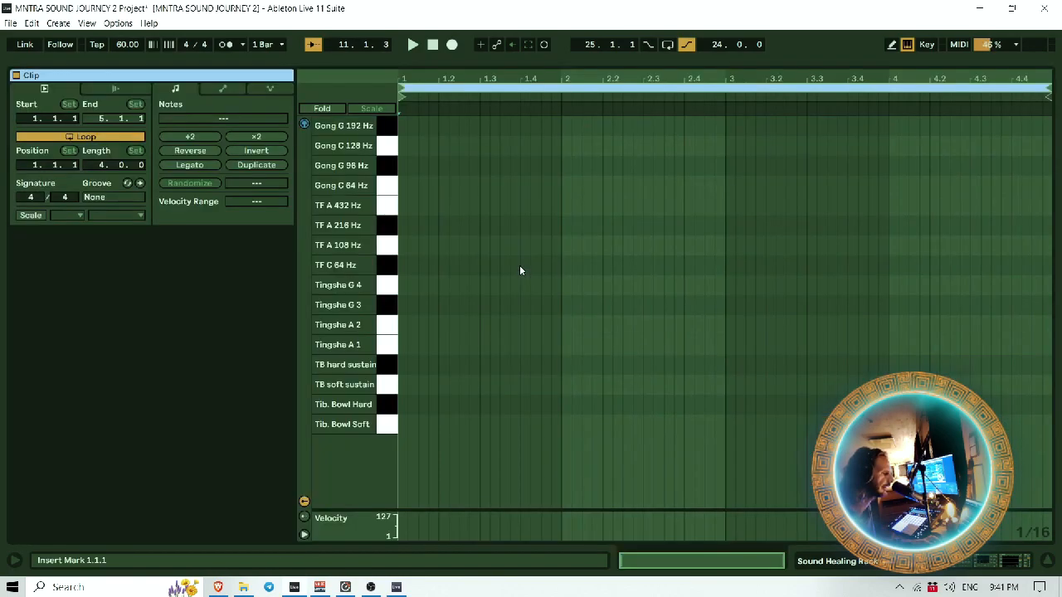
Step: Audition the Tibetan bowl sounds in the new clip's note editor, including Tib. Bowl Soft and TB soft sustain
{"action": "left_click", "coordinate": [387, 425]}
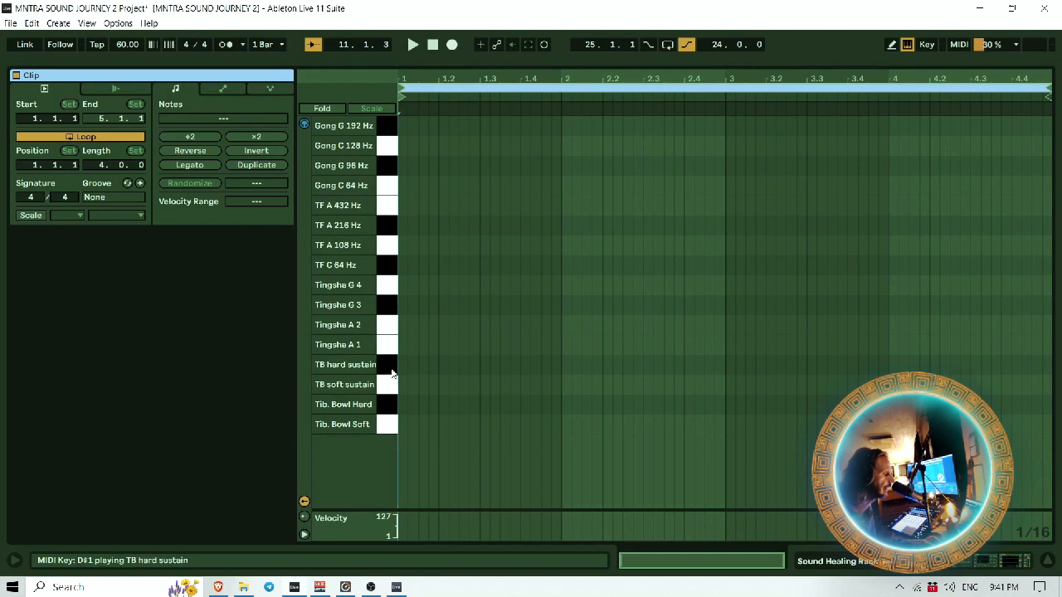
{"action": "left_click", "coordinate": [389, 386]}
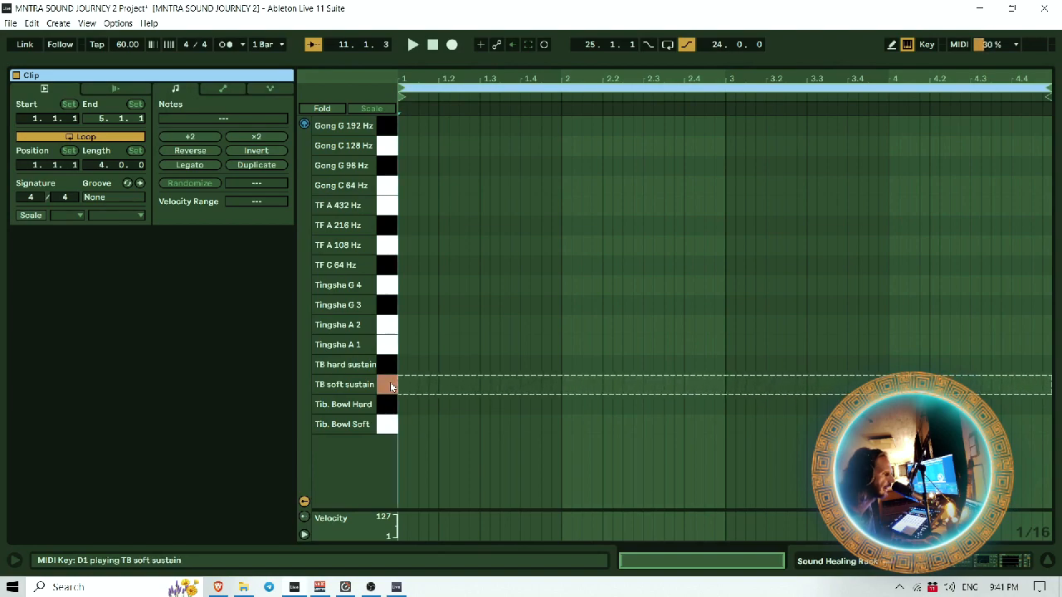
{"action": "left_click", "coordinate": [446, 347]}
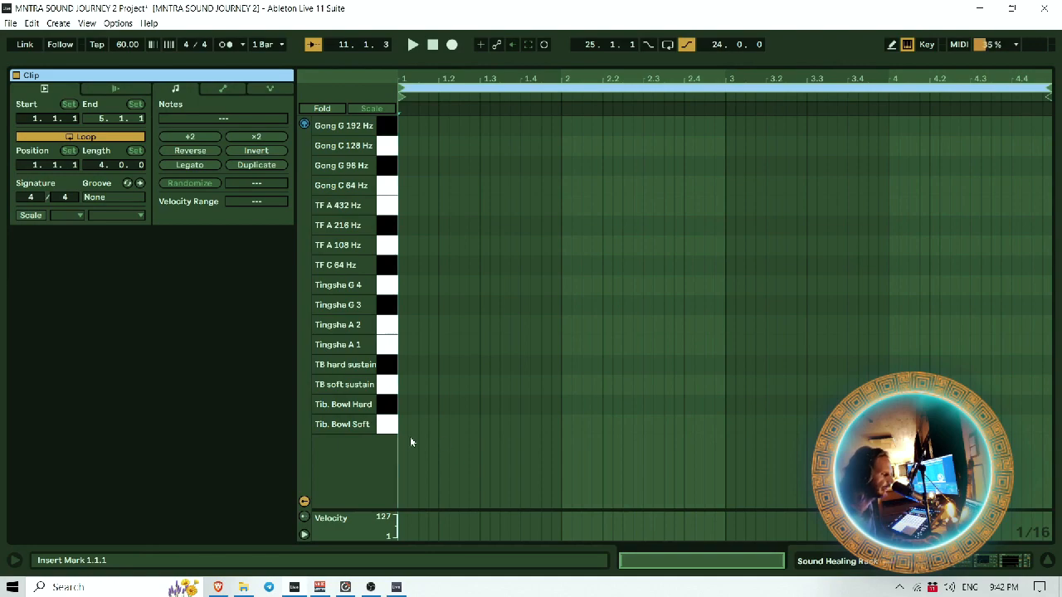
Step: Set the clip's grid to 1 Bar, add a one-bar Tib. Bowl Soft note at its start and close the editor
{"action": "right_click", "coordinate": [477, 381]}
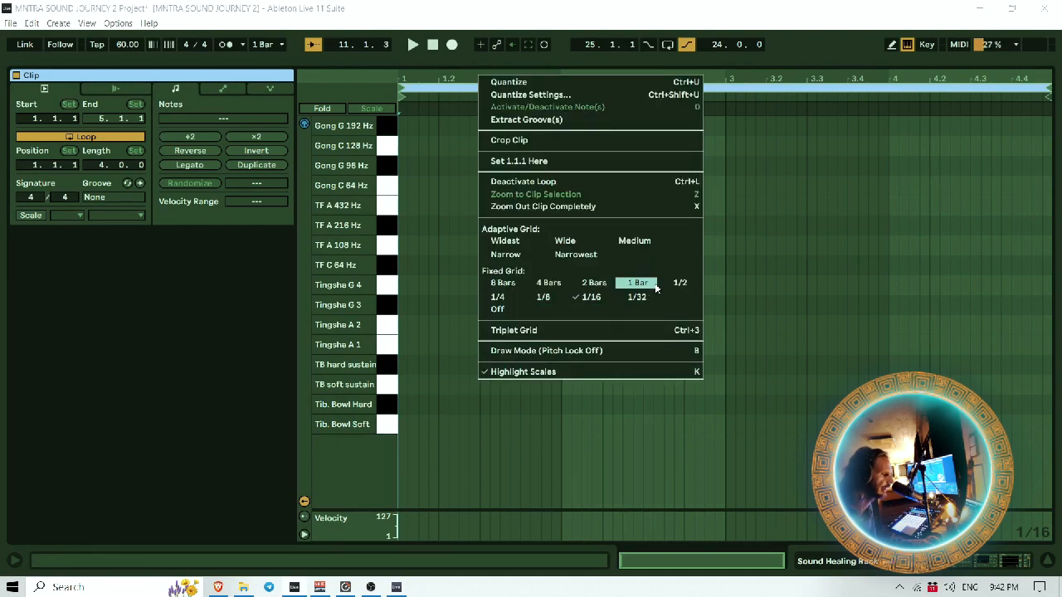
{"action": "left_click", "coordinate": [655, 287]}
{"action": "double_click", "coordinate": [434, 425]}
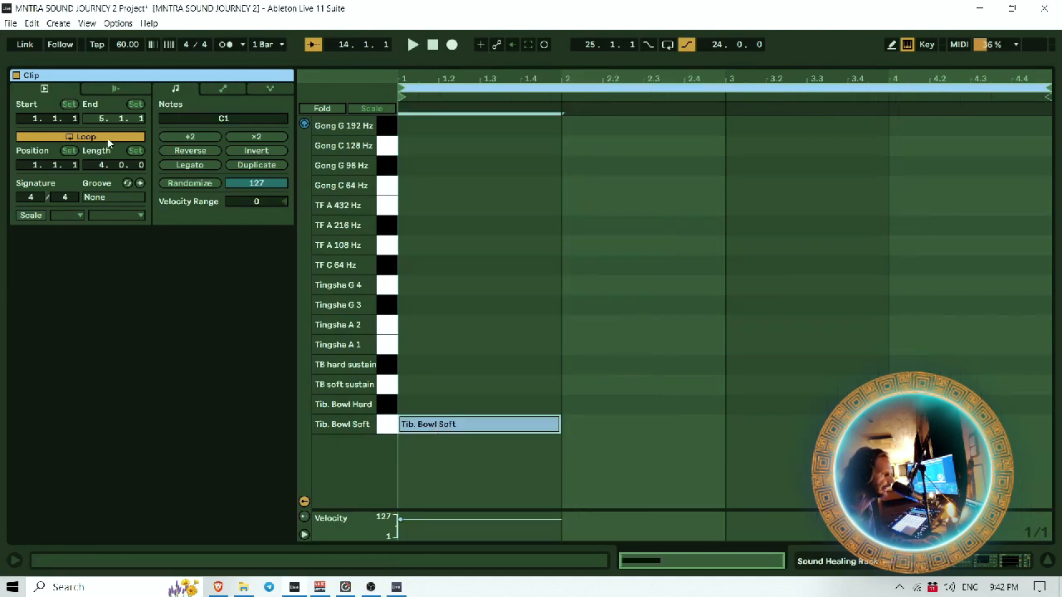
{"action": "left_click", "coordinate": [1044, 563]}
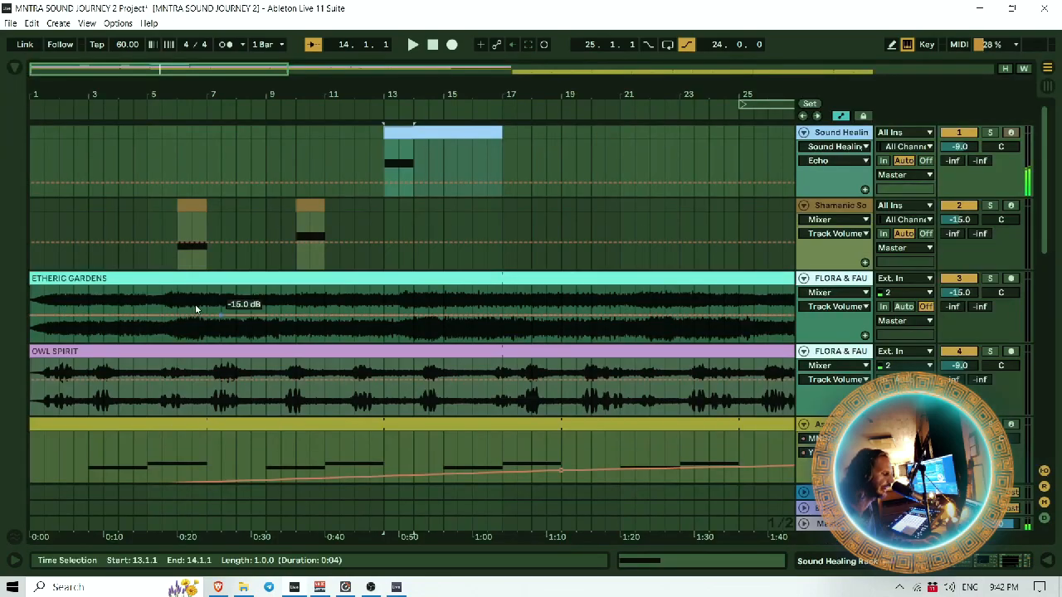
Step: Play from around bar 10, extend the looping Tibetan bowl clip to bar 25 and show the whole arrangement
{"action": "left_click", "coordinate": [289, 112]}
{"action": "key", "text": "minus"}
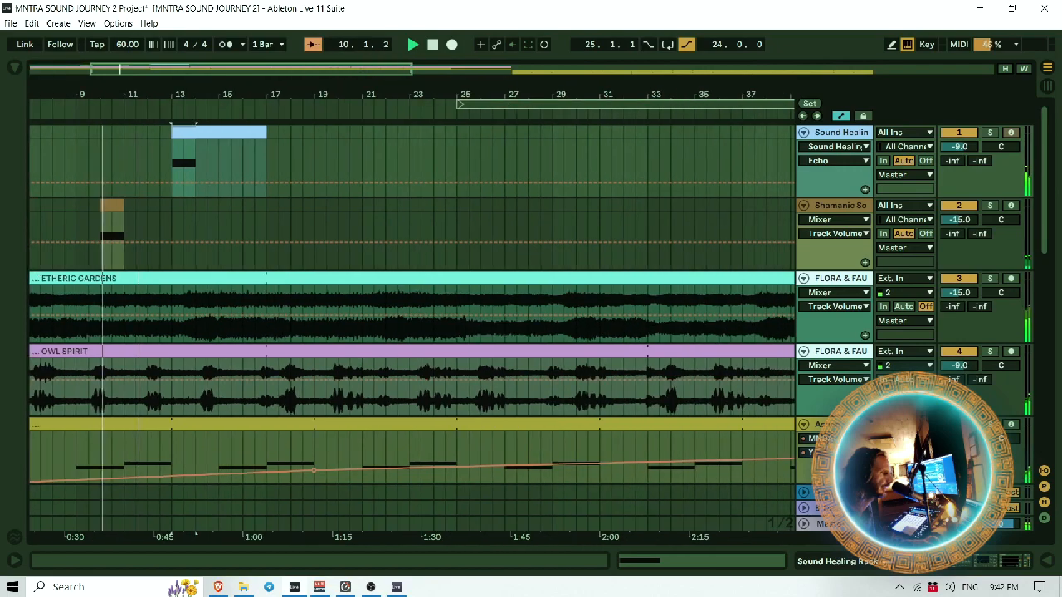
{"action": "left_click_drag", "start_coordinate": [267, 130], "coordinate": [458, 133]}
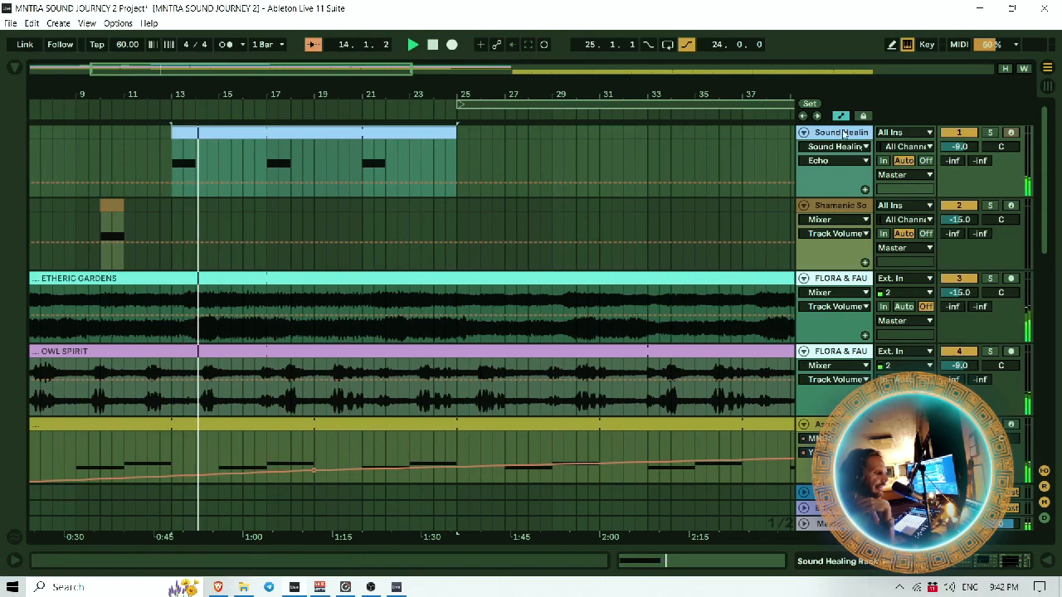
{"action": "scroll", "coordinate": [631, 241], "scroll_direction": "down", "scroll_amount": 3}
{"action": "scroll", "coordinate": [630, 239], "scroll_direction": "down", "scroll_amount": 3}
{"action": "scroll", "coordinate": [630, 240], "scroll_direction": "up", "scroll_amount": 6}
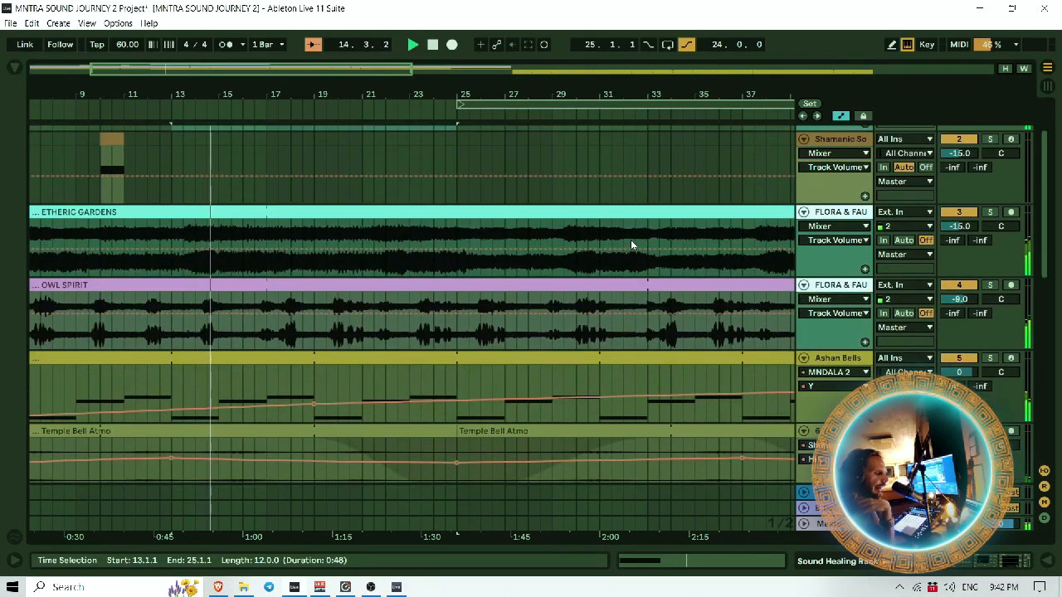
{"action": "key", "text": "minus"}
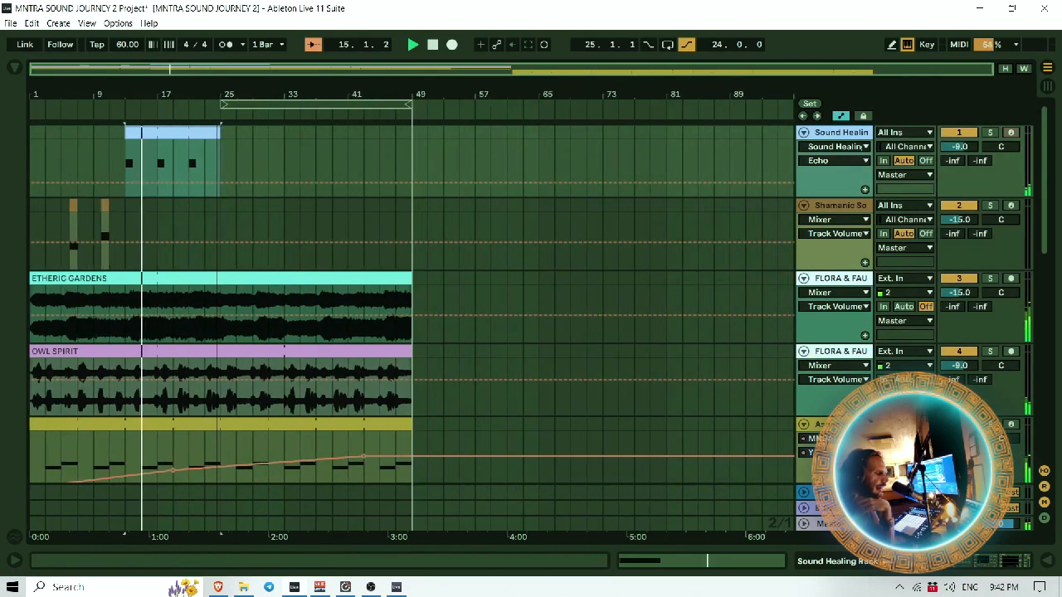
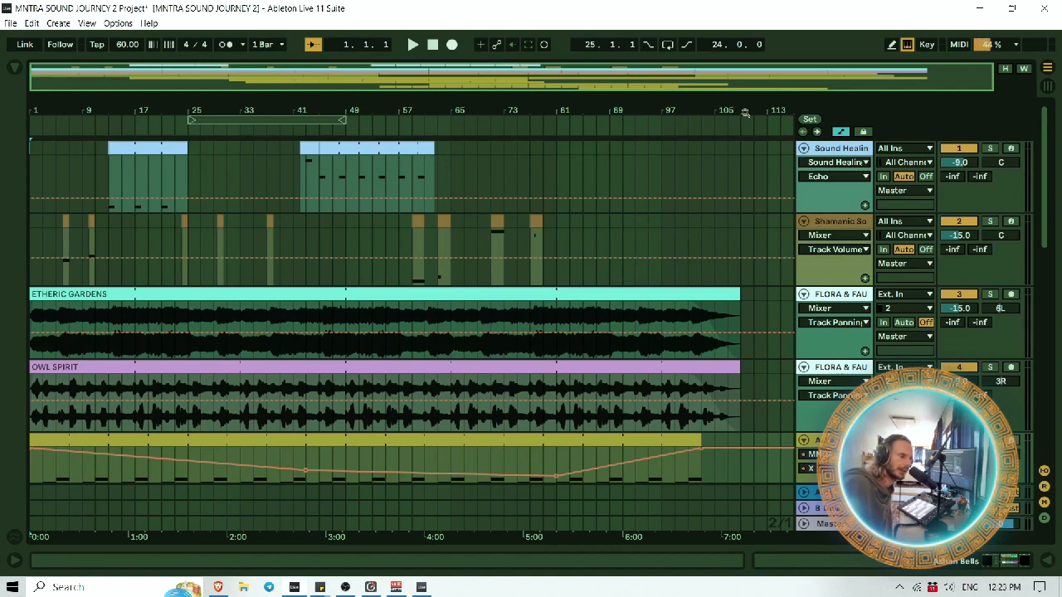
Step: Examine where the ETHERIC GARDENS and OWL SPIRIT clips end at bar 109, and return to the whole arrangement
{"action": "left_click_drag", "start_coordinate": [745, 113], "coordinate": [571, 492]}
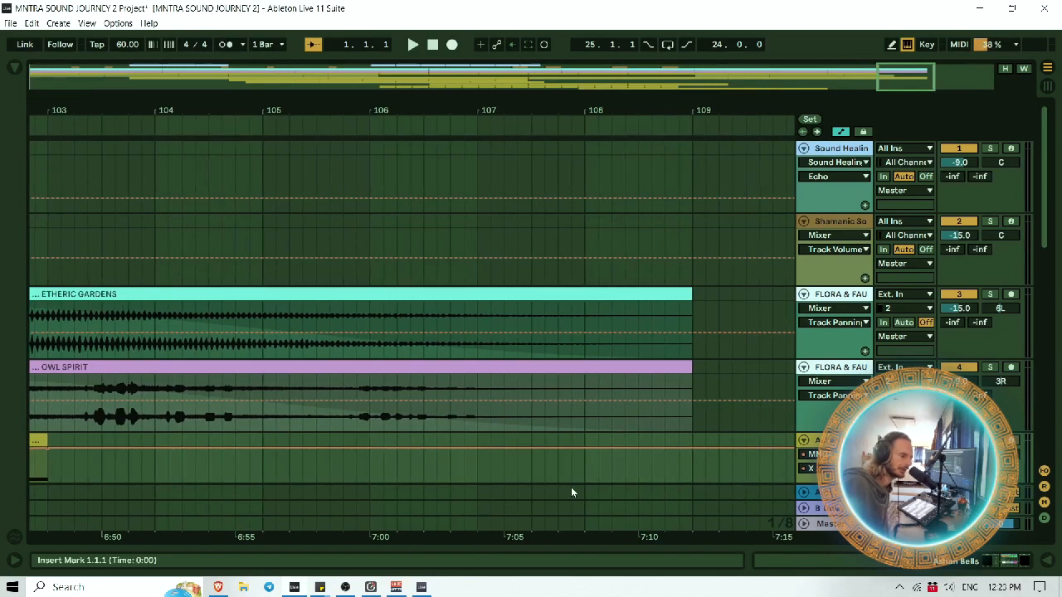
{"action": "left_click_drag", "start_coordinate": [687, 106], "coordinate": [608, 550]}
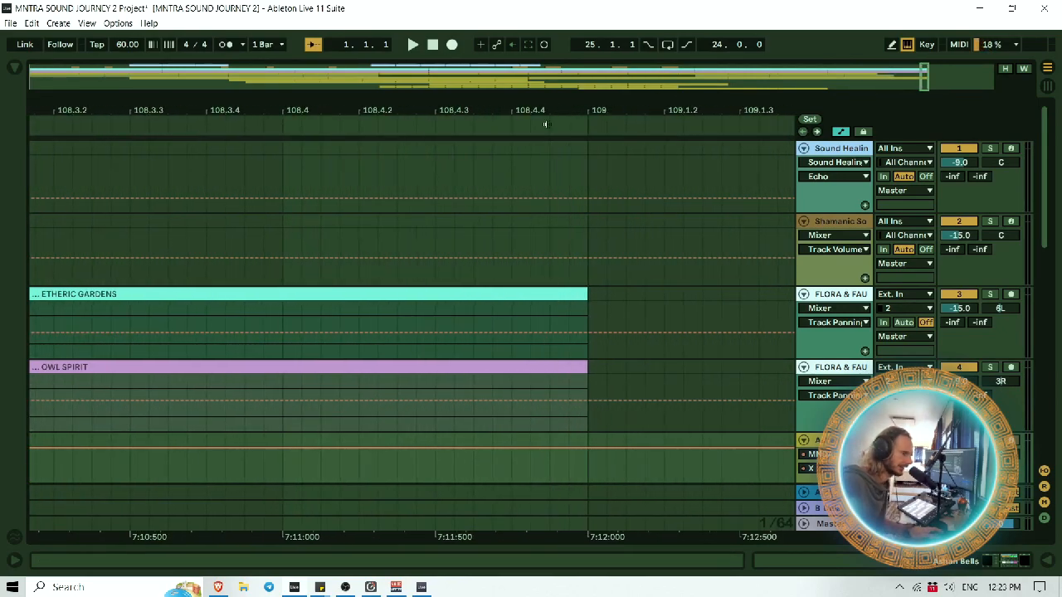
{"action": "left_click", "coordinate": [590, 538]}
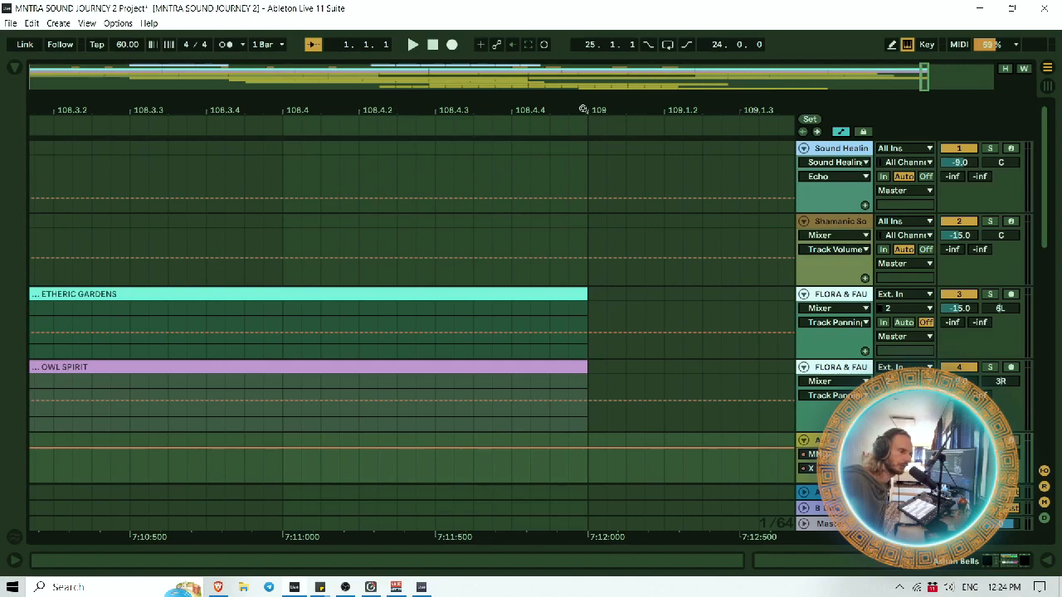
{"action": "key", "text": "w"}
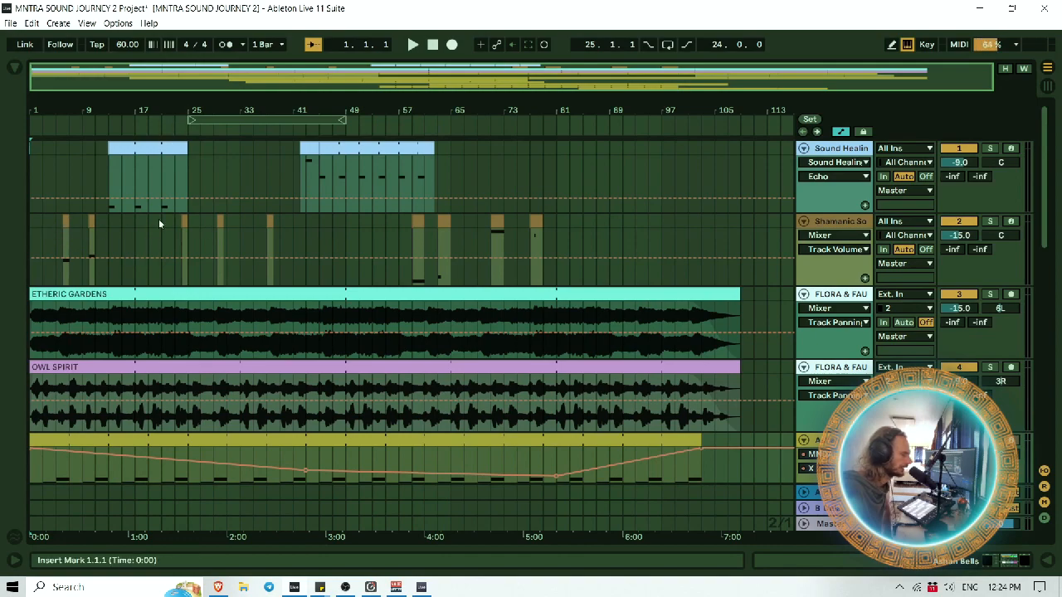
Step: Fit the whole arrangement in view and enlarge the arrangement overview so every track's clips can be distinguished
{"action": "scroll", "coordinate": [158, 142], "scroll_direction": "up", "scroll_amount": 3}
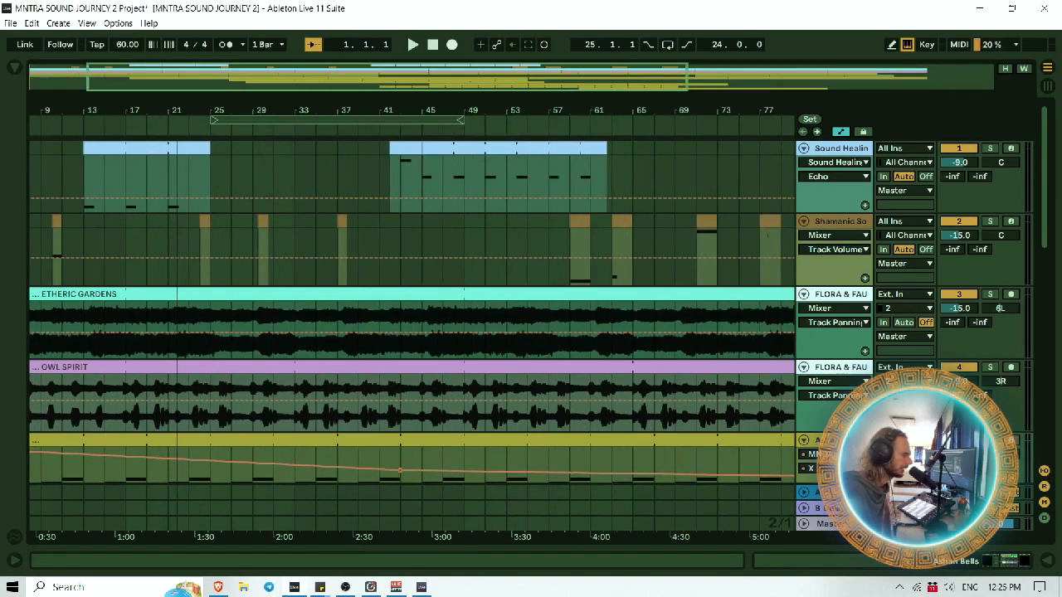
{"action": "scroll", "coordinate": [177, 143], "scroll_direction": "down", "scroll_amount": 3}
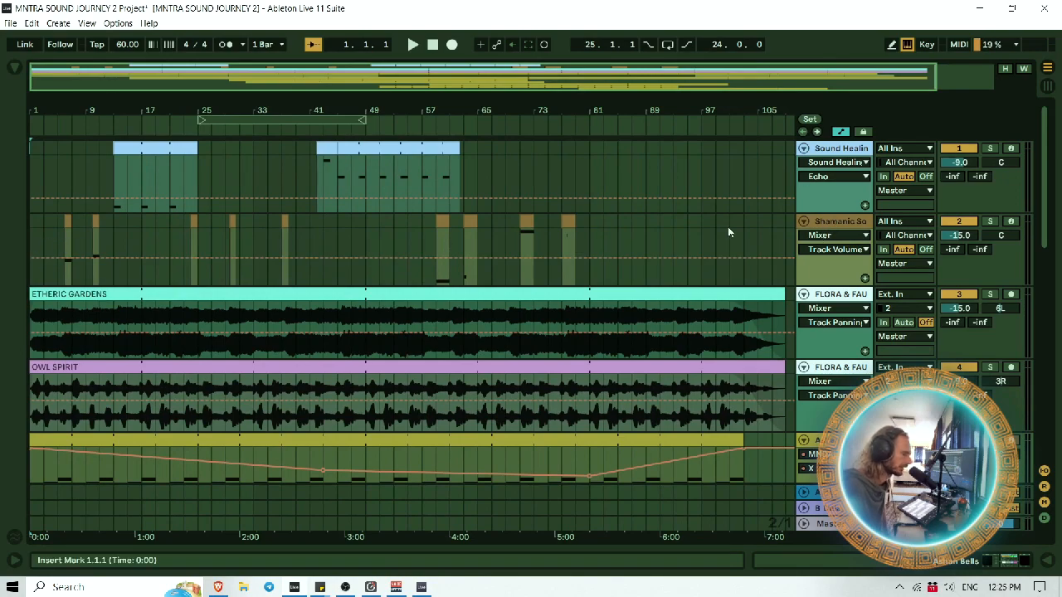
{"action": "left_click", "coordinate": [192, 229]}
{"action": "left_click_drag", "start_coordinate": [216, 98], "coordinate": [230, 164]}
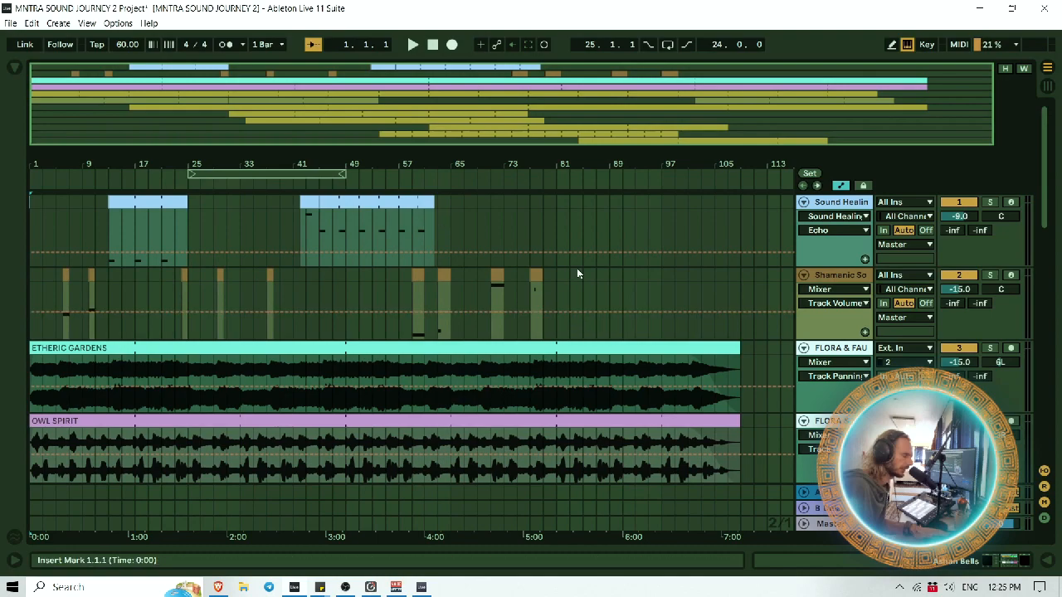
Step: Review the clips and automation on all tracks down to the last Ashan Bells track, ending back at the Sound Healing track
{"action": "scroll", "coordinate": [528, 275], "scroll_direction": "down", "scroll_amount": 5}
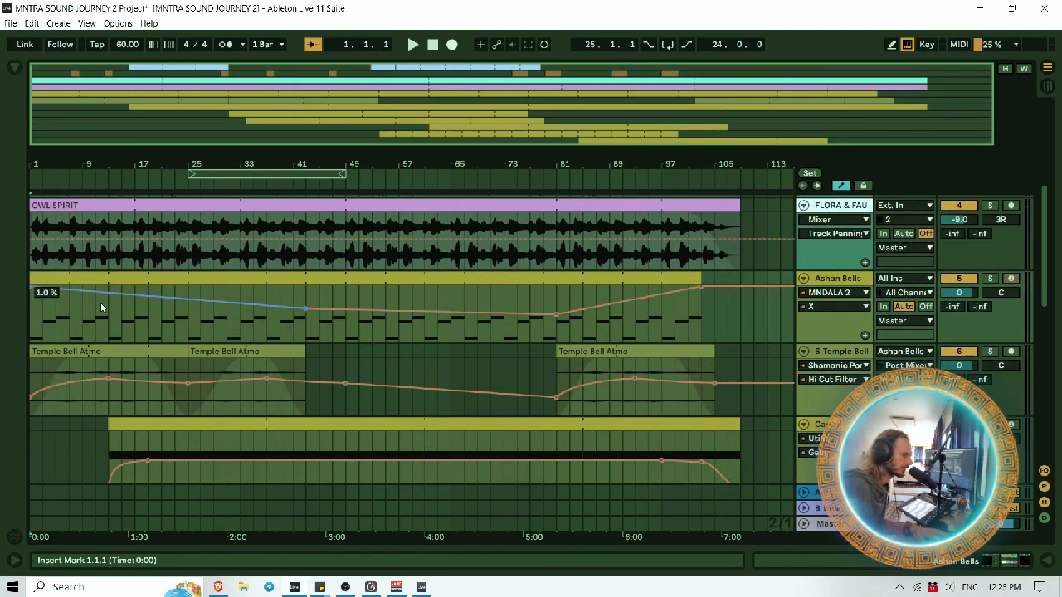
{"action": "scroll", "coordinate": [422, 299], "scroll_direction": "down", "scroll_amount": 5}
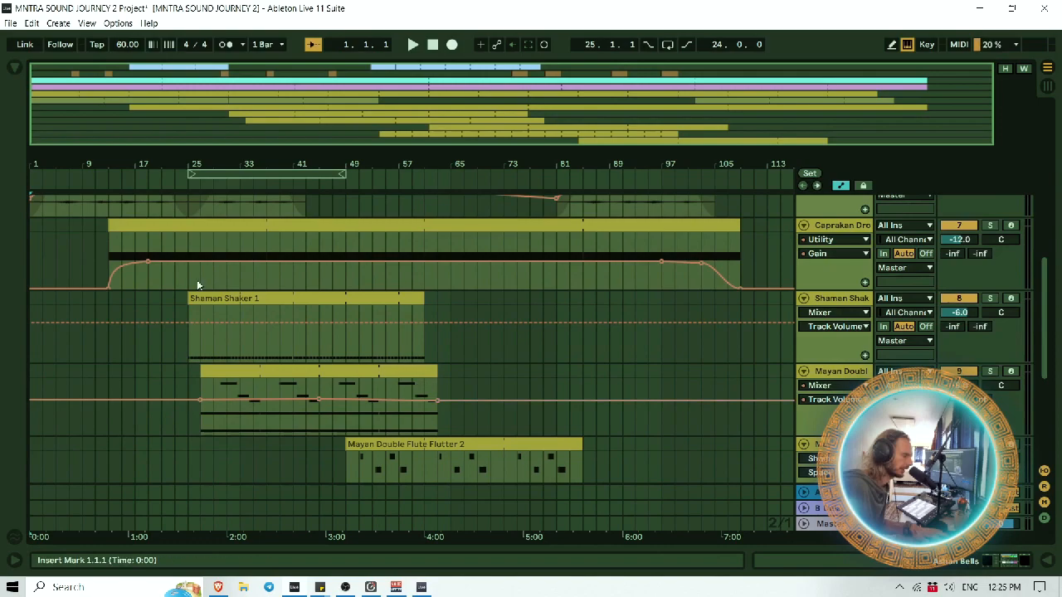
{"action": "scroll", "coordinate": [197, 282], "scroll_direction": "down", "scroll_amount": 2}
{"action": "scroll", "coordinate": [369, 286], "scroll_direction": "down", "scroll_amount": 1}
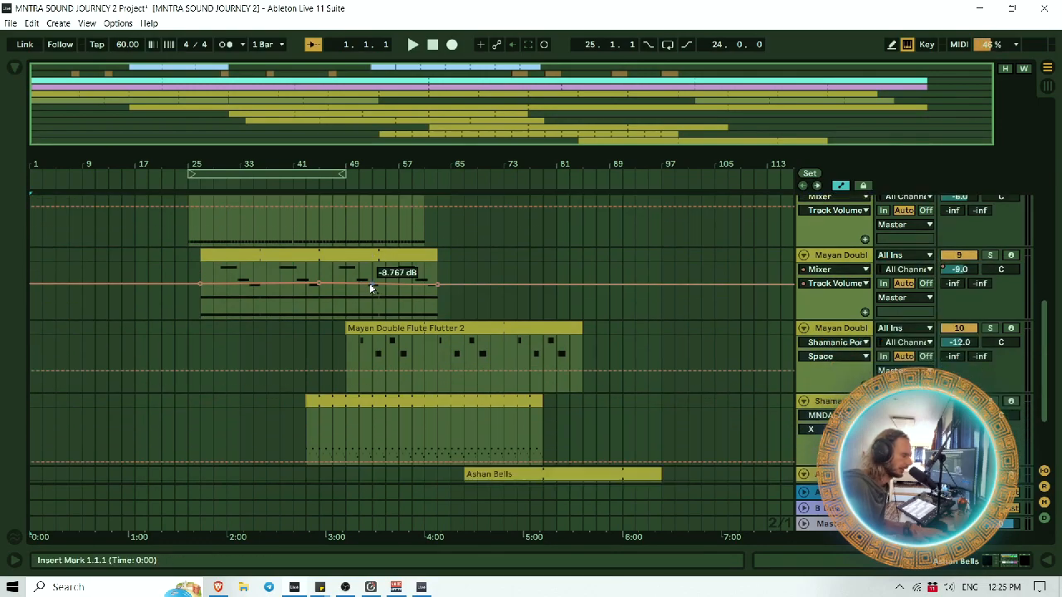
{"action": "scroll", "coordinate": [371, 289], "scroll_direction": "down", "scroll_amount": 1}
{"action": "scroll", "coordinate": [389, 288], "scroll_direction": "down", "scroll_amount": 2}
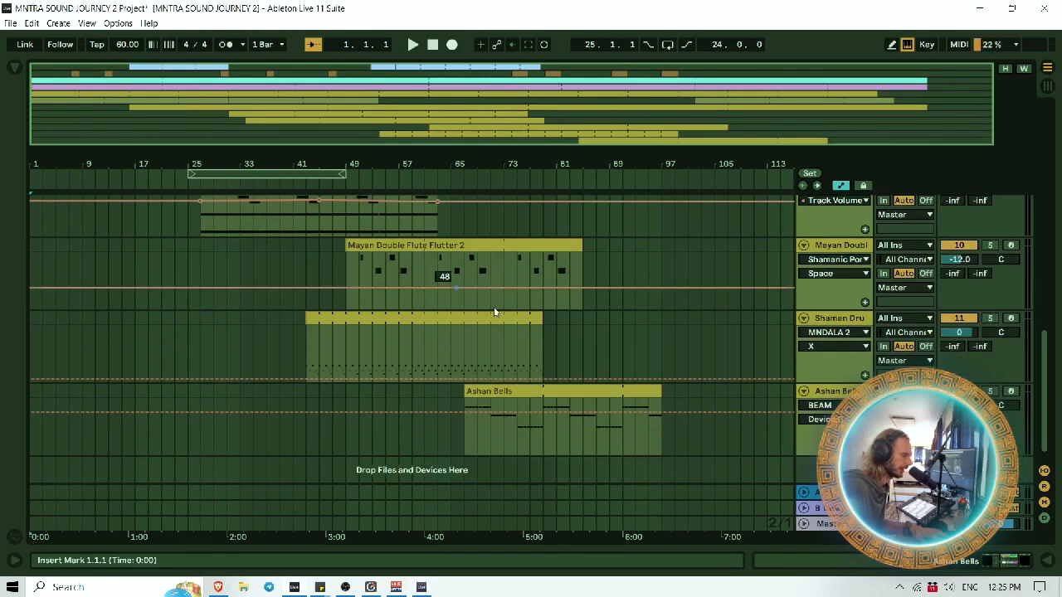
{"action": "scroll", "coordinate": [704, 428], "scroll_direction": "up", "scroll_amount": 4}
{"action": "scroll", "coordinate": [702, 427], "scroll_direction": "up", "scroll_amount": 4}
{"action": "scroll", "coordinate": [577, 432], "scroll_direction": "up", "scroll_amount": 5}
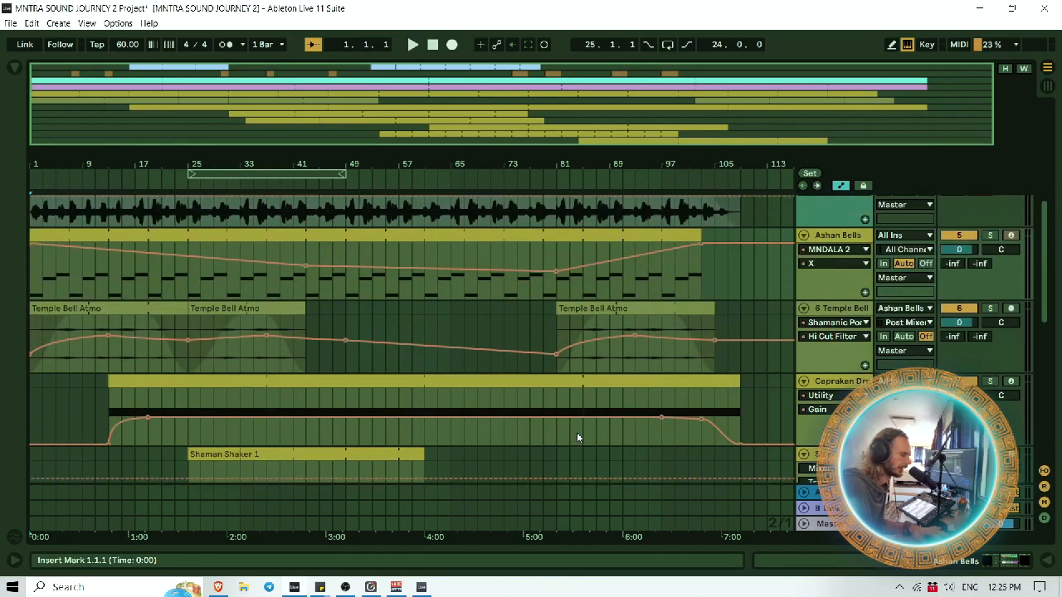
{"action": "scroll", "coordinate": [578, 437], "scroll_direction": "down", "scroll_amount": 8}
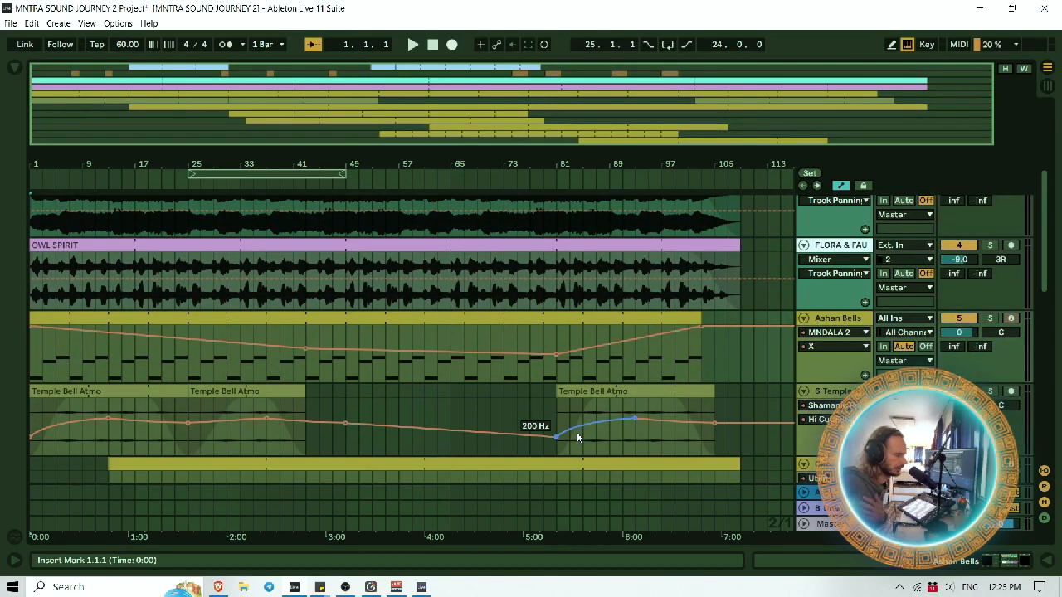
{"action": "scroll", "coordinate": [314, 285], "scroll_direction": "down", "scroll_amount": 4}
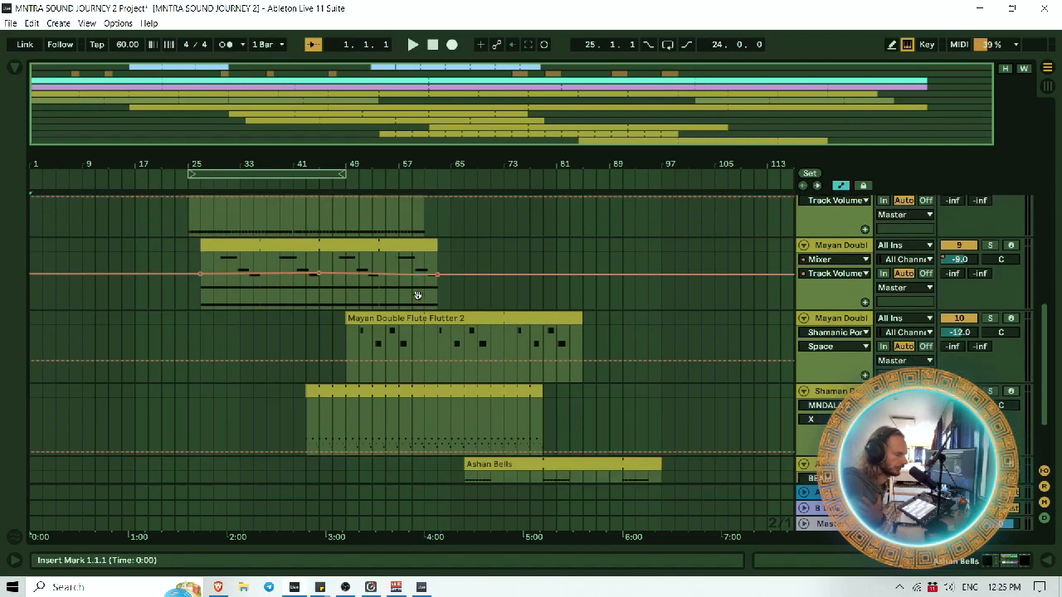
{"action": "scroll", "coordinate": [564, 398], "scroll_direction": "down", "scroll_amount": 2}
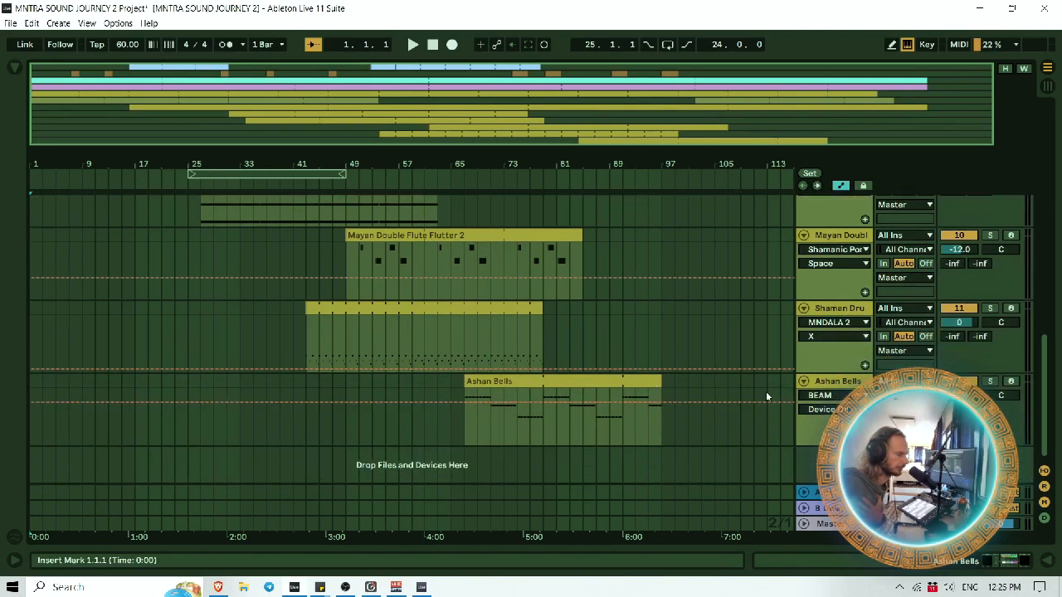
{"action": "scroll", "coordinate": [721, 390], "scroll_direction": "up", "scroll_amount": 6}
{"action": "scroll", "coordinate": [719, 364], "scroll_direction": "up", "scroll_amount": 10}
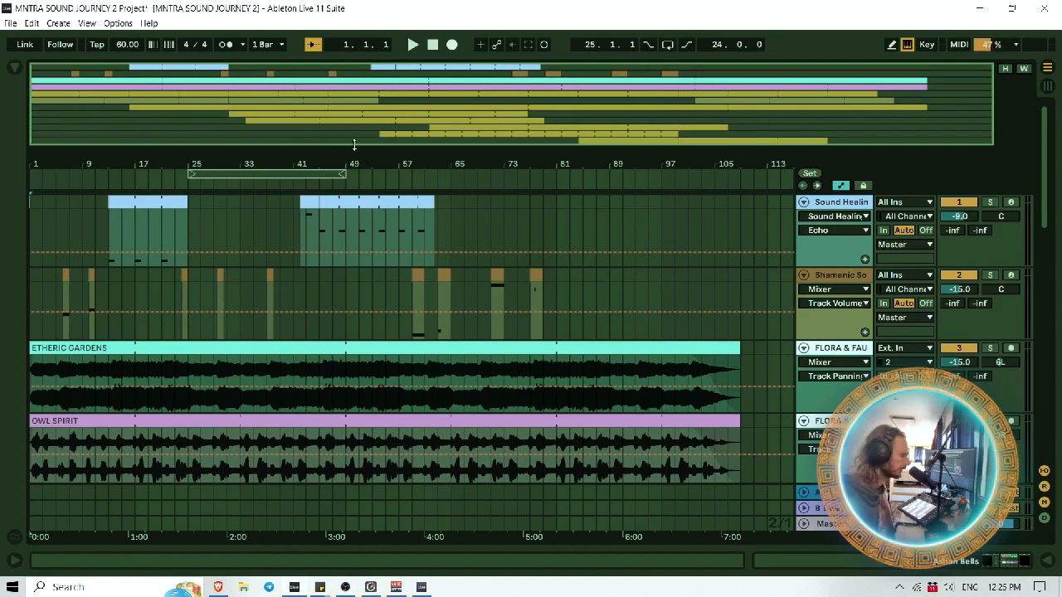
Step: Play the arrangement from bar 1, look over the upper tracks and switch the window to full screen
{"action": "left_click", "coordinate": [414, 46]}
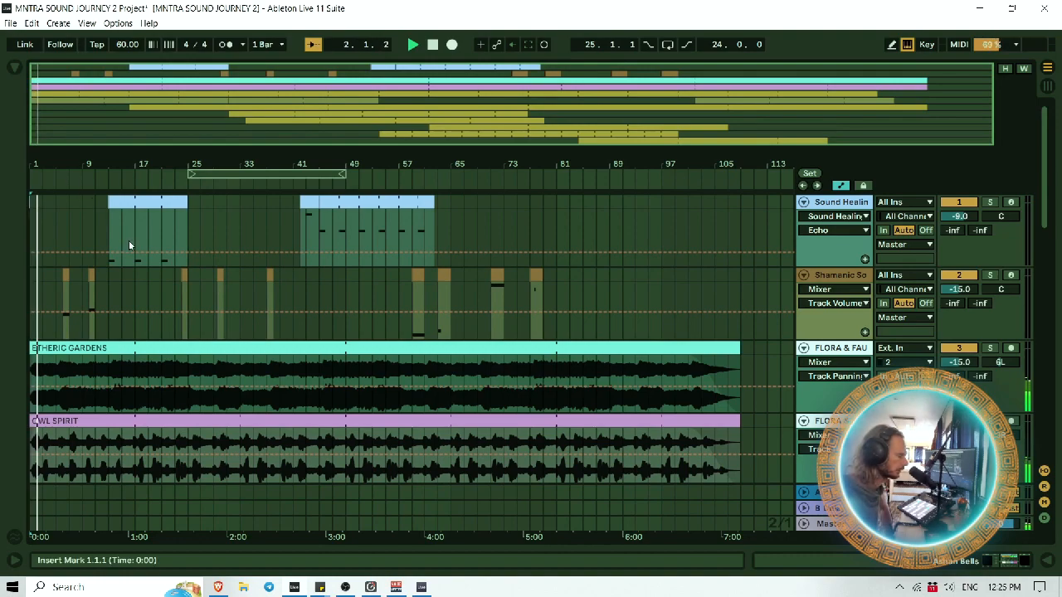
{"action": "scroll", "coordinate": [129, 212], "scroll_direction": "down", "scroll_amount": 5}
{"action": "scroll", "coordinate": [128, 212], "scroll_direction": "down", "scroll_amount": 4}
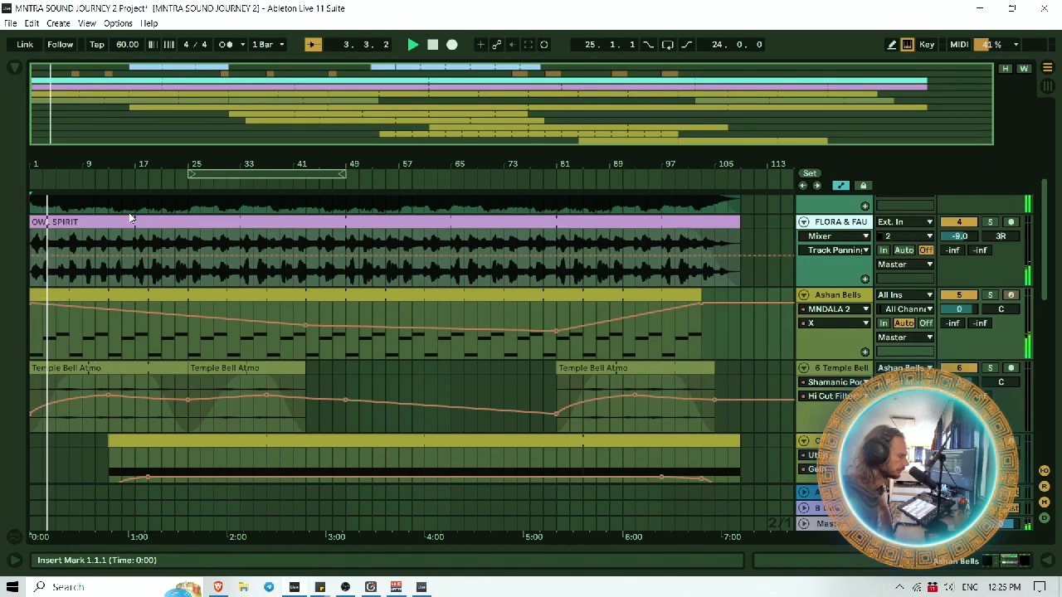
{"action": "scroll", "coordinate": [129, 217], "scroll_direction": "down", "scroll_amount": 1}
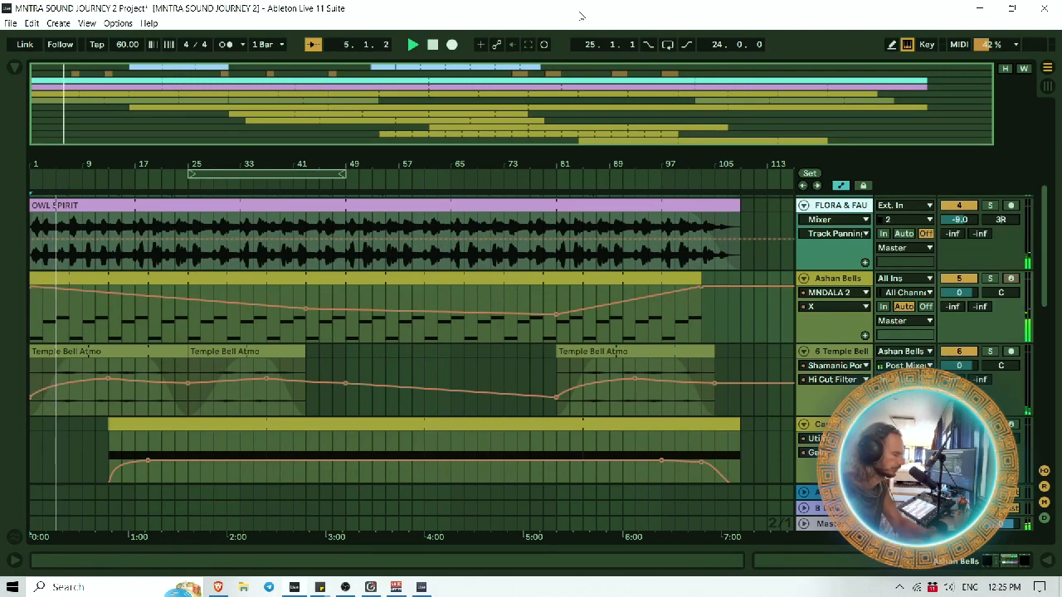
{"action": "key", "text": "F11"}
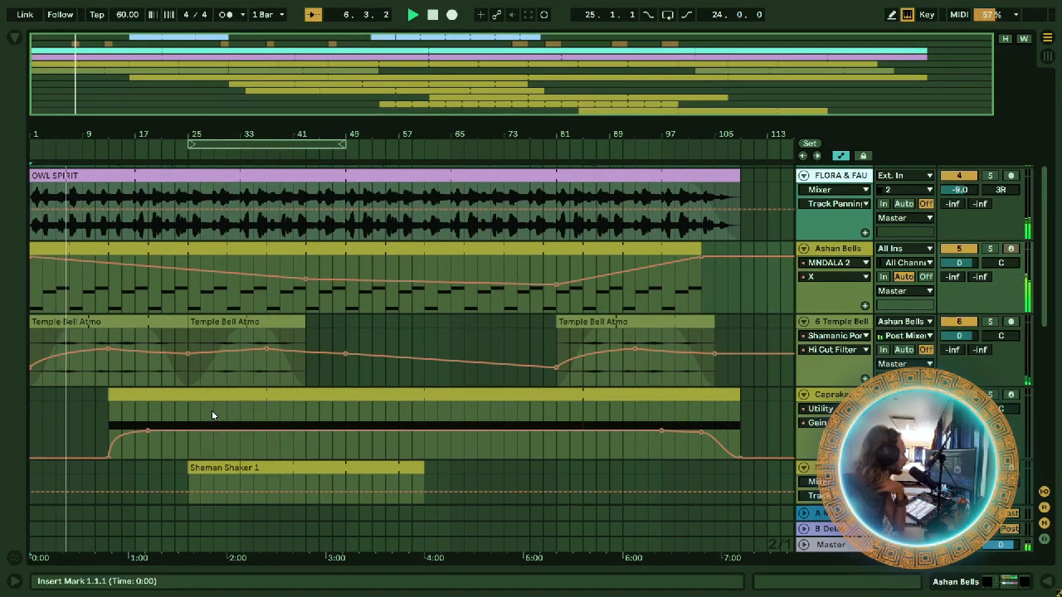
Step: During playback, examine the shaker, flute, drum and bell tracks, and return to the first track
{"action": "scroll", "coordinate": [212, 412], "scroll_direction": "down", "scroll_amount": 1}
{"action": "scroll", "coordinate": [212, 415], "scroll_direction": "down", "scroll_amount": 15}
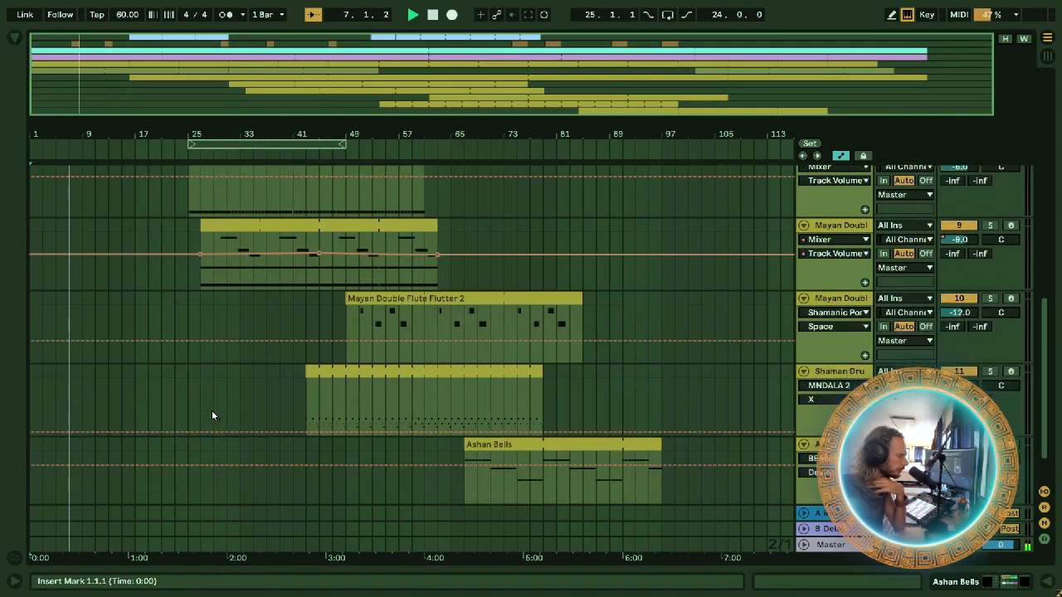
{"action": "scroll", "coordinate": [212, 411], "scroll_direction": "up", "scroll_amount": 7}
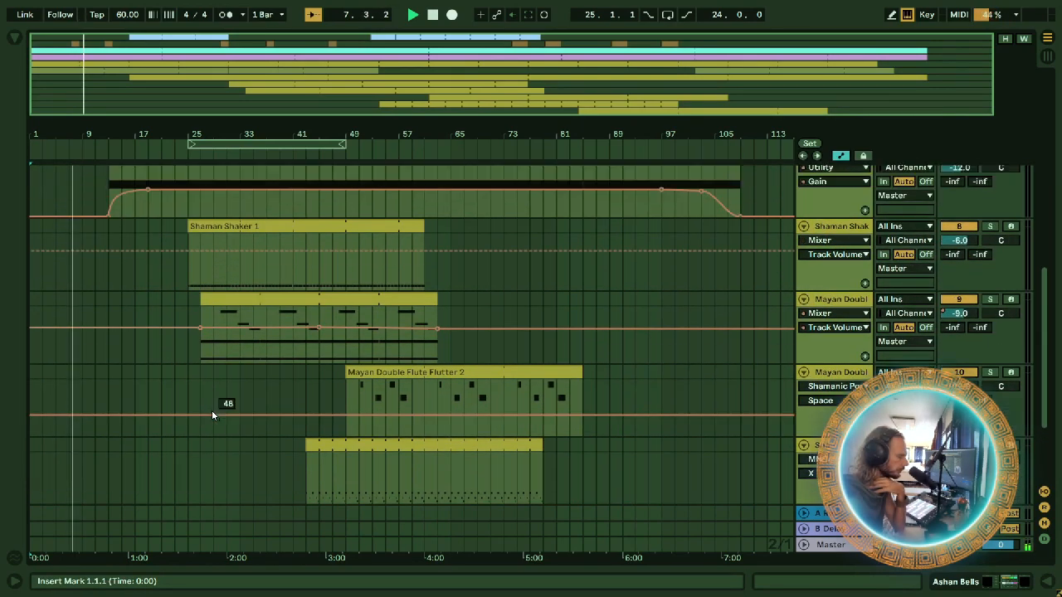
{"action": "scroll", "coordinate": [1058, 413], "scroll_direction": "down", "scroll_amount": 7}
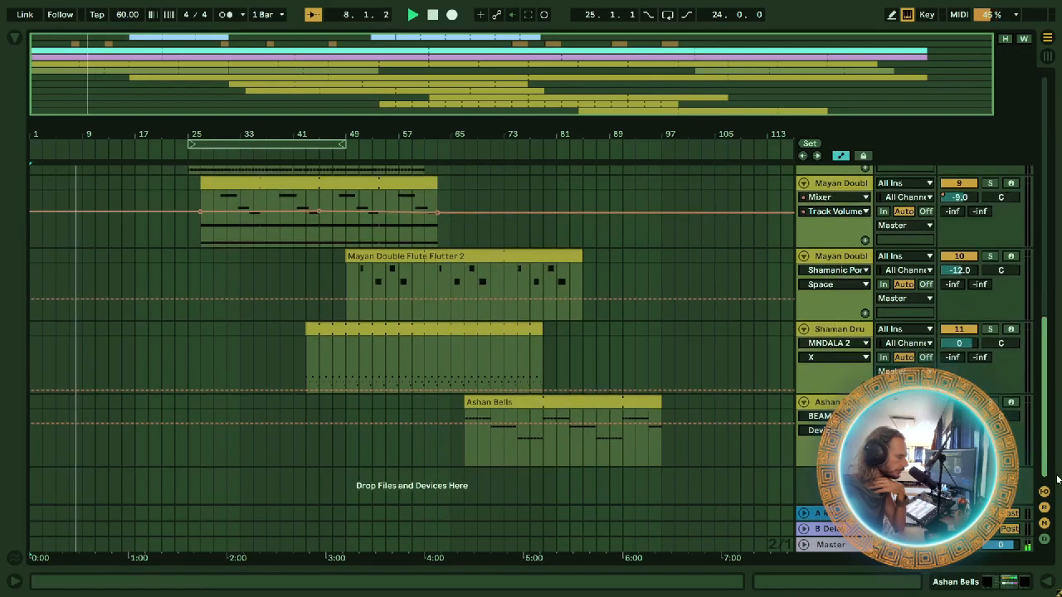
{"action": "scroll", "coordinate": [1058, 413], "scroll_direction": "up", "scroll_amount": 7}
{"action": "scroll", "coordinate": [410, 357], "scroll_direction": "up", "scroll_amount": 15}
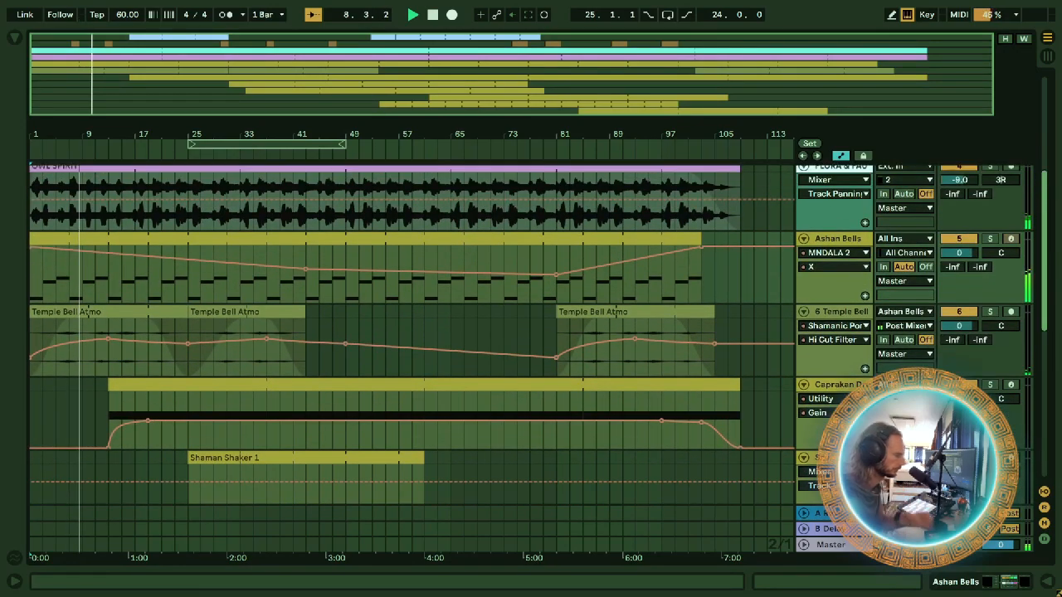
{"action": "scroll", "coordinate": [411, 357], "scroll_direction": "up", "scroll_amount": 11}
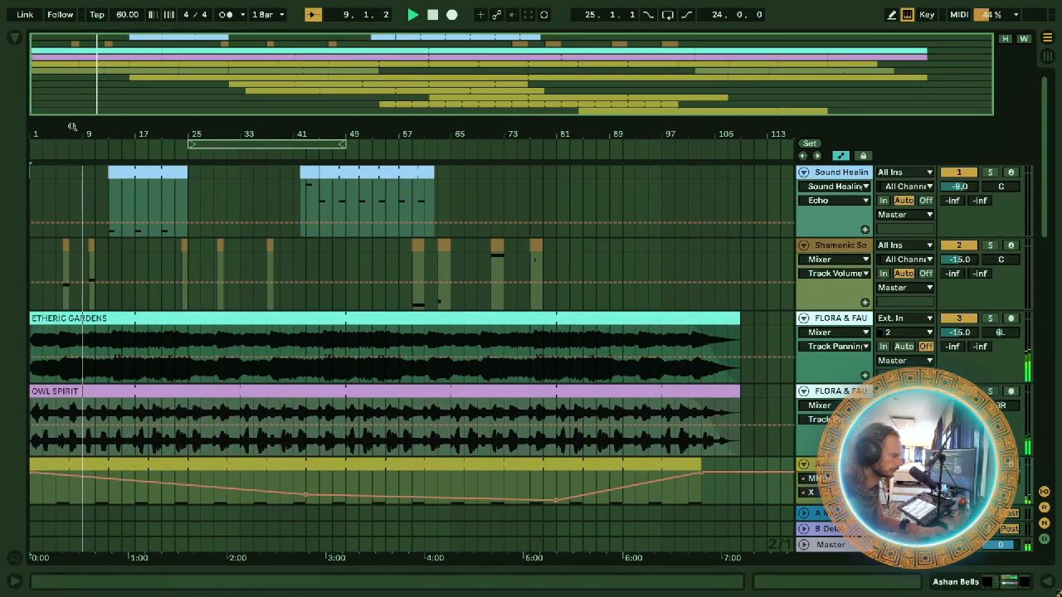
Step: Zoom in on the first half, audition Rainstick 2 in the Shamanic Sound FX Rack and close its device view
{"action": "key", "text": "plus"}
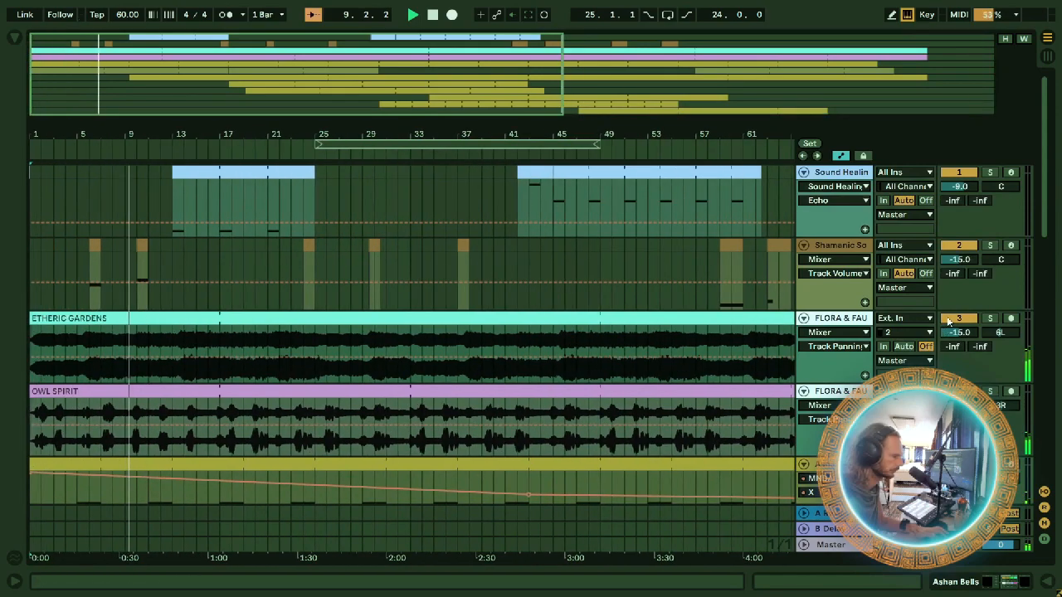
{"action": "double_click", "coordinate": [830, 246]}
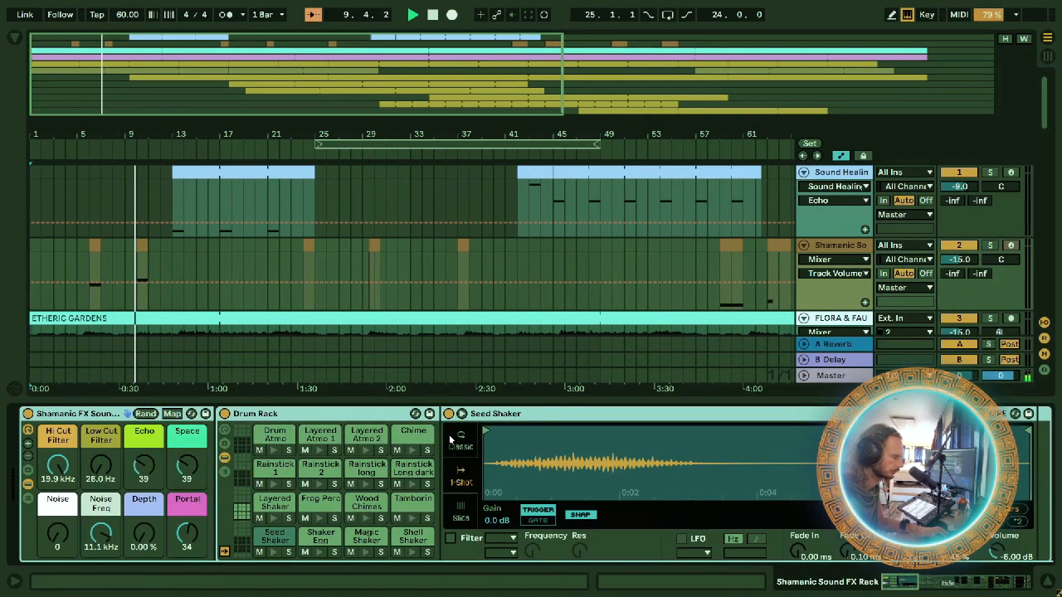
{"action": "left_click", "coordinate": [312, 485]}
{"action": "left_click", "coordinate": [312, 485]}
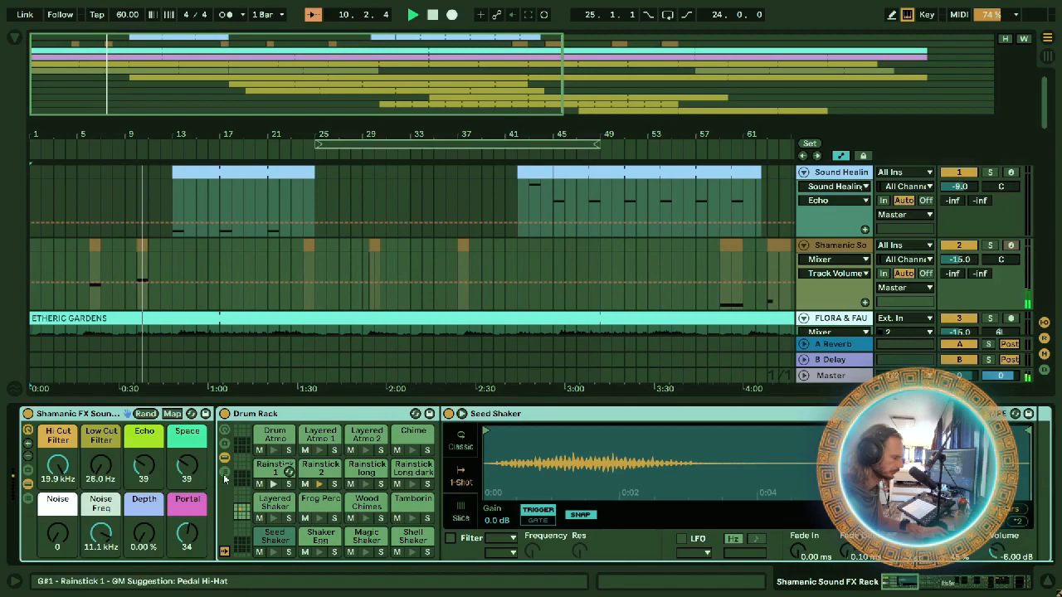
{"action": "left_click", "coordinate": [87, 419]}
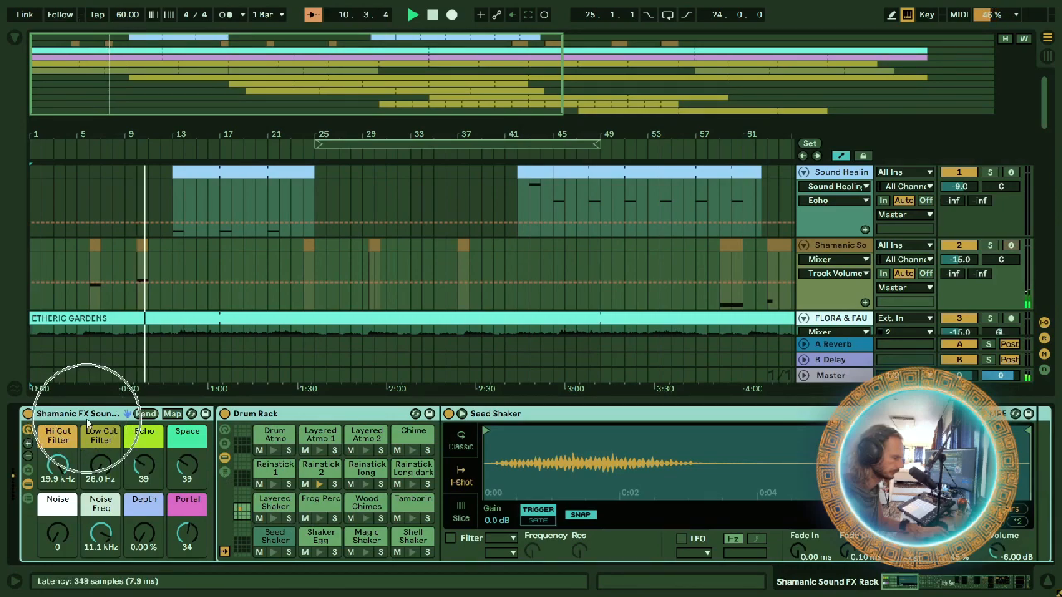
{"action": "left_click", "coordinate": [1047, 583]}
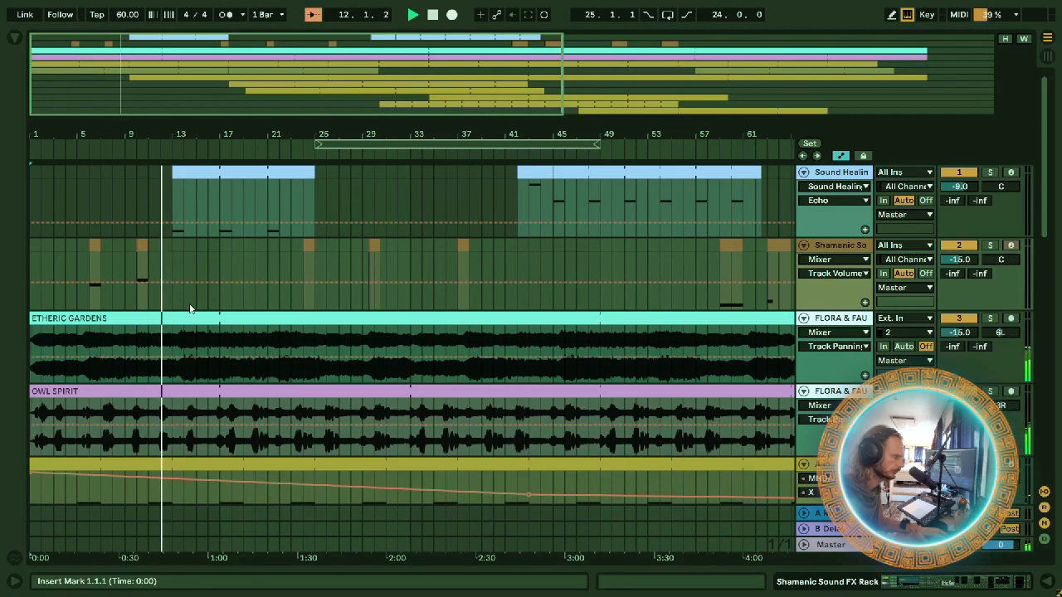
Step: Follow playback past bar 13, examining the Temple Bell, Caprakan Drone, Shaman Shaker and Mayan Double Flute tracks
{"action": "scroll", "coordinate": [198, 207], "scroll_direction": "down", "scroll_amount": 4}
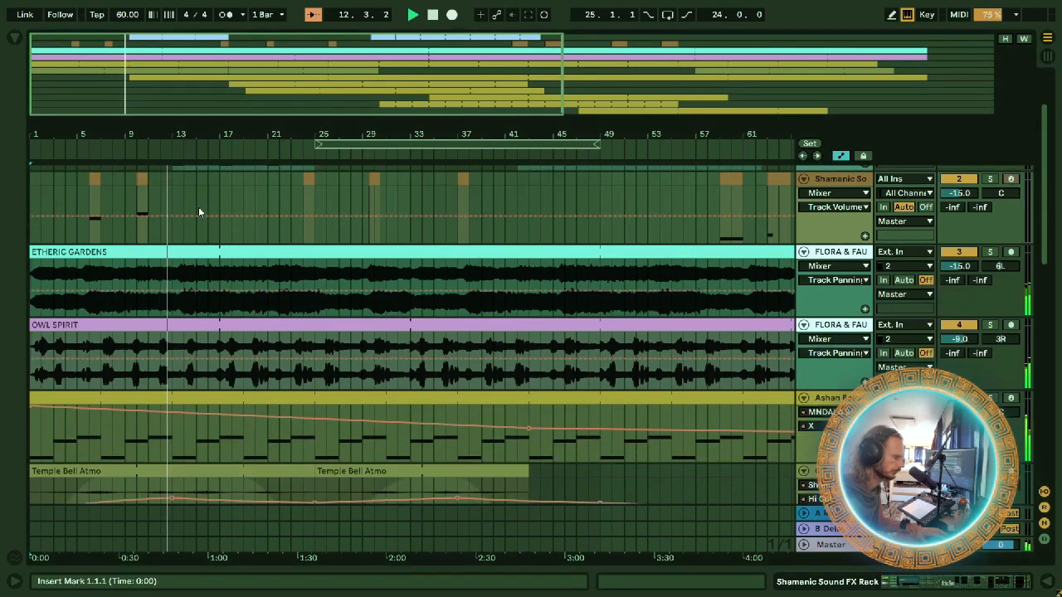
{"action": "scroll", "coordinate": [199, 206], "scroll_direction": "down", "scroll_amount": 3}
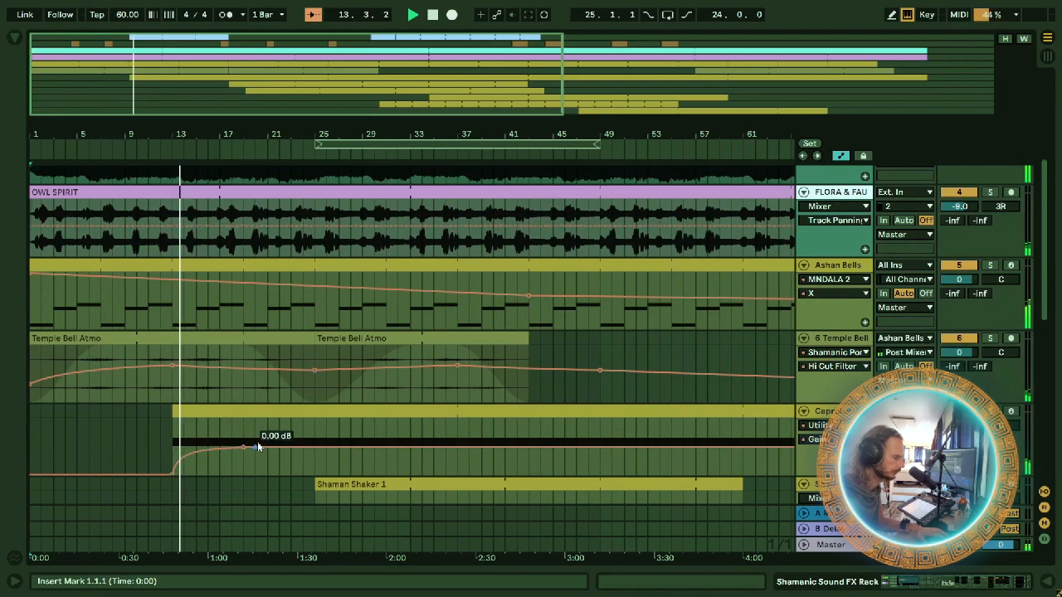
{"action": "scroll", "coordinate": [257, 446], "scroll_direction": "down", "scroll_amount": 1}
{"action": "scroll", "coordinate": [257, 447], "scroll_direction": "down", "scroll_amount": 9}
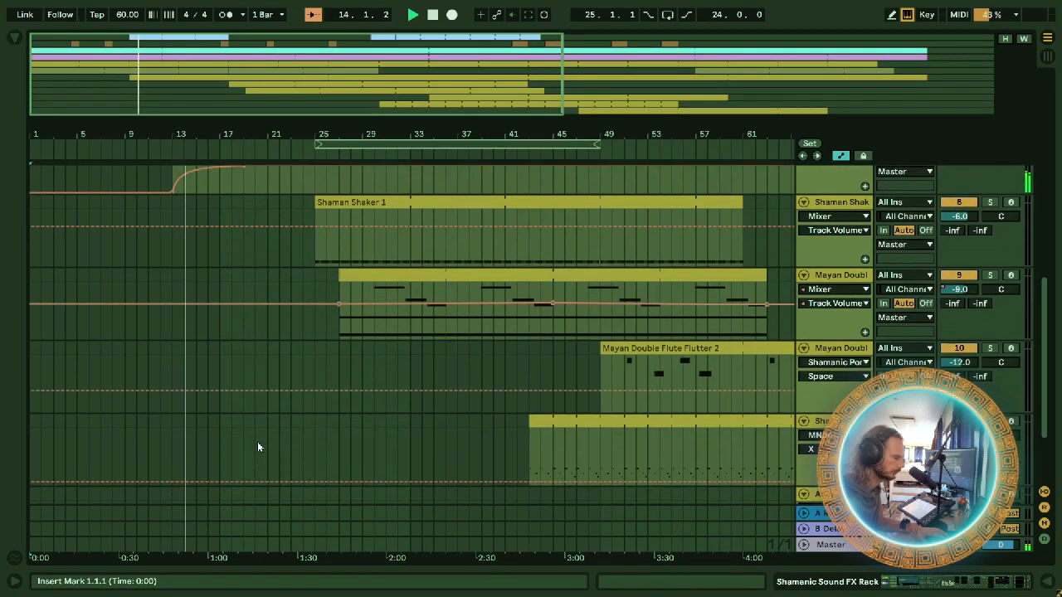
{"action": "scroll", "coordinate": [1036, 316], "scroll_direction": "up", "scroll_amount": 3}
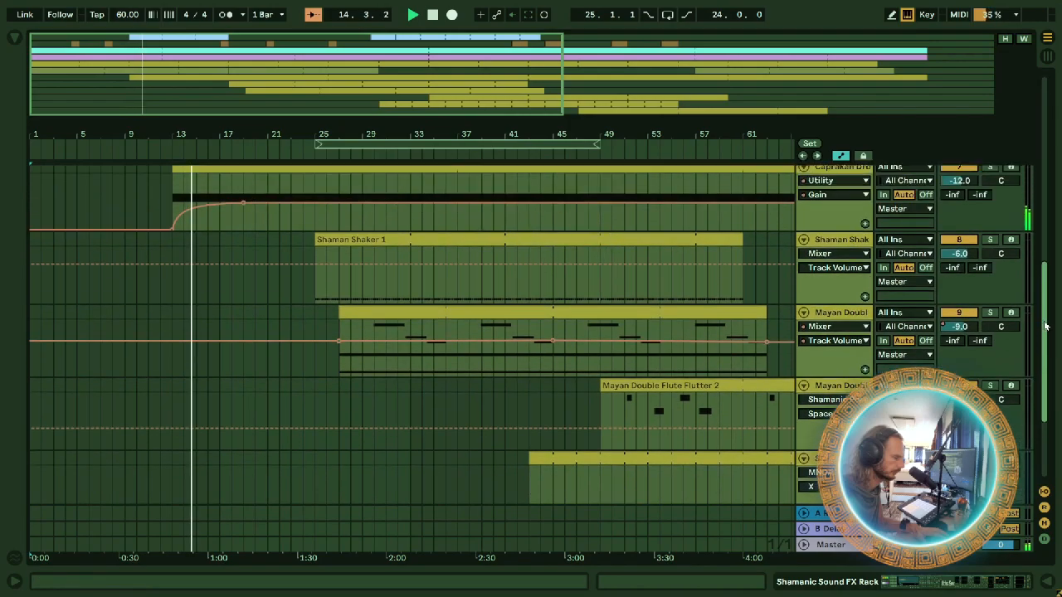
{"action": "scroll", "coordinate": [1035, 316], "scroll_direction": "up", "scroll_amount": 7}
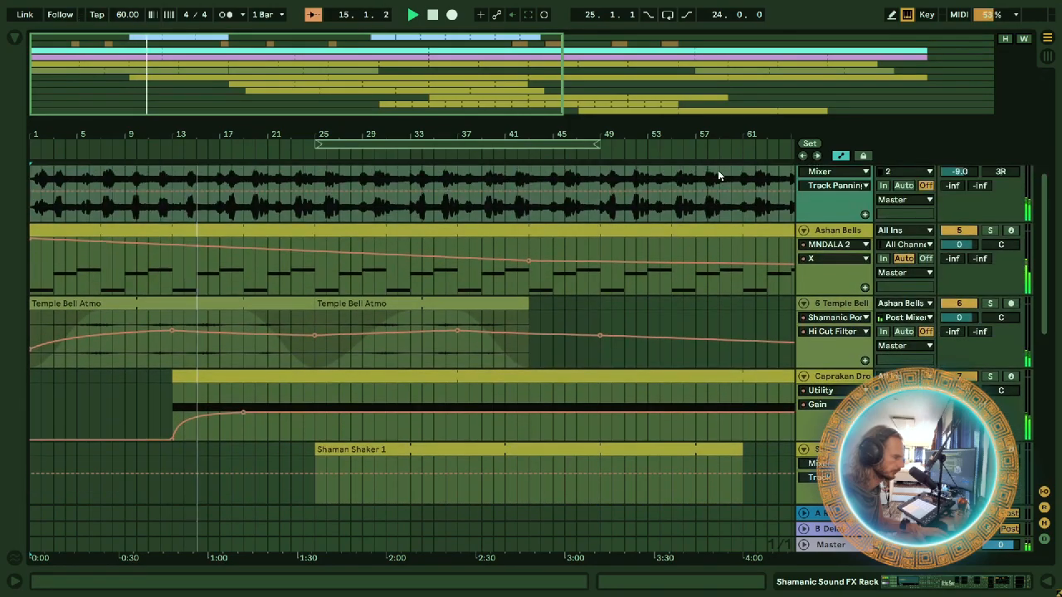
Step: Show the full arrangement and lower the Etheric Gardens track's volume to -18.0 dB during playback
{"action": "double_click", "coordinate": [440, 130]}
{"action": "scroll", "coordinate": [408, 311], "scroll_direction": "up", "scroll_amount": 5}
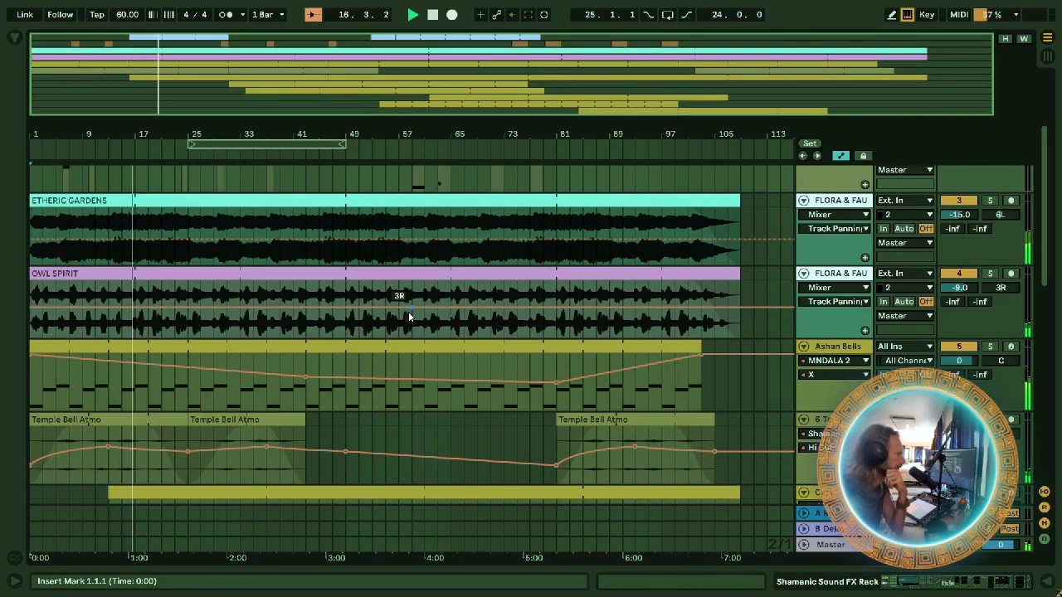
{"action": "scroll", "coordinate": [409, 314], "scroll_direction": "up", "scroll_amount": 5}
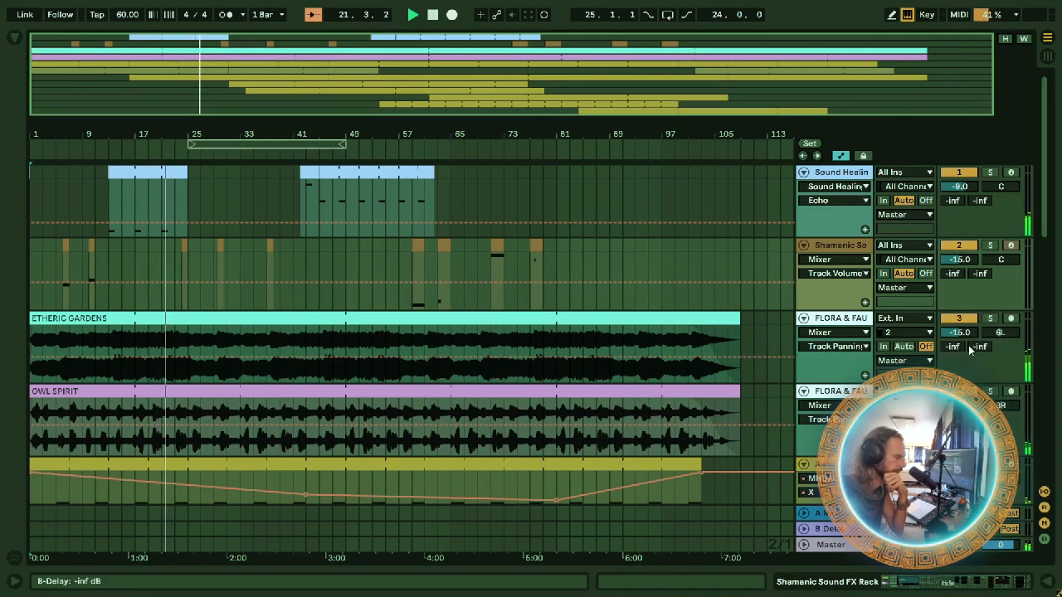
{"action": "left_click_drag", "start_coordinate": [965, 338], "coordinate": [965, 351]}
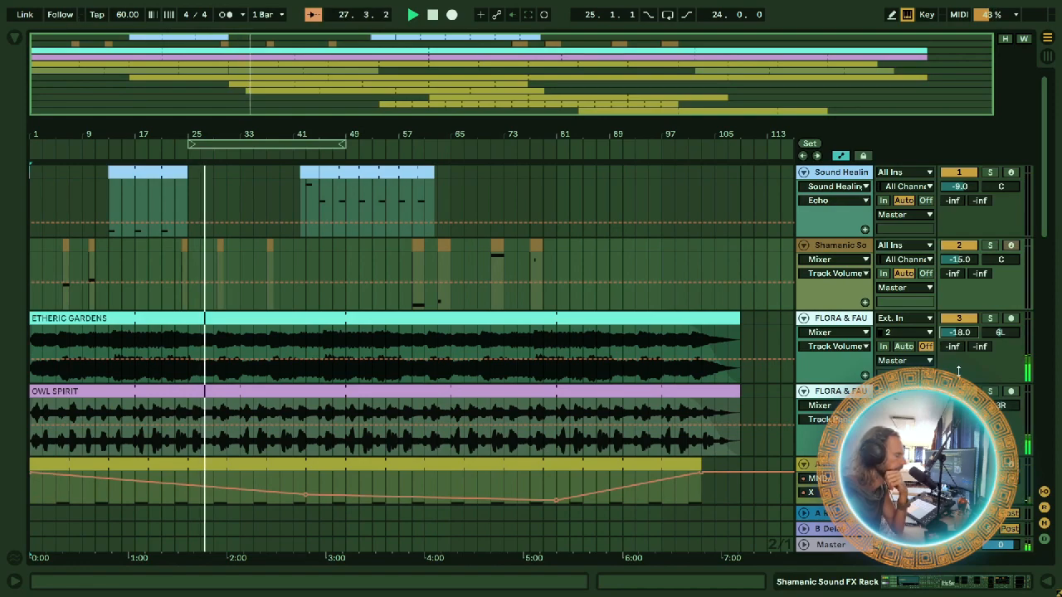
Step: Widen the arrangement's track headers so the full track names are readable
{"action": "scroll", "coordinate": [742, 355], "scroll_direction": "down", "scroll_amount": 10}
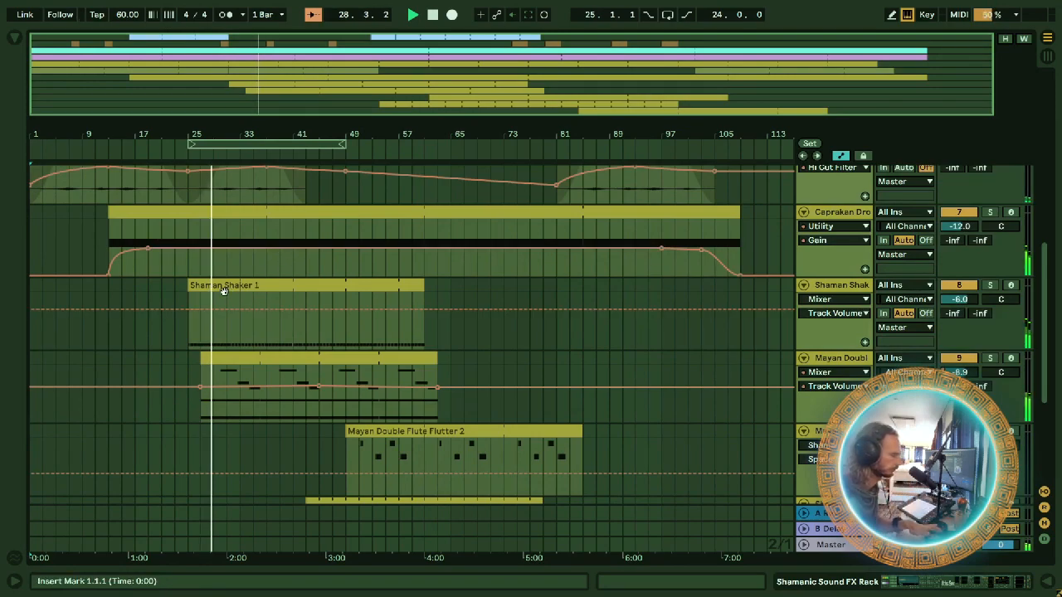
{"action": "left_click", "coordinate": [265, 351]}
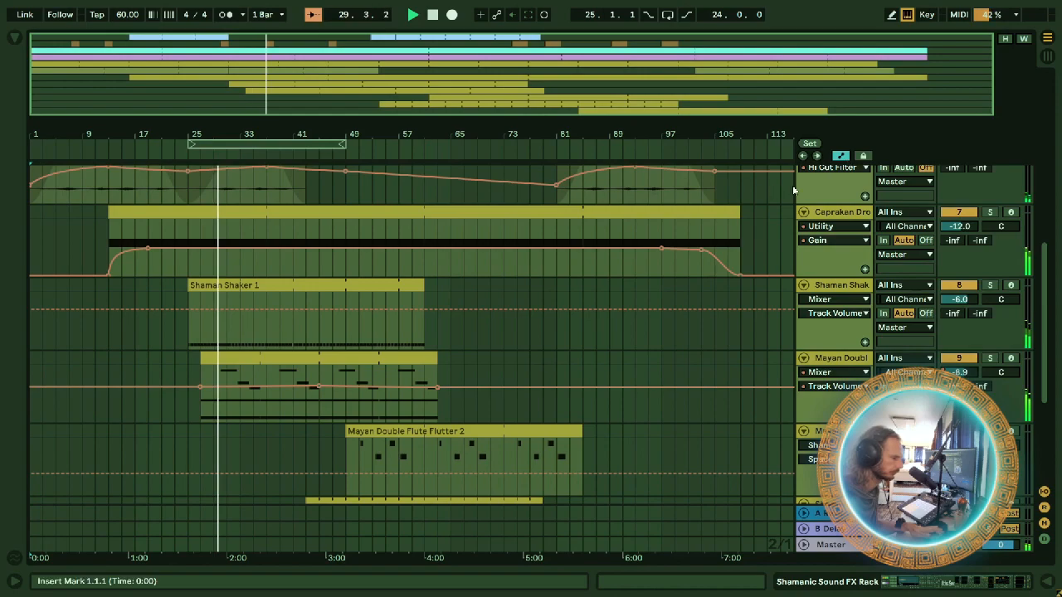
{"action": "left_click_drag", "start_coordinate": [798, 183], "coordinate": [718, 183]}
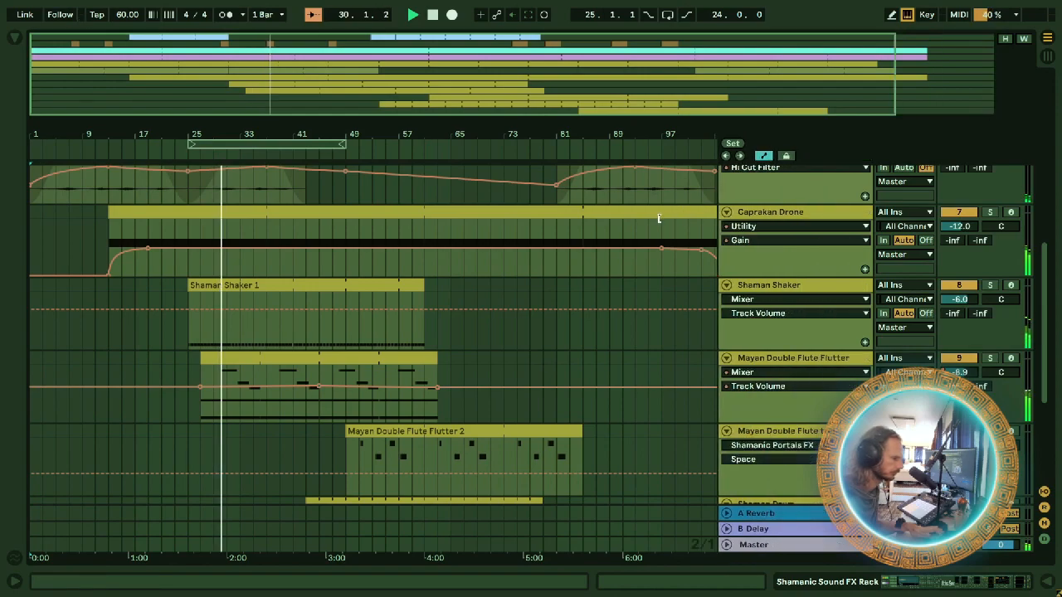
Step: Follow playback from bar 30 to 37, examining the flute, drum and bell tracks and returning to the first track
{"action": "scroll", "coordinate": [684, 338], "scroll_direction": "down", "scroll_amount": 3}
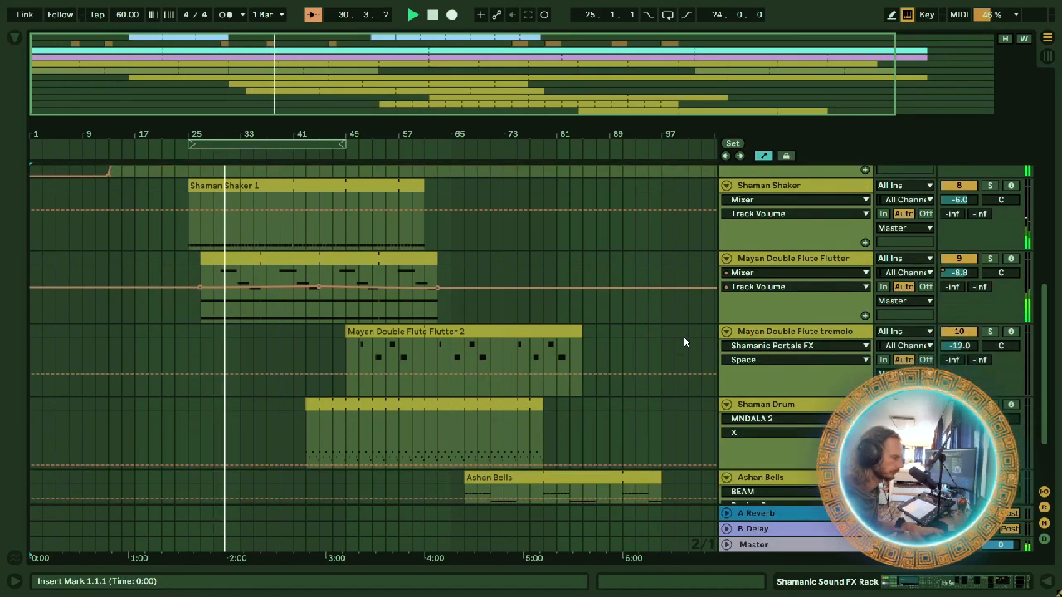
{"action": "scroll", "coordinate": [684, 341], "scroll_direction": "down", "scroll_amount": 2}
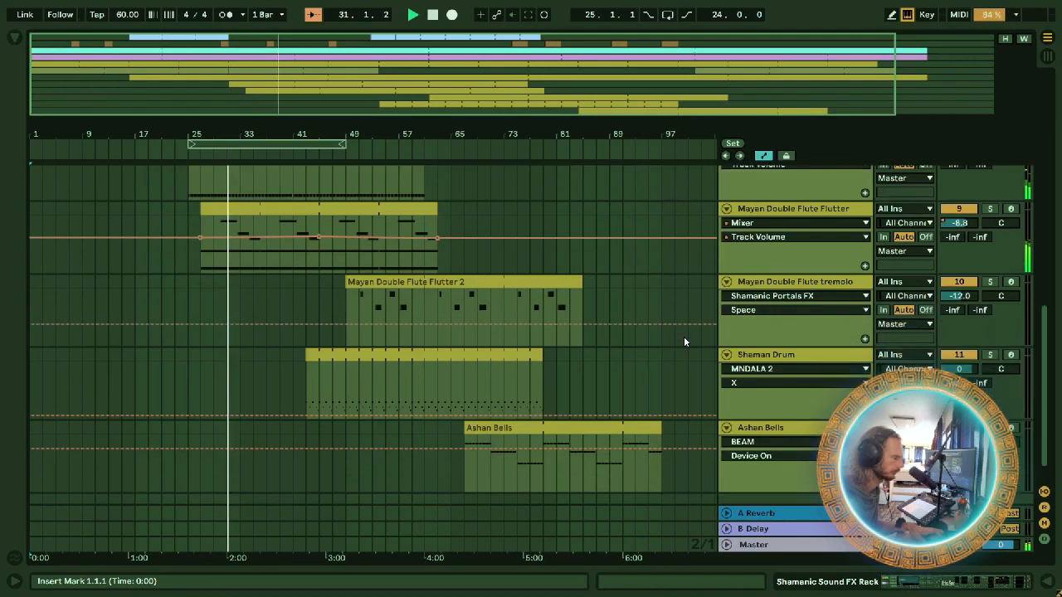
{"action": "scroll", "coordinate": [684, 341], "scroll_direction": "down", "scroll_amount": 1}
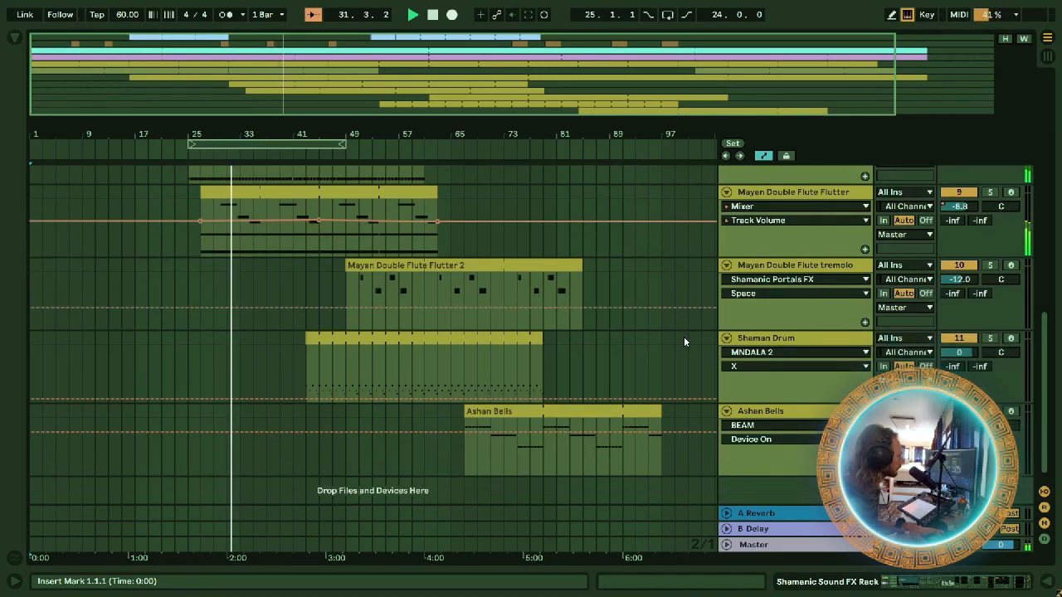
{"action": "scroll", "coordinate": [684, 341], "scroll_direction": "down", "scroll_amount": 1}
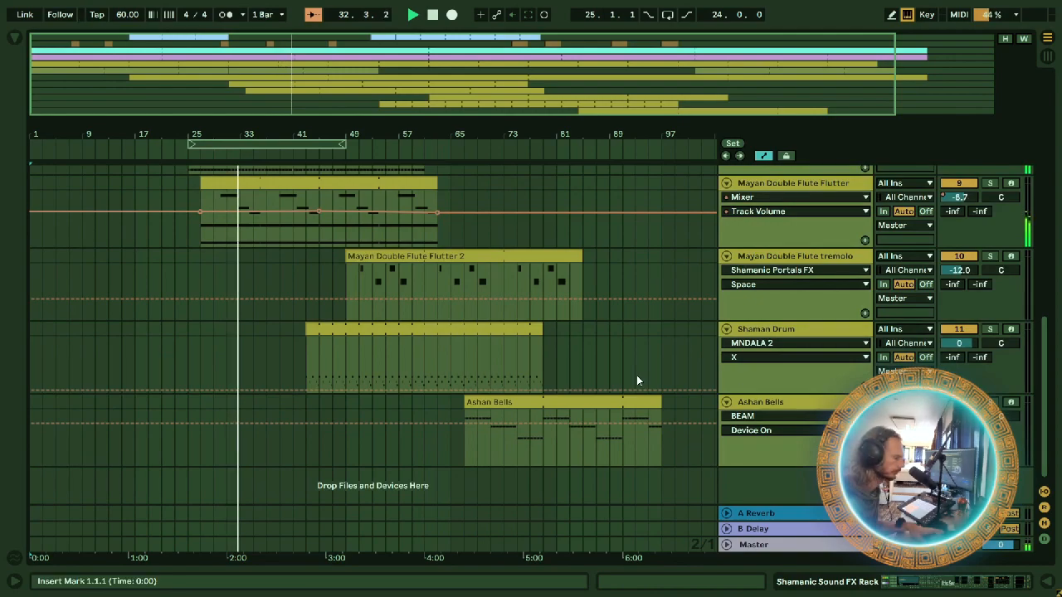
{"action": "scroll", "coordinate": [643, 378], "scroll_direction": "up", "scroll_amount": 5}
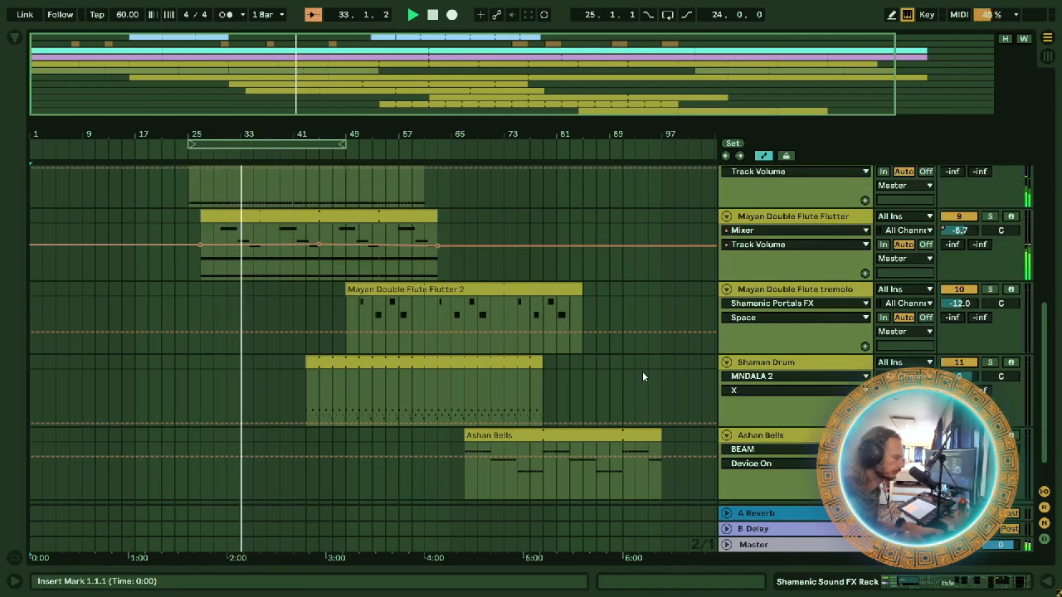
{"action": "scroll", "coordinate": [642, 377], "scroll_direction": "up", "scroll_amount": 6}
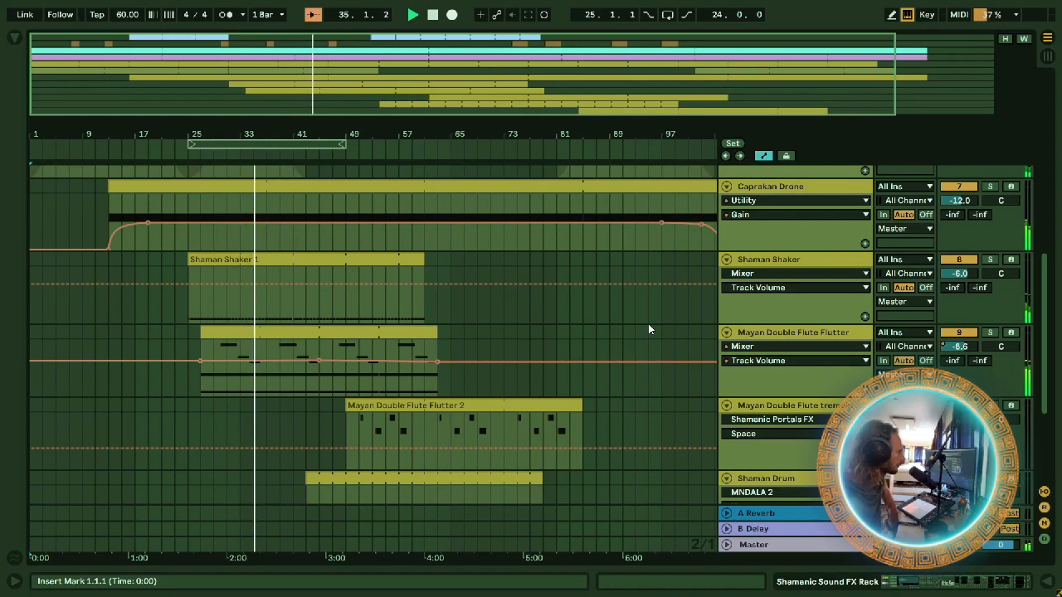
{"action": "scroll", "coordinate": [648, 329], "scroll_direction": "up", "scroll_amount": 3}
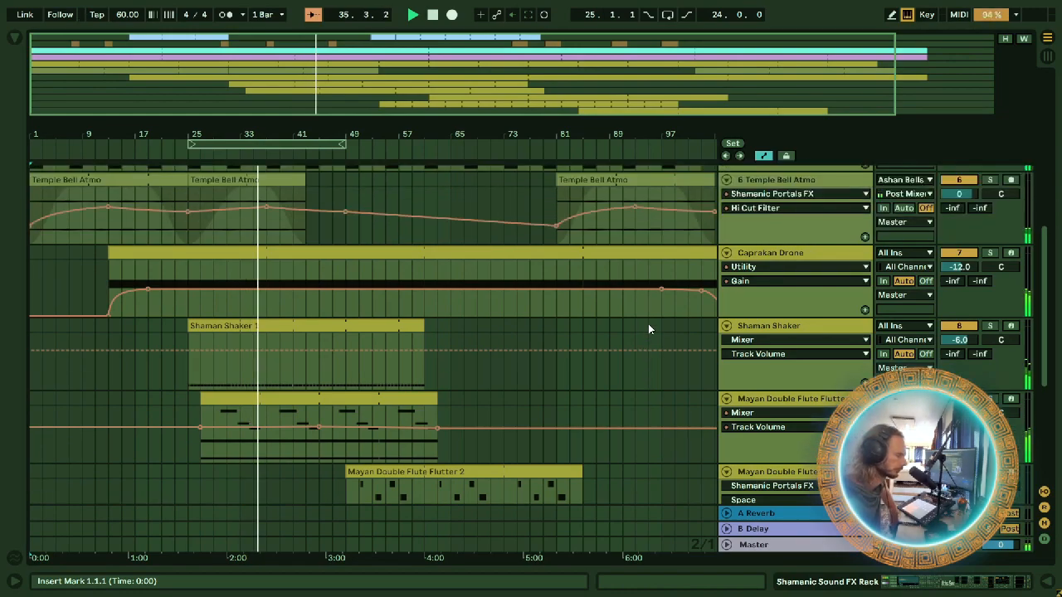
{"action": "scroll", "coordinate": [648, 329], "scroll_direction": "up", "scroll_amount": 2}
{"action": "scroll", "coordinate": [648, 323], "scroll_direction": "up", "scroll_amount": 10}
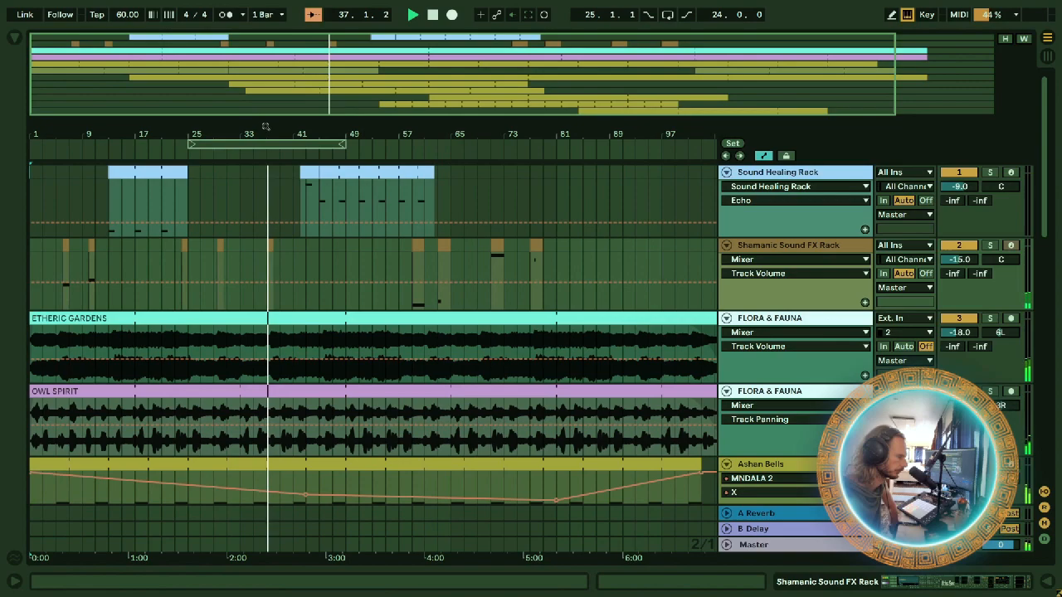
Step: Zoom in on bar 37, inspect the Shamanic Sound FX Rack's devices and its clip's notes, and return to the full arrangement
{"action": "left_click_drag", "start_coordinate": [265, 124], "coordinate": [265, 166]}
{"action": "double_click", "coordinate": [831, 242]}
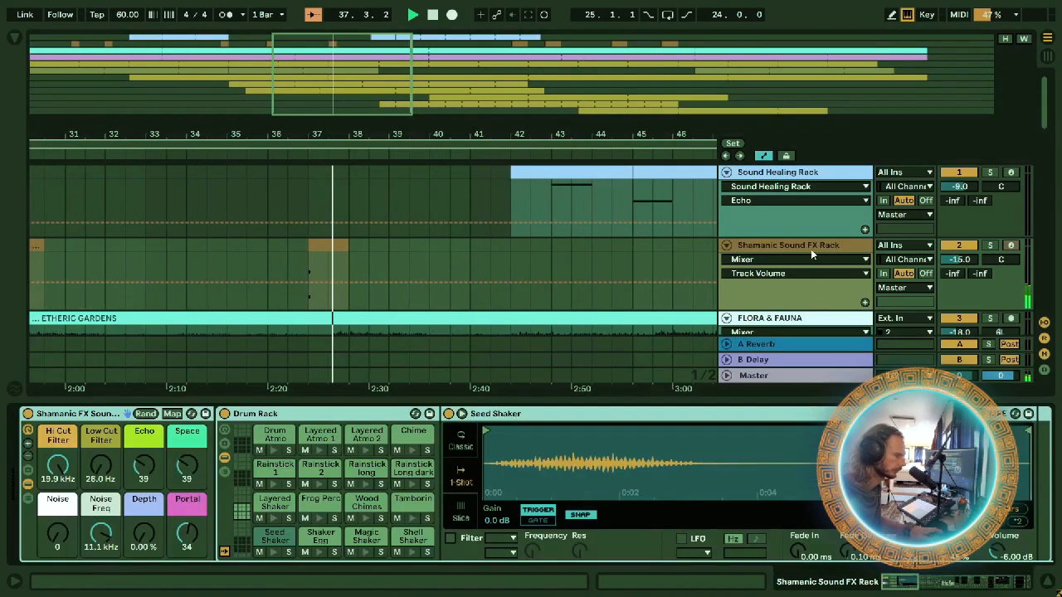
{"action": "double_click", "coordinate": [334, 244]}
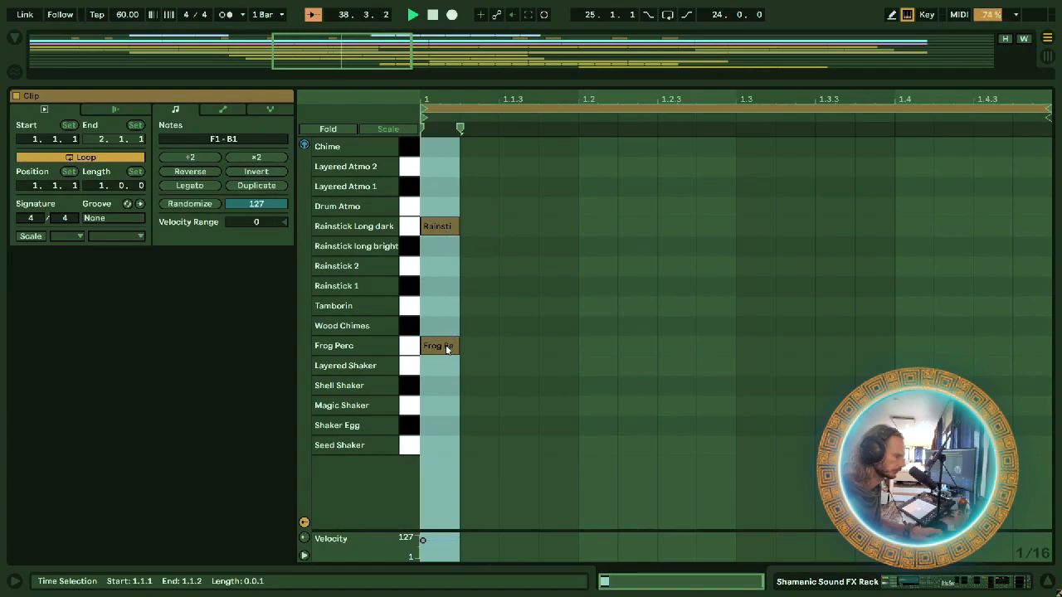
{"action": "left_click", "coordinate": [1049, 583]}
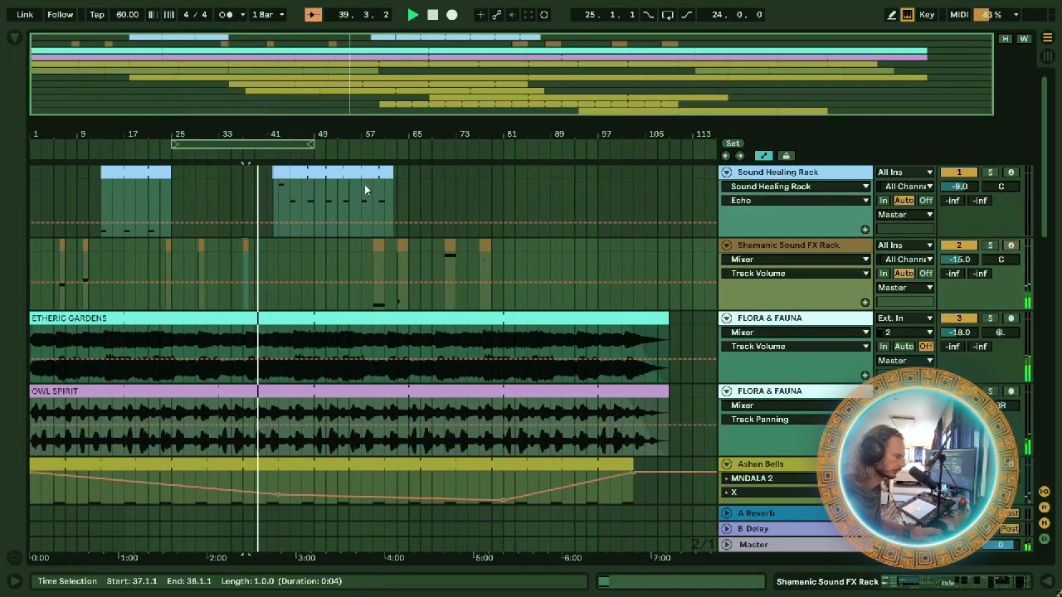
Step: Examine the tracks from Ashan Bells down to Shaman Drum as playback passes bar 41, and return to the first track
{"action": "scroll", "coordinate": [369, 201], "scroll_direction": "down", "scroll_amount": 4}
{"action": "scroll", "coordinate": [398, 290], "scroll_direction": "down", "scroll_amount": 10}
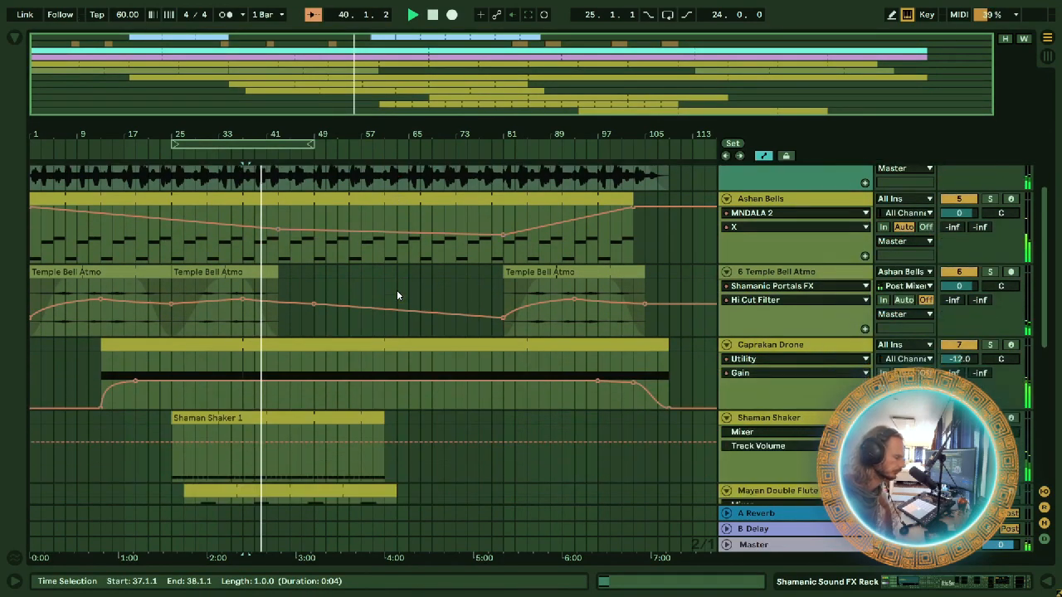
{"action": "scroll", "coordinate": [398, 290], "scroll_direction": "down", "scroll_amount": 5}
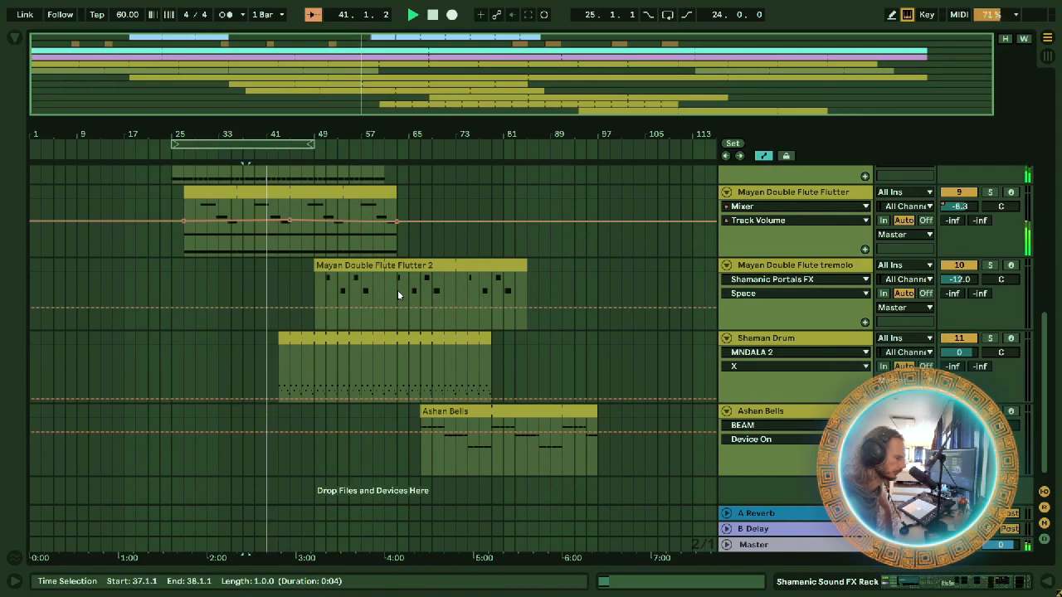
{"action": "scroll", "coordinate": [398, 290], "scroll_direction": "down", "scroll_amount": 1}
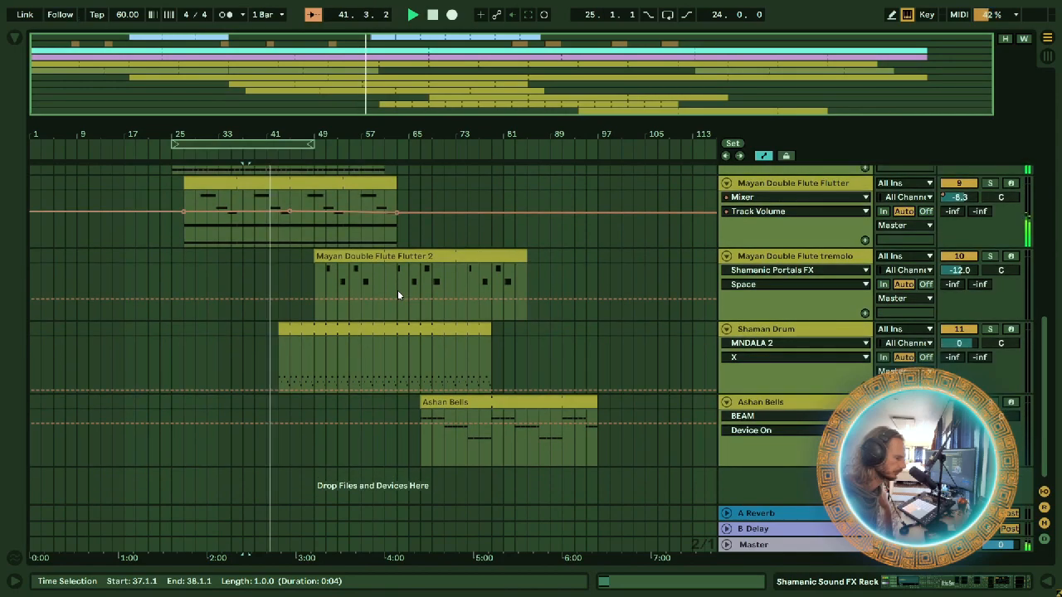
{"action": "mouse_move", "coordinate": [1043, 356]}
{"action": "left_mouse_down"}
{"action": "mouse_move", "coordinate": [1053, 330]}
{"action": "mouse_move", "coordinate": [1053, 106]}
{"action": "left_mouse_up"}
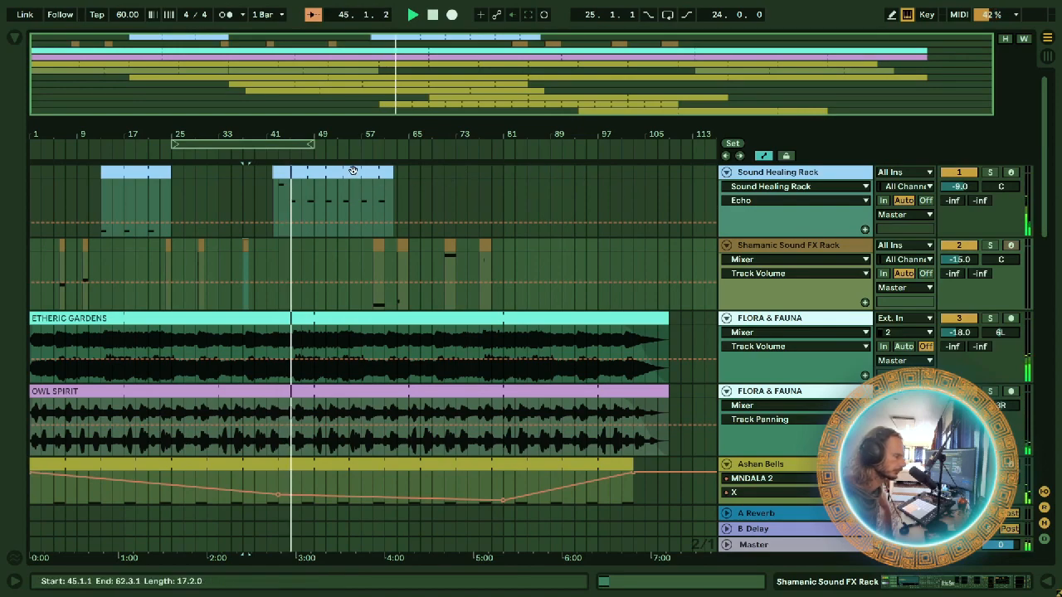
Step: Inspect the notes of the Sound Healing Rack clip starting at bar 45 and close the clip view
{"action": "double_click", "coordinate": [352, 199]}
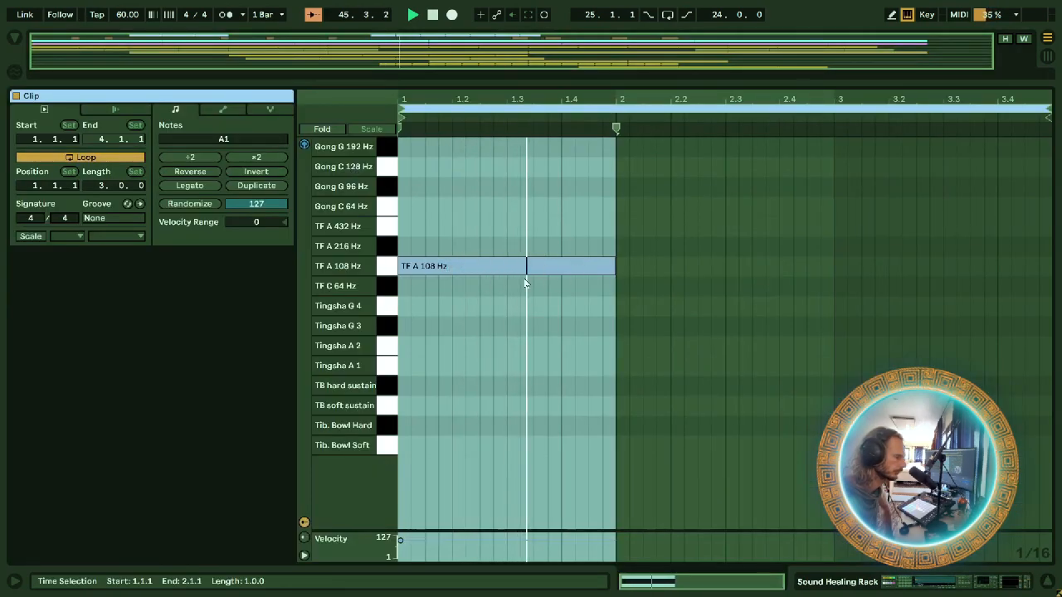
{"action": "left_click", "coordinate": [1032, 585]}
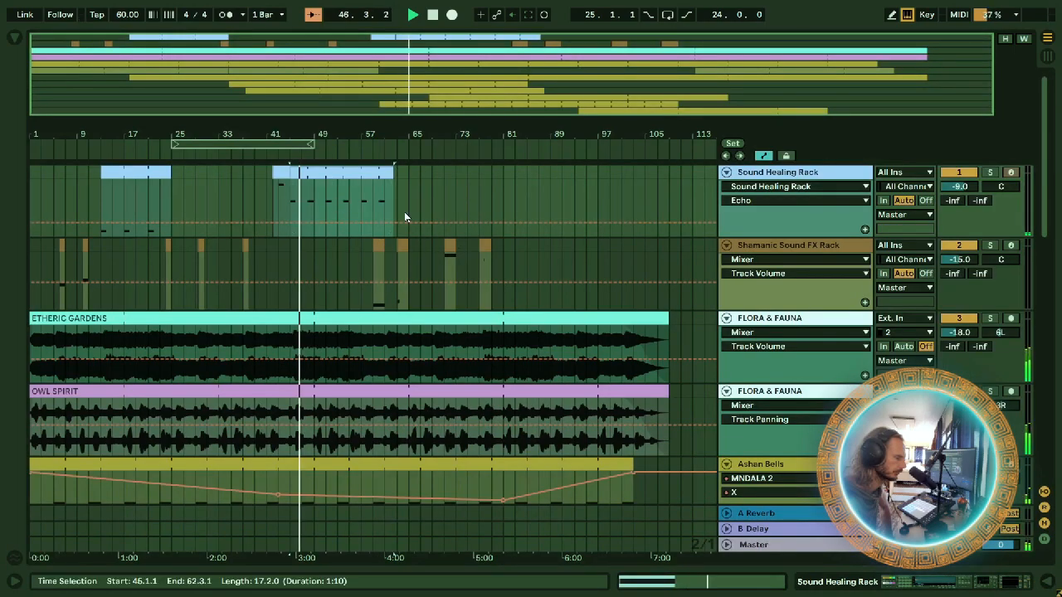
{"action": "scroll", "coordinate": [480, 221], "scroll_direction": "down", "scroll_amount": 2}
{"action": "scroll", "coordinate": [510, 229], "scroll_direction": "up", "scroll_amount": 2}
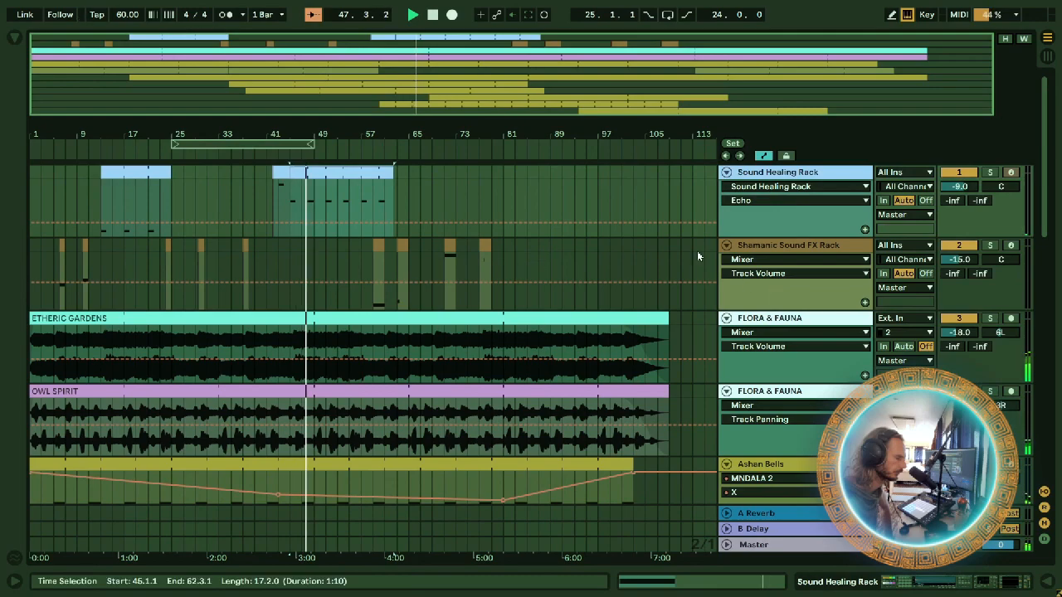
Step: Examine the lower tracks around bar 49 at closer zoom, and return to the upper tracks with the whole arrangement in view
{"action": "scroll", "coordinate": [454, 248], "scroll_direction": "down", "scroll_amount": 15}
{"action": "scroll", "coordinate": [490, 268], "scroll_direction": "down", "scroll_amount": 15}
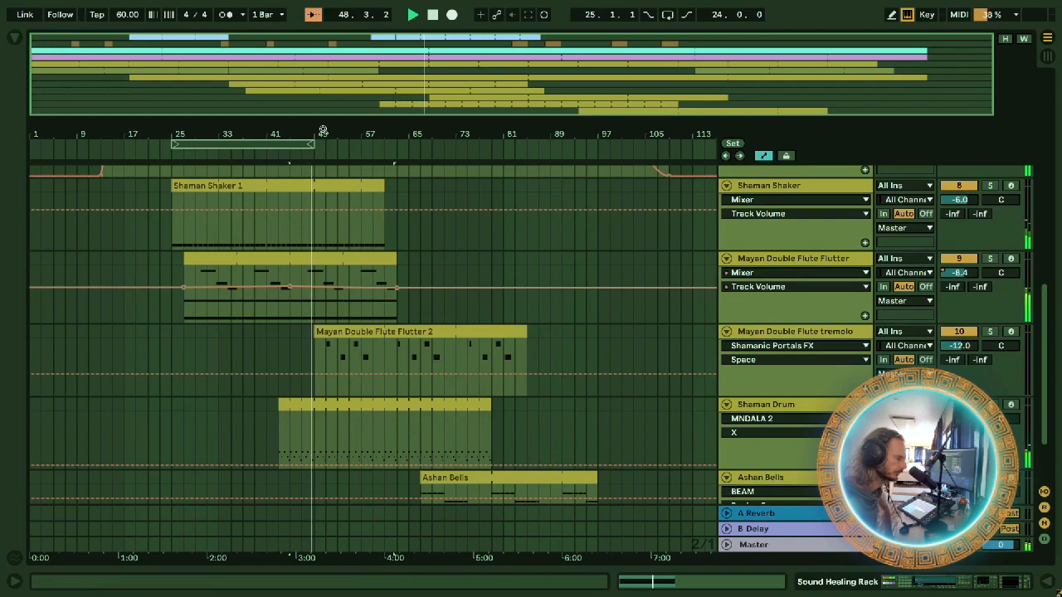
{"action": "left_click_drag", "start_coordinate": [327, 126], "coordinate": [327, 133]}
{"action": "scroll", "coordinate": [547, 280], "scroll_direction": "down", "scroll_amount": 3}
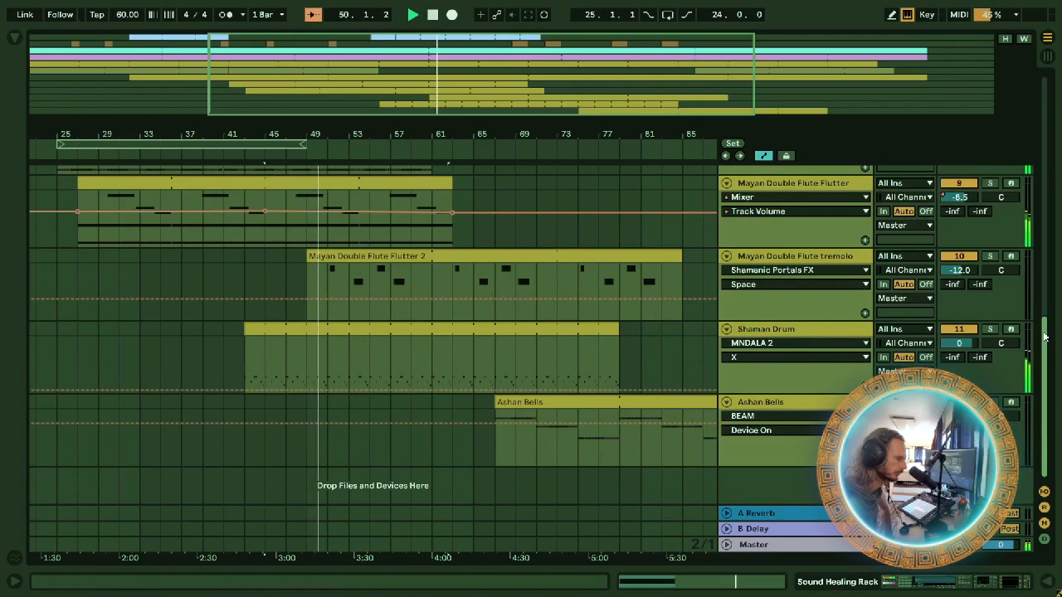
{"action": "left_click_drag", "start_coordinate": [1045, 336], "coordinate": [1045, 99]}
{"action": "scroll", "coordinate": [495, 189], "scroll_direction": "up", "scroll_amount": 2}
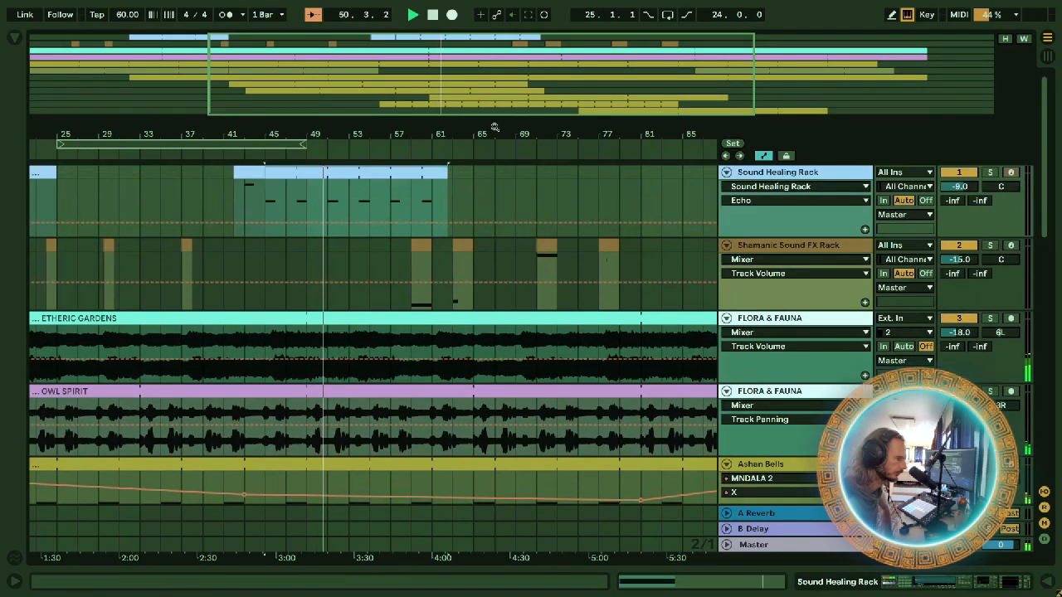
{"action": "key", "text": "minus"}
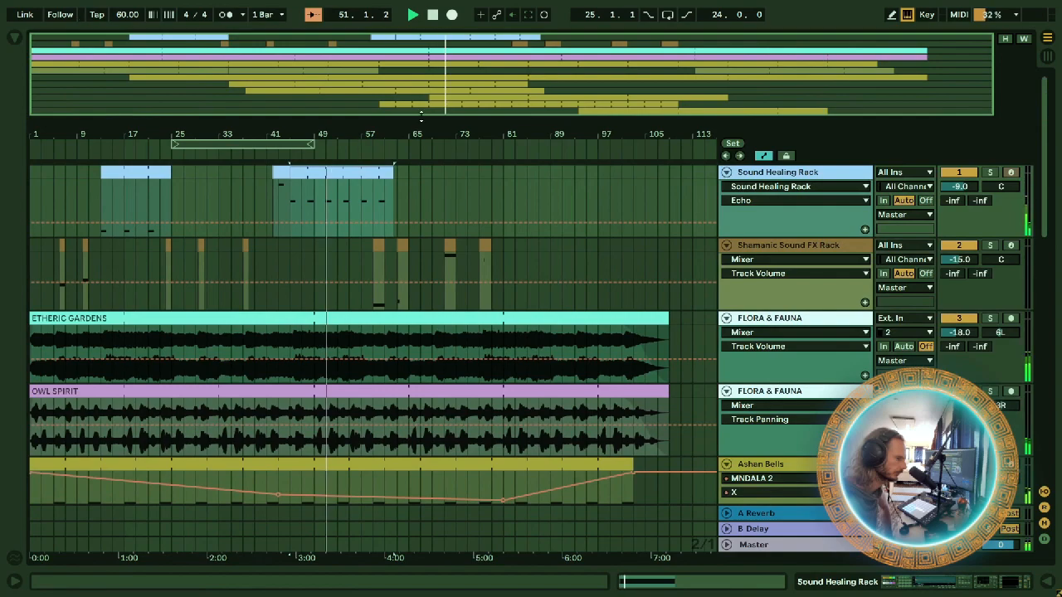
Step: Inspect the Shell Shaker note in the Shamanic Sound FX Rack clip at bar 59 and close the detail view
{"action": "mouse_move", "coordinate": [399, 131]}
{"action": "left_mouse_down"}
{"action": "mouse_move", "coordinate": [397, 141]}
{"action": "mouse_move", "coordinate": [355, 140]}
{"action": "mouse_move", "coordinate": [383, 133]}
{"action": "left_mouse_up"}
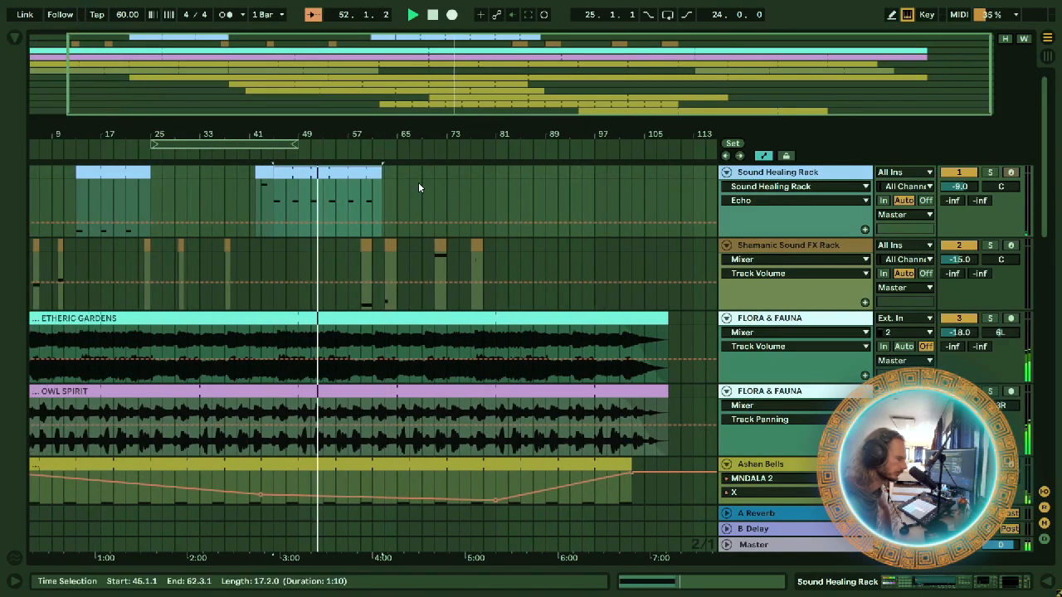
{"action": "scroll", "coordinate": [419, 187], "scroll_direction": "down", "scroll_amount": 1}
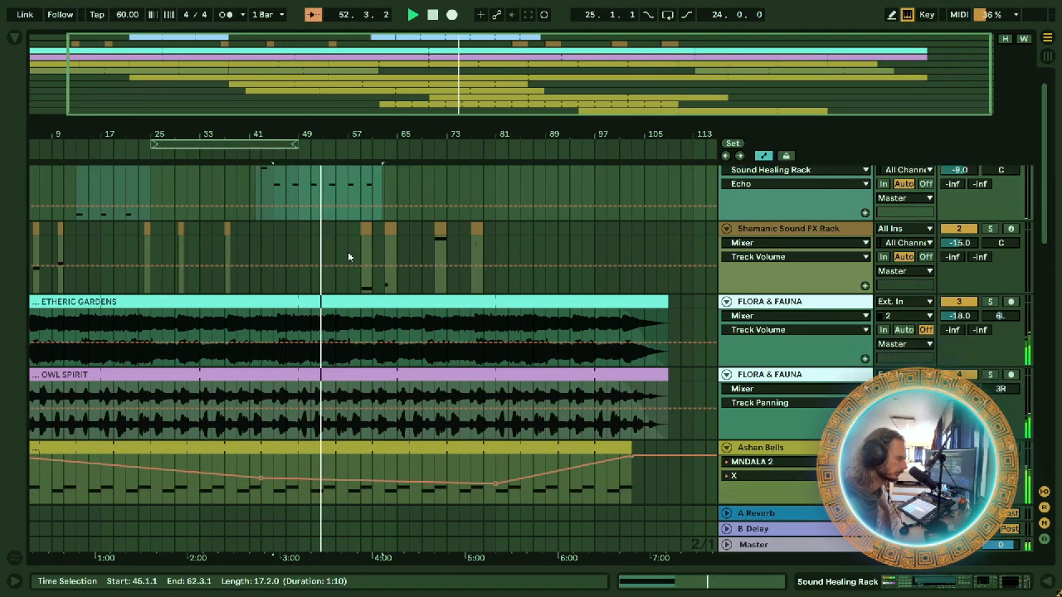
{"action": "double_click", "coordinate": [367, 229]}
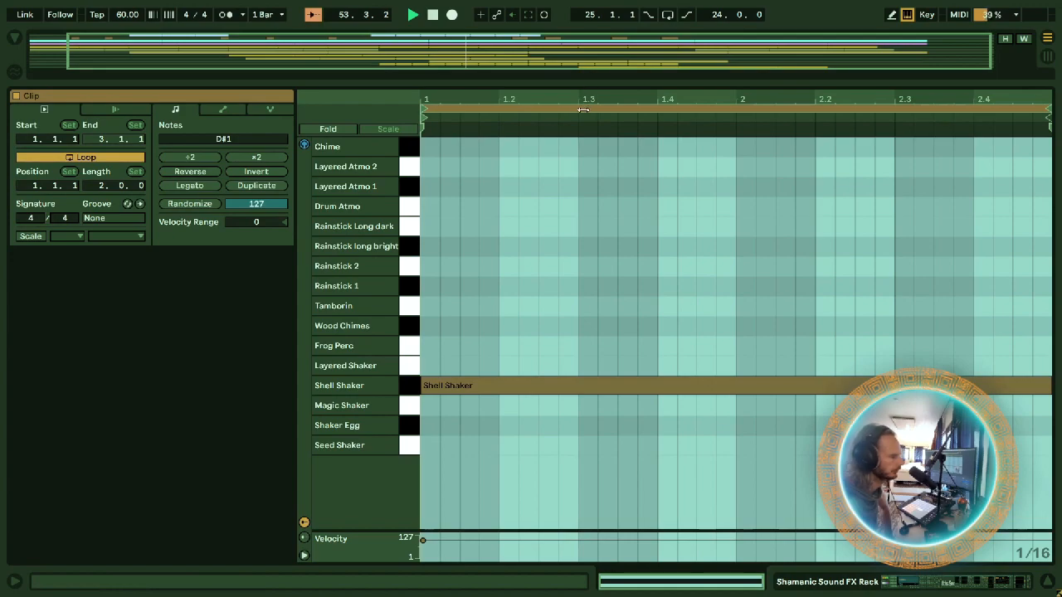
{"action": "left_click", "coordinate": [1001, 583]}
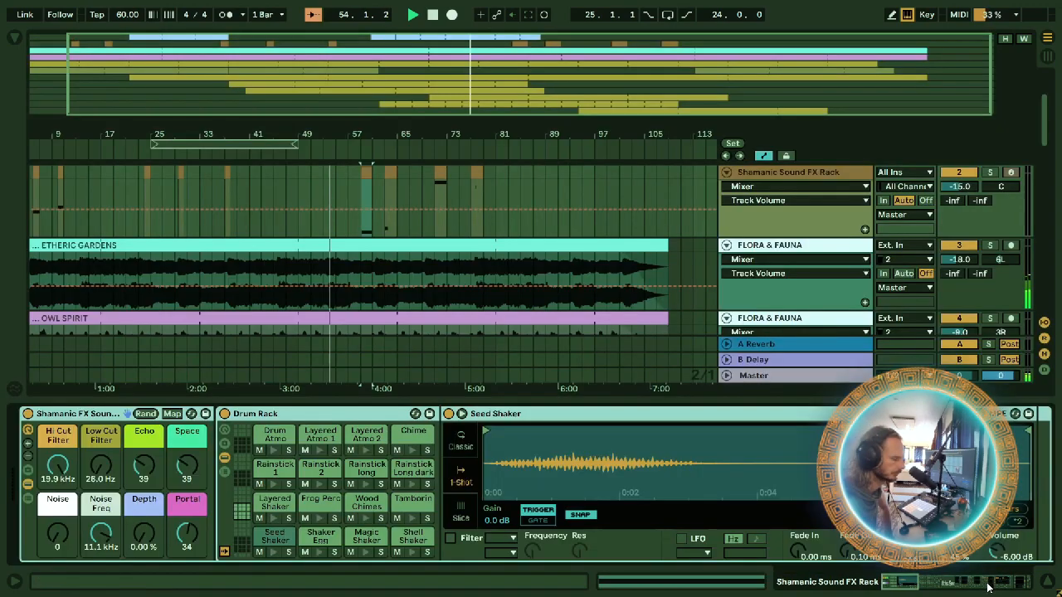
{"action": "left_click", "coordinate": [1049, 585]}
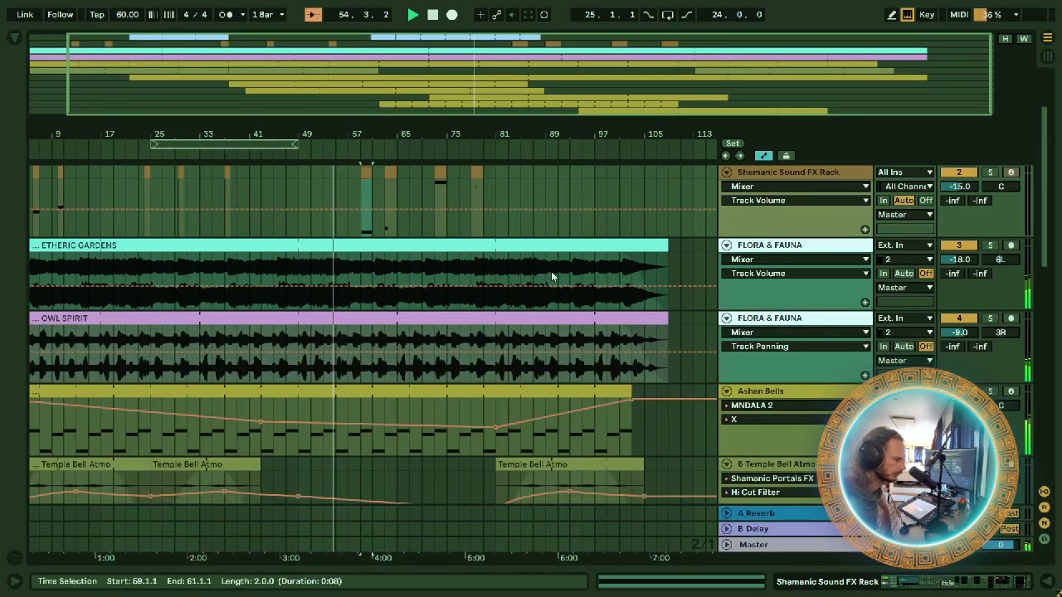
Step: Zoom in on the section around bar 59 and display the Shamanic Sound FX Rack's devices during playback
{"action": "scroll", "coordinate": [551, 271], "scroll_direction": "up", "scroll_amount": 3}
{"action": "left_click_drag", "start_coordinate": [372, 148], "coordinate": [375, 216]}
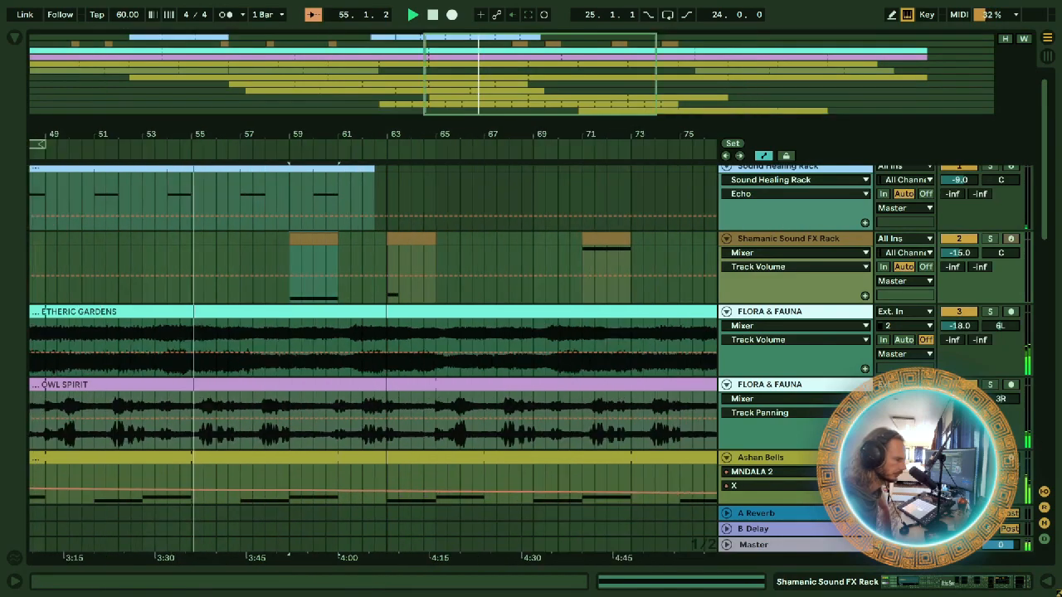
{"action": "double_click", "coordinate": [768, 239]}
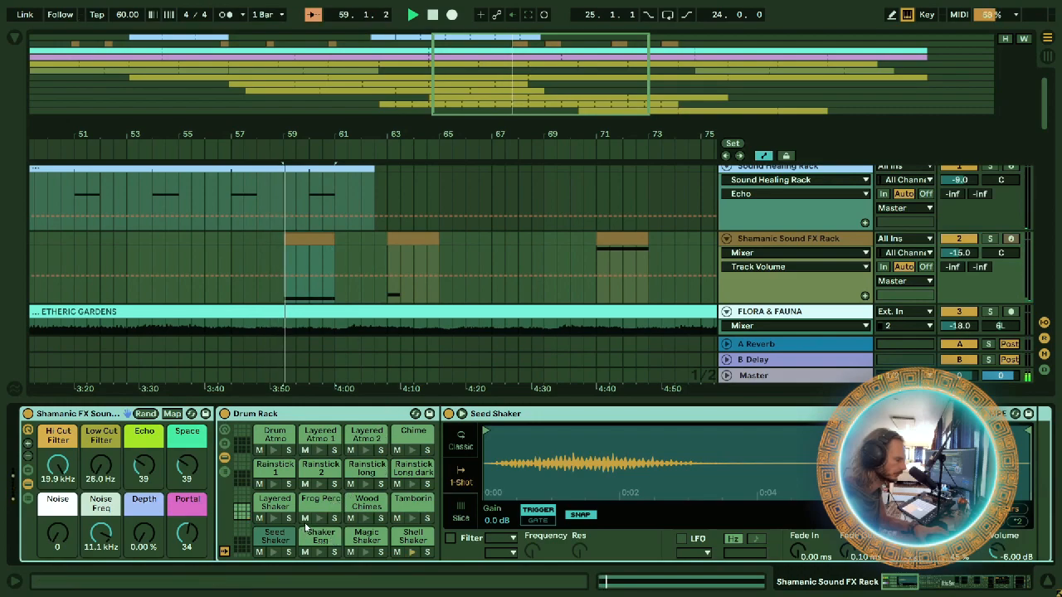
Step: Set the Space macro of the Shamanic Sound FX Rack to 42 and hide the device view
{"action": "left_click", "coordinate": [397, 538]}
{"action": "left_click", "coordinate": [408, 545]}
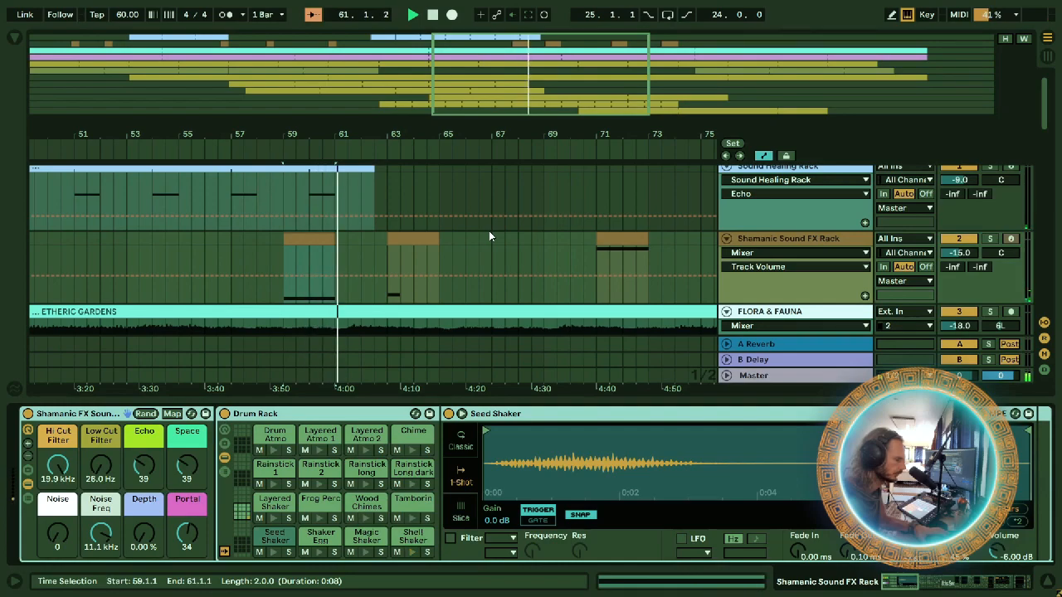
{"action": "left_click", "coordinate": [187, 467]}
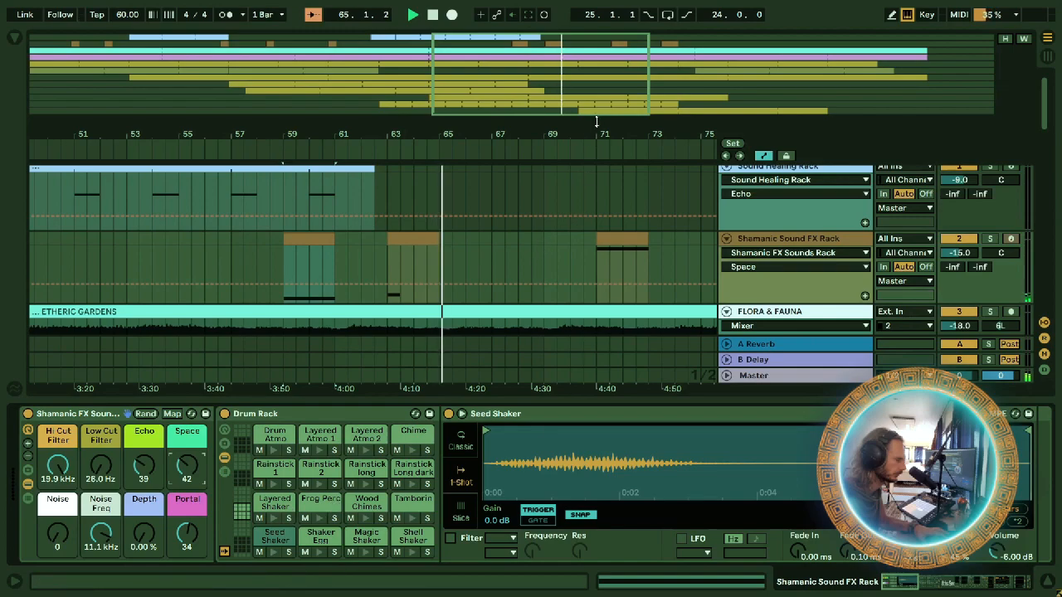
{"action": "scroll", "coordinate": [596, 141], "scroll_direction": "down", "scroll_amount": 5}
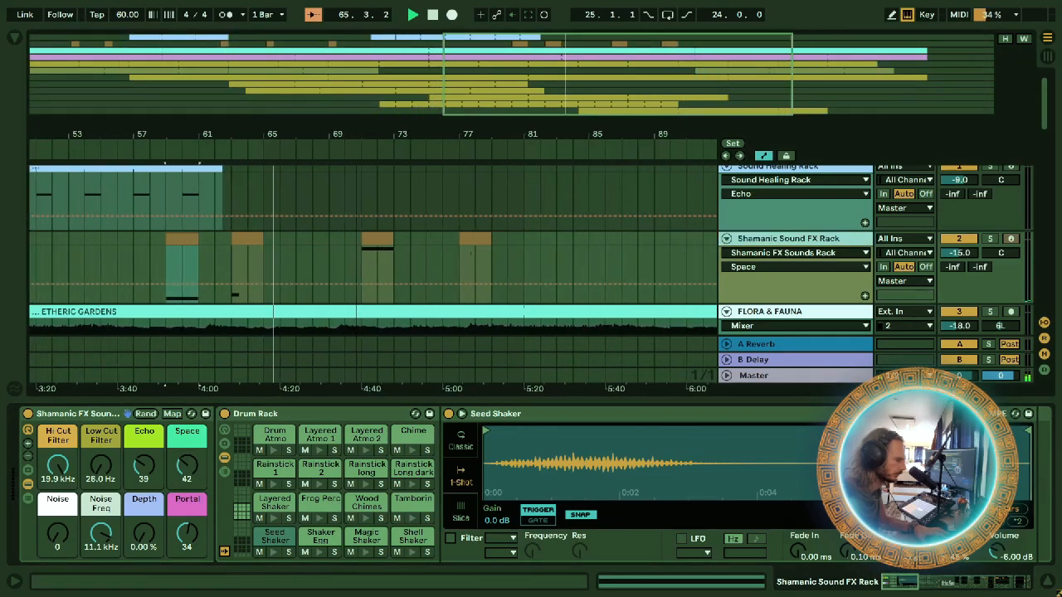
{"action": "left_click", "coordinate": [1048, 579]}
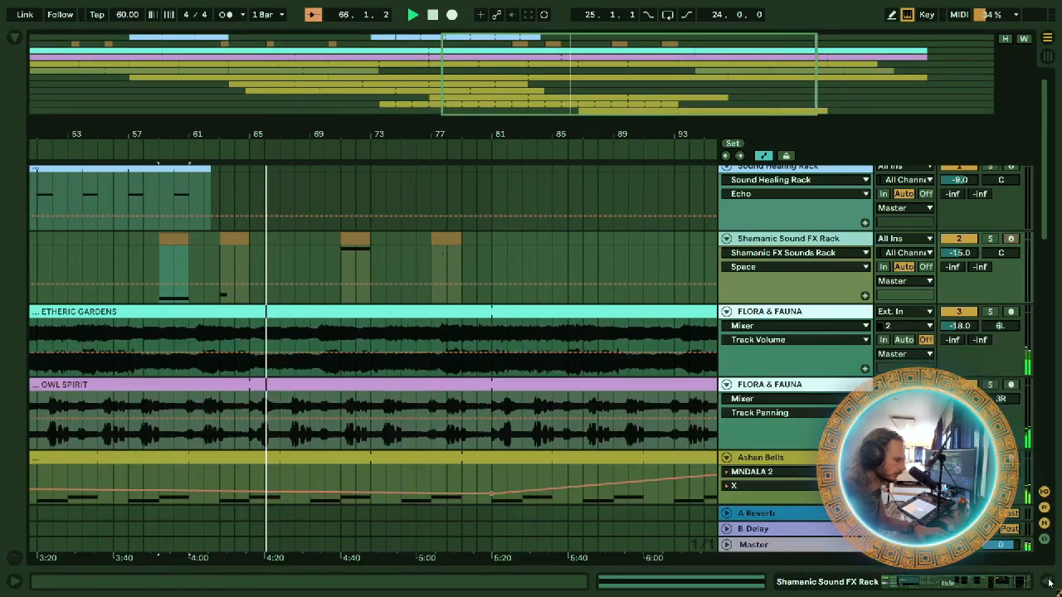
Step: Look over the tracks between bars 55 and 89, and inspect the Chime note in the Shamanic Sound FX Rack clip at bar 71
{"action": "scroll", "coordinate": [467, 301], "scroll_direction": "up", "scroll_amount": 3}
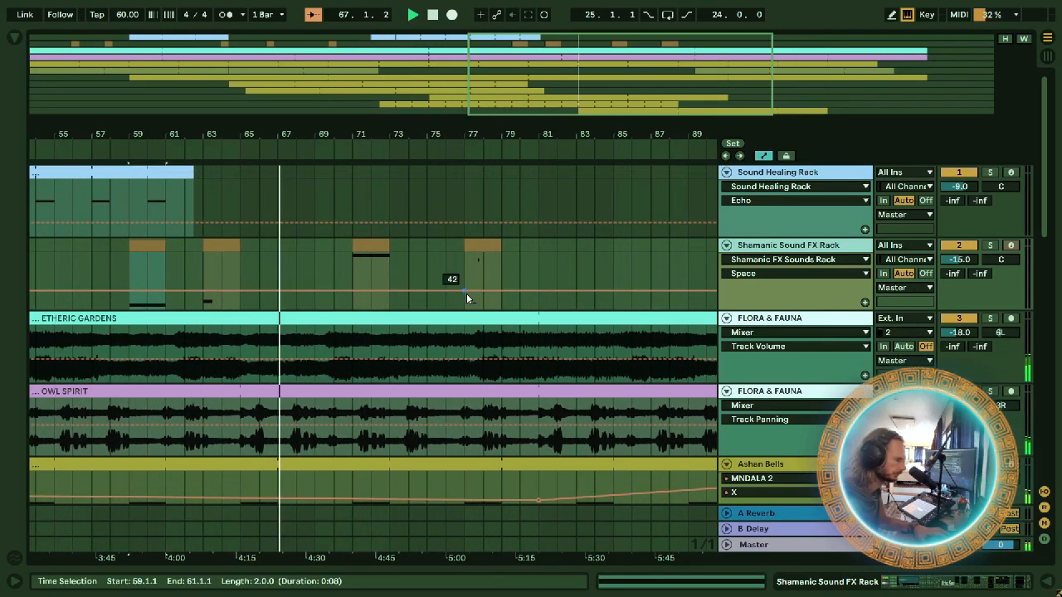
{"action": "scroll", "coordinate": [445, 283], "scroll_direction": "down", "scroll_amount": 5}
{"action": "scroll", "coordinate": [446, 283], "scroll_direction": "up", "scroll_amount": 3}
{"action": "scroll", "coordinate": [446, 288], "scroll_direction": "up", "scroll_amount": 3}
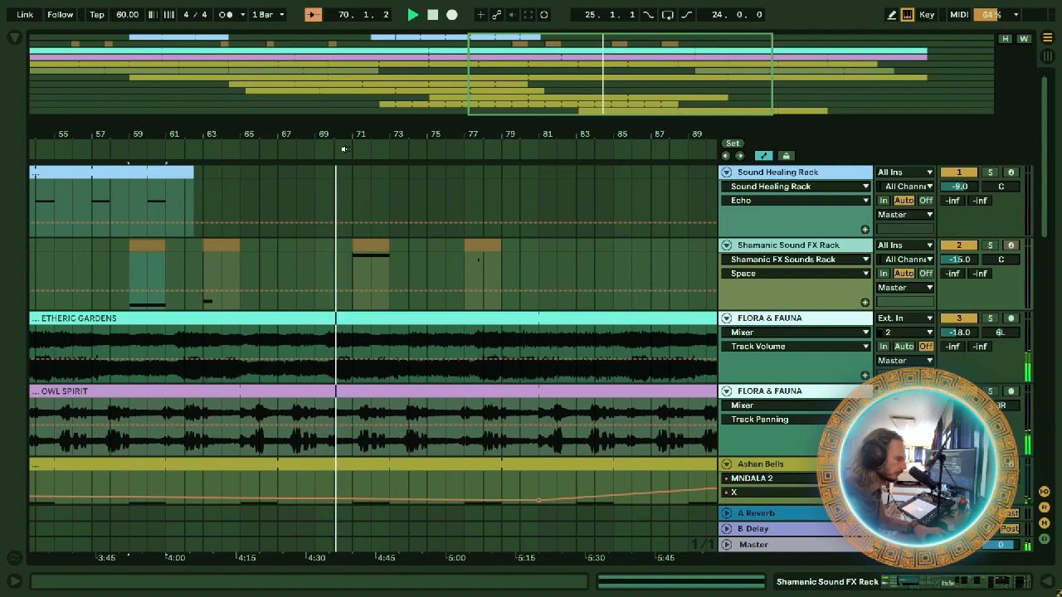
{"action": "scroll", "coordinate": [418, 259], "scroll_direction": "down", "scroll_amount": 5}
{"action": "scroll", "coordinate": [419, 264], "scroll_direction": "up", "scroll_amount": 5}
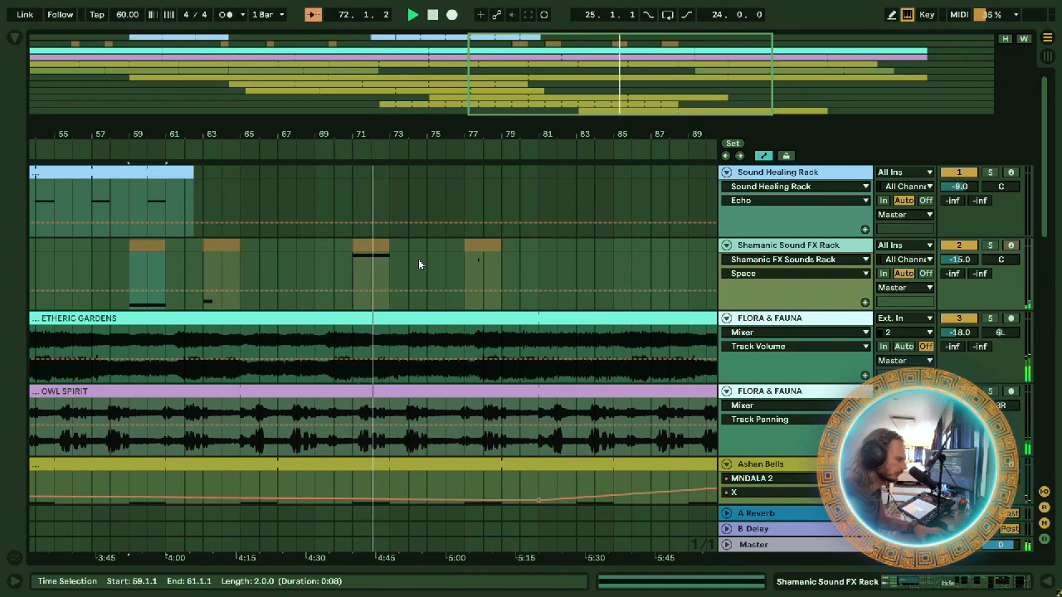
{"action": "double_click", "coordinate": [371, 246]}
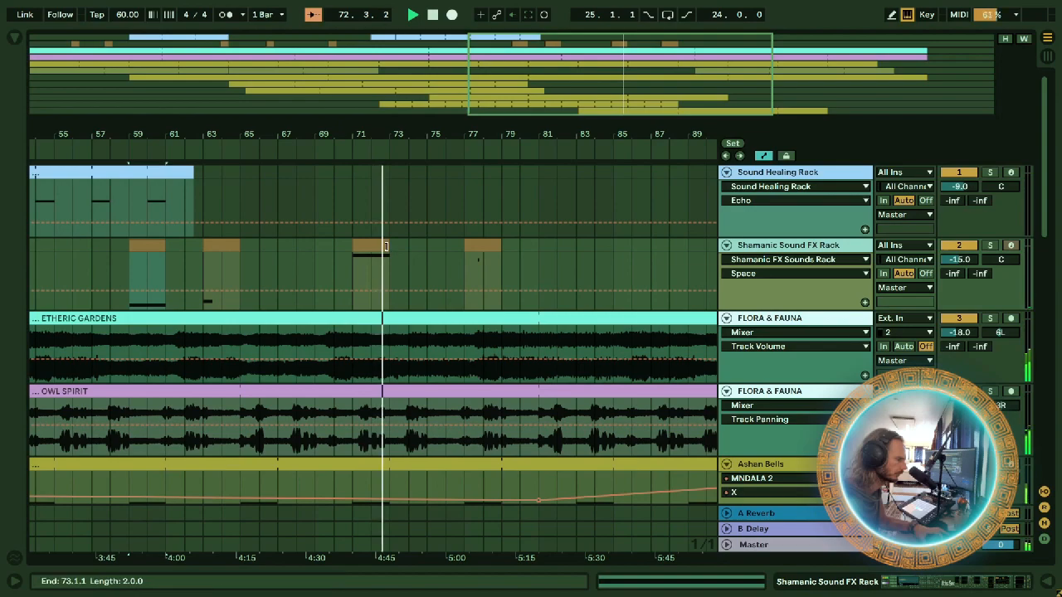
{"action": "left_click", "coordinate": [469, 142]}
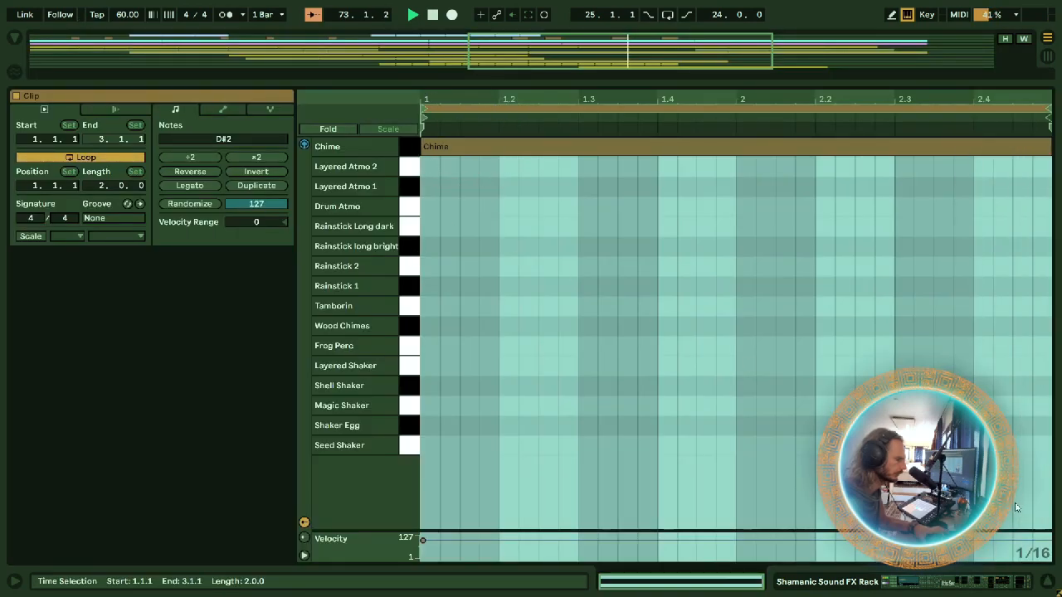
{"action": "left_click", "coordinate": [1050, 584]}
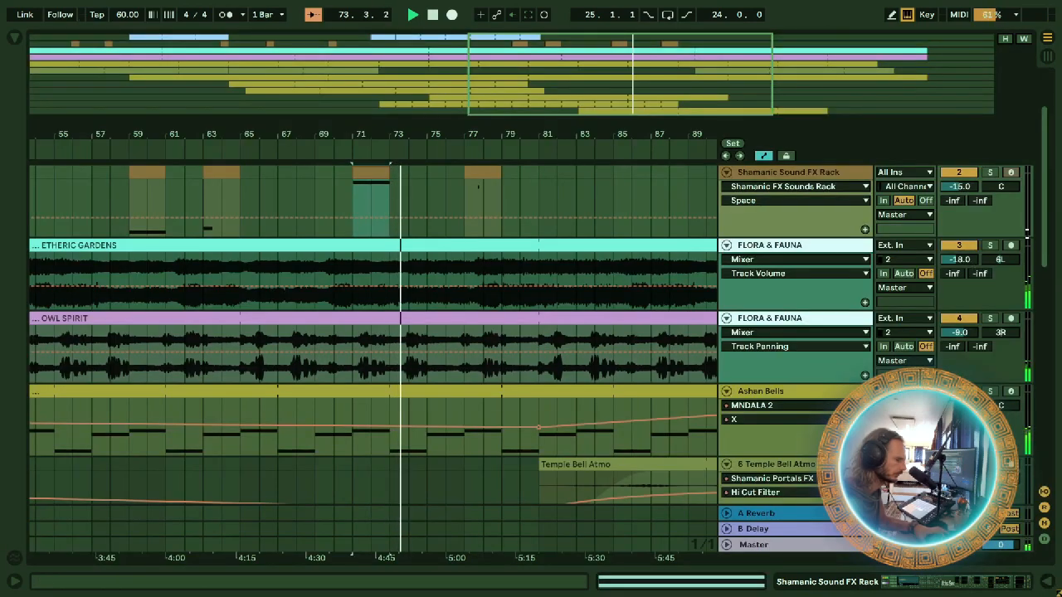
Step: Bring the whole arrangement into view and review every track down to the lower Ashan Bells track while playback passes bar 77
{"action": "left_click_drag", "start_coordinate": [1047, 220], "coordinate": [991, 274]}
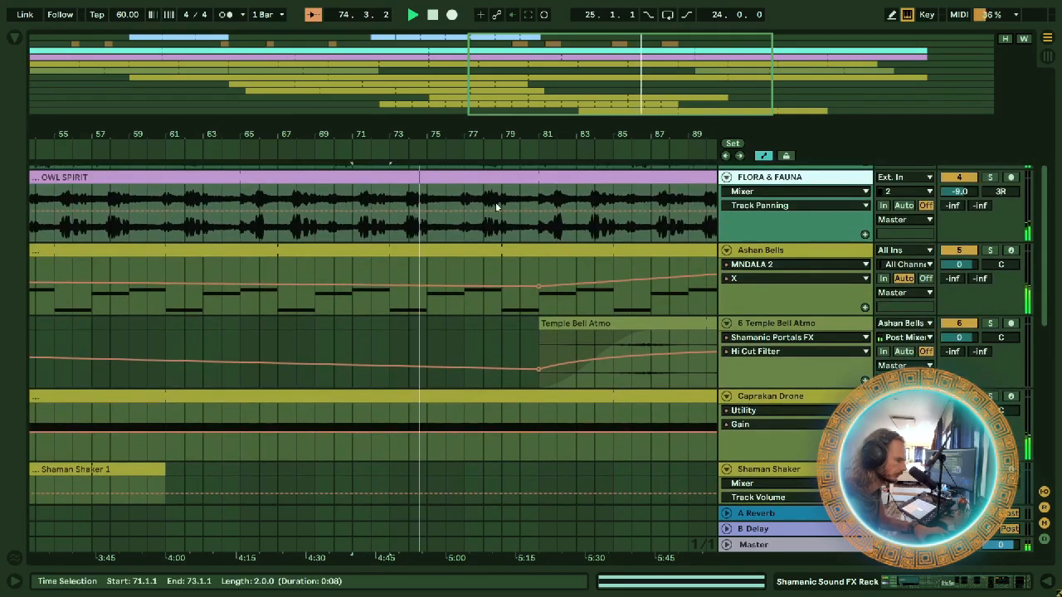
{"action": "left_click_drag", "start_coordinate": [465, 135], "coordinate": [444, 42]}
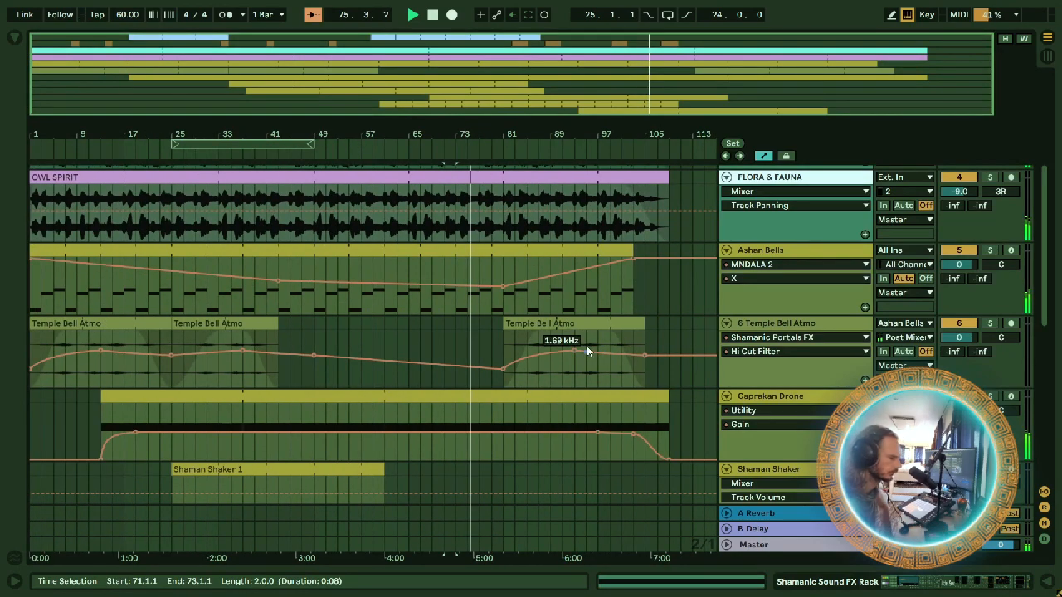
{"action": "scroll", "coordinate": [647, 256], "scroll_direction": "down", "scroll_amount": 4}
{"action": "scroll", "coordinate": [646, 256], "scroll_direction": "down", "scroll_amount": 7}
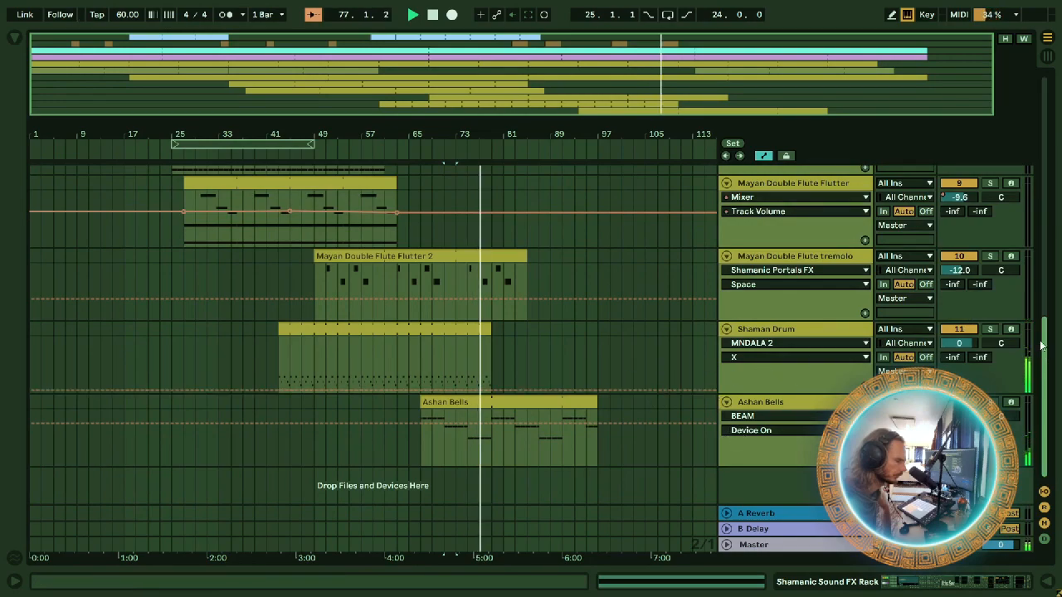
{"action": "scroll", "coordinate": [758, 374], "scroll_direction": "up", "scroll_amount": 10}
{"action": "scroll", "coordinate": [1048, 373], "scroll_direction": "down", "scroll_amount": 10}
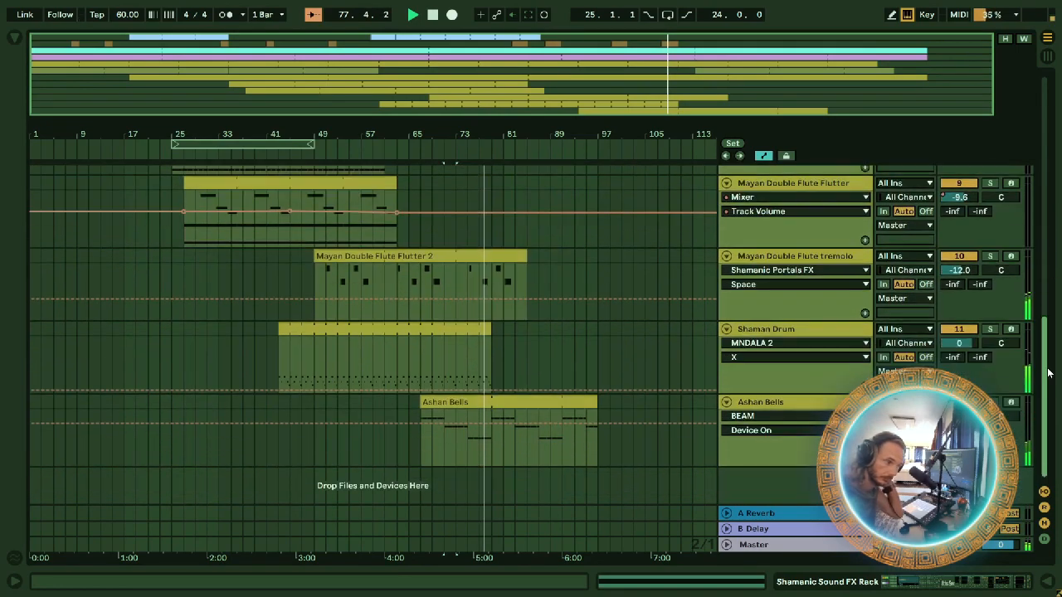
{"action": "left_click", "coordinate": [458, 357]}
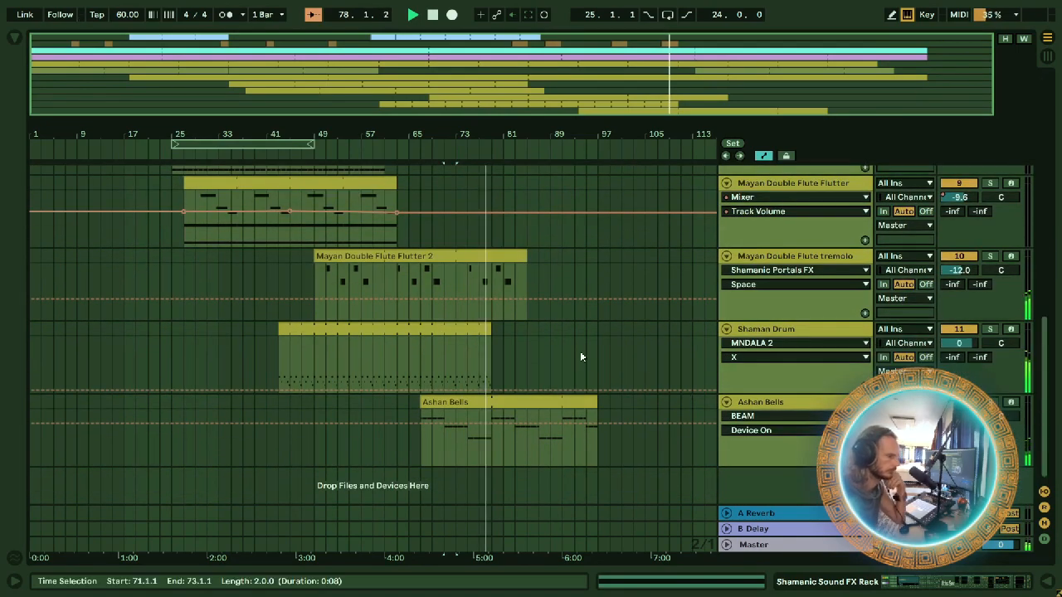
{"action": "scroll", "coordinate": [540, 296], "scroll_direction": "up", "scroll_amount": 10}
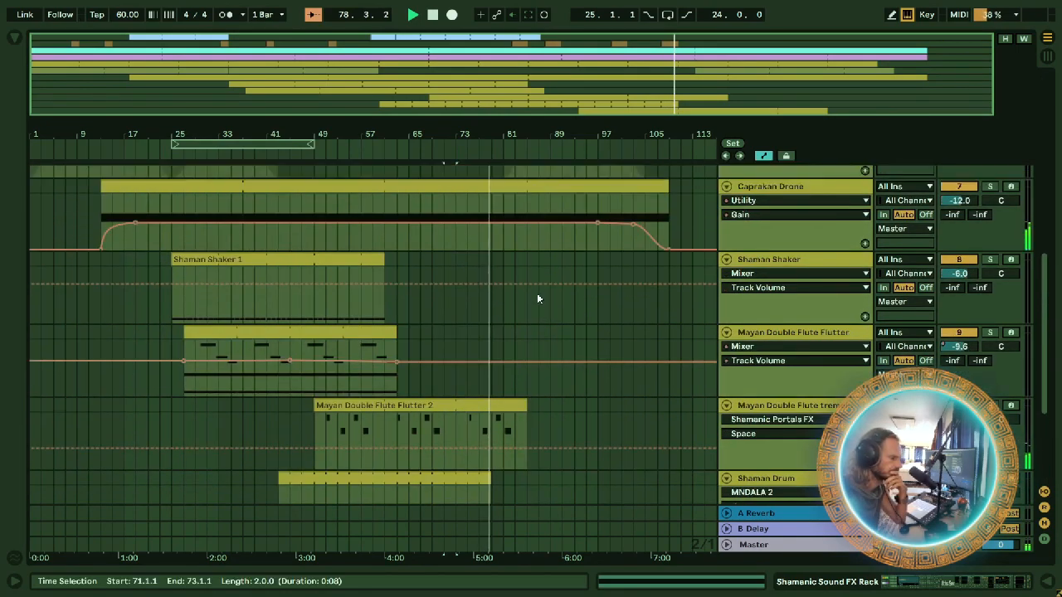
{"action": "scroll", "coordinate": [544, 313], "scroll_direction": "up", "scroll_amount": 4}
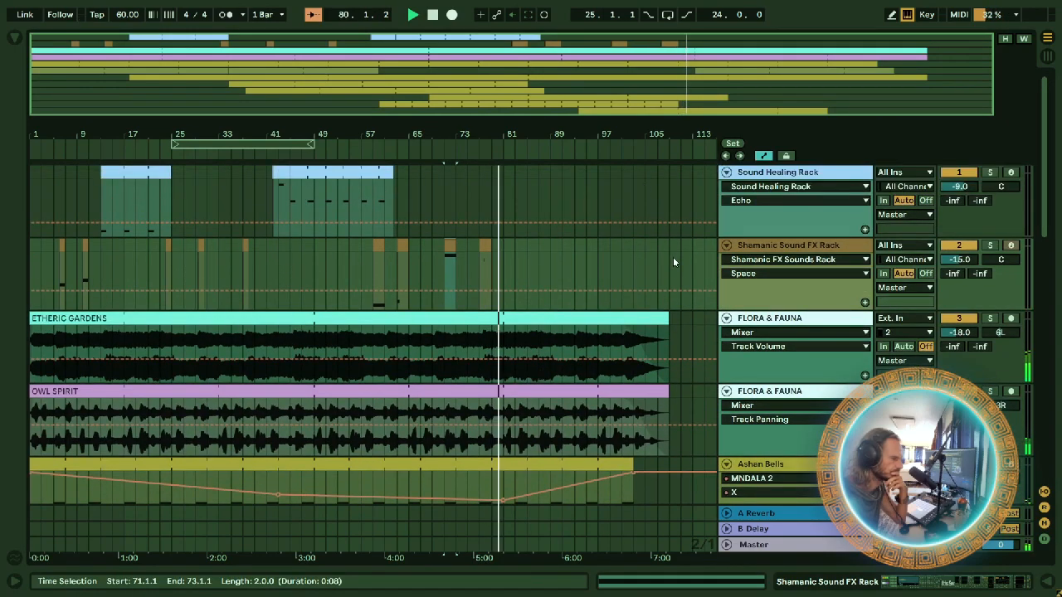
Step: Review the middle tracks and examine the section from bar 61 to the end at closer zoom during playback
{"action": "scroll", "coordinate": [673, 261], "scroll_direction": "down", "scroll_amount": 3}
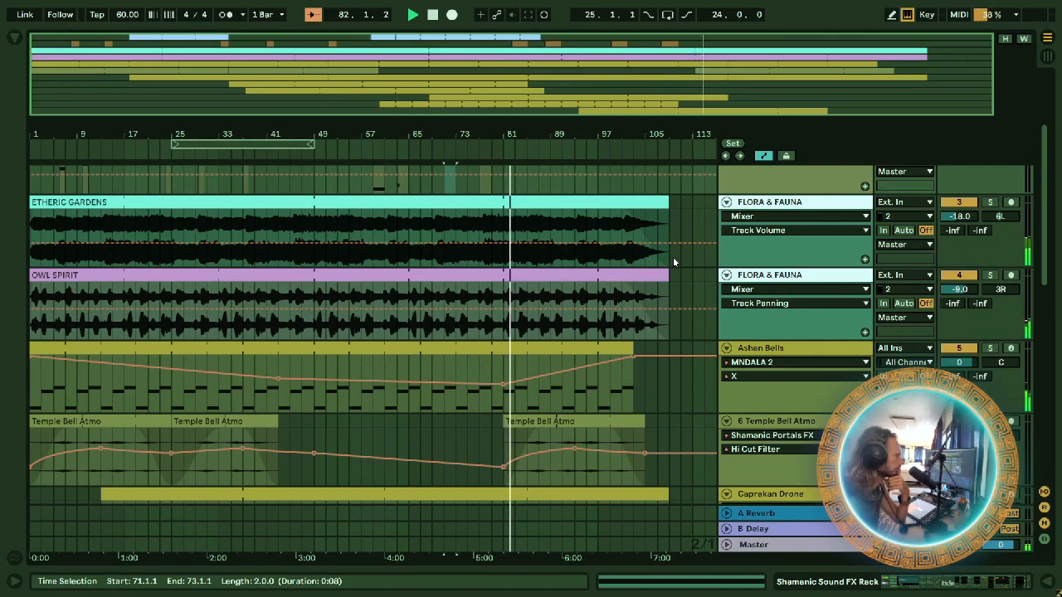
{"action": "scroll", "coordinate": [674, 261], "scroll_direction": "down", "scroll_amount": 5}
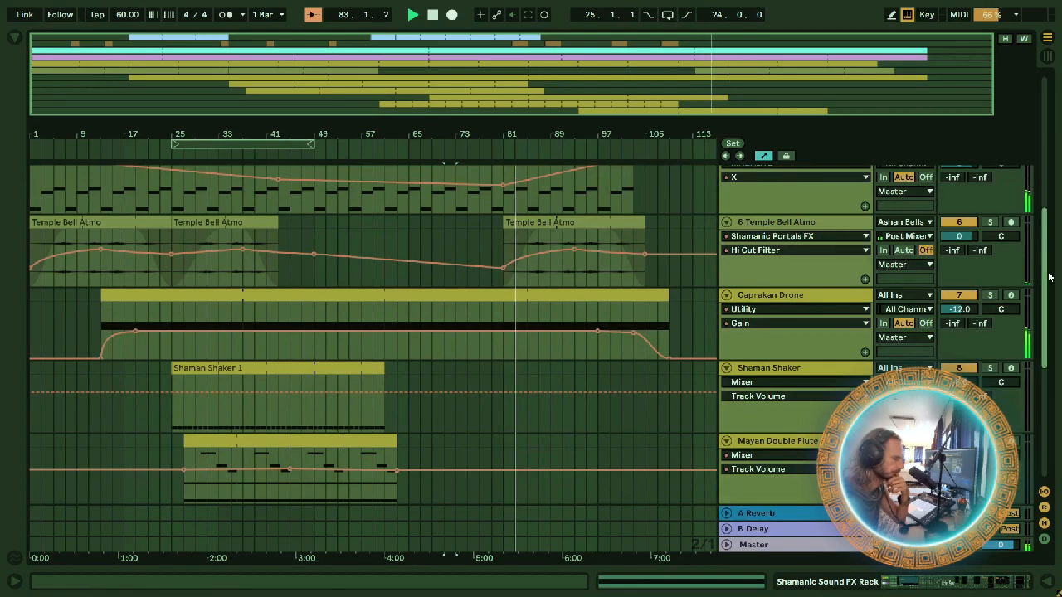
{"action": "left_click_drag", "start_coordinate": [1049, 277], "coordinate": [1021, 184]}
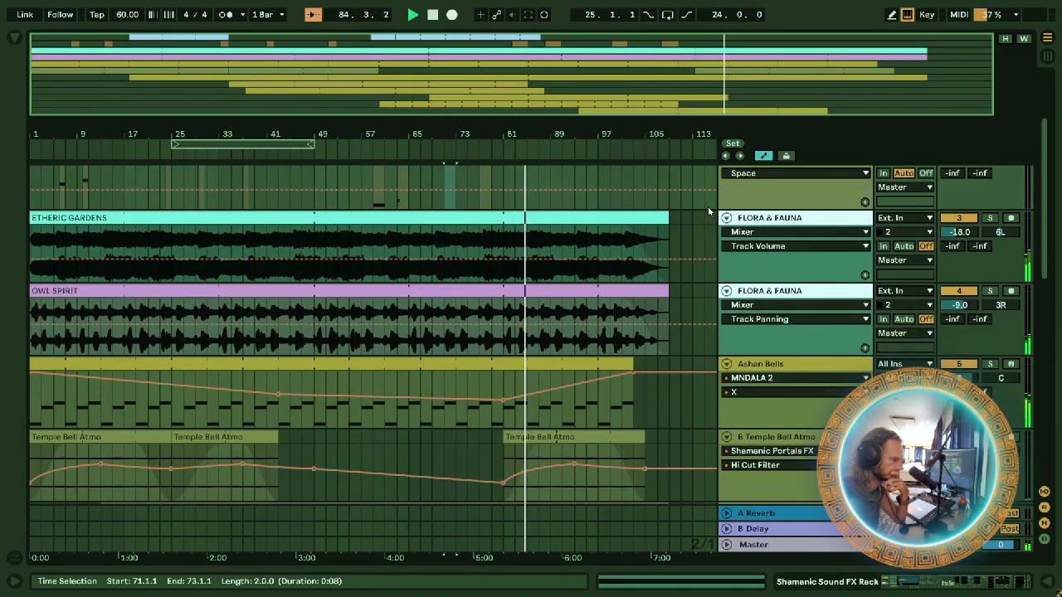
{"action": "scroll", "coordinate": [707, 206], "scroll_direction": "up", "scroll_amount": 5}
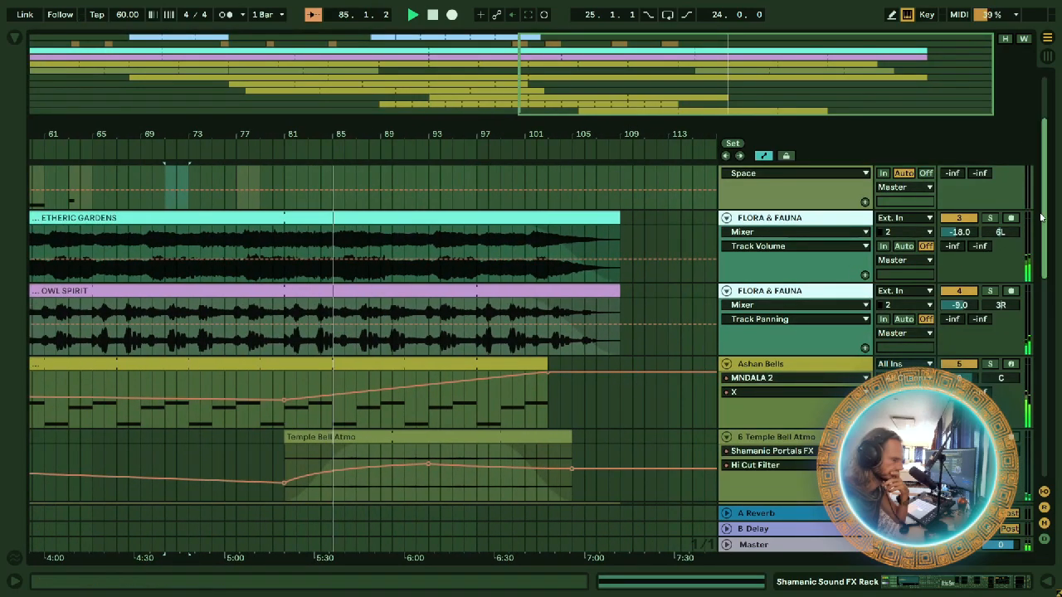
{"action": "left_click_drag", "start_coordinate": [1041, 217], "coordinate": [1054, 274]}
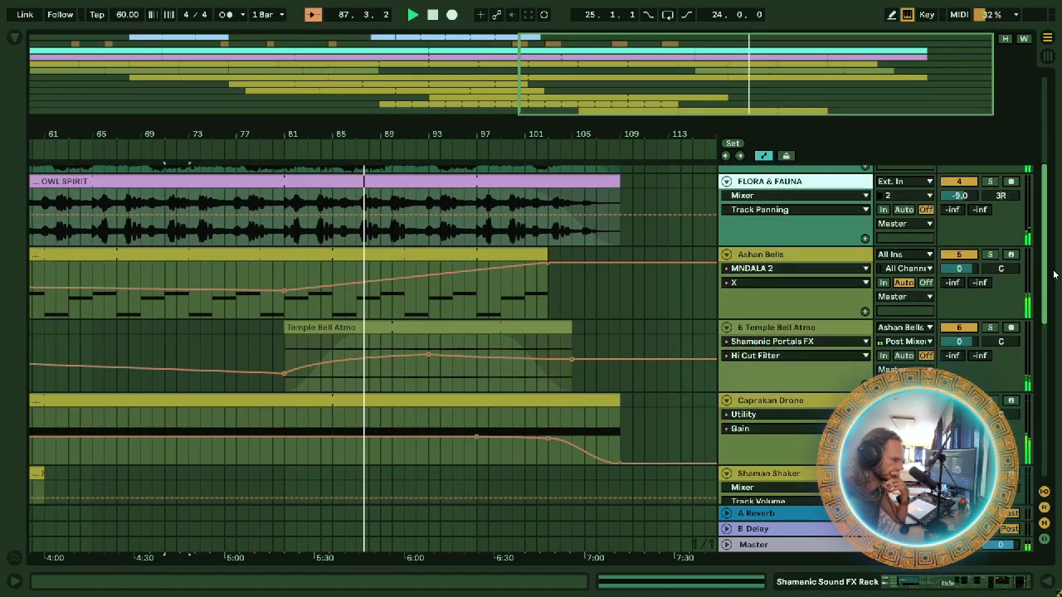
{"action": "left_click_drag", "start_coordinate": [1054, 273], "coordinate": [1055, 242]}
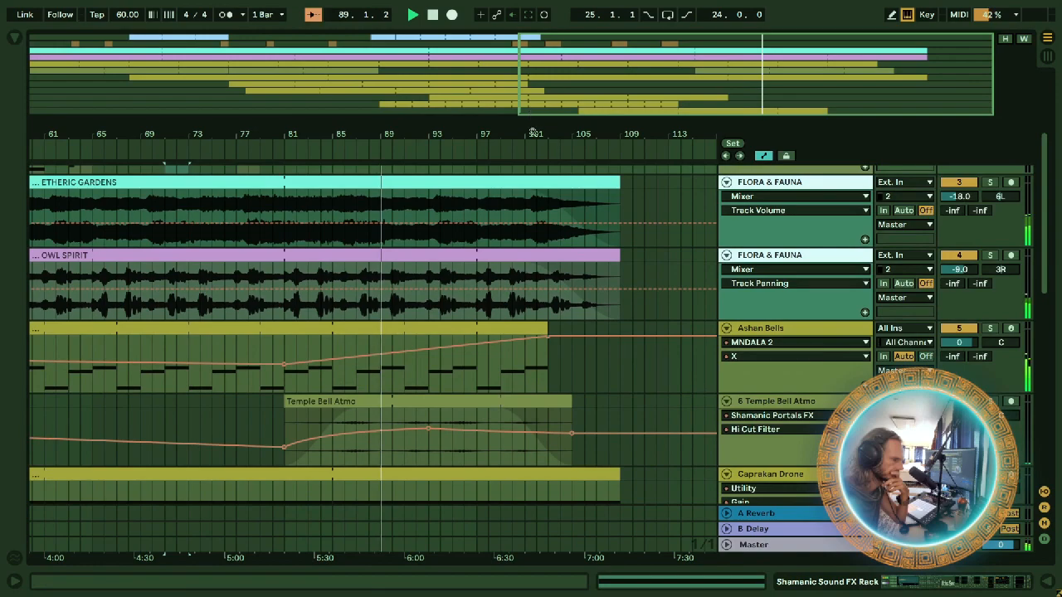
Step: Return to the full arrangement and compare the tracks from the Sound Healing Rack down to the Caprakan Drone during bars 89 to 93
{"action": "key", "text": "minus"}
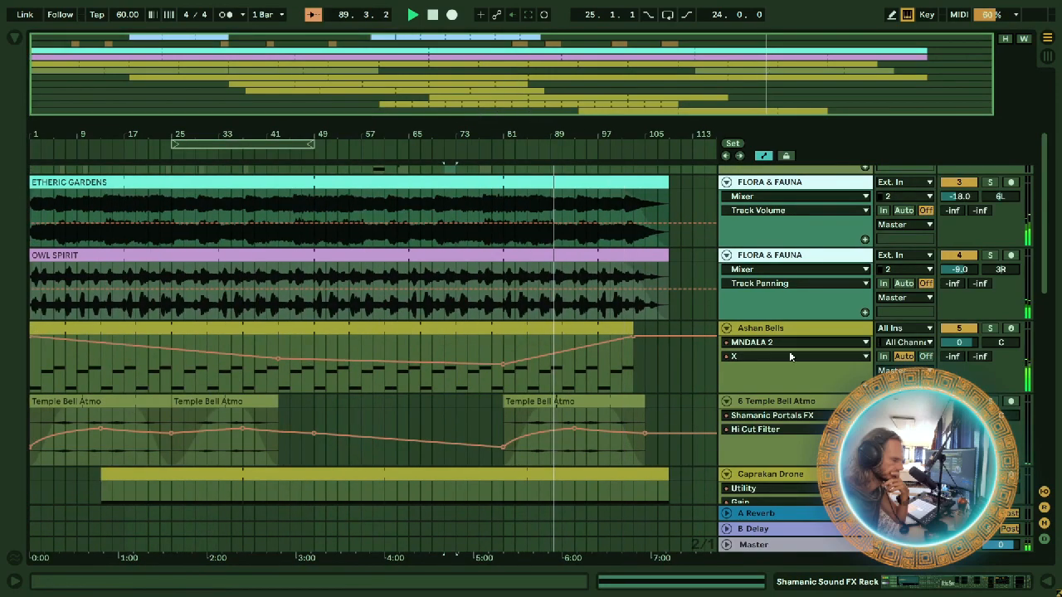
{"action": "scroll", "coordinate": [837, 323], "scroll_direction": "up", "scroll_amount": 5}
{"action": "scroll", "coordinate": [838, 330], "scroll_direction": "down", "scroll_amount": 1}
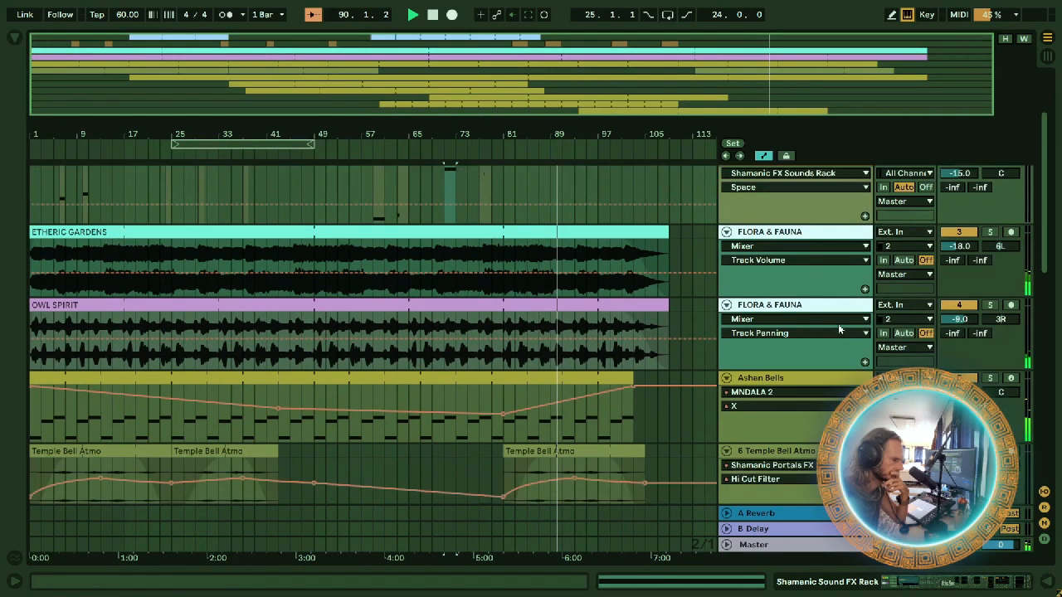
{"action": "scroll", "coordinate": [838, 329], "scroll_direction": "up", "scroll_amount": 4}
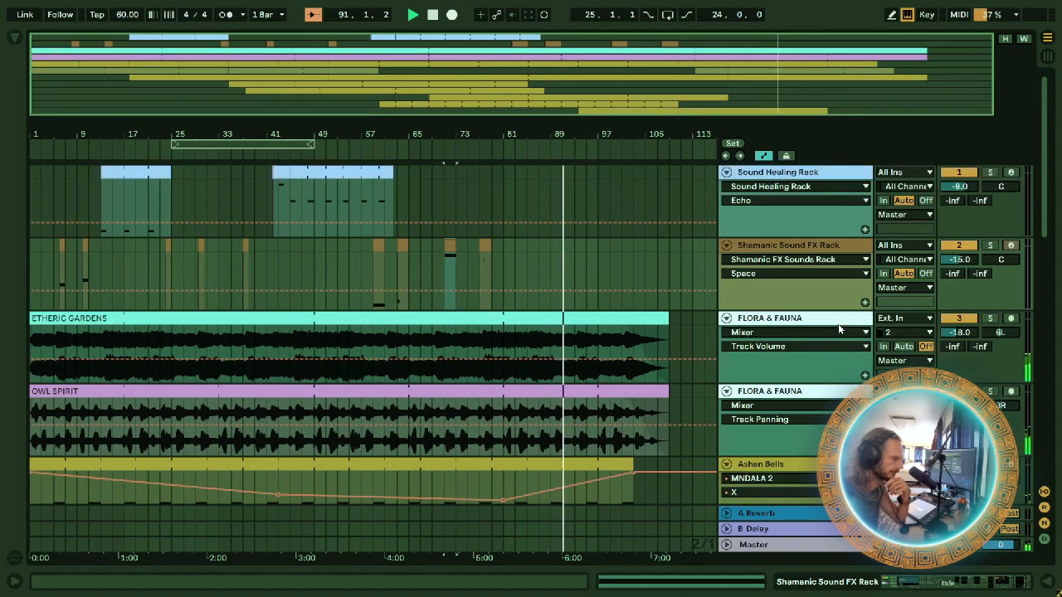
{"action": "scroll", "coordinate": [838, 330], "scroll_direction": "down", "scroll_amount": 2}
{"action": "scroll", "coordinate": [837, 329], "scroll_direction": "down", "scroll_amount": 4}
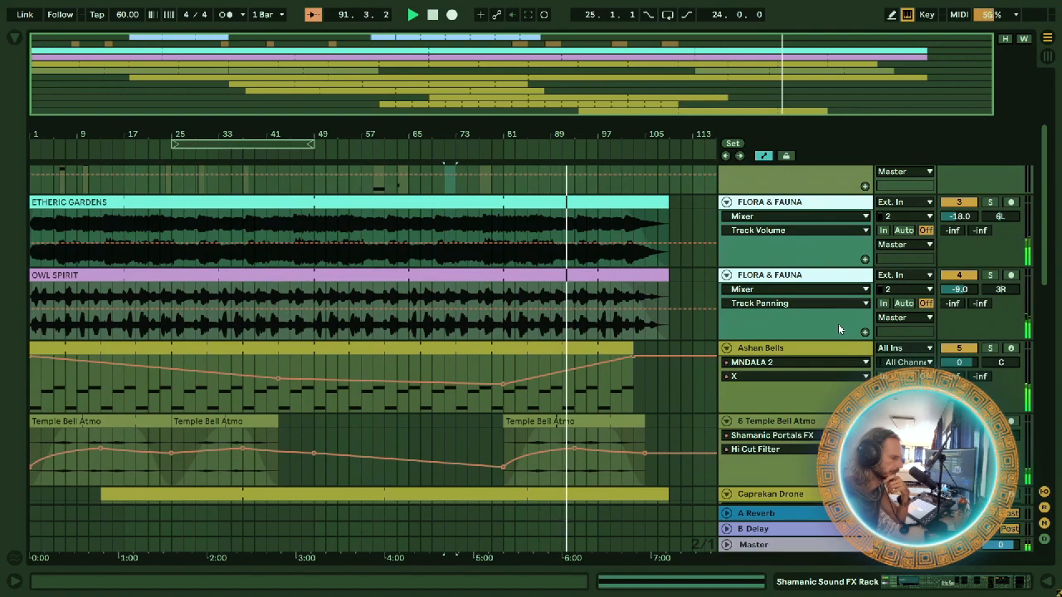
{"action": "scroll", "coordinate": [838, 330], "scroll_direction": "down", "scroll_amount": 1}
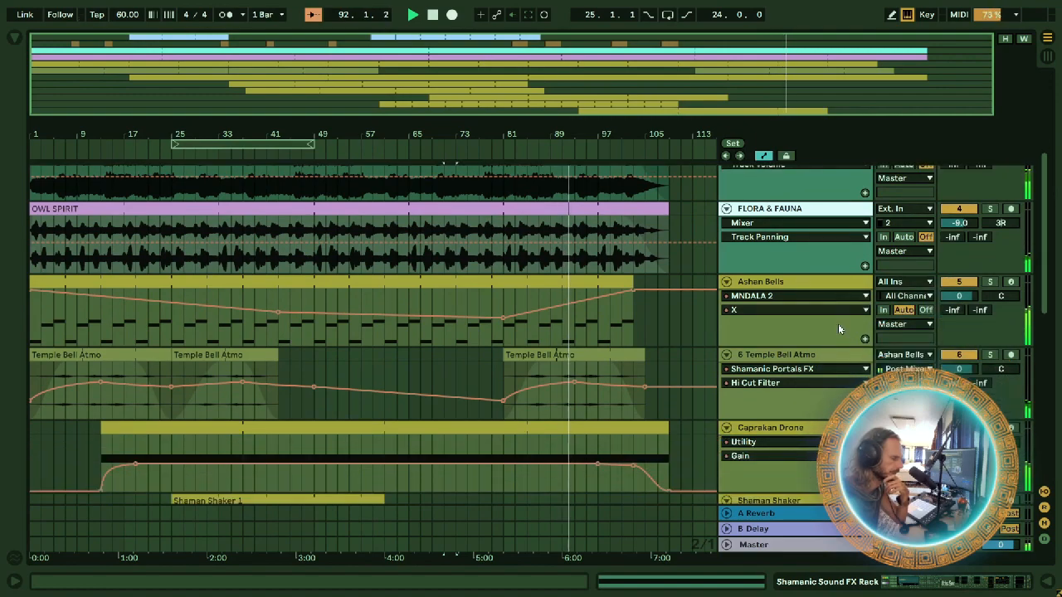
{"action": "scroll", "coordinate": [838, 330], "scroll_direction": "up", "scroll_amount": 5}
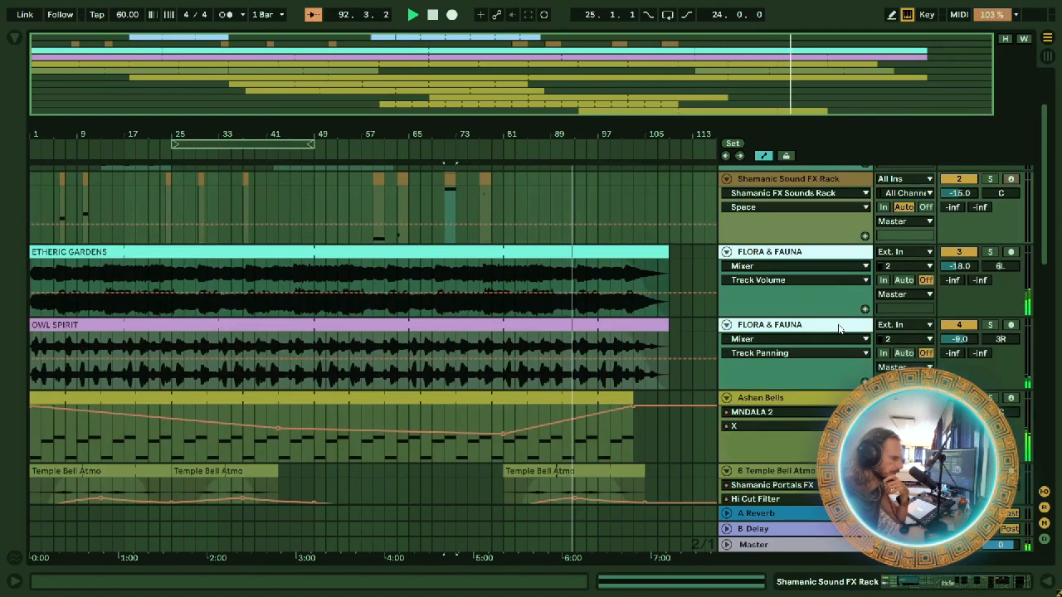
{"action": "scroll", "coordinate": [838, 329], "scroll_direction": "up", "scroll_amount": 3}
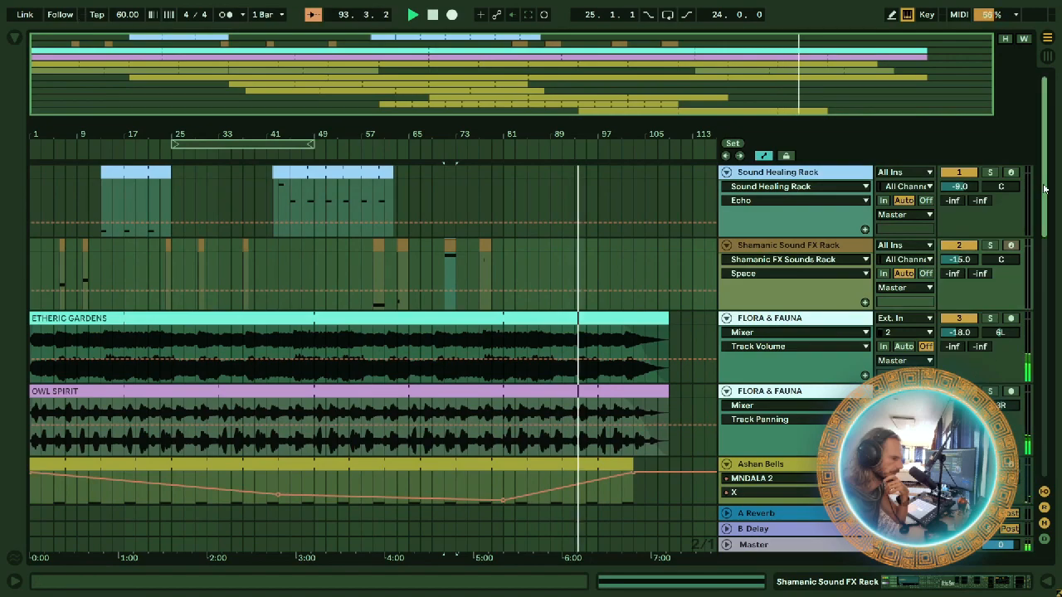
Step: Examine the Ashan Bells, Temple Bell Atmo and Caprakan Drone automation as the ending plays, and return to the uppermost tracks
{"action": "left_click_drag", "start_coordinate": [1047, 193], "coordinate": [1050, 314]}
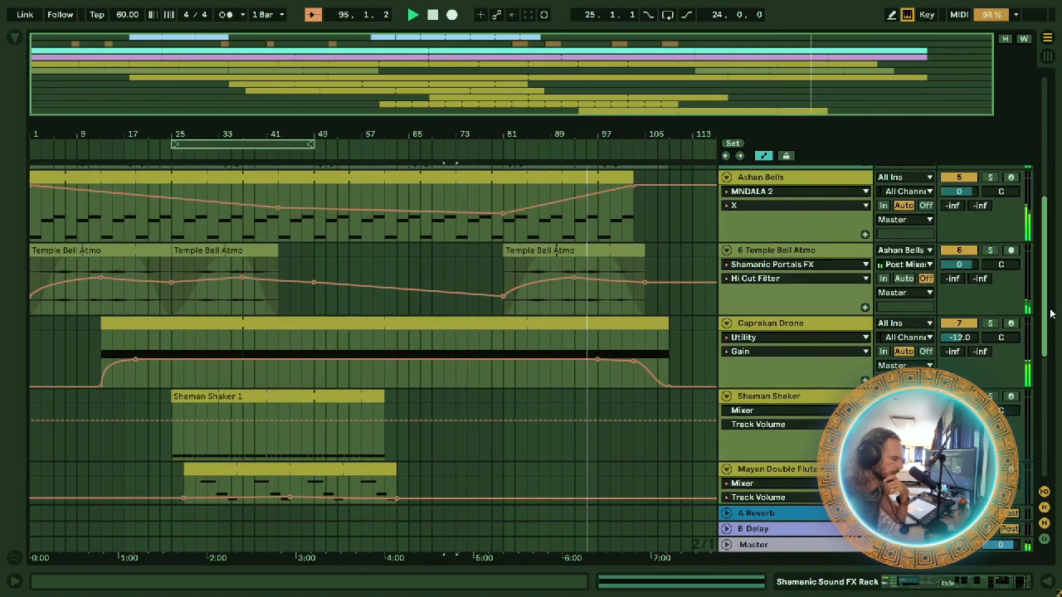
{"action": "left_click_drag", "start_coordinate": [1050, 314], "coordinate": [1059, 241]}
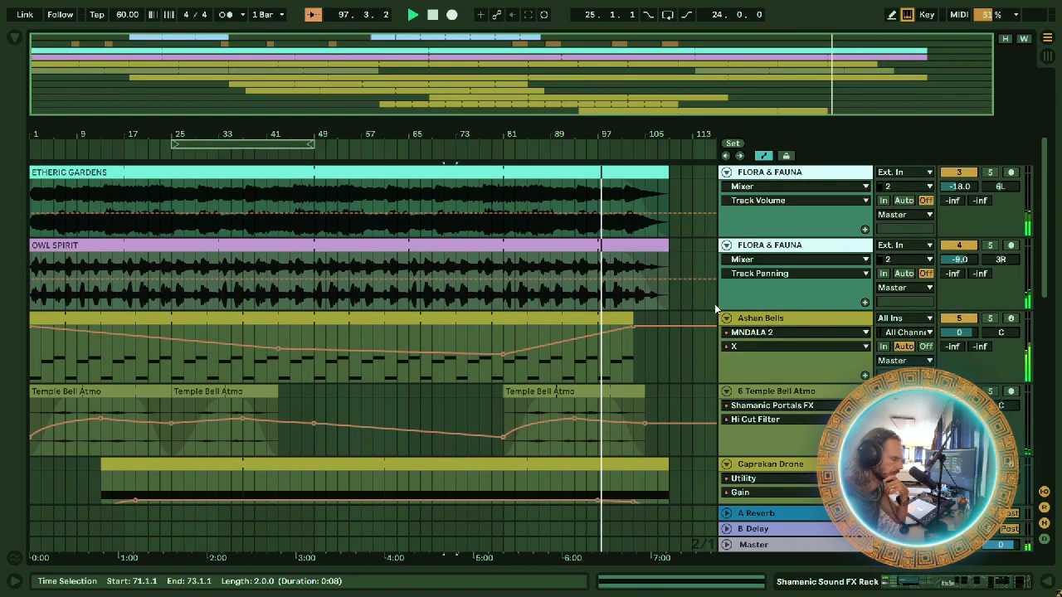
{"action": "scroll", "coordinate": [714, 304], "scroll_direction": "down", "scroll_amount": 2}
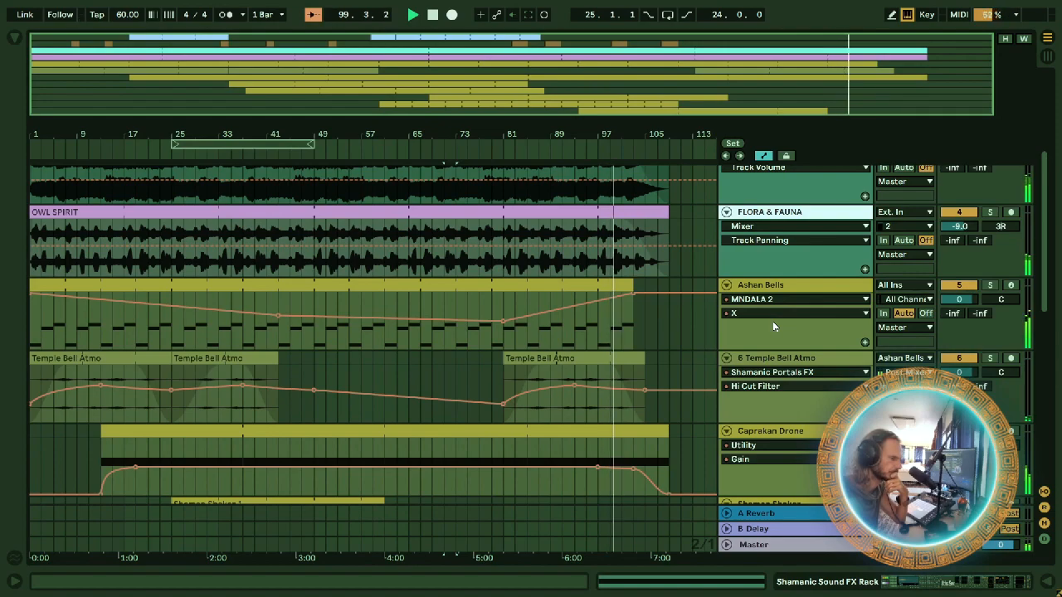
{"action": "scroll", "coordinate": [773, 326], "scroll_direction": "down", "scroll_amount": 1}
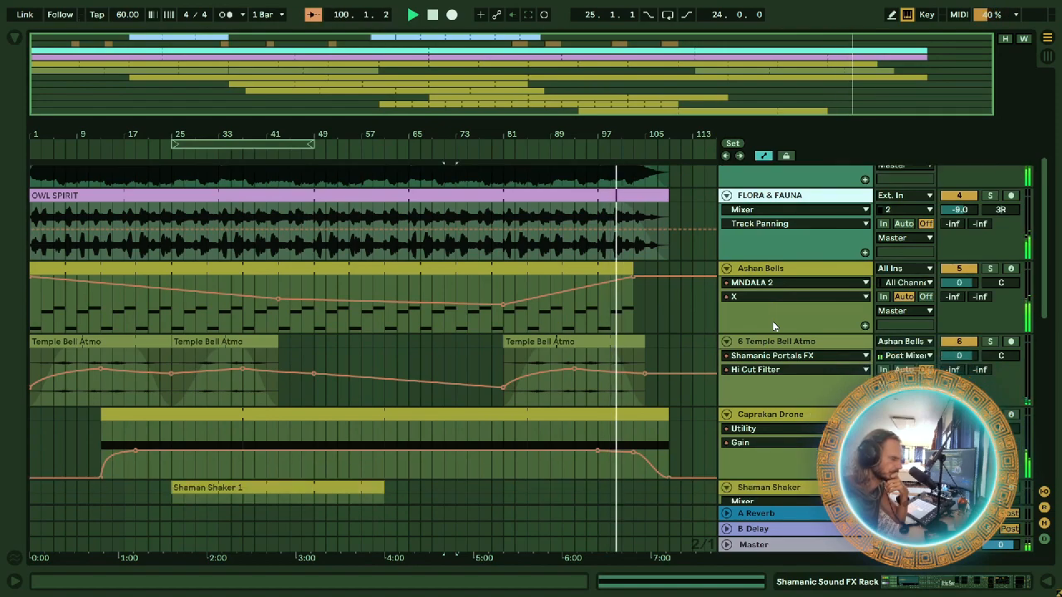
{"action": "scroll", "coordinate": [772, 327], "scroll_direction": "down", "scroll_amount": 1}
{"action": "scroll", "coordinate": [772, 326], "scroll_direction": "up", "scroll_amount": 6}
{"action": "scroll", "coordinate": [773, 326], "scroll_direction": "up", "scroll_amount": 3}
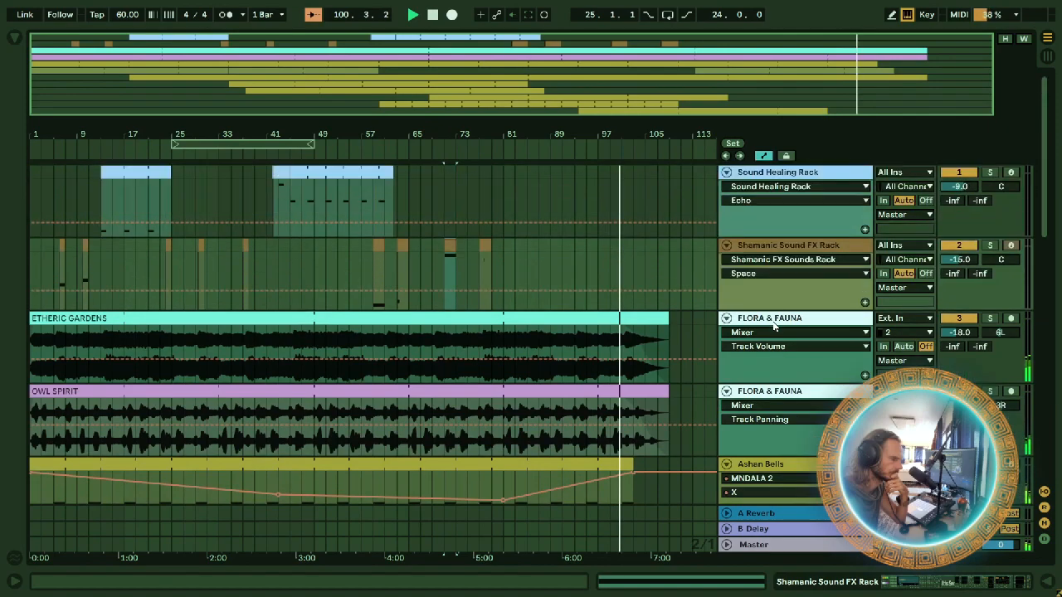
Step: Review the tracks from the Shamanic Sound FX Rack down to the lower Ashan Bells while bars 100 to 105 play
{"action": "scroll", "coordinate": [772, 326], "scroll_direction": "down", "scroll_amount": 9}
{"action": "scroll", "coordinate": [772, 326], "scroll_direction": "down", "scroll_amount": 10}
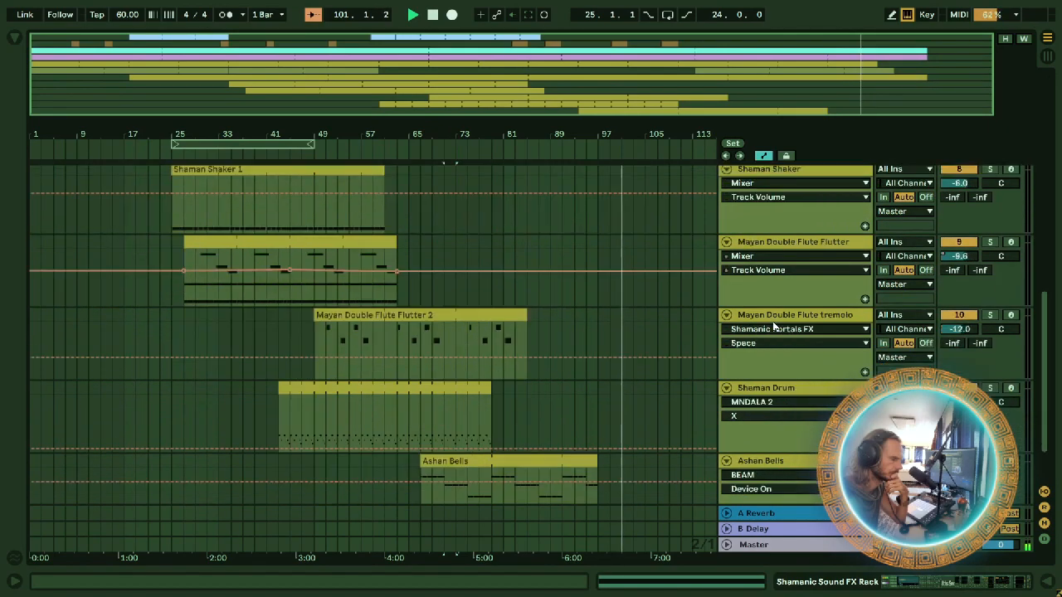
{"action": "scroll", "coordinate": [772, 326], "scroll_direction": "up", "scroll_amount": 13}
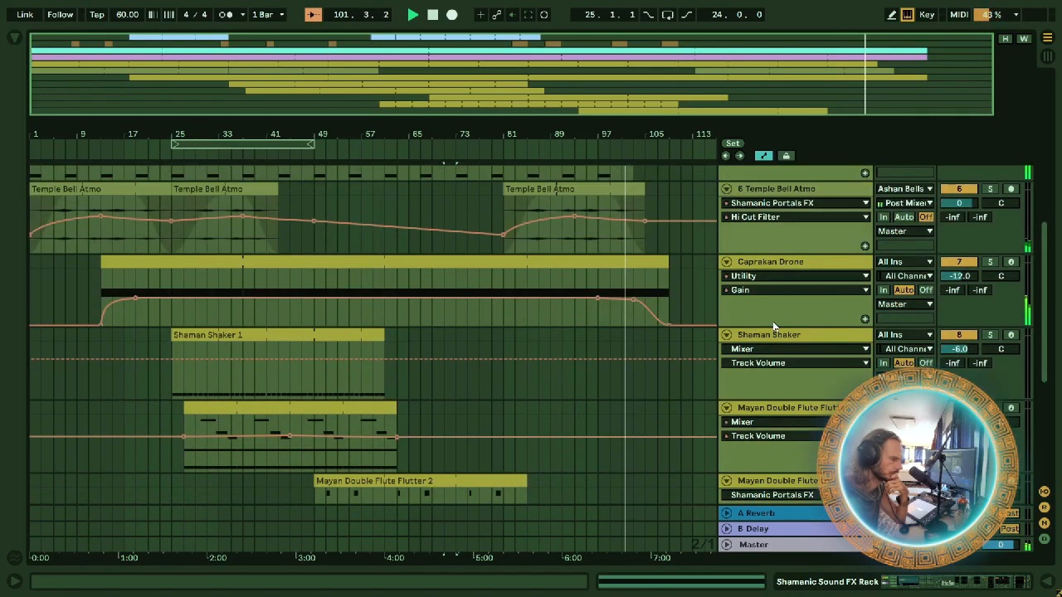
{"action": "scroll", "coordinate": [772, 326], "scroll_direction": "up", "scroll_amount": 8}
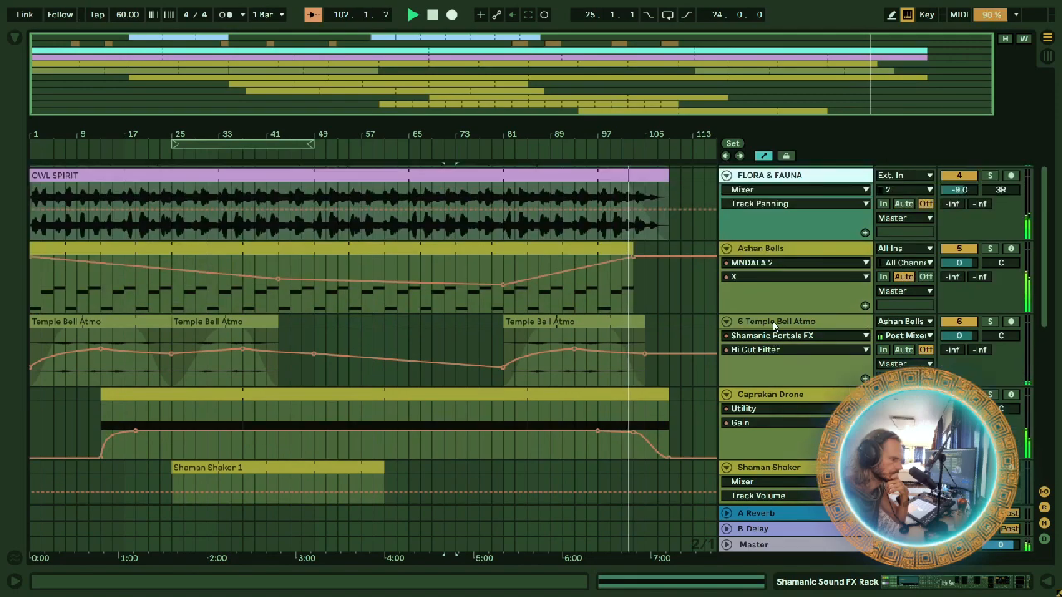
{"action": "scroll", "coordinate": [772, 326], "scroll_direction": "up", "scroll_amount": 2}
{"action": "scroll", "coordinate": [772, 326], "scroll_direction": "up", "scroll_amount": 11}
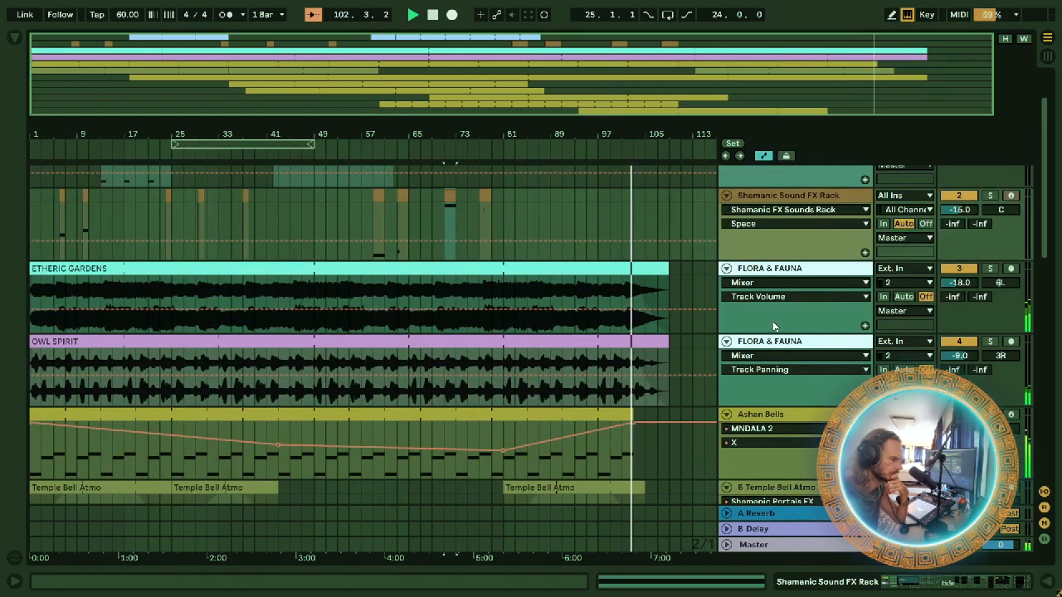
{"action": "scroll", "coordinate": [772, 326], "scroll_direction": "down", "scroll_amount": 5}
{"action": "scroll", "coordinate": [772, 326], "scroll_direction": "down", "scroll_amount": 2}
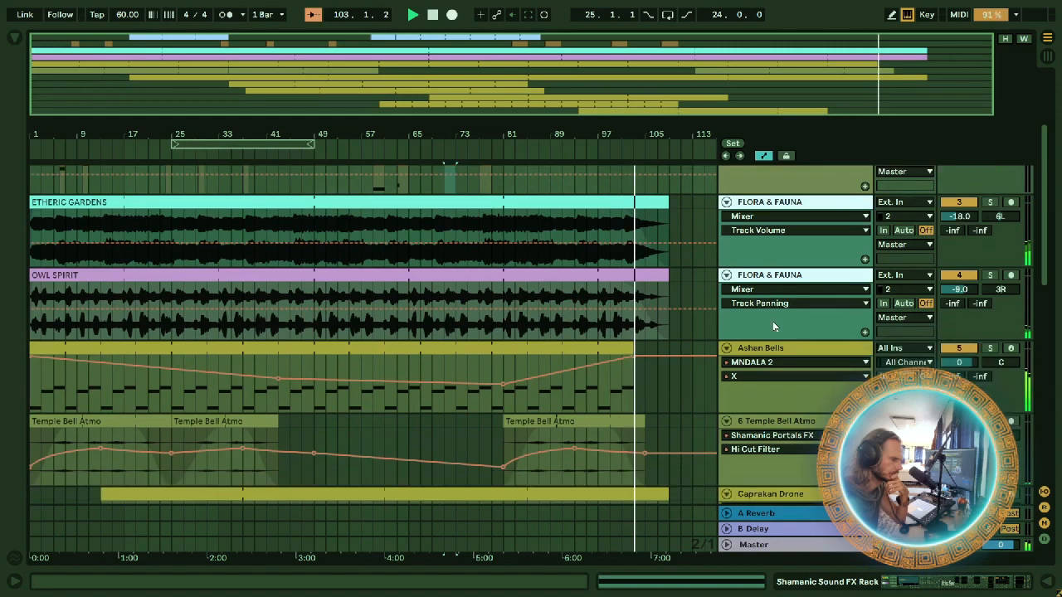
{"action": "scroll", "coordinate": [772, 326], "scroll_direction": "down", "scroll_amount": 4}
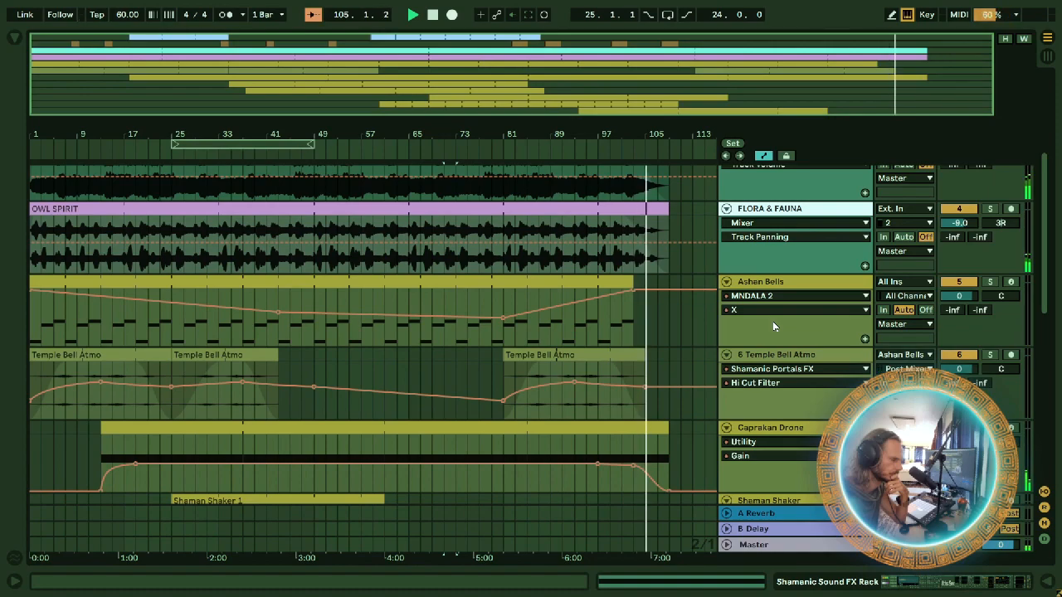
Step: Open the devices of the upper Ashan Bells track and show its Shamanic Portals FX Hi Cut Filter automation
{"action": "double_click", "coordinate": [816, 281]}
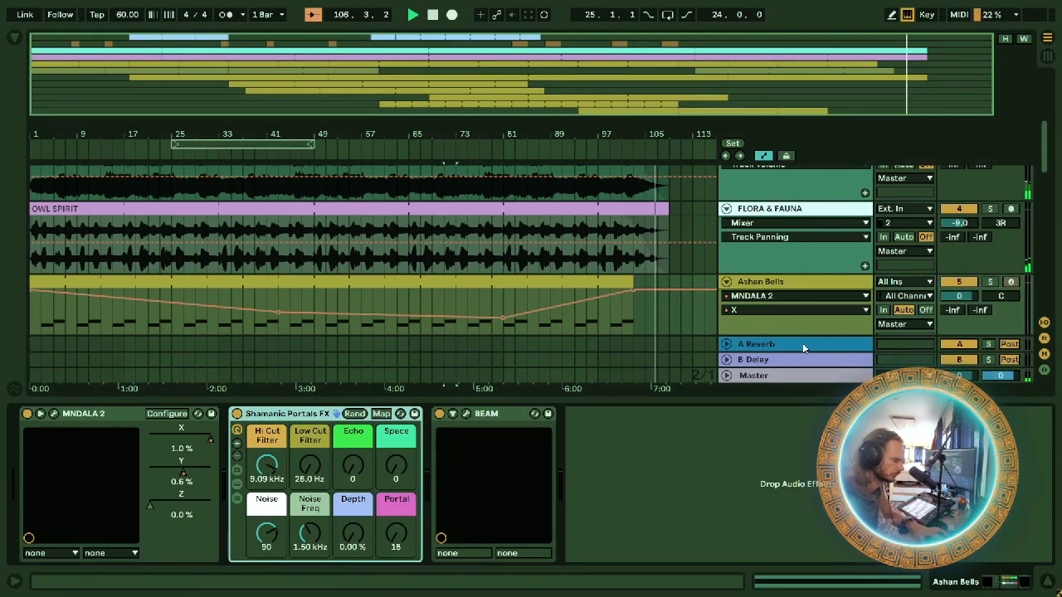
{"action": "scroll", "coordinate": [612, 287], "scroll_direction": "down", "scroll_amount": 3}
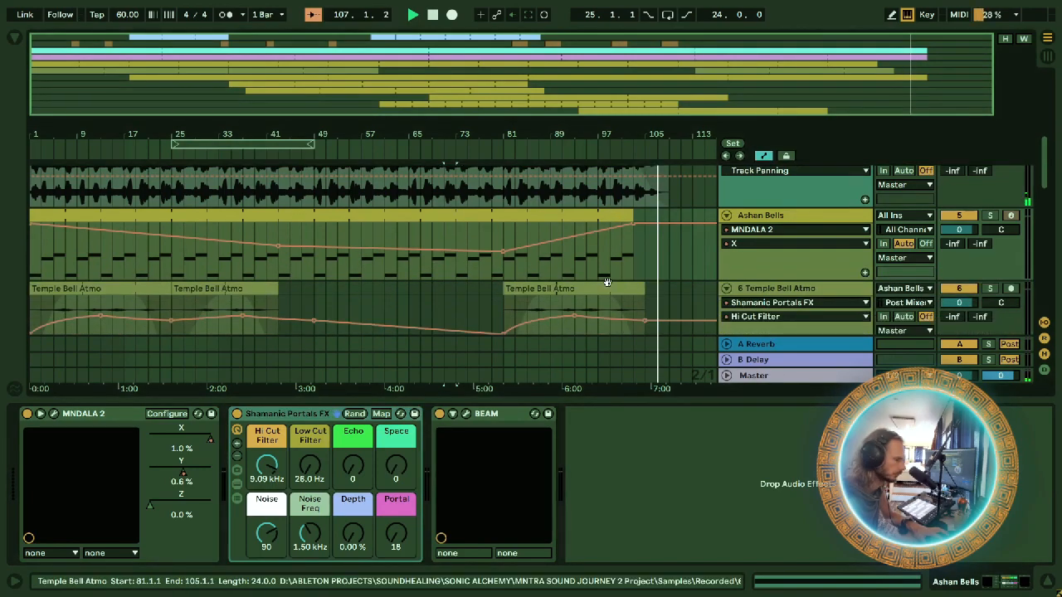
{"action": "scroll", "coordinate": [607, 286], "scroll_direction": "up", "scroll_amount": 2}
{"action": "scroll", "coordinate": [605, 292], "scroll_direction": "down", "scroll_amount": 2}
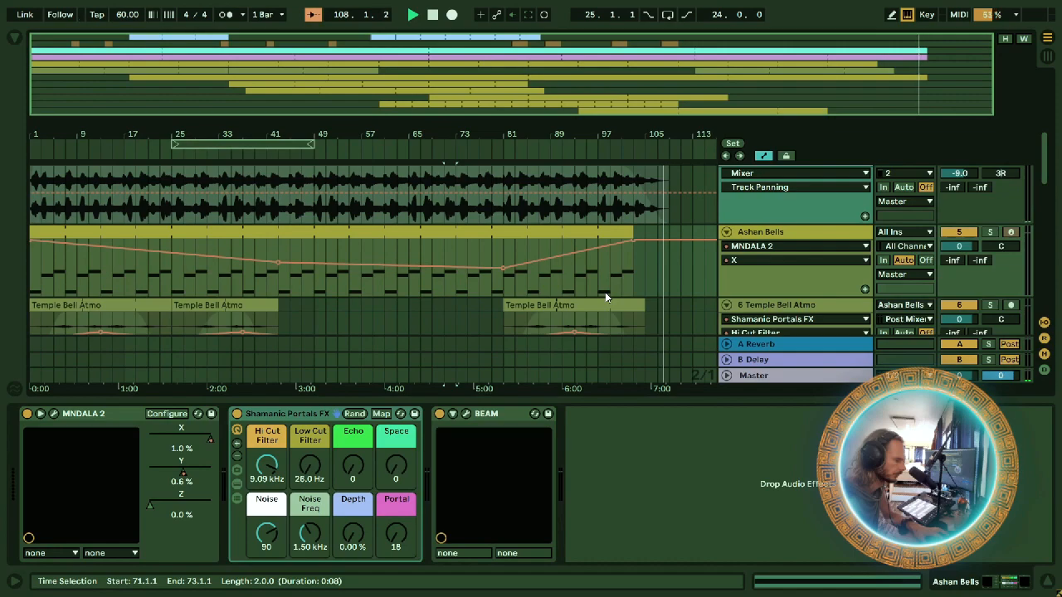
{"action": "mouse_move", "coordinate": [654, 244]}
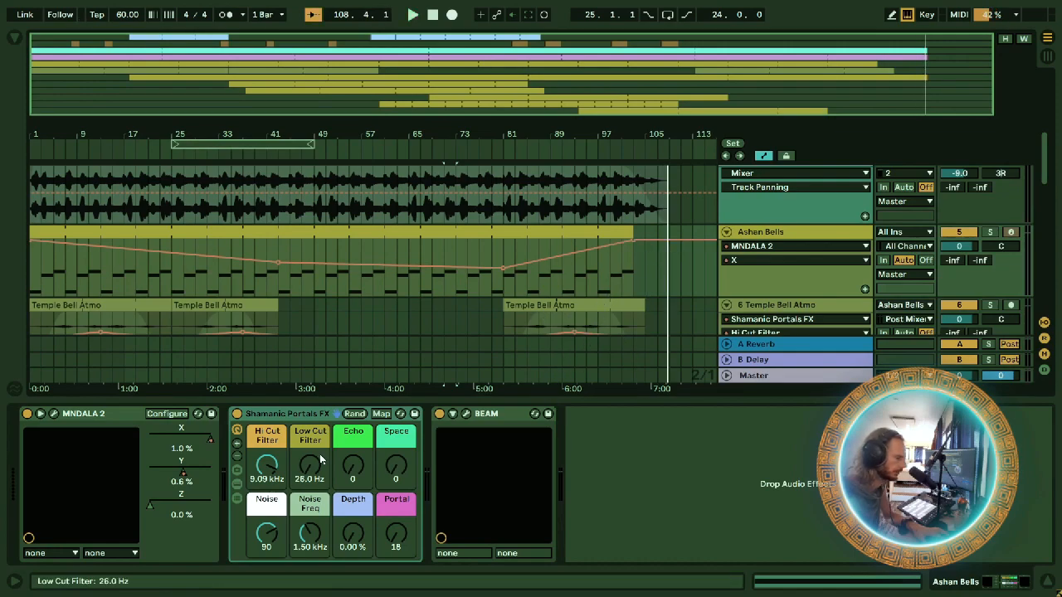
{"action": "left_click", "coordinate": [270, 471]}
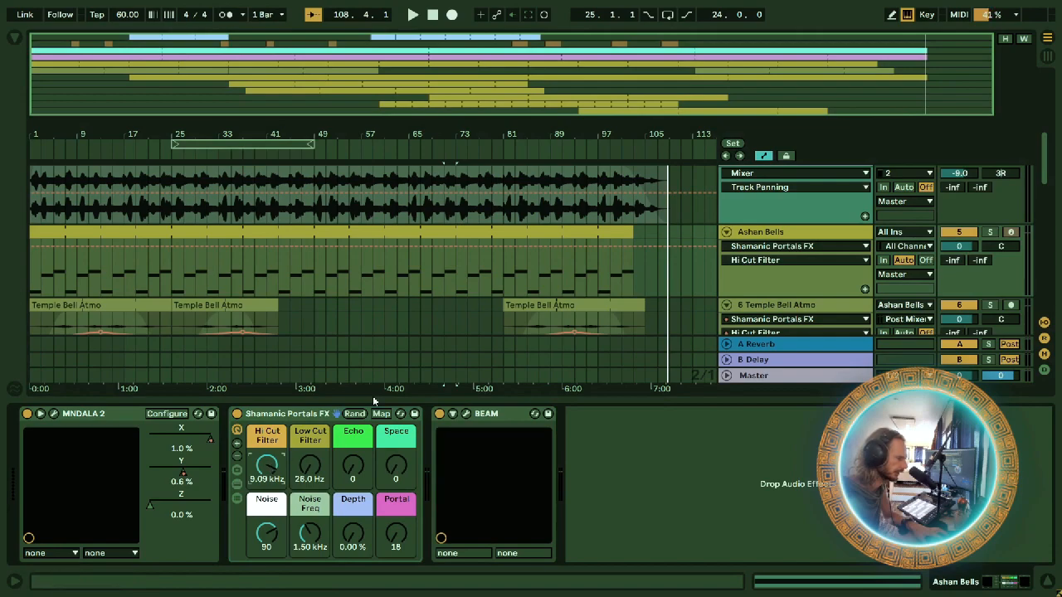
Step: Draw a falling Hi Cut Filter ramp on Ashan Bells from about bar 85 to 234 Hz at the clip's end
{"action": "key", "text": "space"}
{"action": "left_click", "coordinate": [525, 247]}
{"action": "left_click_drag", "start_coordinate": [634, 249], "coordinate": [633, 277]}
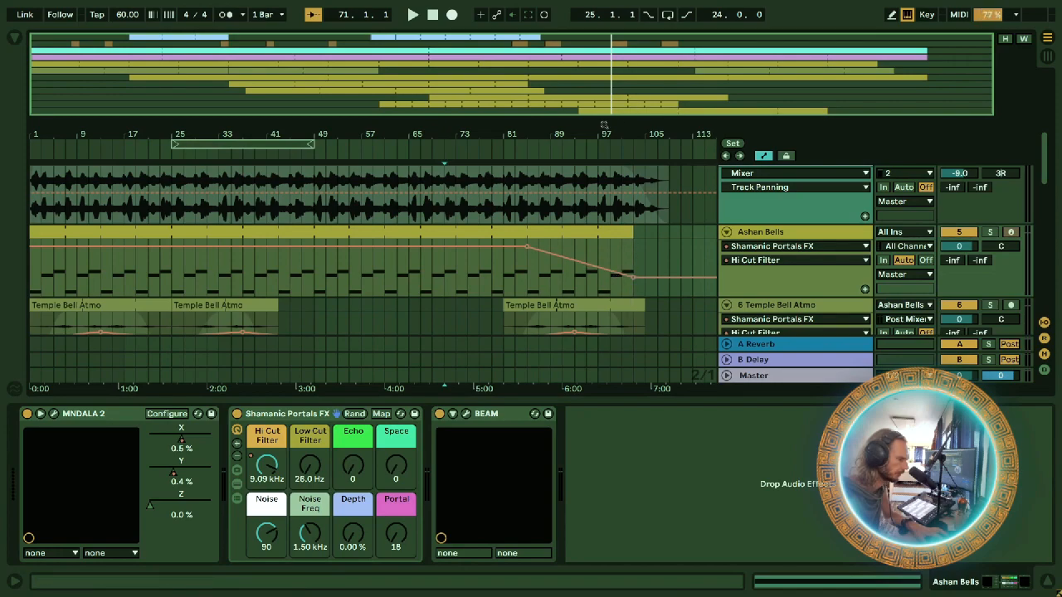
Step: Audition the Ashan Bells fade from about bar 94, briefly in solo, and lower its end point to 26.0 Hz
{"action": "left_click", "coordinate": [584, 150]}
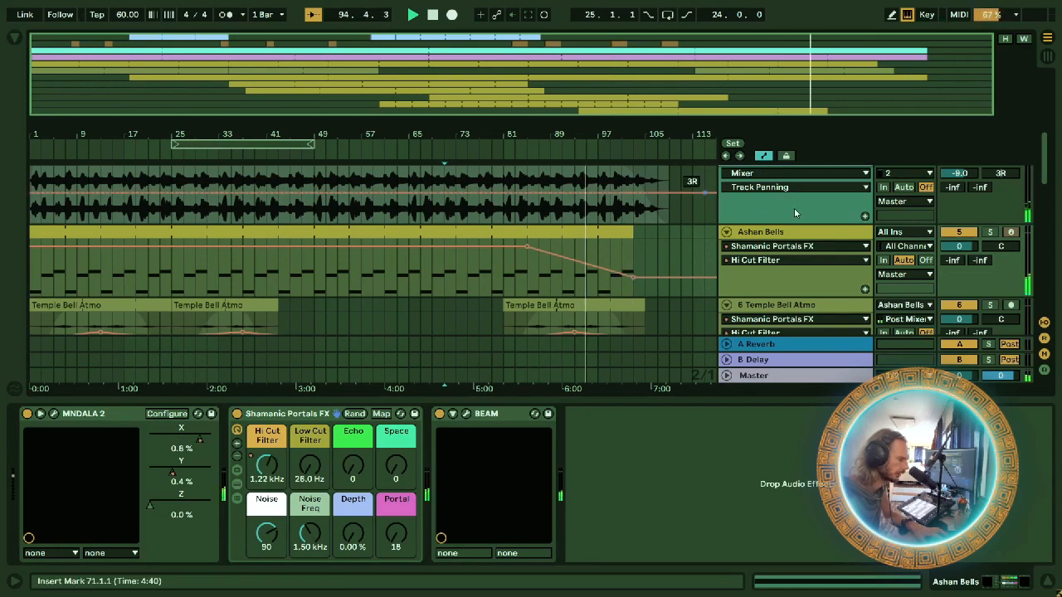
{"action": "left_click", "coordinate": [991, 234]}
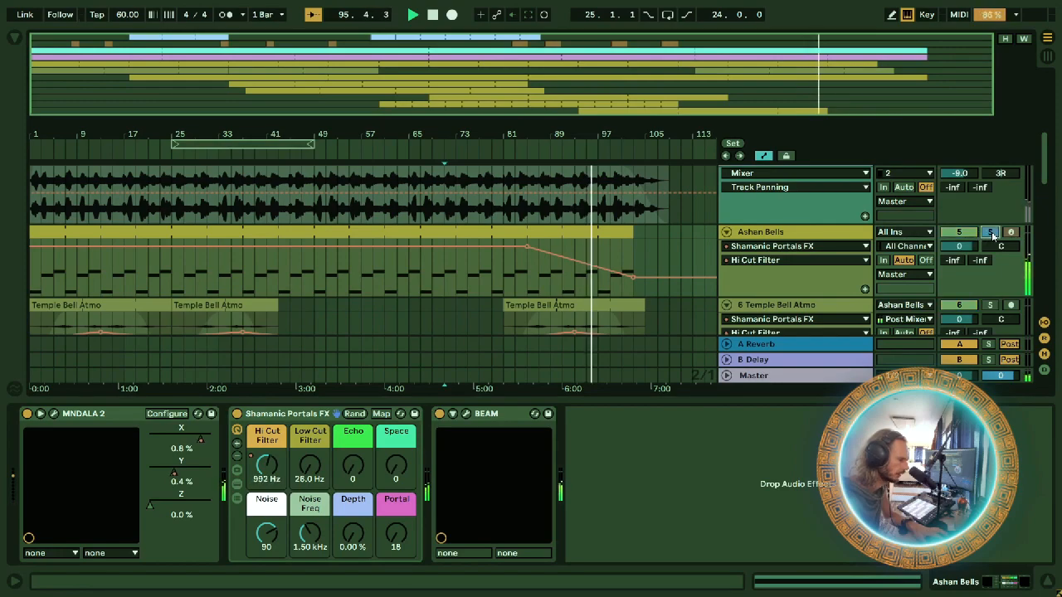
{"action": "left_click", "coordinate": [991, 233]}
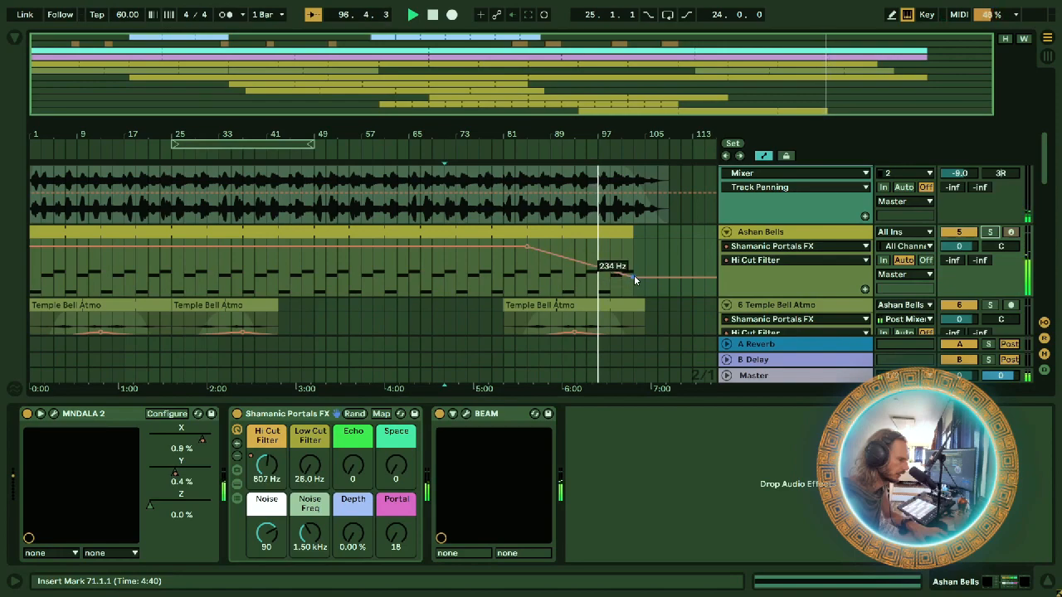
{"action": "left_click_drag", "start_coordinate": [634, 275], "coordinate": [633, 296]}
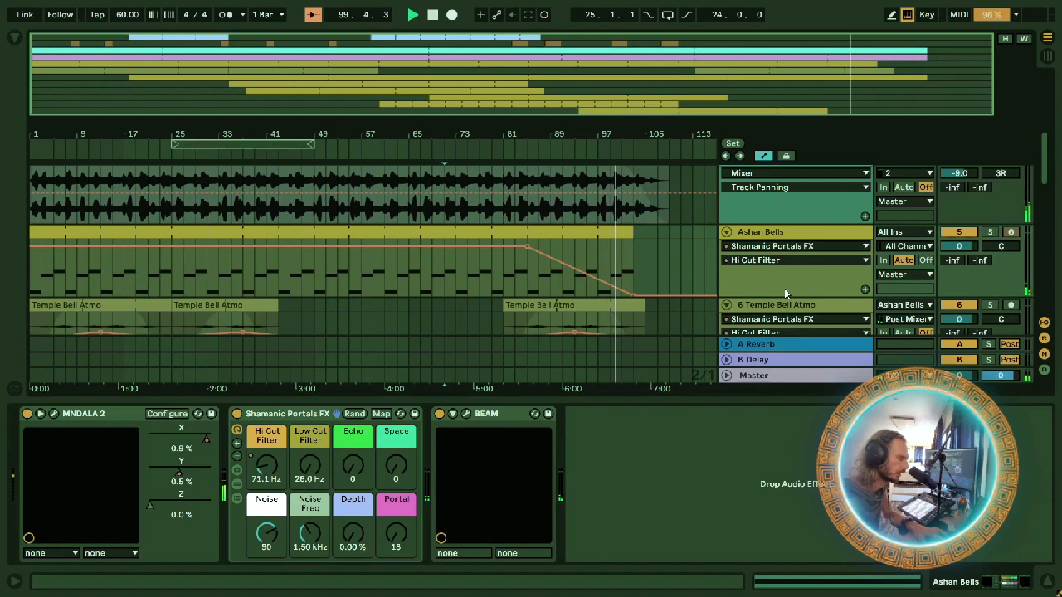
Step: Hide the device view and examine the tracks from ETHERIC GARDENS down to the lower Ashan Bells as the ending plays
{"action": "scroll", "coordinate": [637, 258], "scroll_direction": "down", "scroll_amount": 2}
{"action": "scroll", "coordinate": [637, 257], "scroll_direction": "down", "scroll_amount": 2}
{"action": "scroll", "coordinate": [694, 275], "scroll_direction": "down", "scroll_amount": 2}
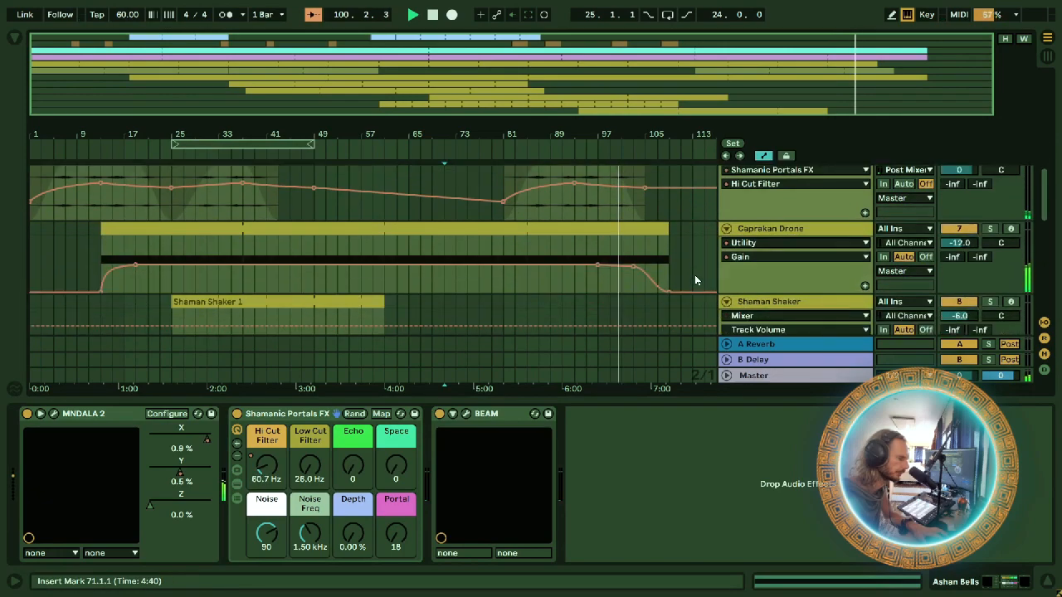
{"action": "left_click", "coordinate": [1049, 584]}
{"action": "scroll", "coordinate": [603, 266], "scroll_direction": "up", "scroll_amount": 5}
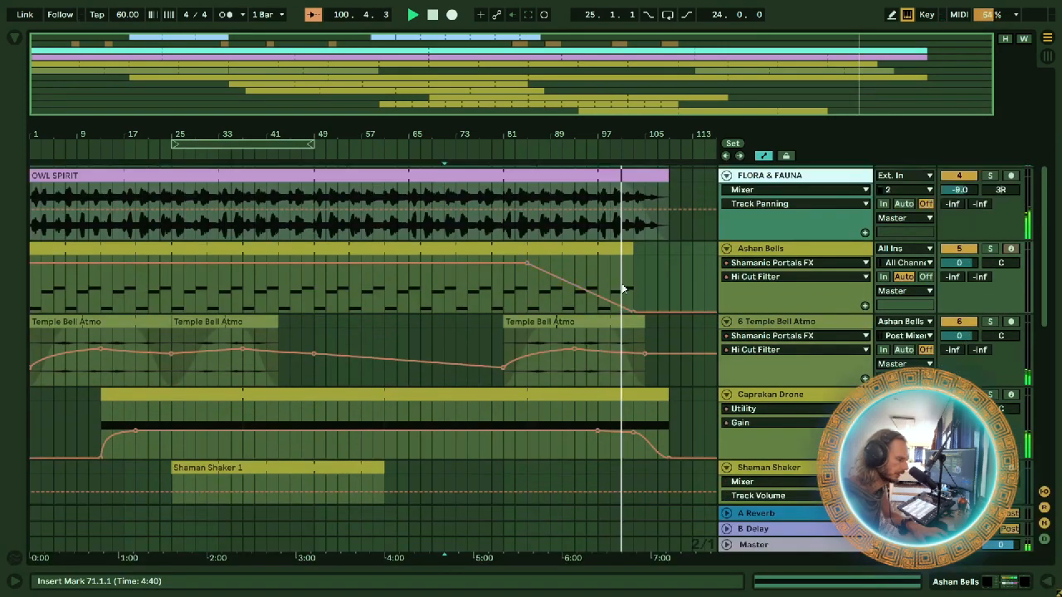
{"action": "scroll", "coordinate": [623, 289], "scroll_direction": "down", "scroll_amount": 5}
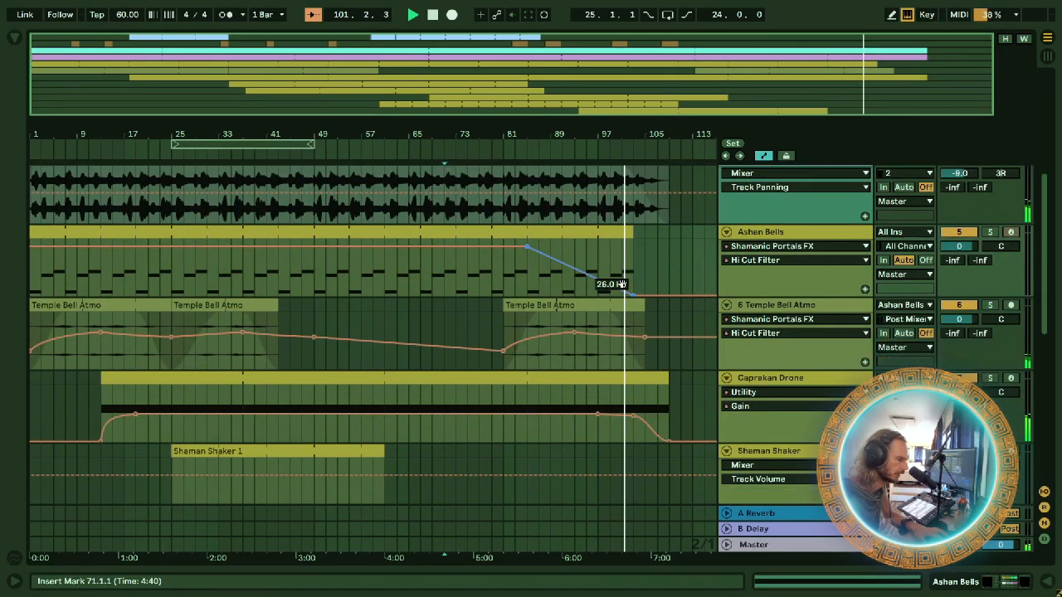
{"action": "scroll", "coordinate": [624, 289], "scroll_direction": "up", "scroll_amount": 2}
{"action": "scroll", "coordinate": [624, 286], "scroll_direction": "up", "scroll_amount": 2}
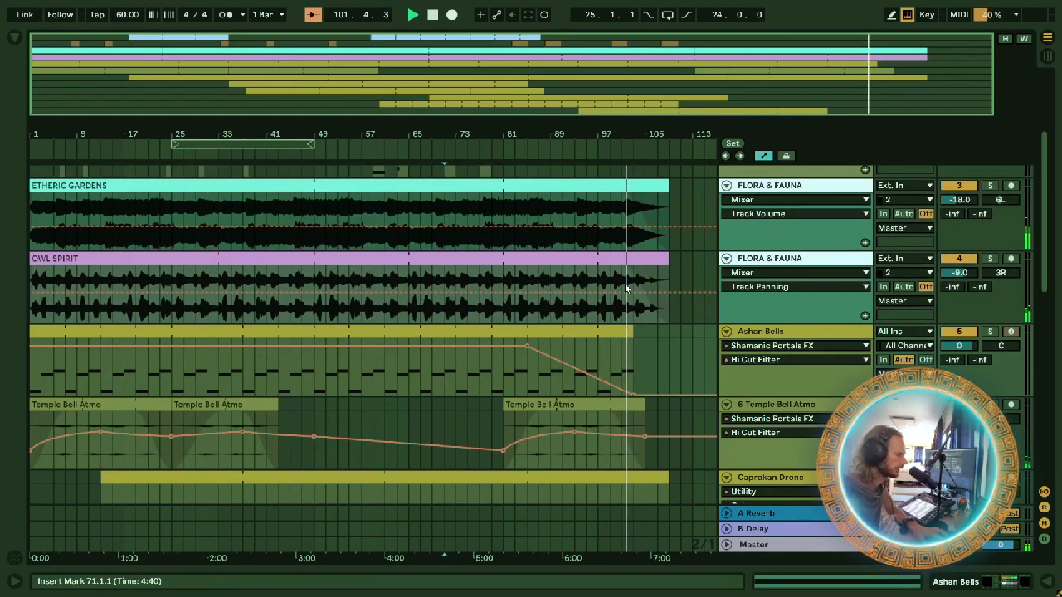
{"action": "scroll", "coordinate": [625, 283], "scroll_direction": "down", "scroll_amount": 4}
{"action": "scroll", "coordinate": [708, 314], "scroll_direction": "down", "scroll_amount": 6}
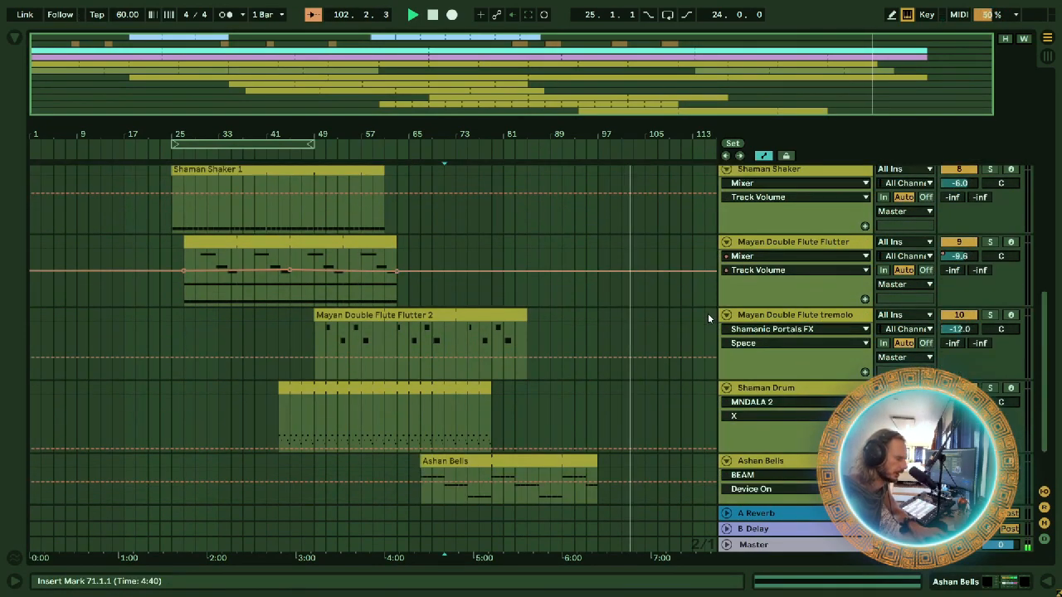
Step: Inspect the Caprakan Drone's Utility gain during the fade-out, hide its devices and return to the FLORA & FAUNA tracks
{"action": "left_click_drag", "start_coordinate": [1044, 349], "coordinate": [1043, 188]}
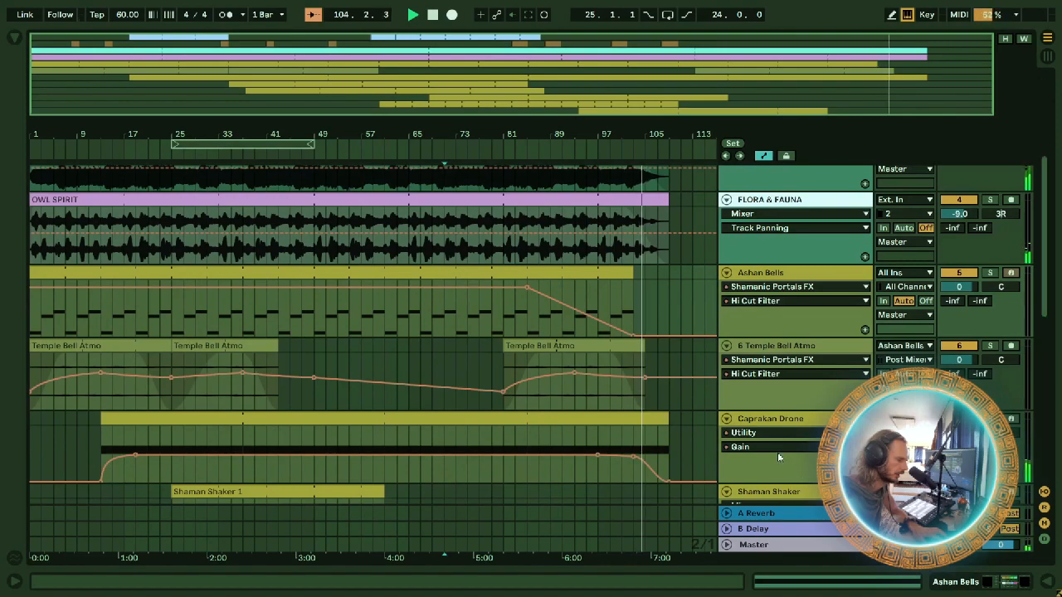
{"action": "double_click", "coordinate": [807, 420]}
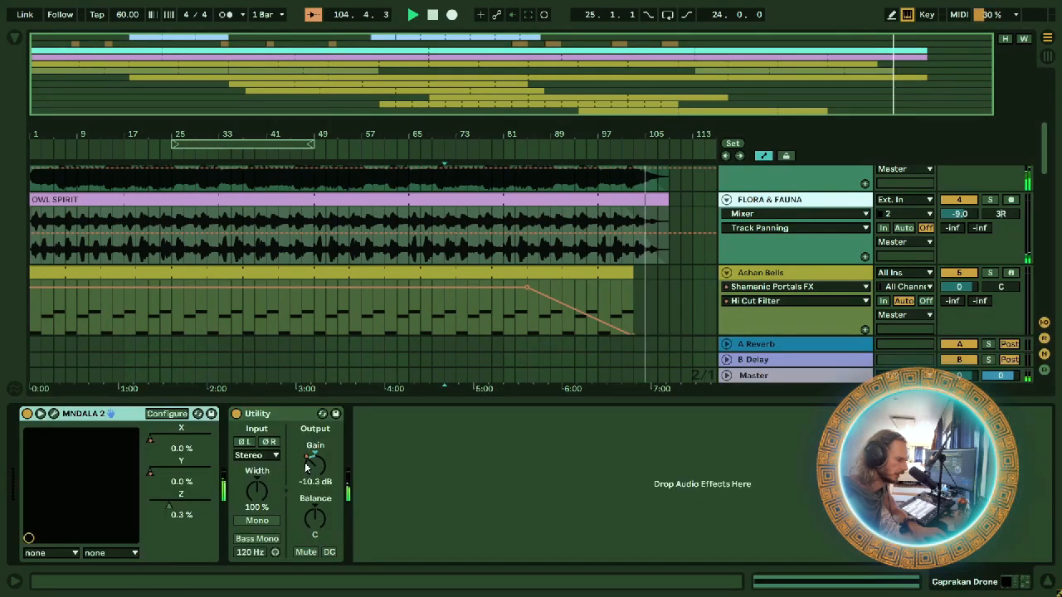
{"action": "left_click", "coordinate": [1048, 582]}
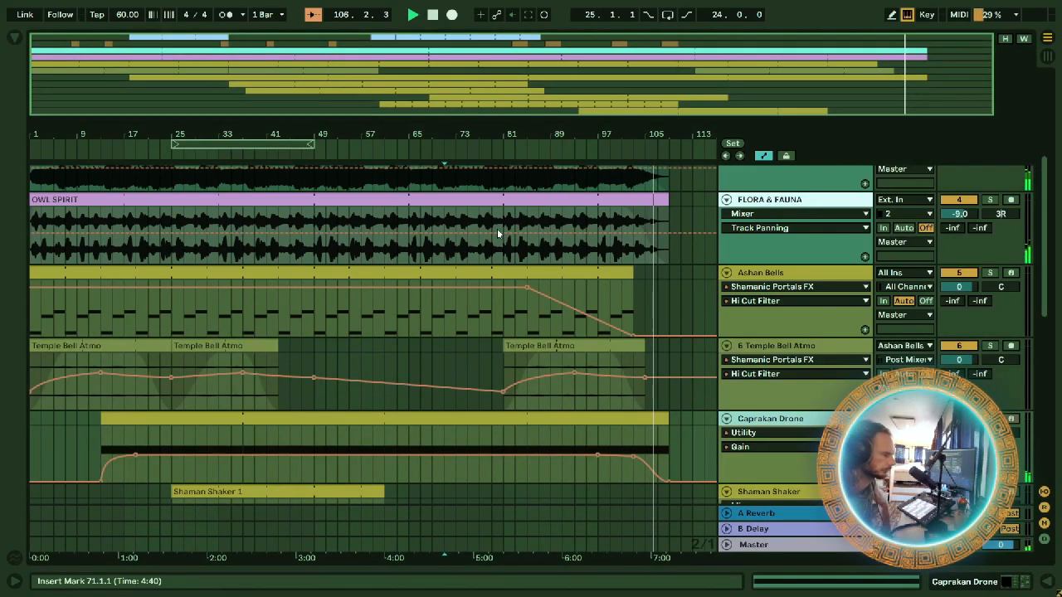
{"action": "scroll", "coordinate": [143, 365], "scroll_direction": "up", "scroll_amount": 3}
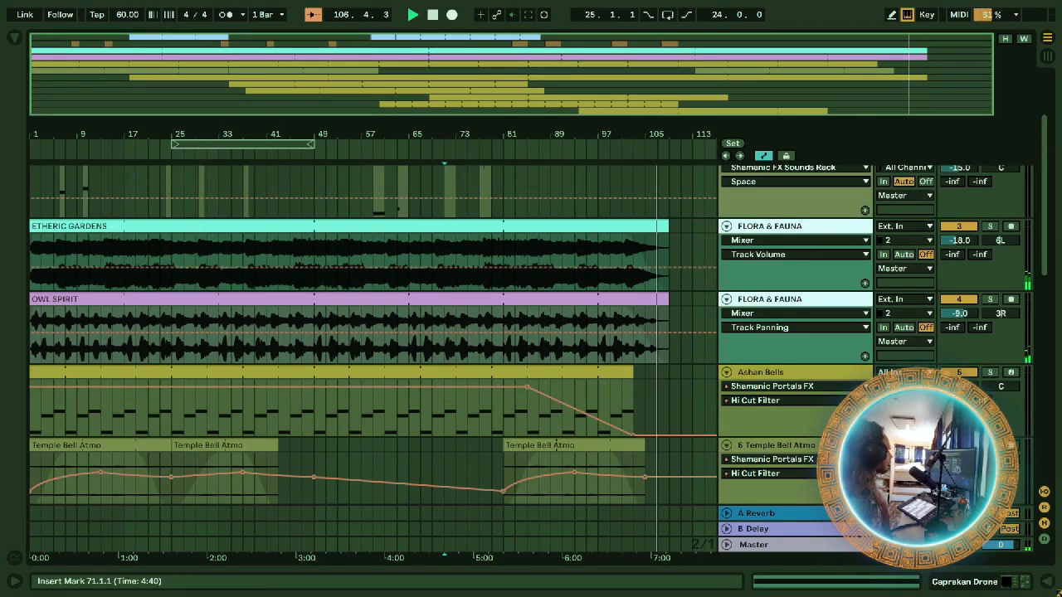